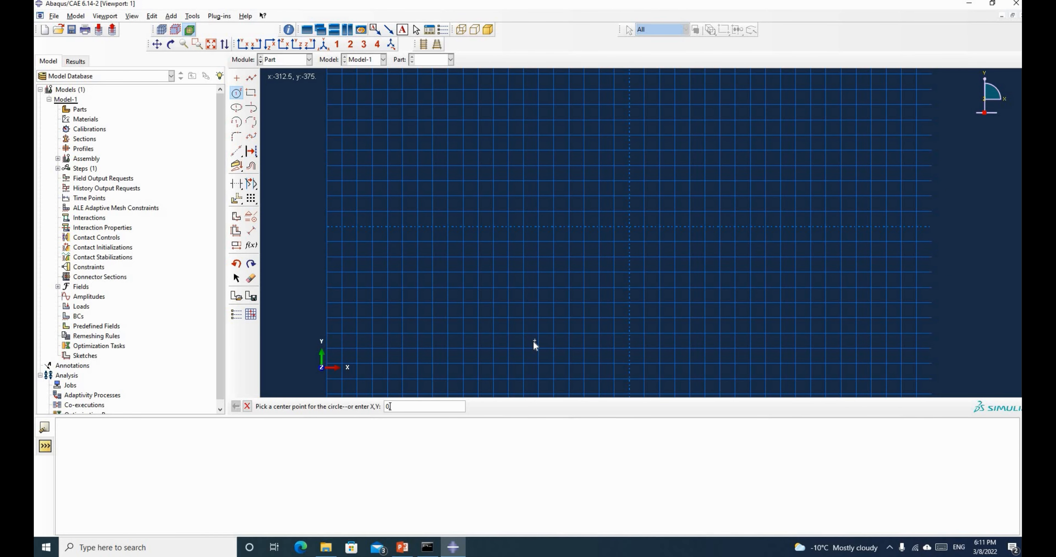
# Draw a circle centred at the origin (0,0) by picking a perimeter point
pyautogui.write(',0')
pyautogui.press('Return')
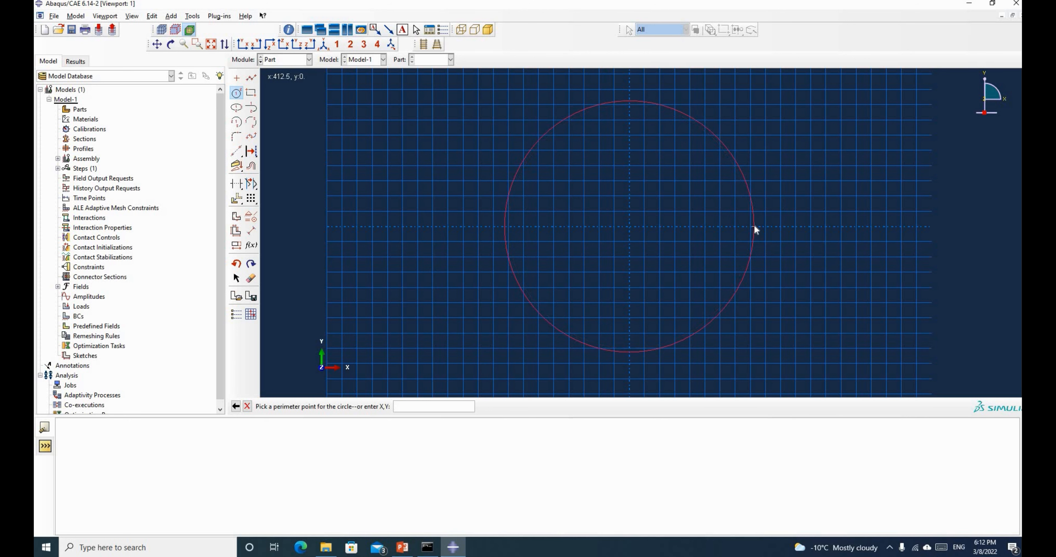
pyautogui.click(754, 226)
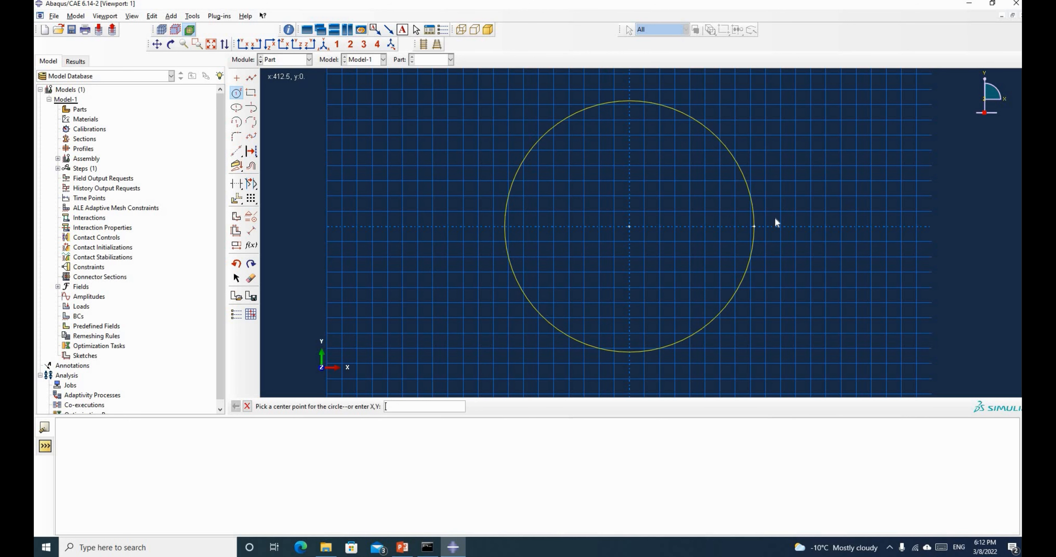
# Dimension the circle's radius and set it to 450
pyautogui.click(251, 231)
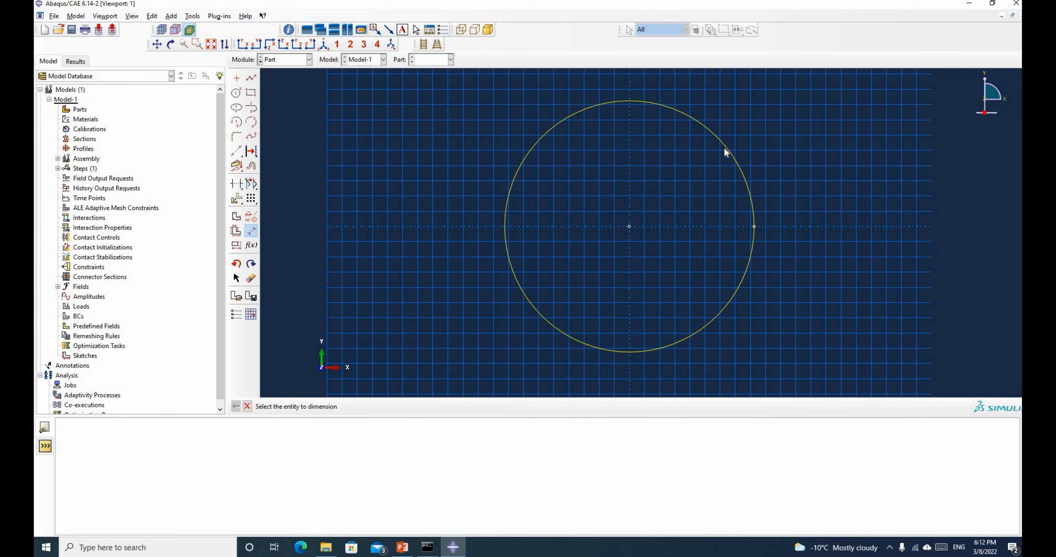
pyautogui.click(774, 155)
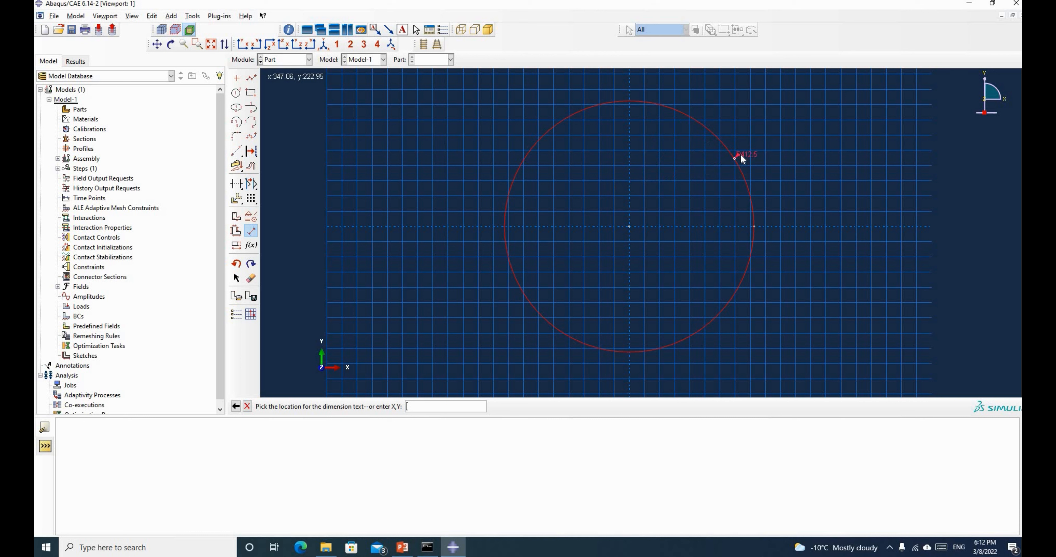
pyautogui.click(816, 143)
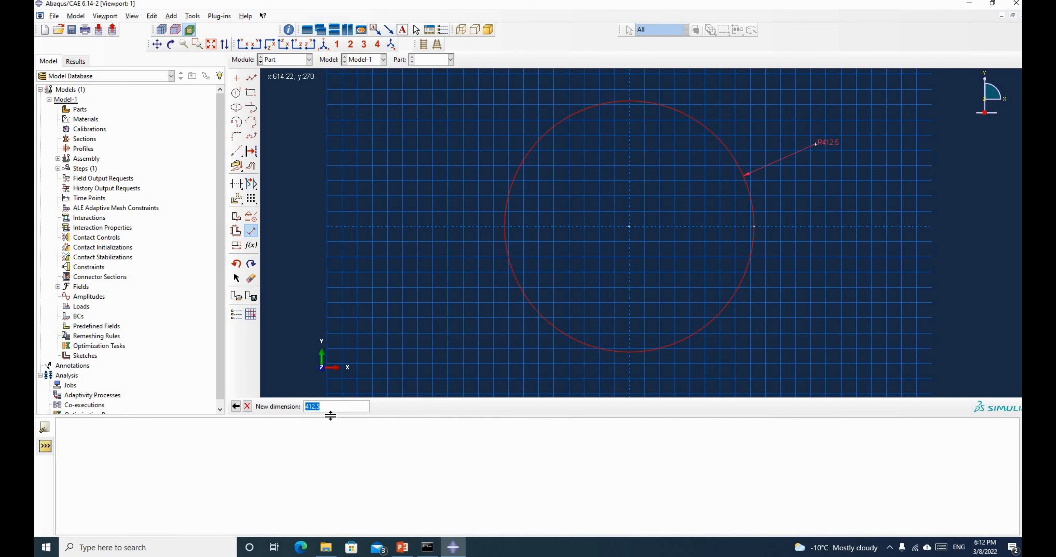
pyautogui.write('450')
pyautogui.press('Return')
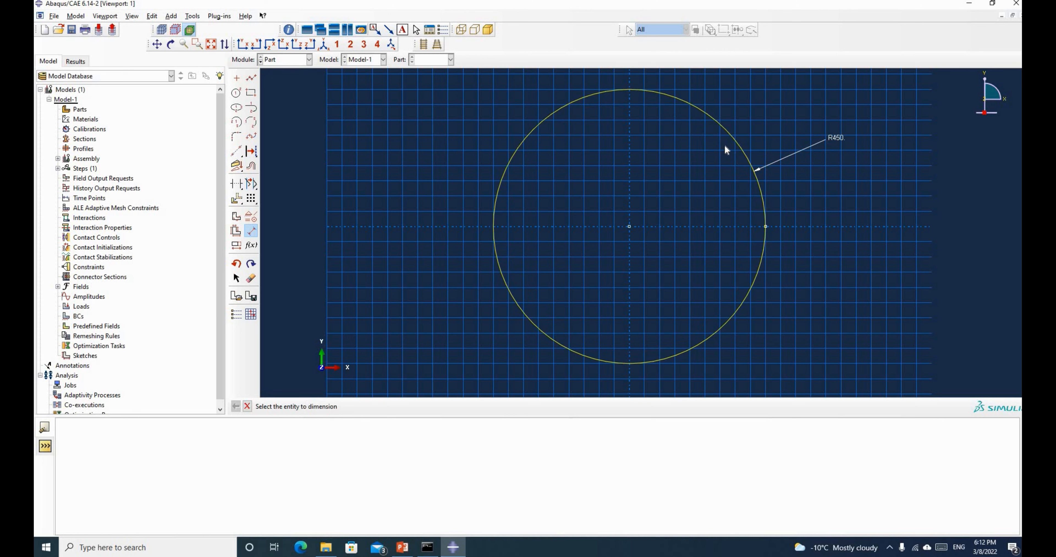
# Draw a connected line straight down from the circle's top point to its bottom point
pyautogui.click(251, 78)
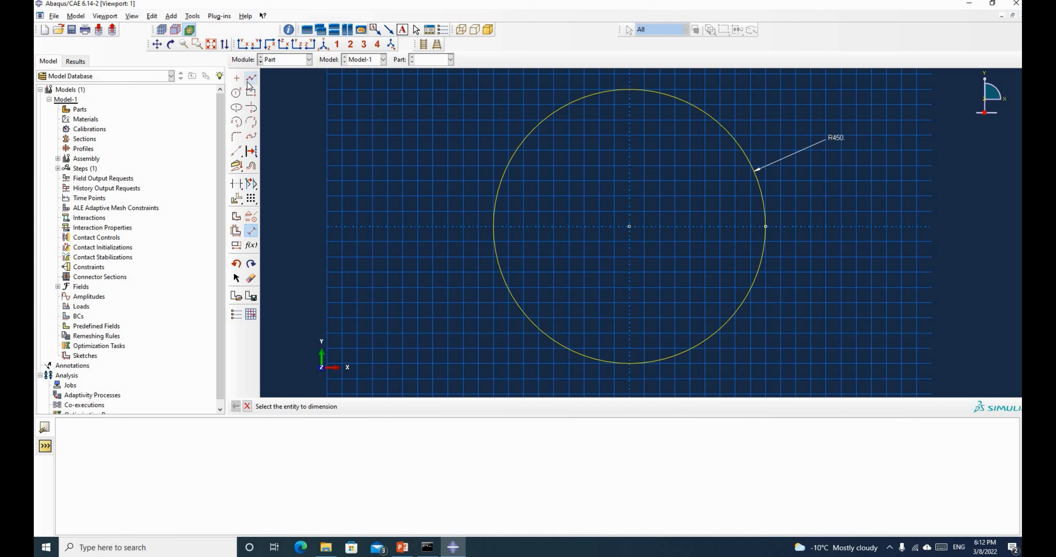
pyautogui.click(630, 90)
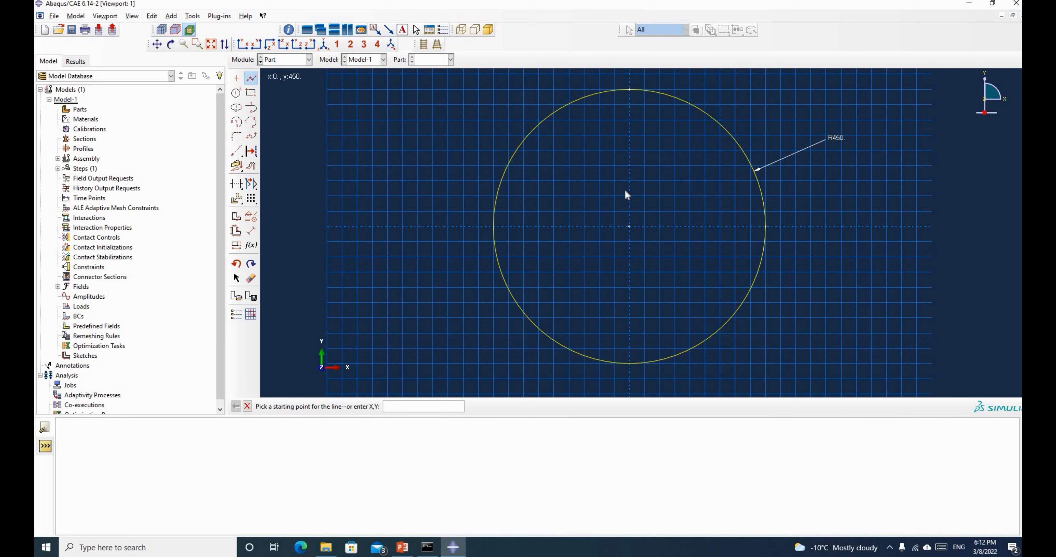
pyautogui.click(629, 363)
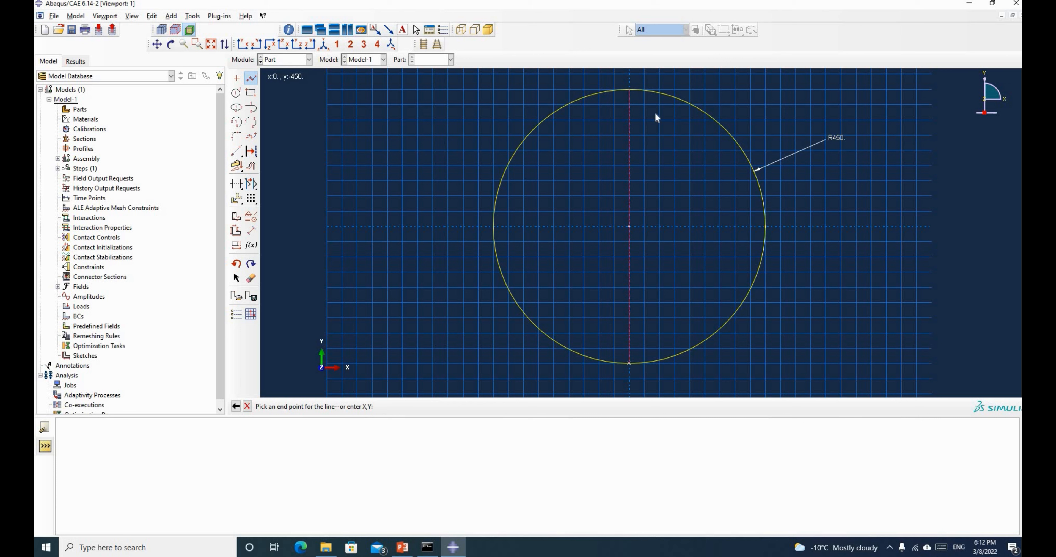
pyautogui.middleClick(576, 216)
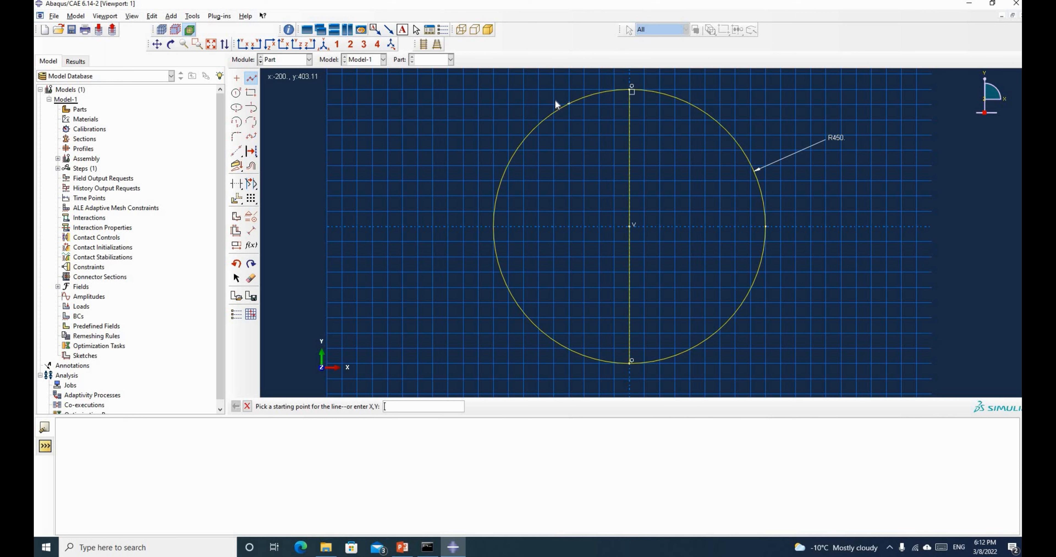
# Trim off the circle's left half and delete the vertical line, leaving the right arc
pyautogui.click(236, 184)
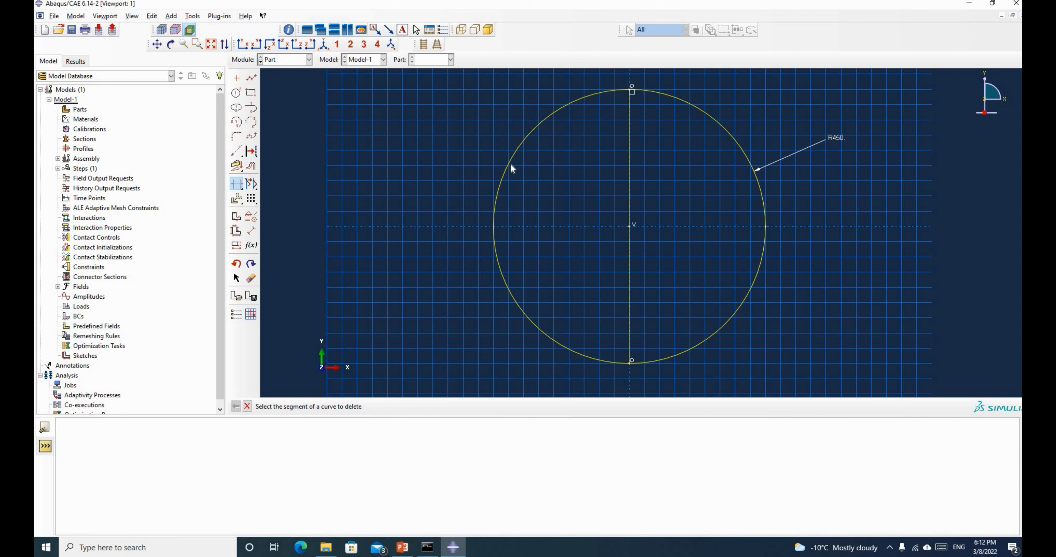
pyautogui.click(509, 164)
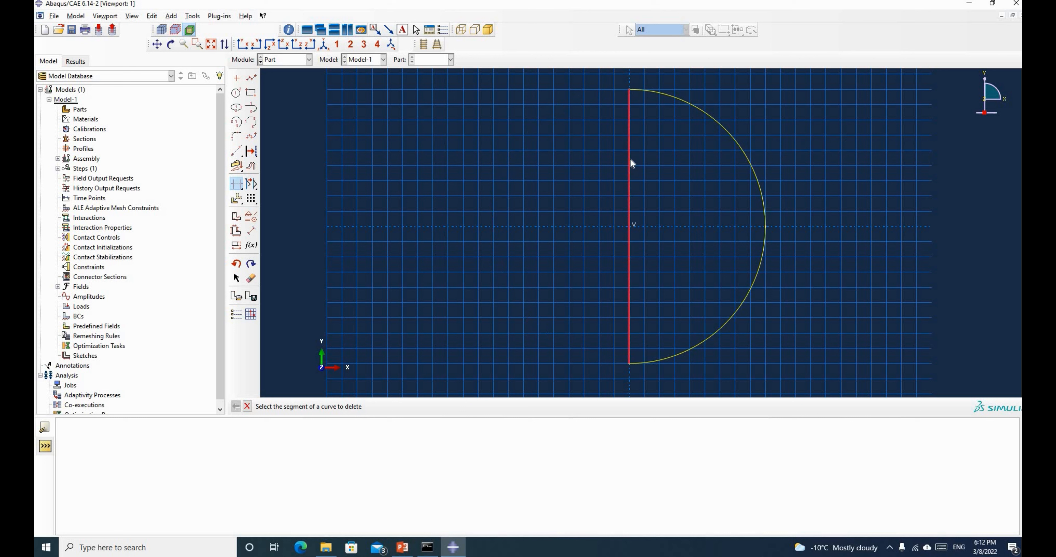
pyautogui.click(251, 279)
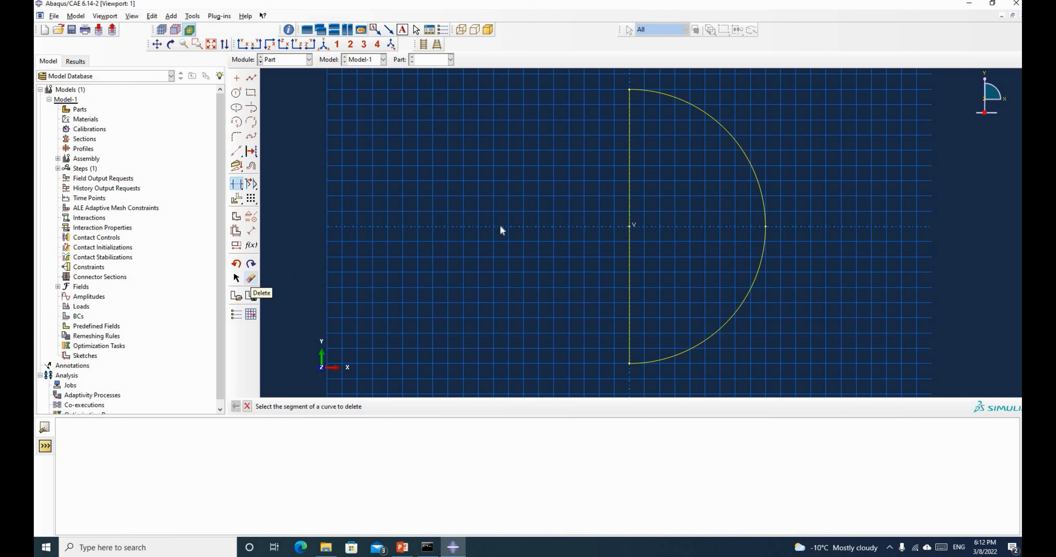
pyautogui.click(629, 191)
pyautogui.click(413, 407)
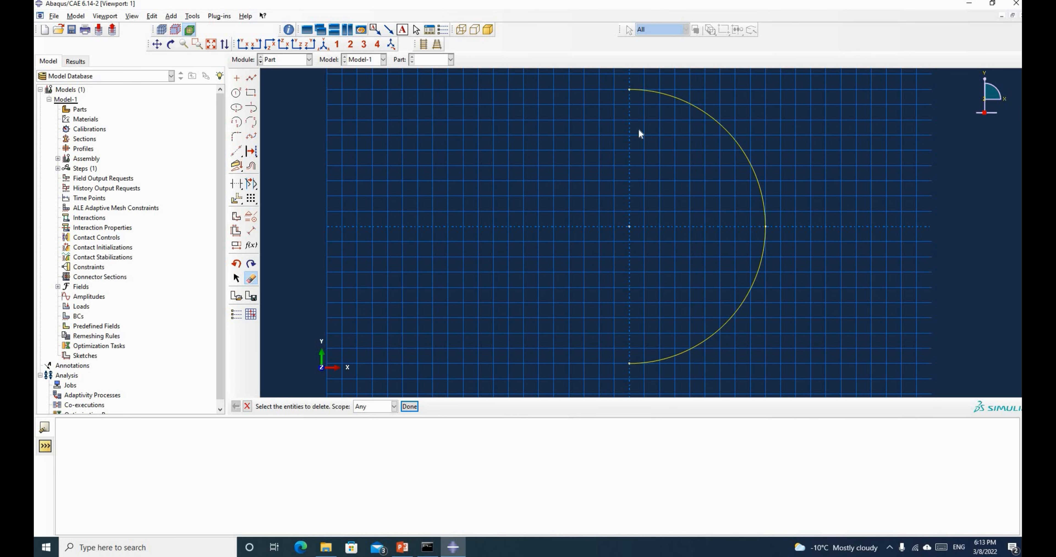
pyautogui.scroll(-1, 519, 243)
# Finish the sketch and extrude the semicircular arc as a shell to depth 2250
pyautogui.click(409, 407)
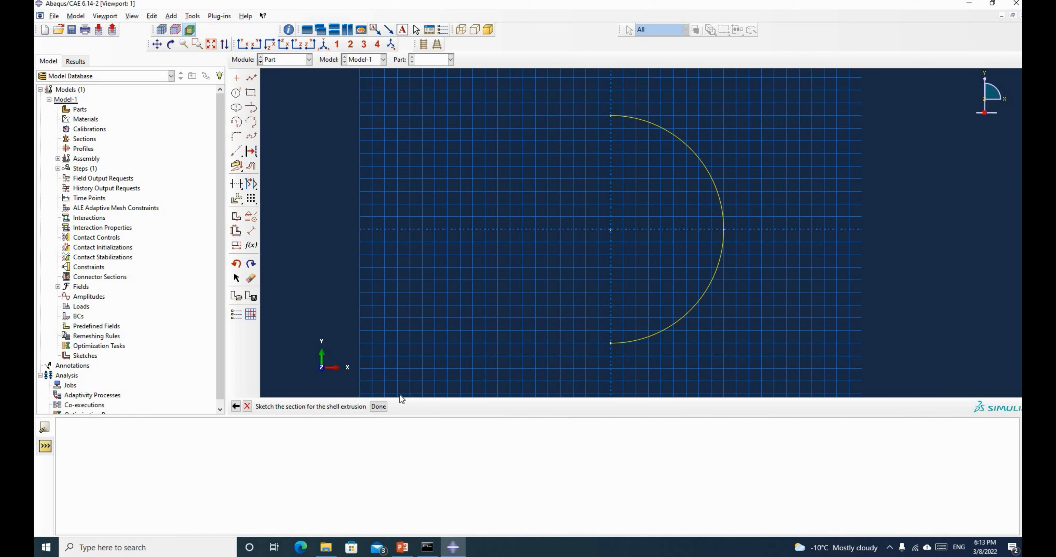
pyautogui.click(379, 407)
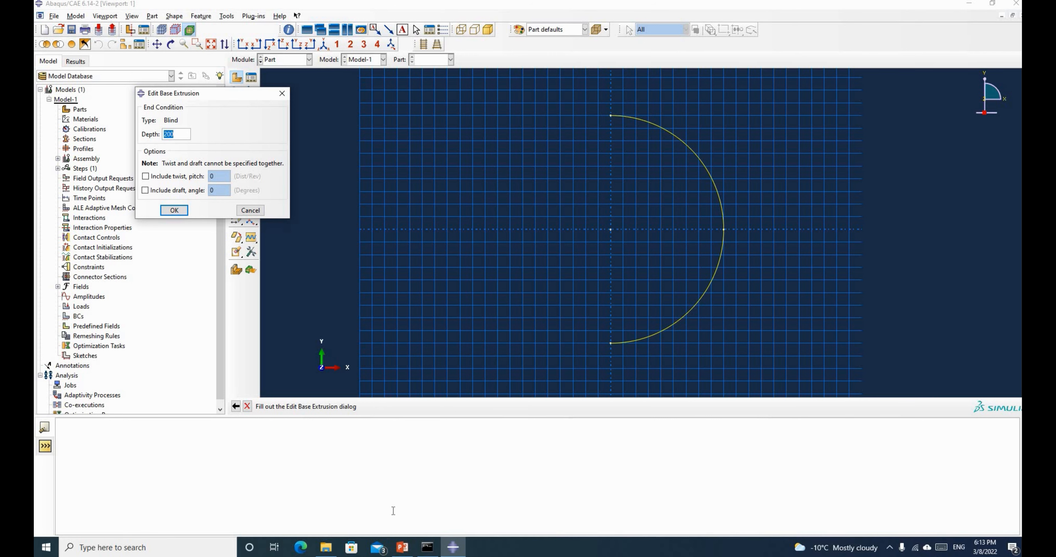
pyautogui.click(402, 552)
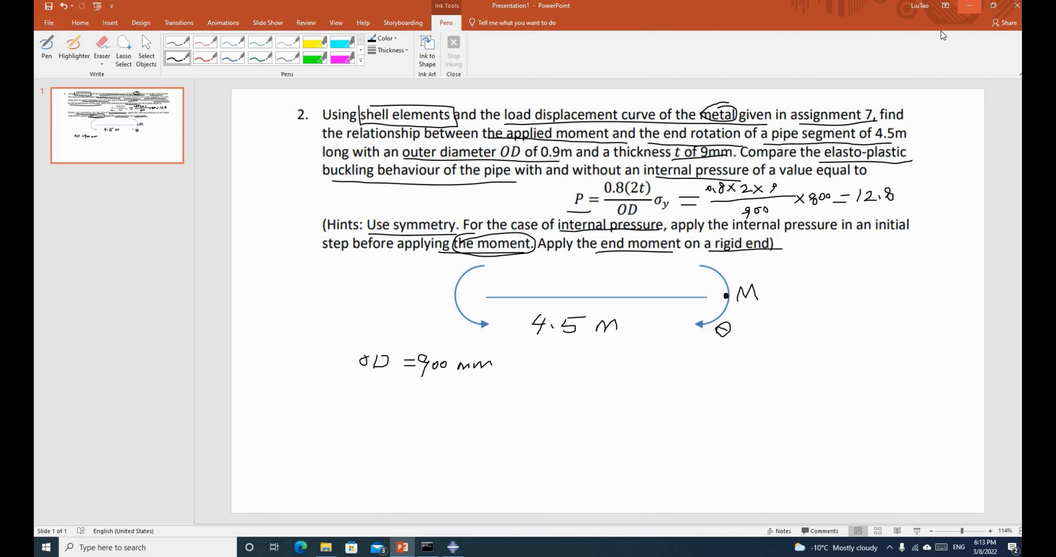
pyautogui.click(971, 8)
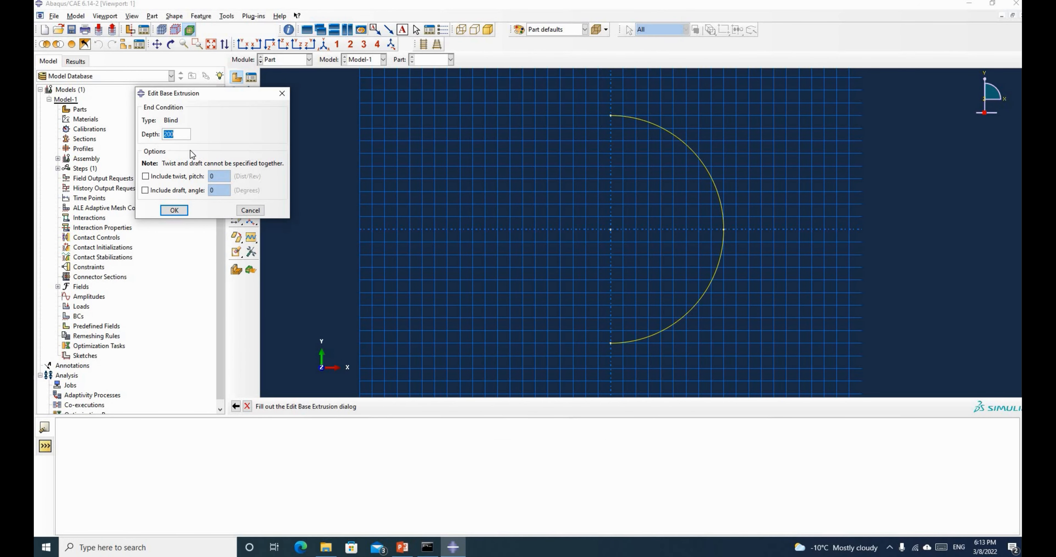
pyautogui.write('2250')
pyautogui.click(175, 210)
pyautogui.click(171, 44)
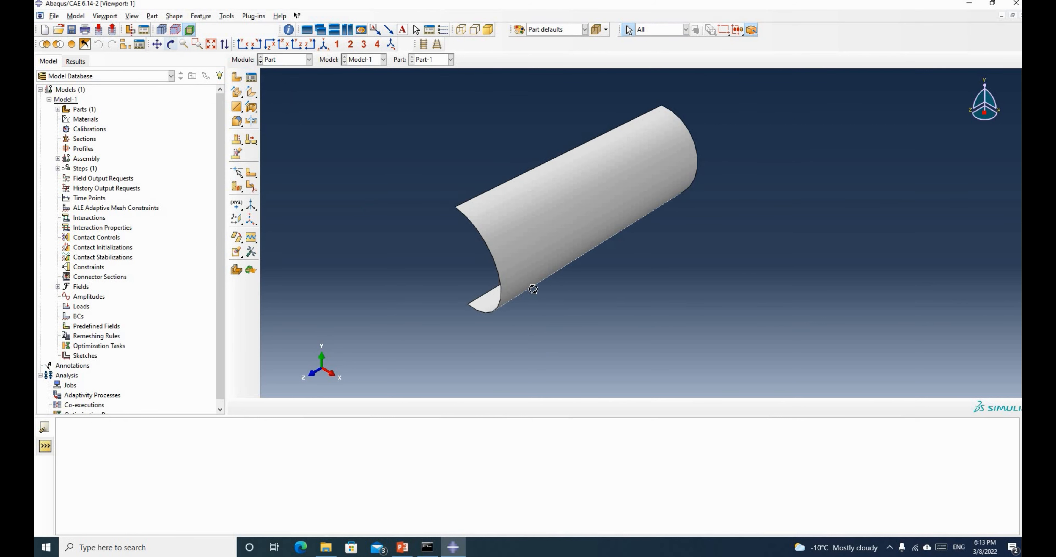
# Rotate to a side view of the half-pipe and start a datum plane offset from a principal plane
pyautogui.moveTo(534, 289); pyautogui.dragTo(567, 247)
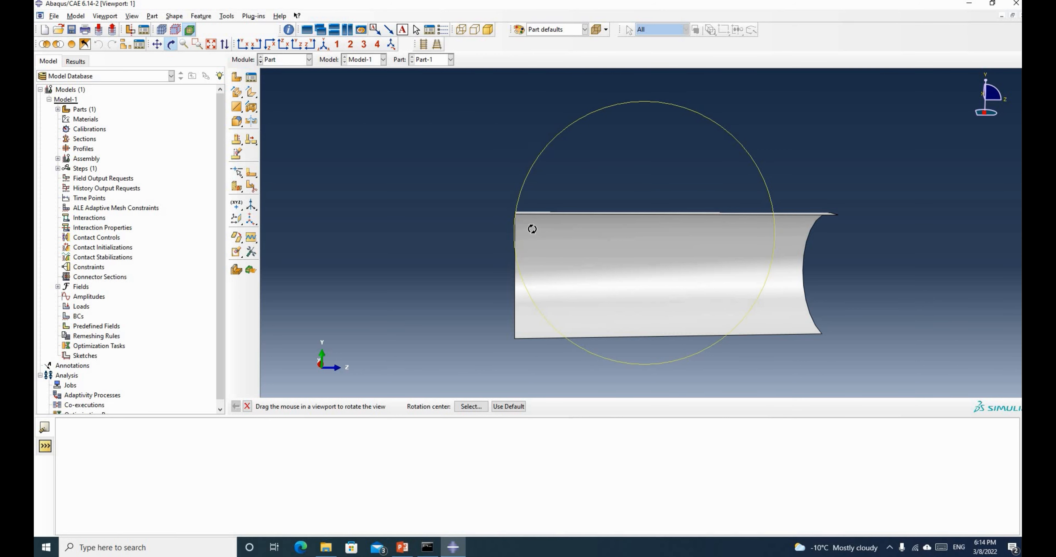
pyautogui.moveTo(531, 229); pyautogui.dragTo(606, 242)
pyautogui.scroll(-2, 606, 243)
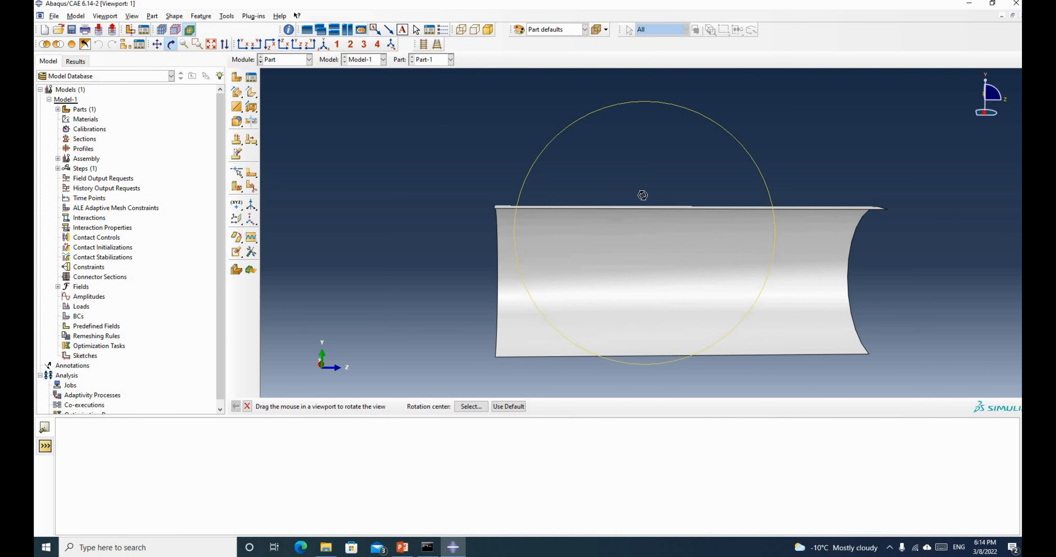
pyautogui.moveTo(629, 252); pyautogui.dragTo(545, 209)
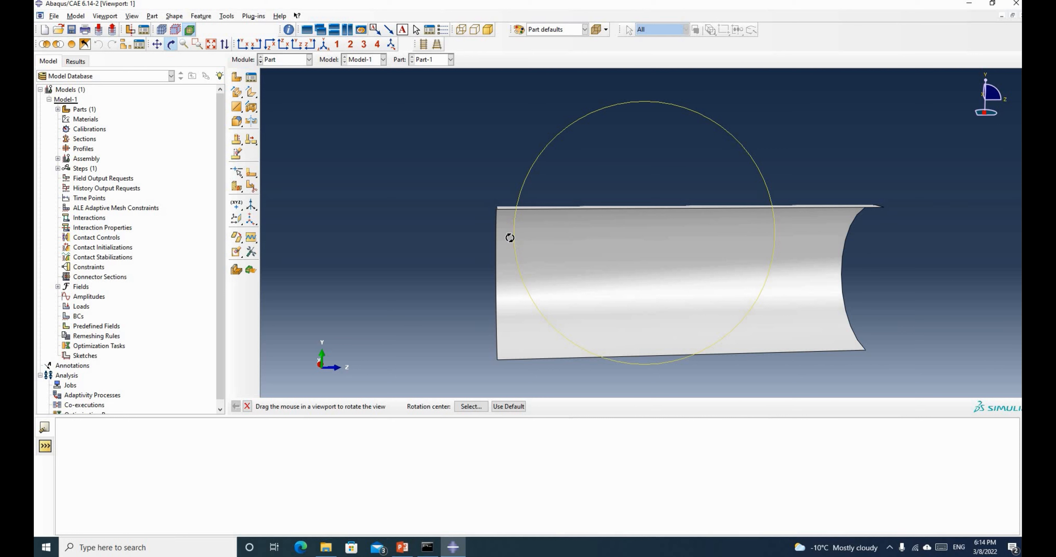
pyautogui.moveTo(494, 252); pyautogui.dragTo(523, 289)
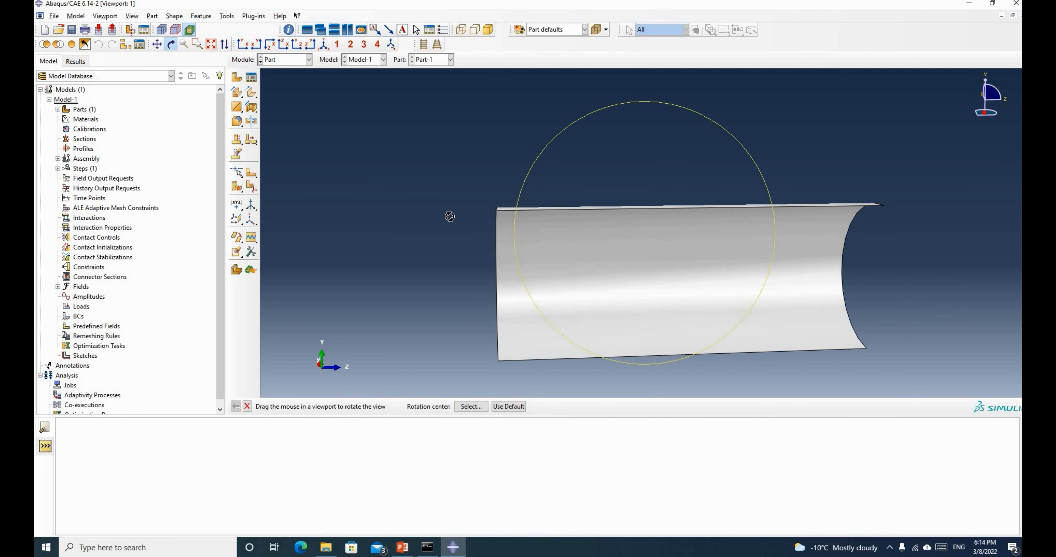
pyautogui.moveTo(448, 217); pyautogui.dragTo(450, 217)
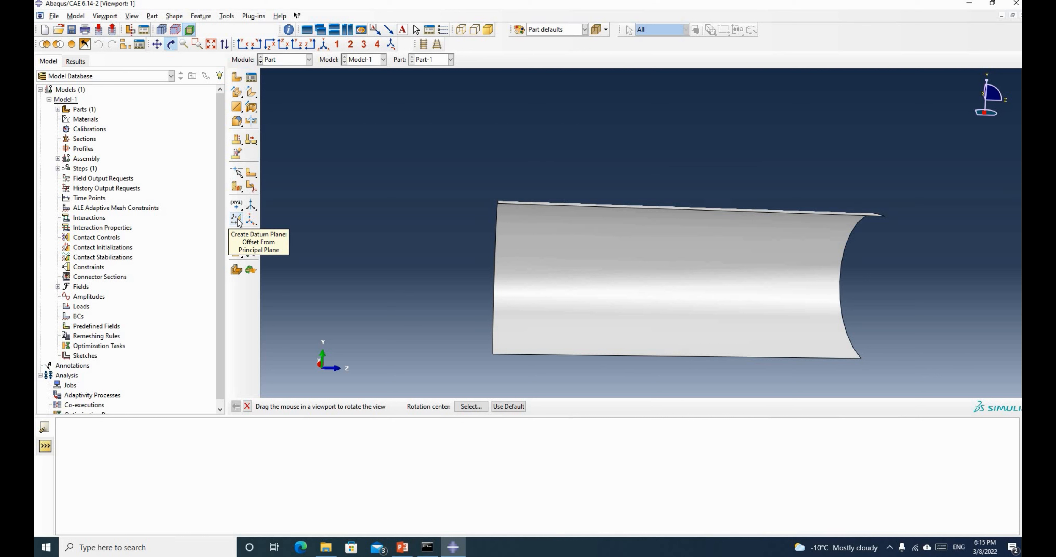
pyautogui.click(237, 219)
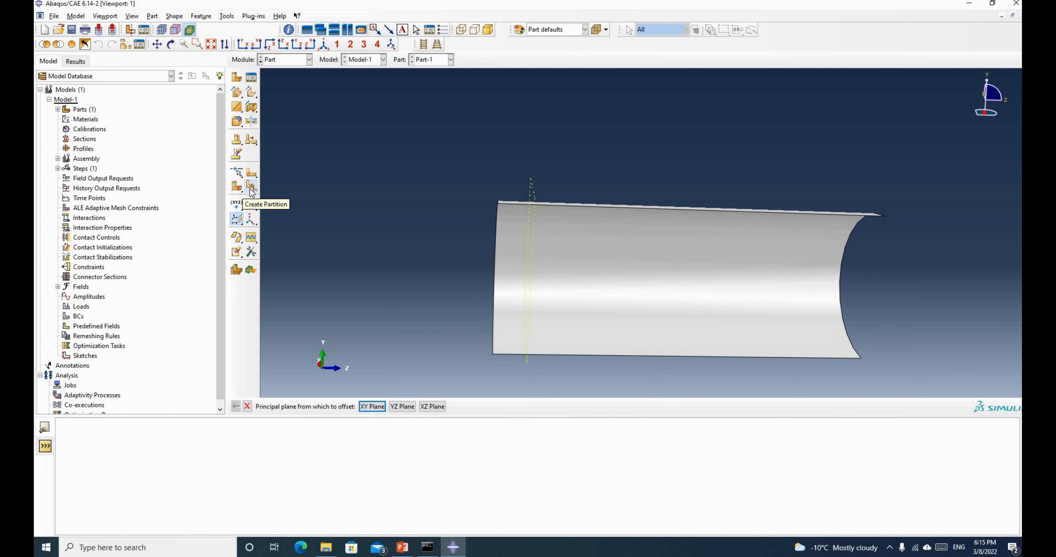
# Partition the half-pipe face along the offset datum plane, separating the narrow left-end strip
pyautogui.click(250, 186)
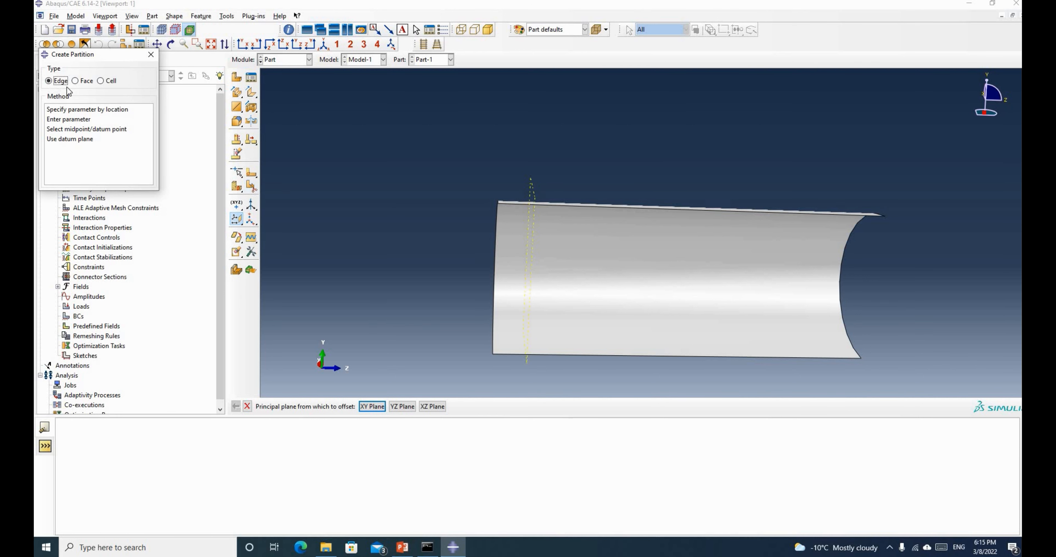
pyautogui.click(76, 81)
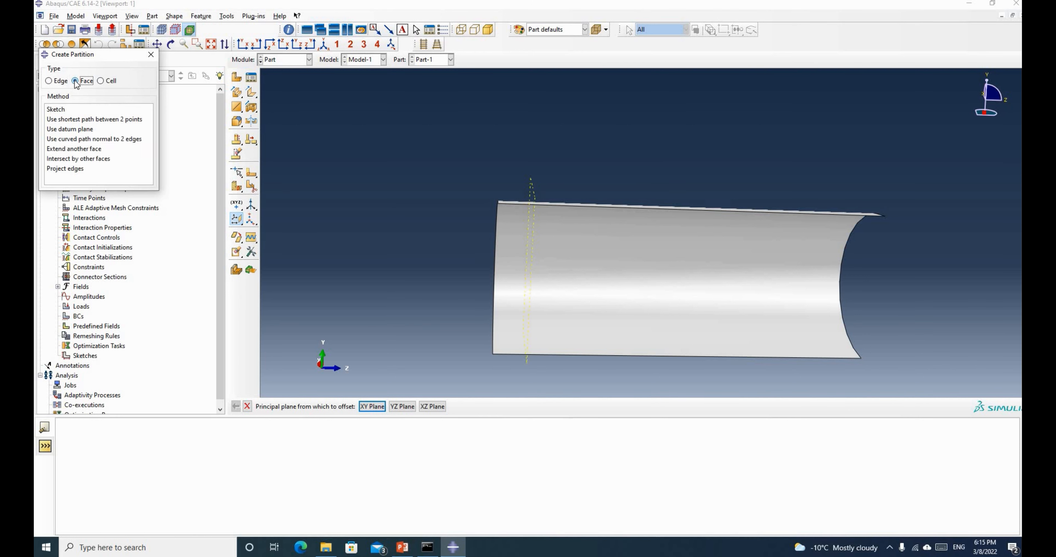
pyautogui.click(71, 130)
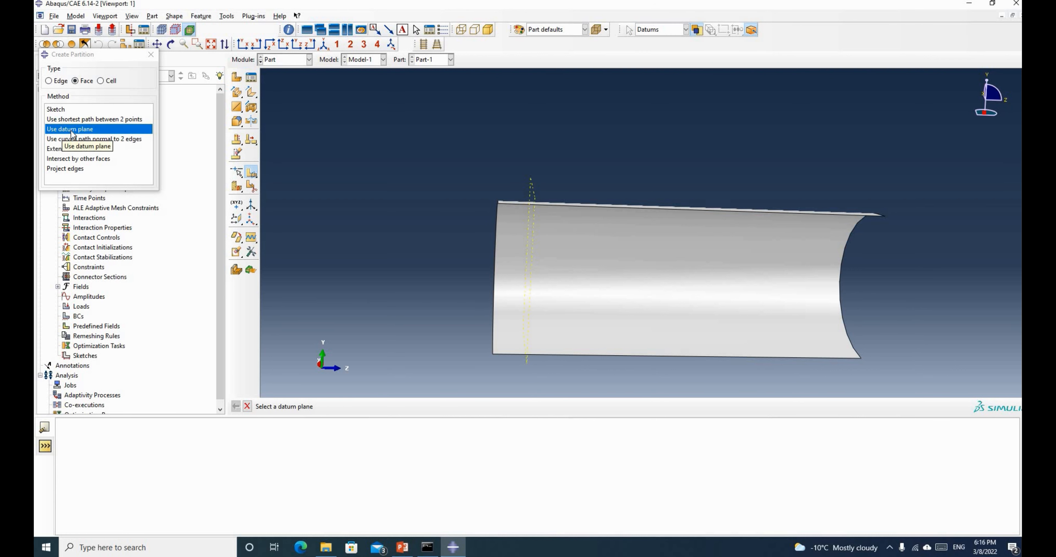
pyautogui.click(533, 189)
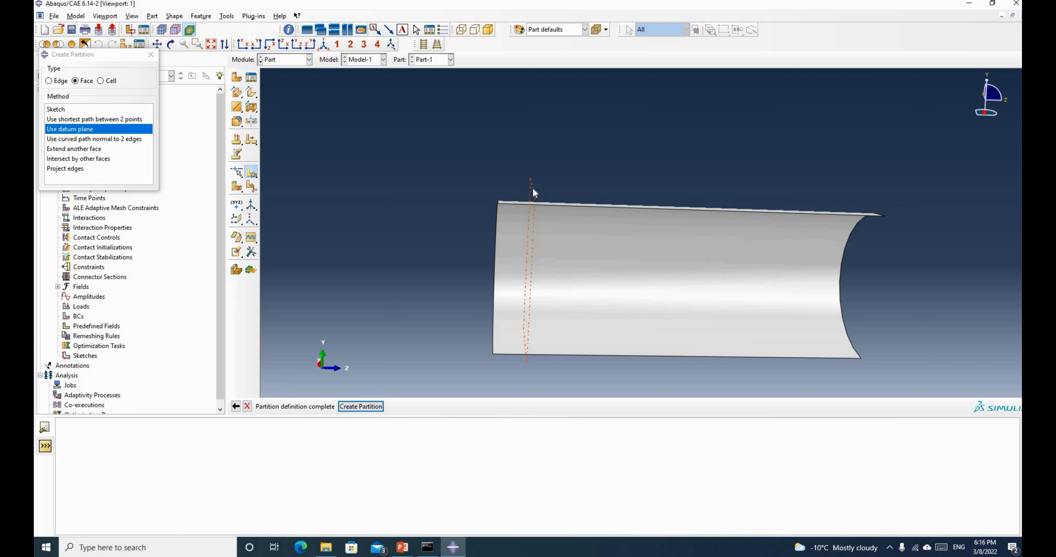
pyautogui.click(351, 407)
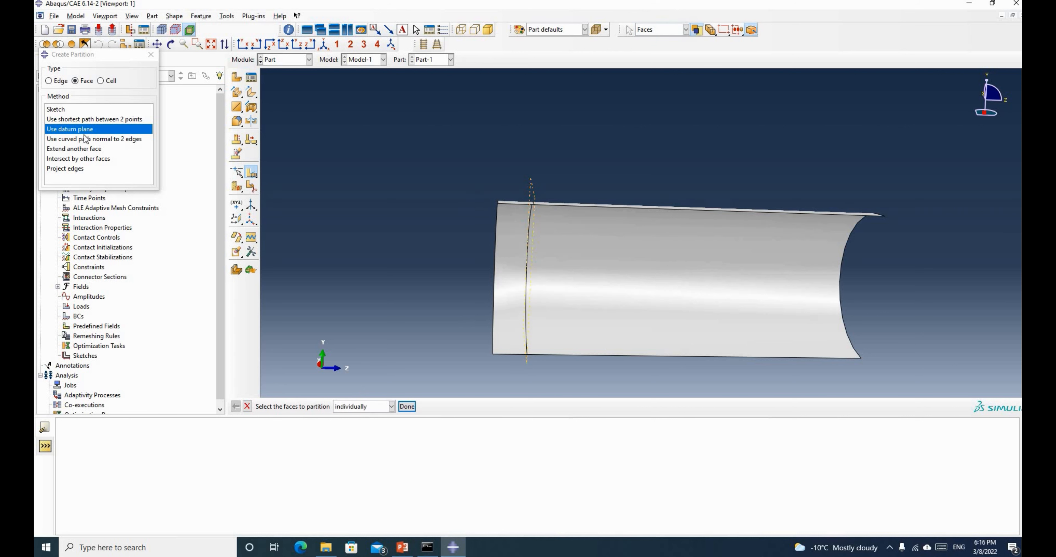
pyautogui.click(150, 55)
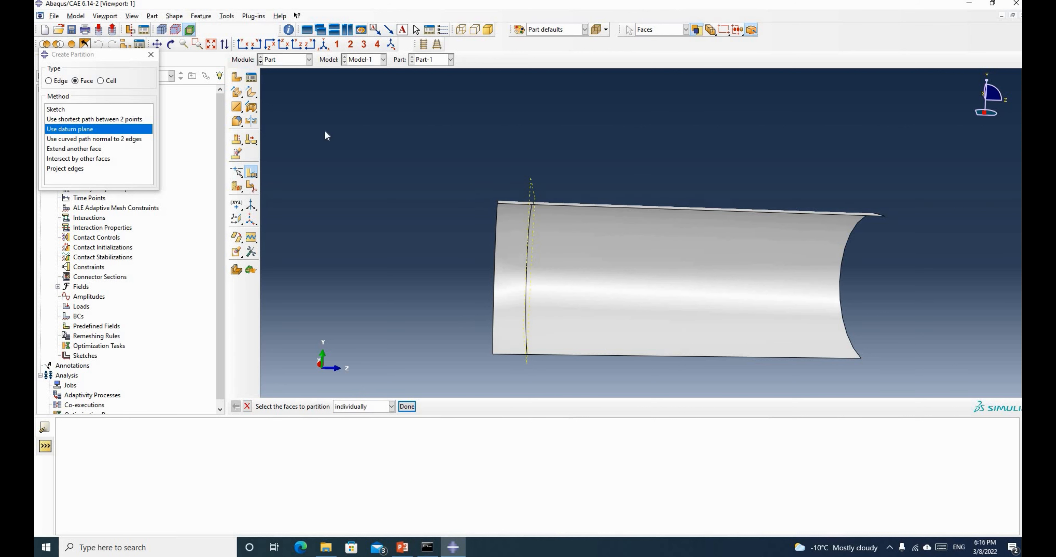
pyautogui.click(605, 266)
pyautogui.click(506, 278)
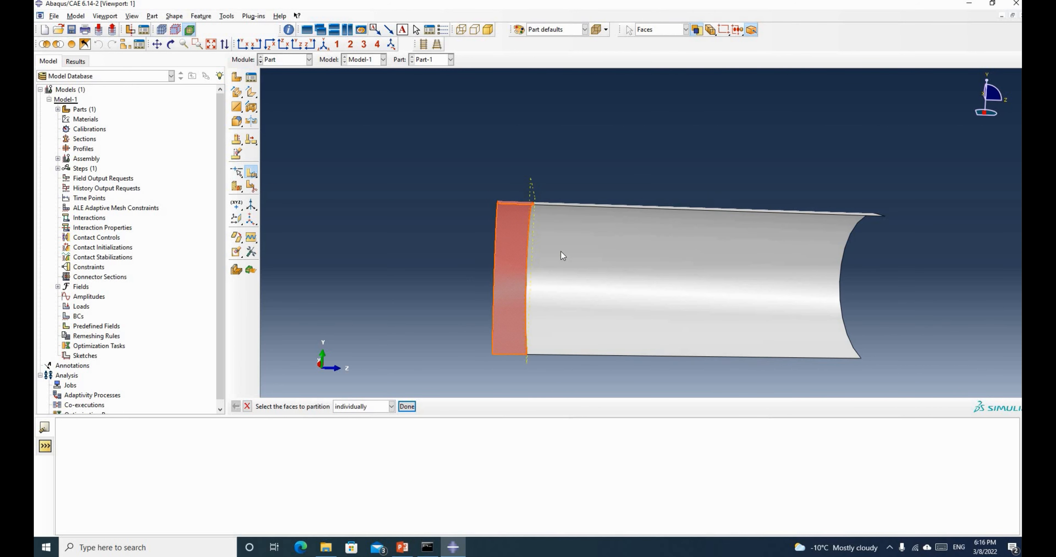
pyautogui.scroll(1, 565, 253)
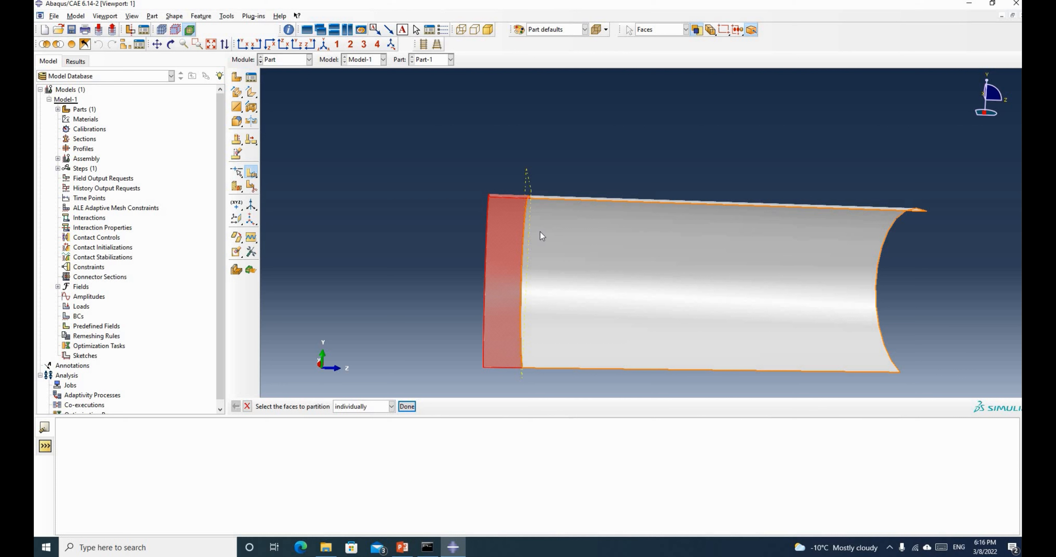
# Switch to the Property module and begin defining a new material
pyautogui.click(289, 59)
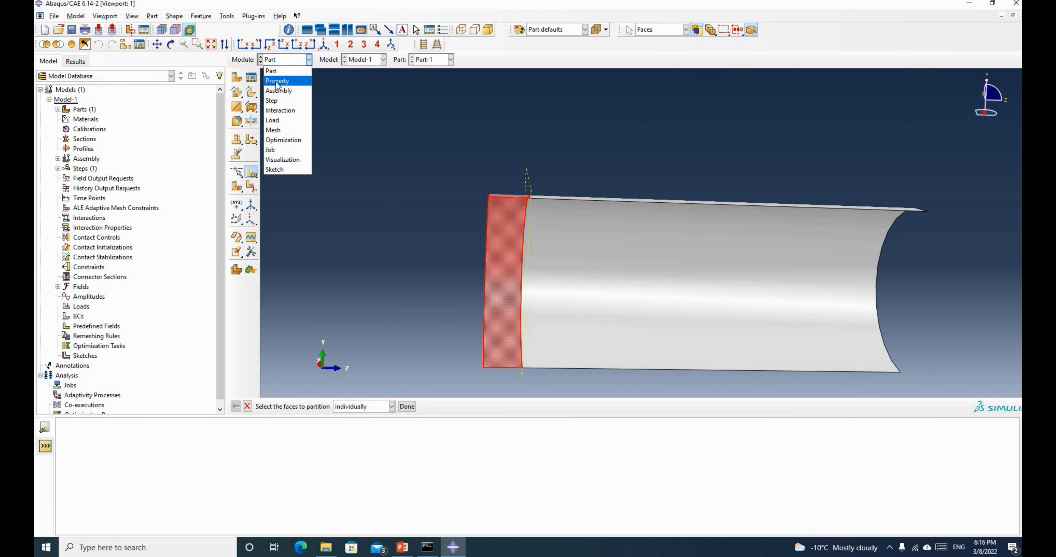
pyautogui.click(276, 80)
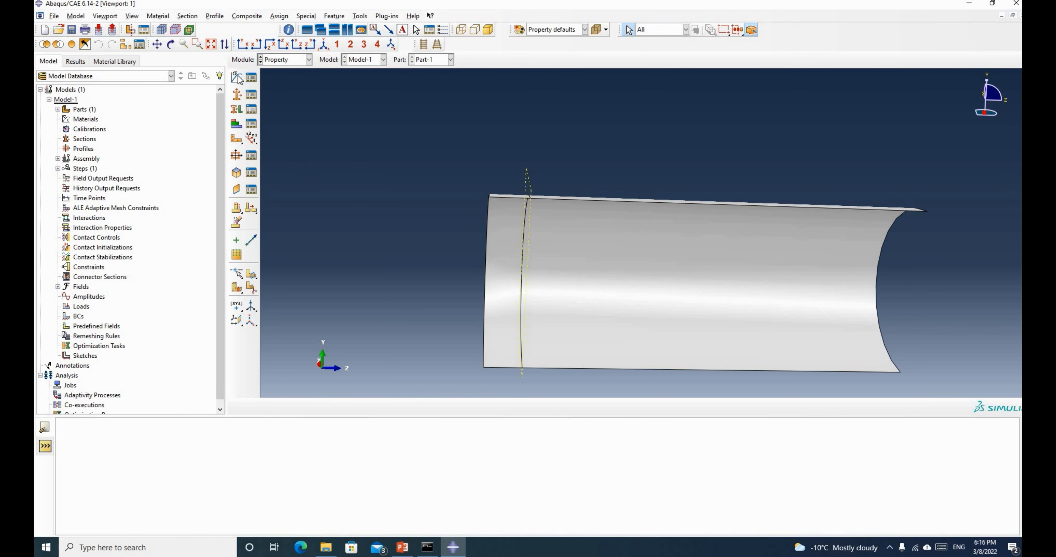
pyautogui.click(236, 77)
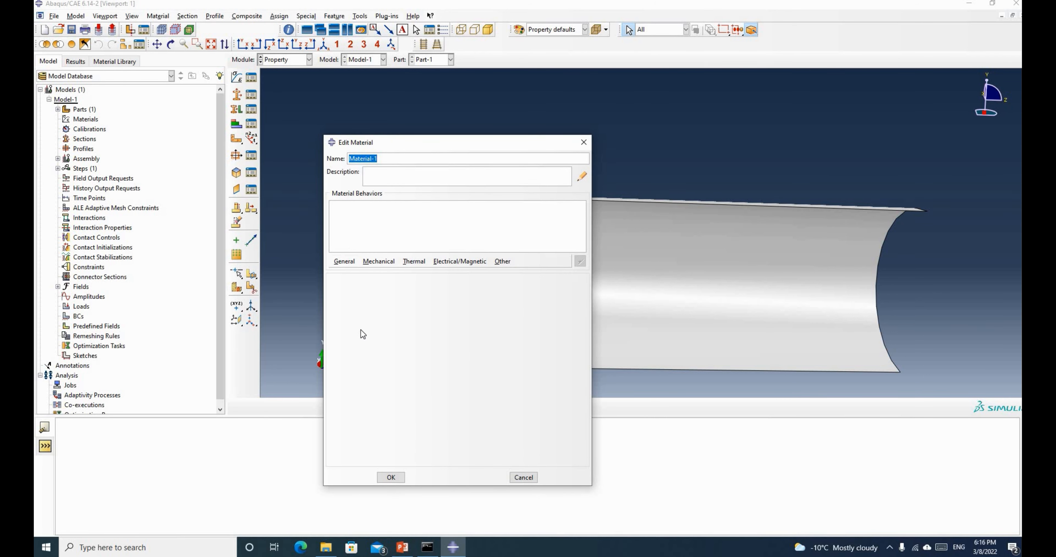
pyautogui.click(402, 547)
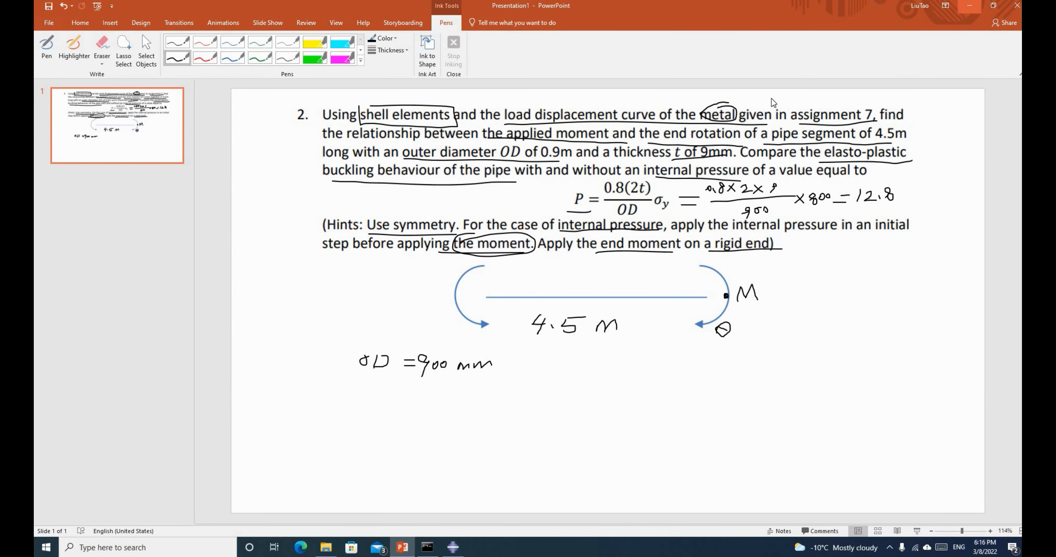
pyautogui.hotkey('alt', 'Tab')
# Give the material elastic properties (E 2e5, Poisson's ratio 0.3) and add a plastic behaviour
pyautogui.click(379, 262)
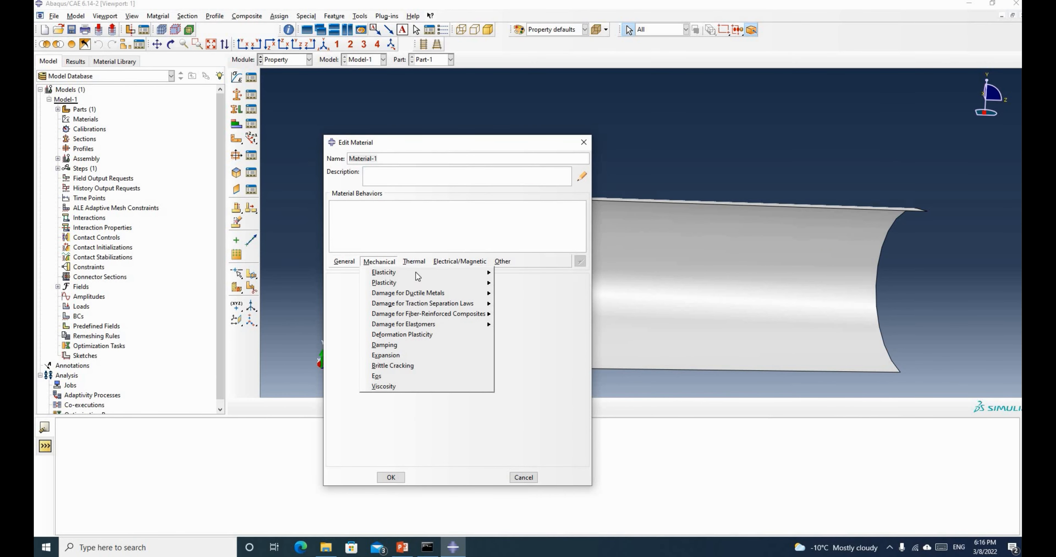
pyautogui.moveTo(416, 272)
pyautogui.click(515, 273)
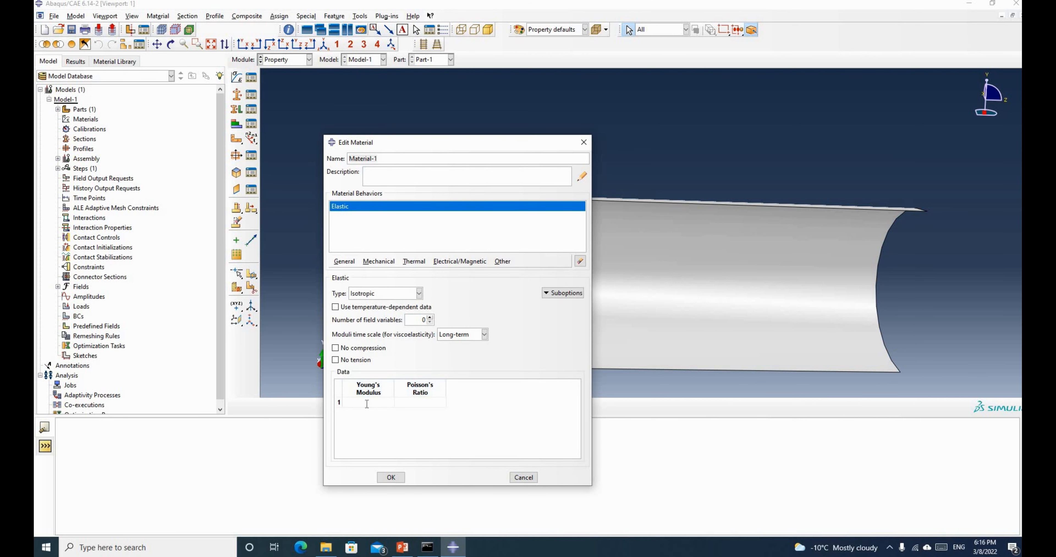
pyautogui.click(367, 403)
pyautogui.write('2e5')
pyautogui.click(430, 402)
pyautogui.write('0.3')
pyautogui.click(379, 262)
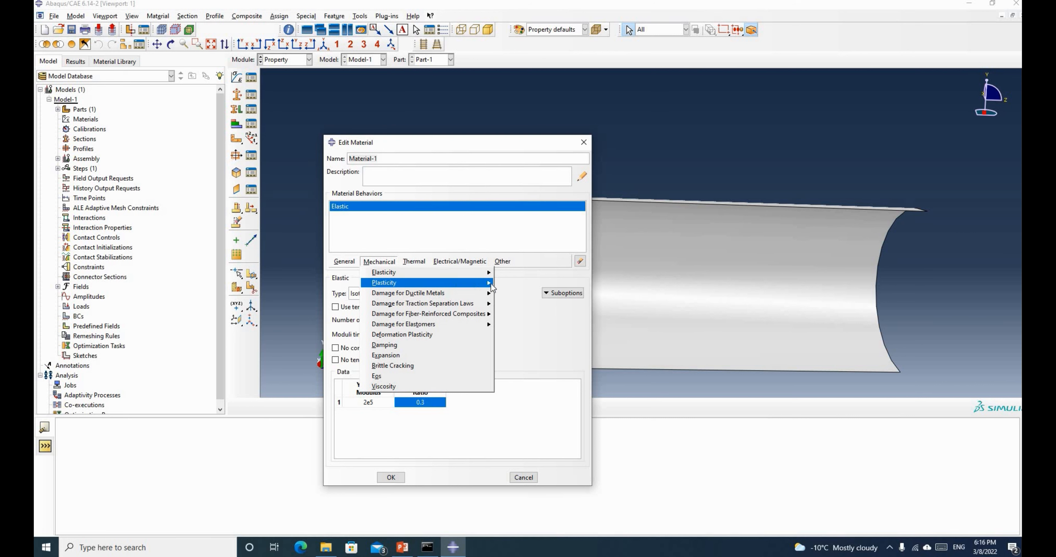
pyautogui.click(517, 284)
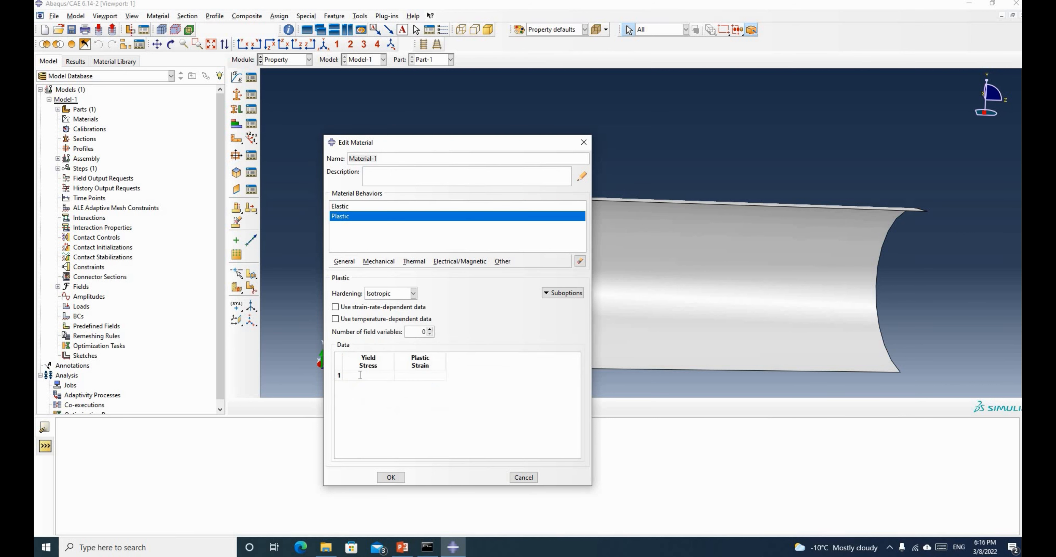
# Enter yield stress 800 at plastic strain 0 as the first hardening point
pyautogui.click(360, 375)
pyautogui.write('800')
pyautogui.click(429, 374)
pyautogui.write('0')
# Add a second row with yield stress 1200 at plastic strain 0.02 and save the material
pyautogui.rightClick(427, 377)
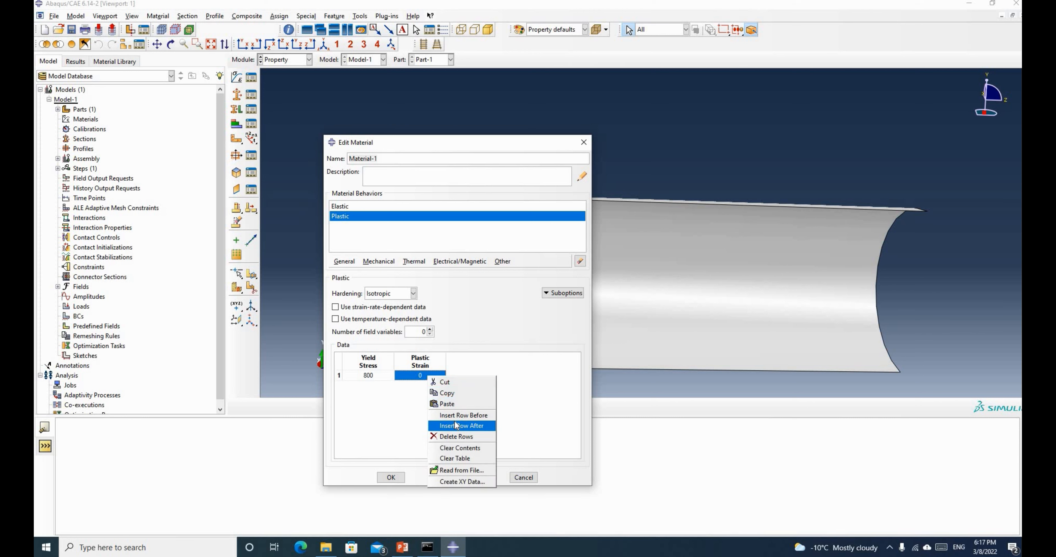
pyautogui.click(456, 426)
pyautogui.click(372, 386)
pyautogui.write('1200')
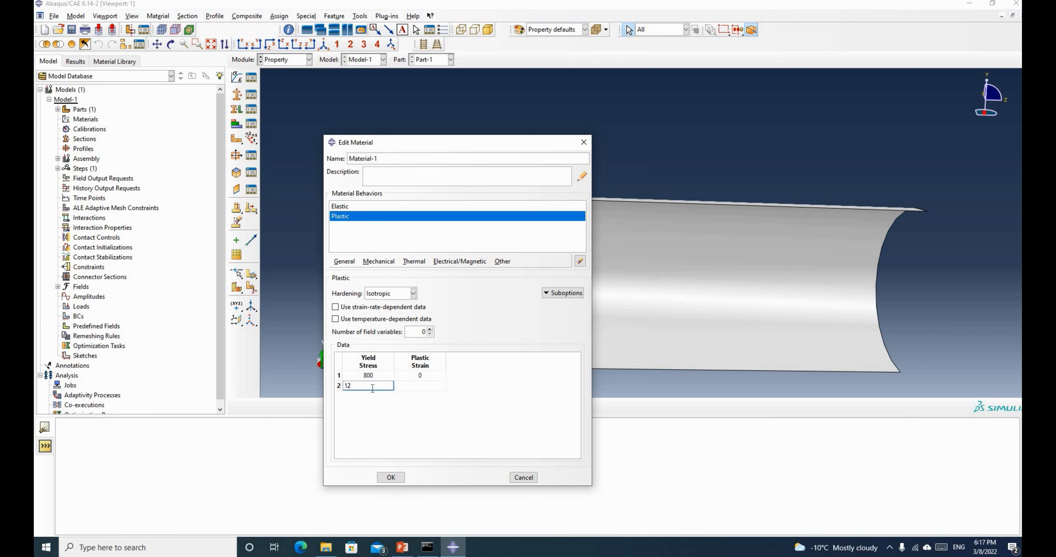
pyautogui.click(413, 386)
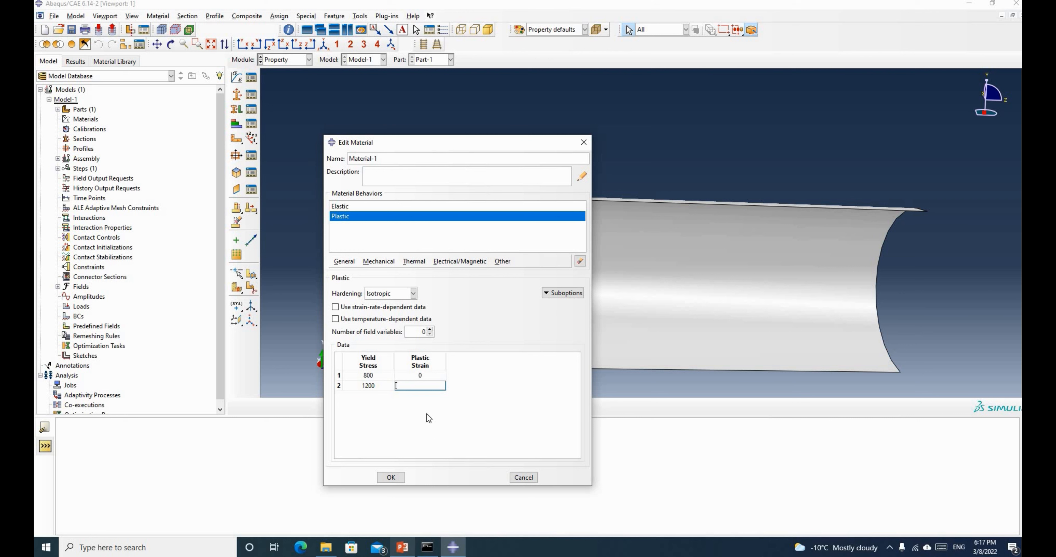
pyautogui.write('0.02')
pyautogui.press('Return')
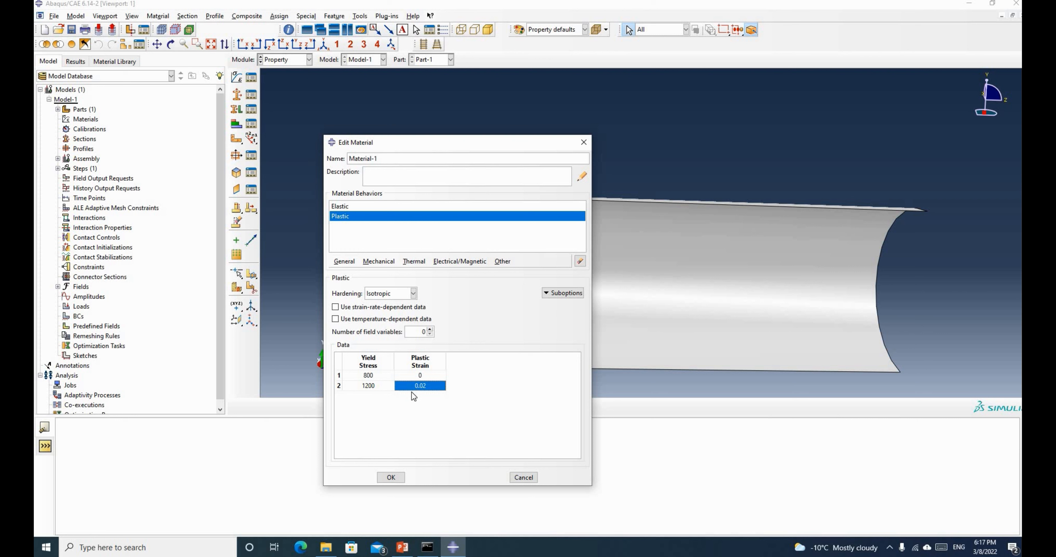
pyautogui.click(391, 478)
pyautogui.scroll(-2, 440, 262)
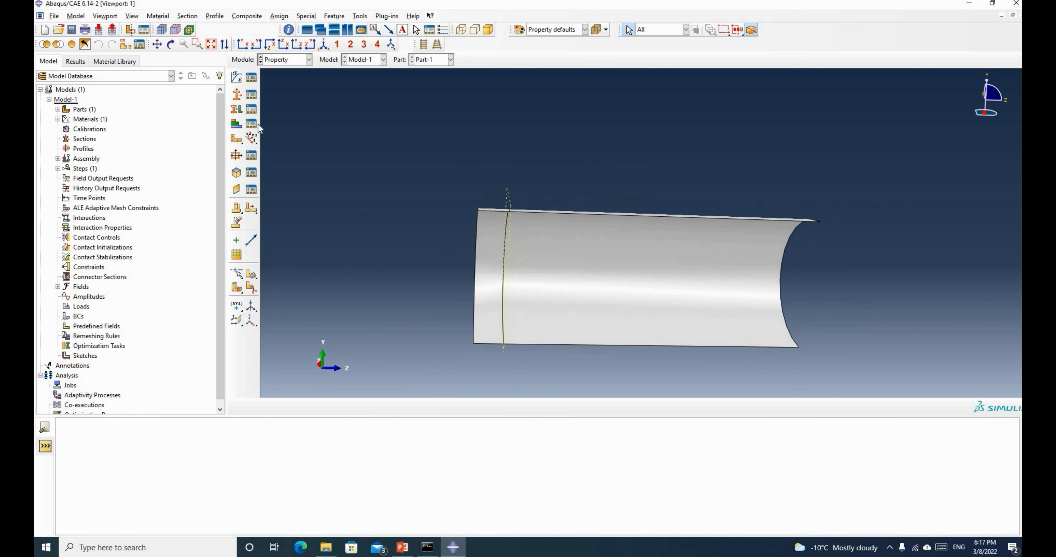
# Define the homogeneous shell section NormalSection-1 with thickness 9 and Material-1
pyautogui.click(236, 94)
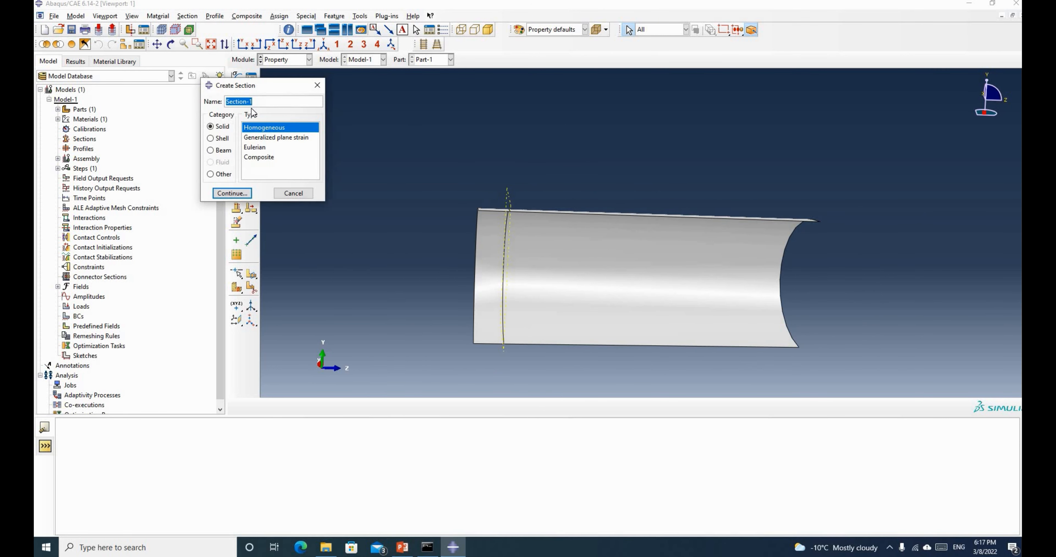
pyautogui.press('Right')
pyautogui.write('Normal')
pyautogui.click(210, 139)
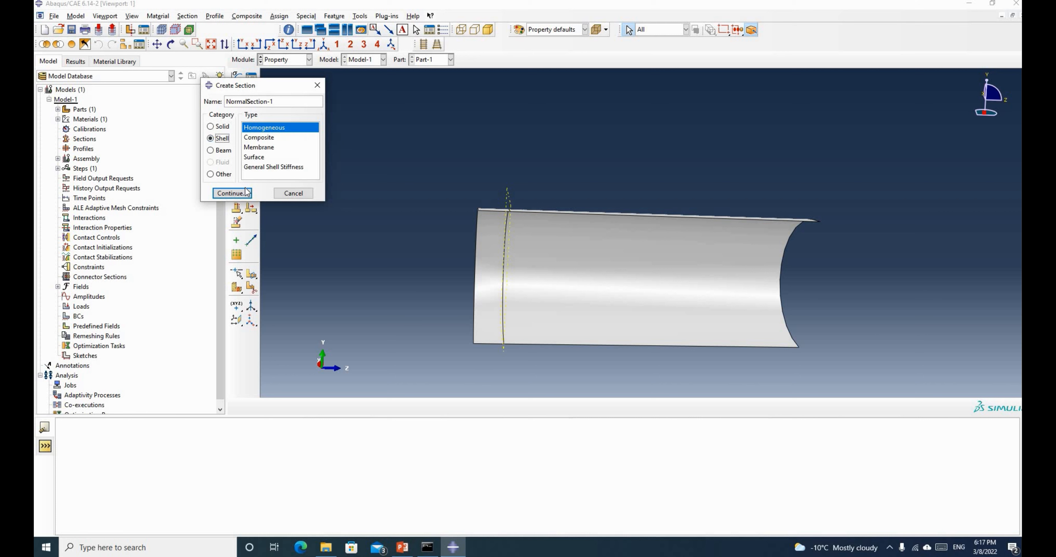
pyautogui.click(233, 193)
pyautogui.click(458, 193)
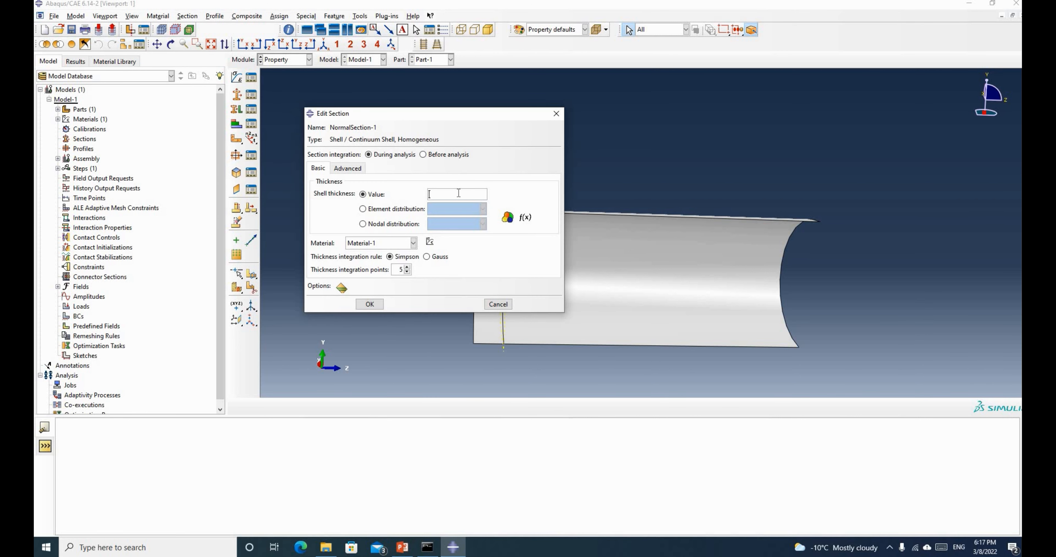
pyautogui.write('9')
pyautogui.click(404, 547)
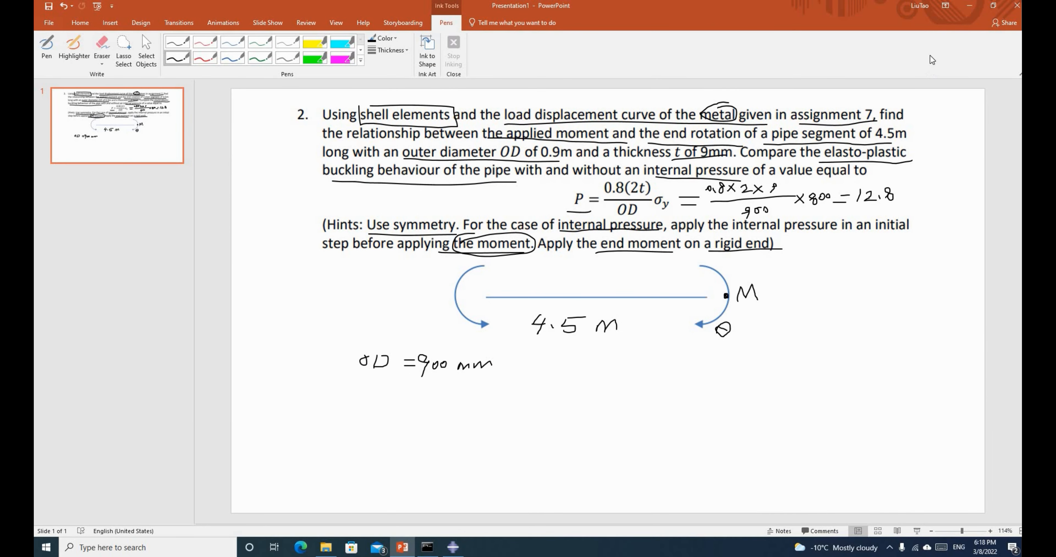
pyautogui.click(964, 10)
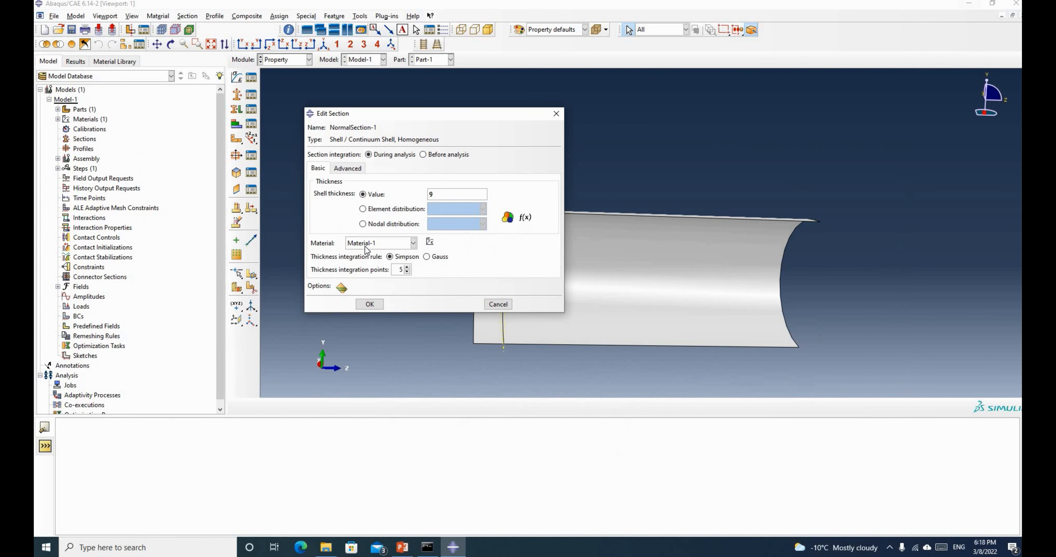
pyautogui.click(375, 246)
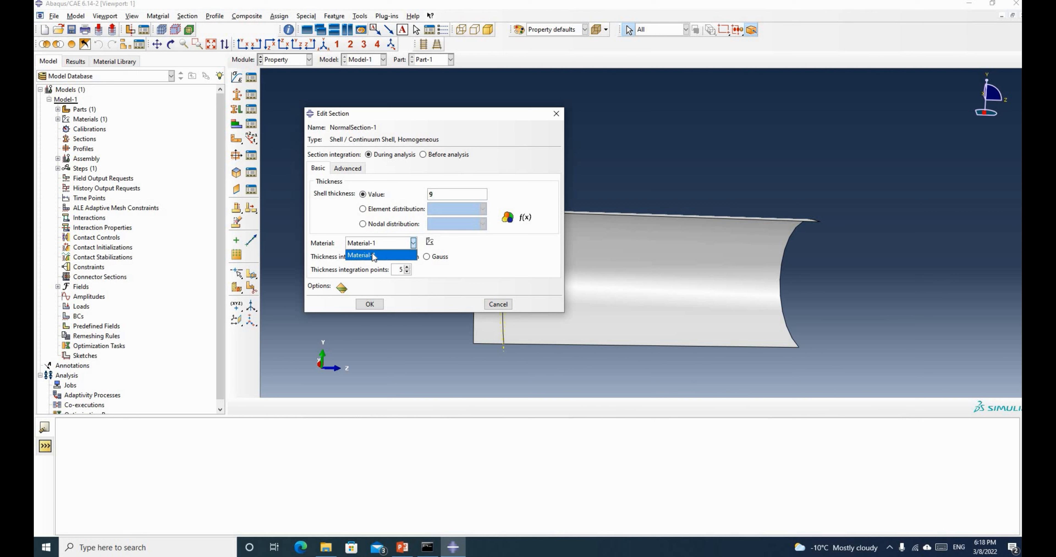
pyautogui.click(373, 255)
pyautogui.click(369, 304)
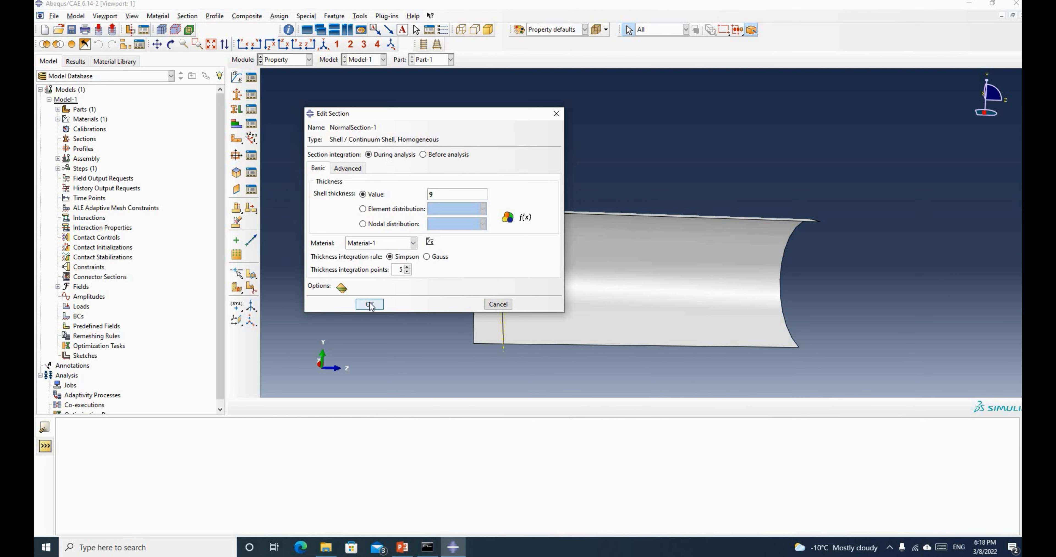
# Create ThinSection as a homogeneous shell section 8.5 thick using Material-1
pyautogui.click(238, 95)
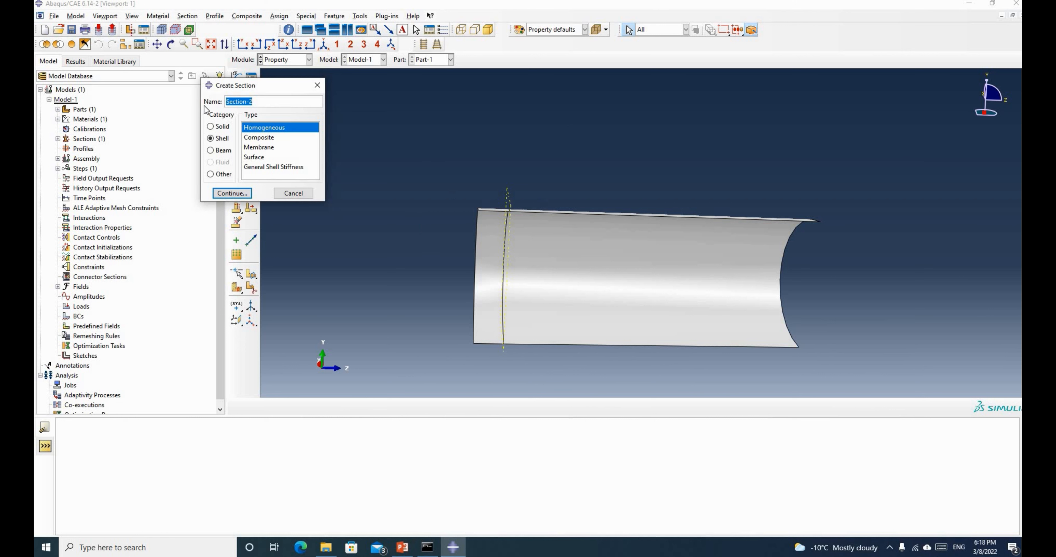
pyautogui.write('ThinSection')
pyautogui.click(232, 193)
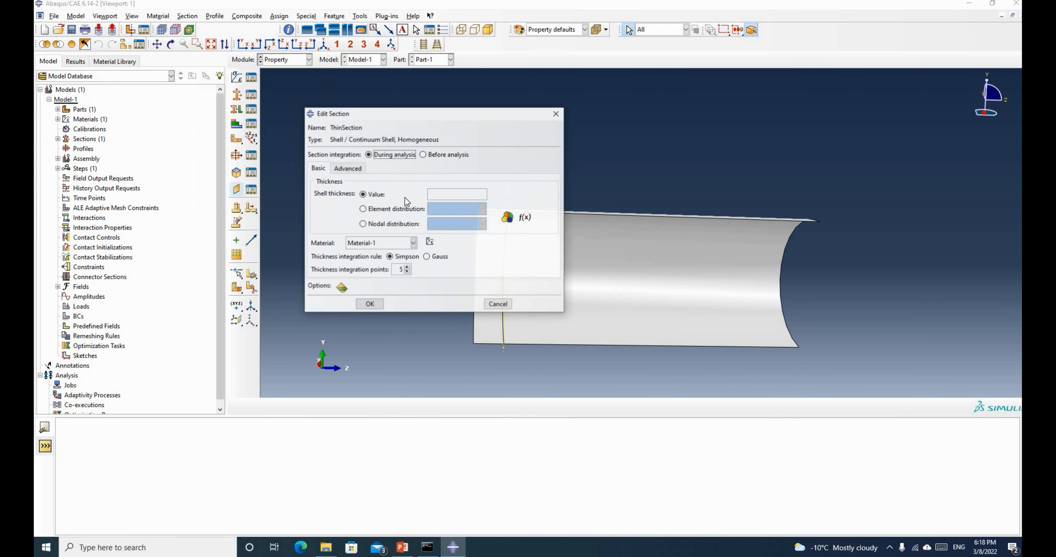
pyautogui.click(429, 195)
pyautogui.write('8')
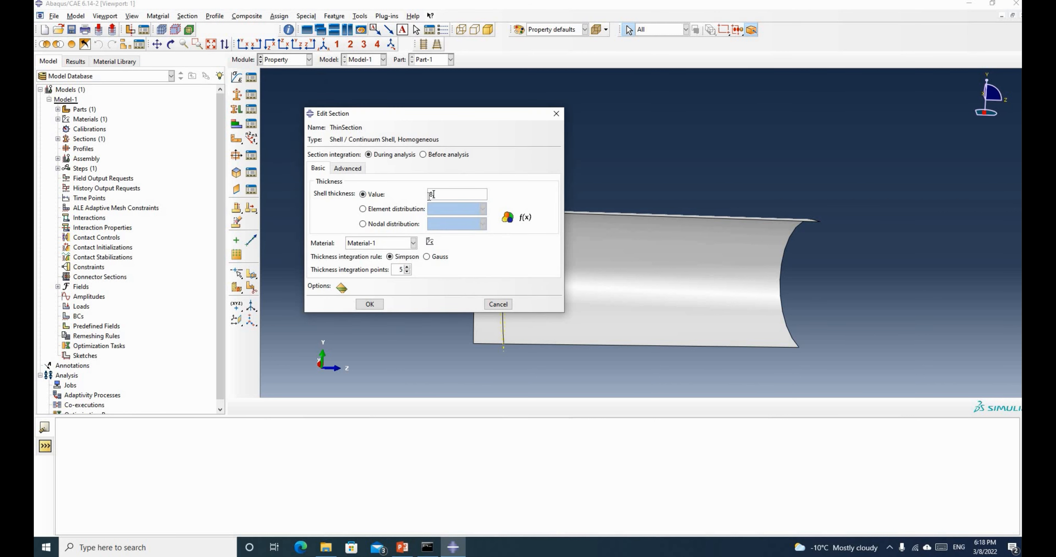
pyautogui.write('.5')
pyautogui.click(370, 305)
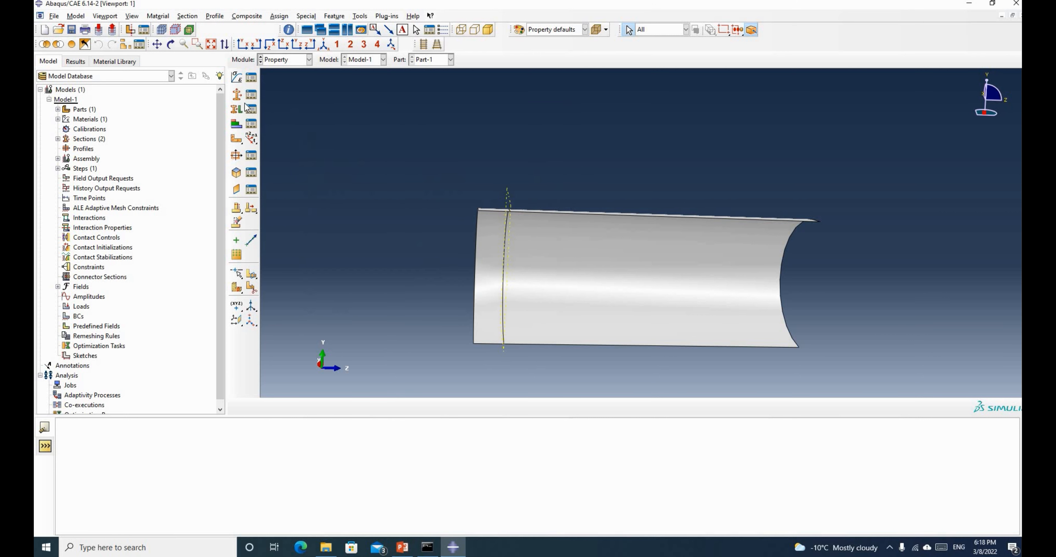
# Select the large main face for section assignment, choose NormalSection-1, and view the PowerPoint slide
pyautogui.click(236, 110)
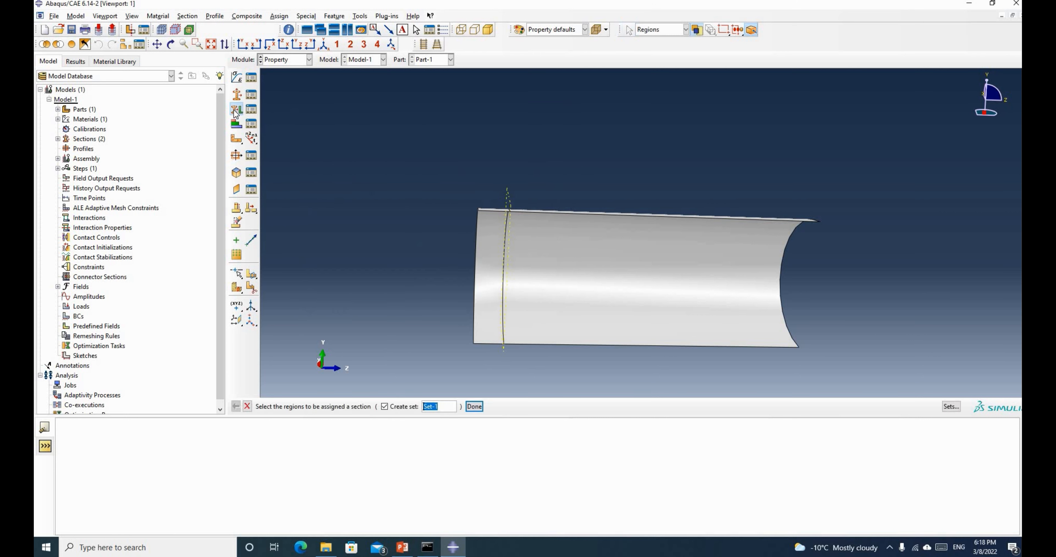
pyautogui.click(558, 265)
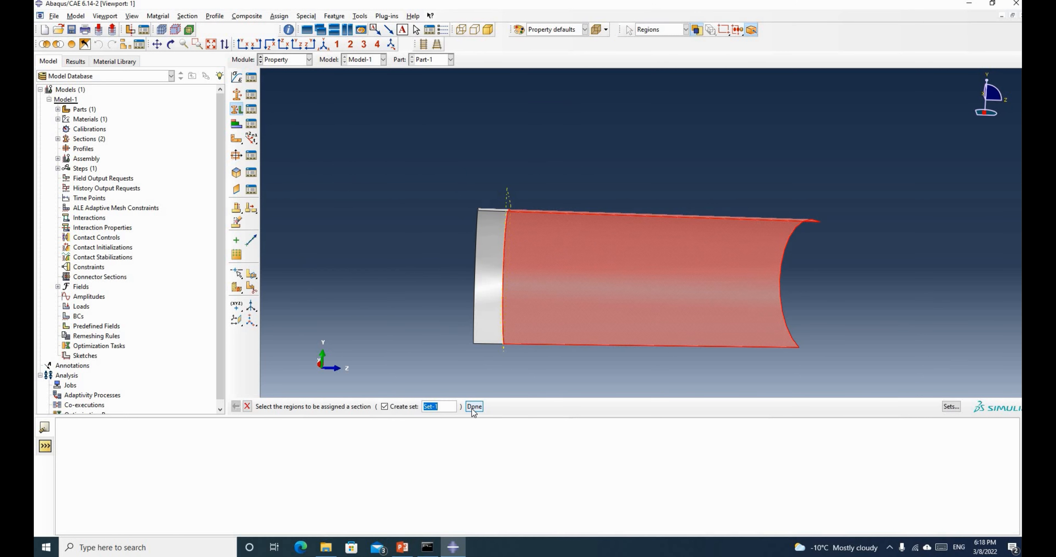
pyautogui.click(473, 407)
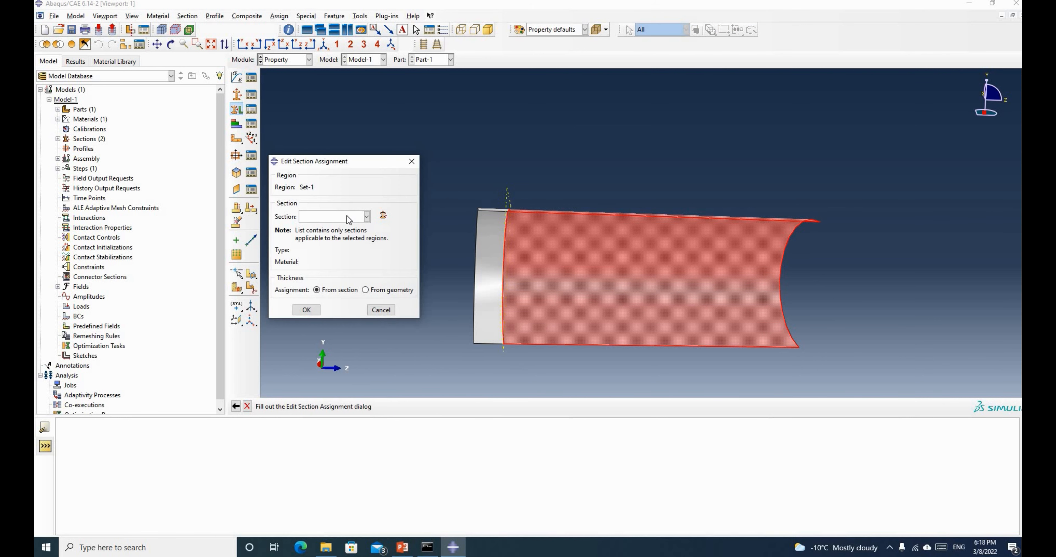
pyautogui.click(349, 217)
pyautogui.click(336, 230)
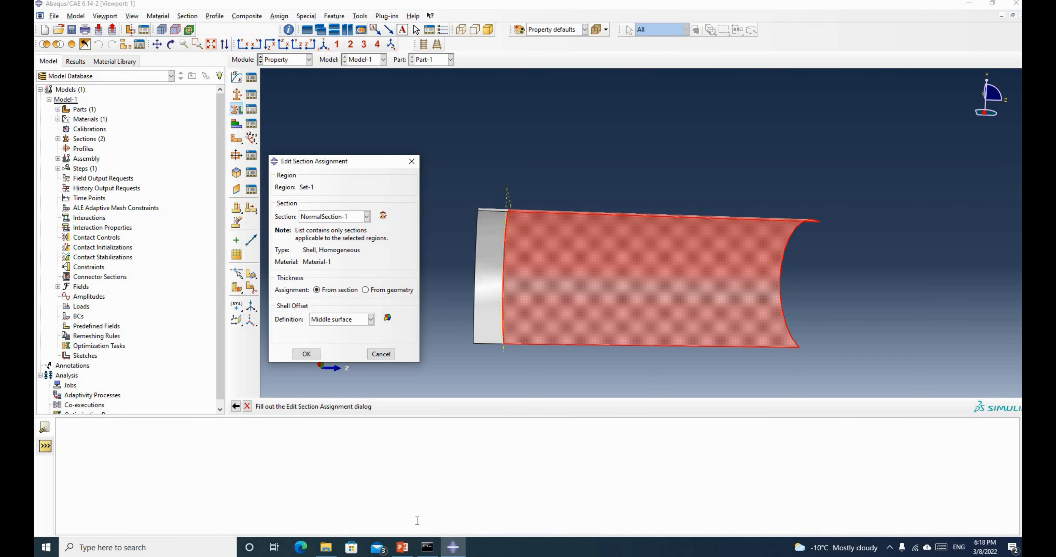
pyautogui.click(402, 548)
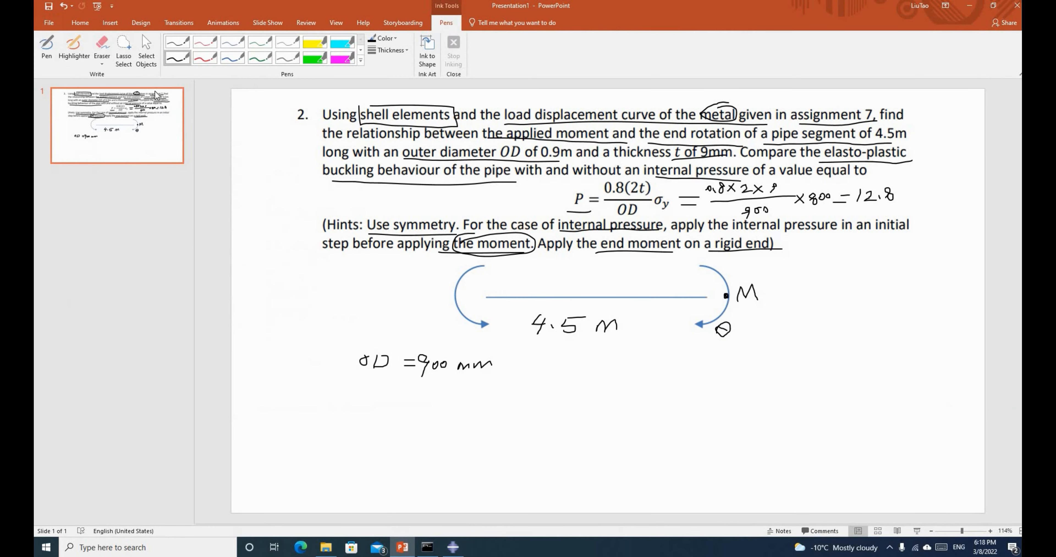
# With the pen, draw a baseline, a box and a curved arrow labelled Ref on the slide
pyautogui.click(46, 47)
pyautogui.moveTo(512, 407); pyautogui.dragTo(717, 407)
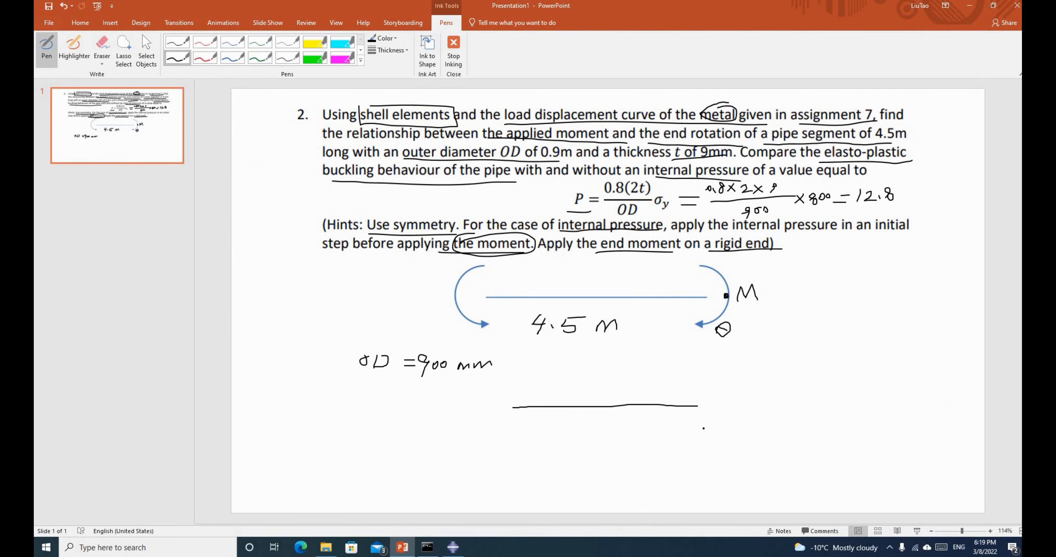
pyautogui.click(458, 549)
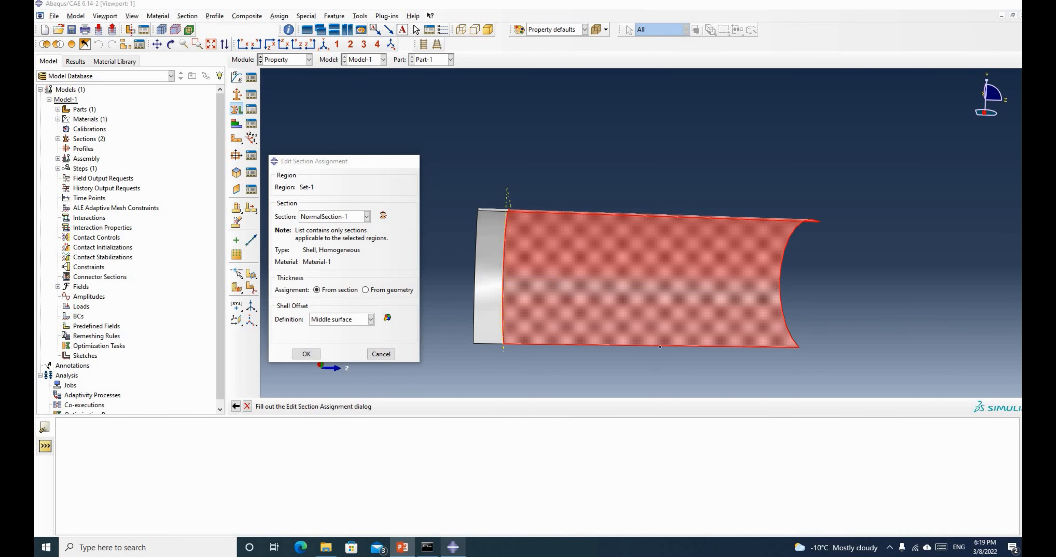
pyautogui.click(401, 548)
pyautogui.moveTo(779, 393); pyautogui.dragTo(814, 391)
pyautogui.moveTo(775, 423)
pyautogui.mouseDown()
pyautogui.moveTo(814, 421)
pyautogui.moveTo(778, 420)
pyautogui.mouseUp()
pyautogui.moveTo(815, 393); pyautogui.dragTo(816, 420)
pyautogui.moveTo(795, 427); pyautogui.dragTo(757, 463)
pyautogui.moveTo(751, 411); pyautogui.dragTo(849, 404)
pyautogui.moveTo(790, 391); pyautogui.dragTo(708, 404)
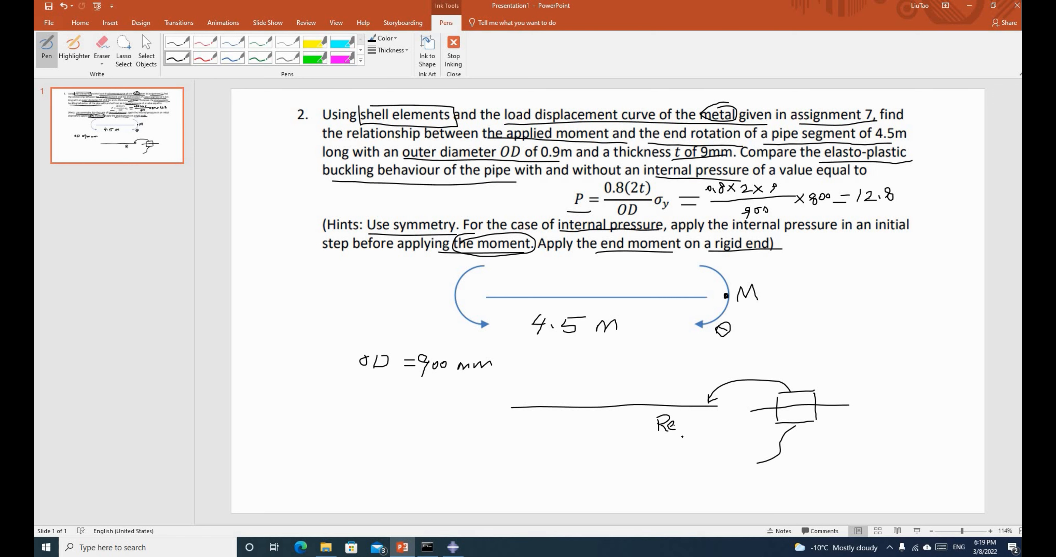
pyautogui.moveTo(686, 412)
pyautogui.mouseDown()
pyautogui.moveTo(681, 439)
pyautogui.moveTo(702, 424)
pyautogui.mouseUp()
# Add the M, Top and bottom labels with pointer arrows, then return to Abaqus/CAE
pyautogui.click(453, 547)
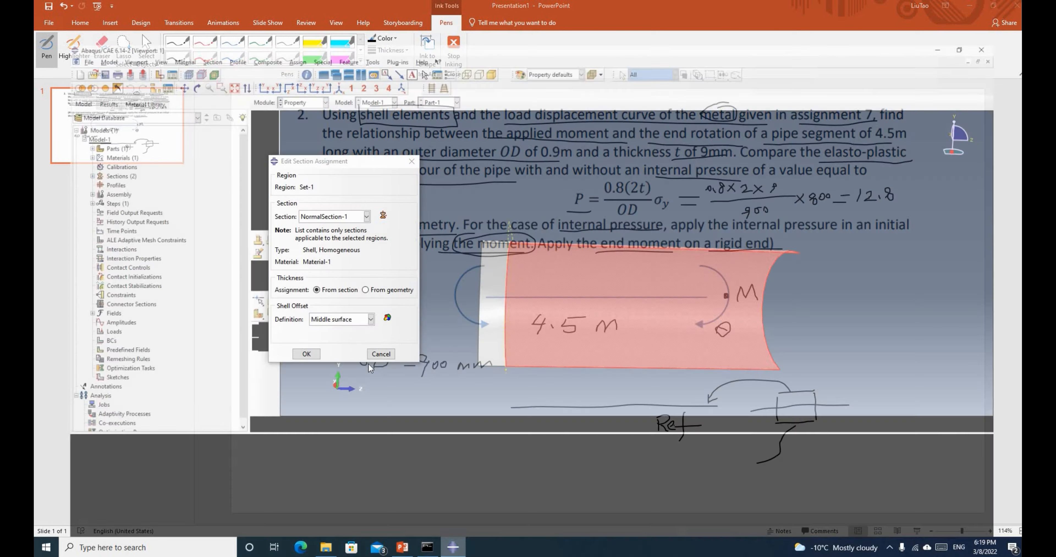
pyautogui.click(403, 548)
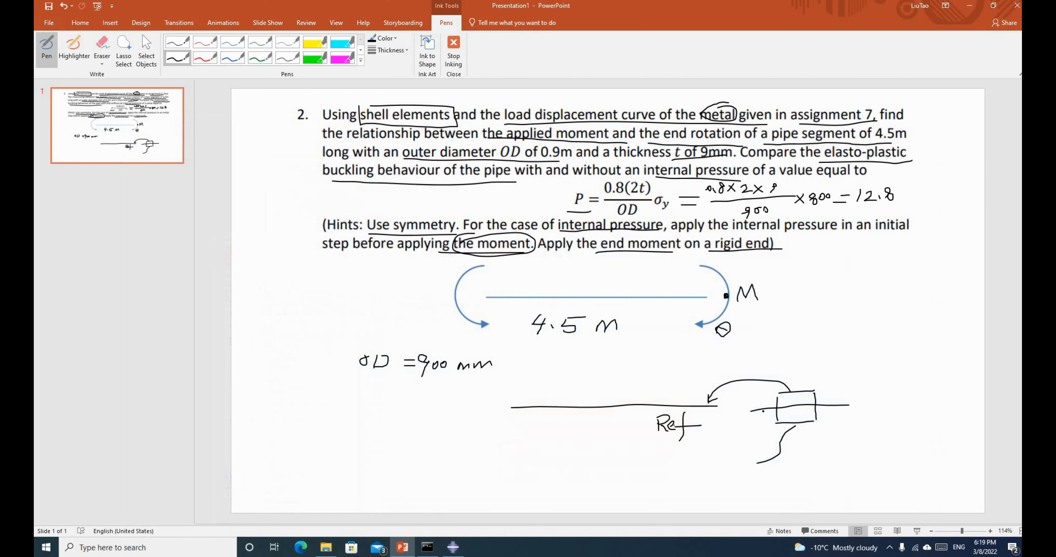
pyautogui.moveTo(873, 411)
pyautogui.mouseDown()
pyautogui.moveTo(886, 401)
pyautogui.moveTo(894, 411)
pyautogui.mouseUp()
pyautogui.moveTo(695, 408); pyautogui.dragTo(714, 408)
pyautogui.moveTo(804, 337); pyautogui.dragTo(755, 378)
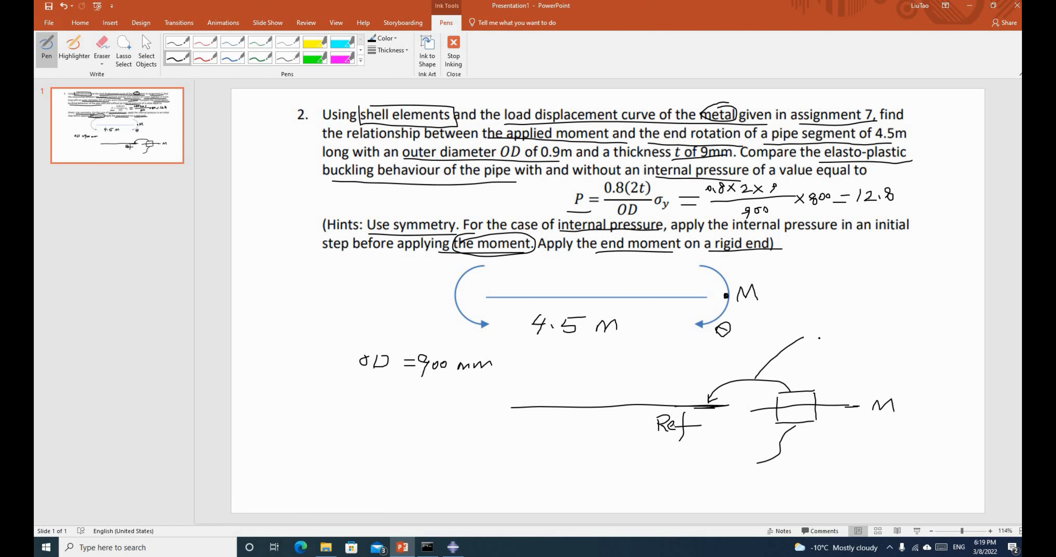
pyautogui.moveTo(822, 337); pyautogui.dragTo(835, 336)
pyautogui.moveTo(833, 337)
pyautogui.mouseDown()
pyautogui.moveTo(831, 351)
pyautogui.moveTo(850, 344)
pyautogui.moveTo(851, 365)
pyautogui.mouseUp()
pyautogui.moveTo(756, 378)
pyautogui.mouseDown()
pyautogui.moveTo(782, 373)
pyautogui.moveTo(809, 388)
pyautogui.mouseUp()
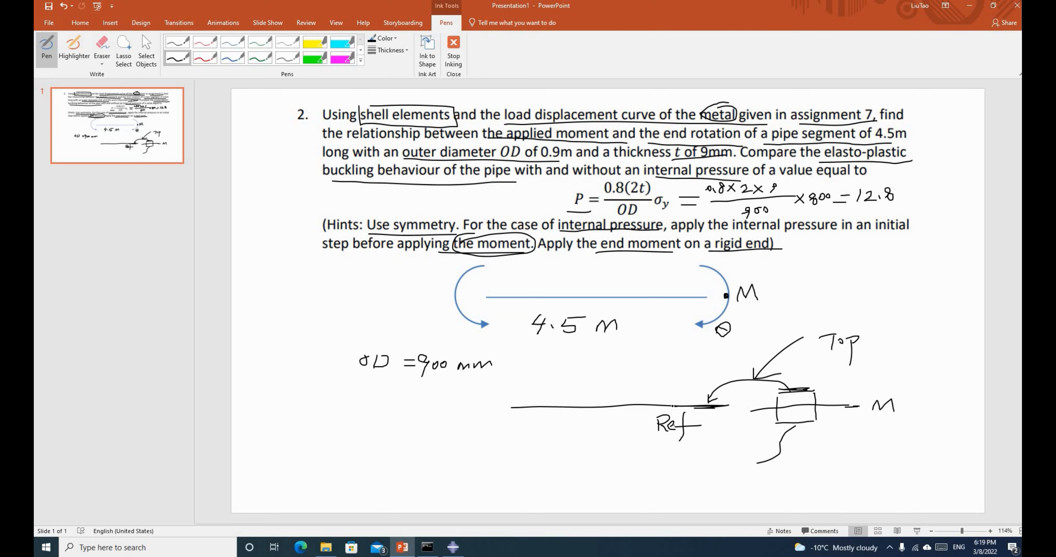
pyautogui.moveTo(703, 405); pyautogui.dragTo(701, 402)
pyautogui.moveTo(758, 458)
pyautogui.mouseDown()
pyautogui.moveTo(772, 476)
pyautogui.moveTo(817, 466)
pyautogui.mouseUp()
pyautogui.moveTo(809, 458)
pyautogui.mouseDown()
pyautogui.moveTo(810, 483)
pyautogui.moveTo(829, 471)
pyautogui.mouseUp()
pyautogui.moveTo(778, 425); pyautogui.dragTo(805, 424)
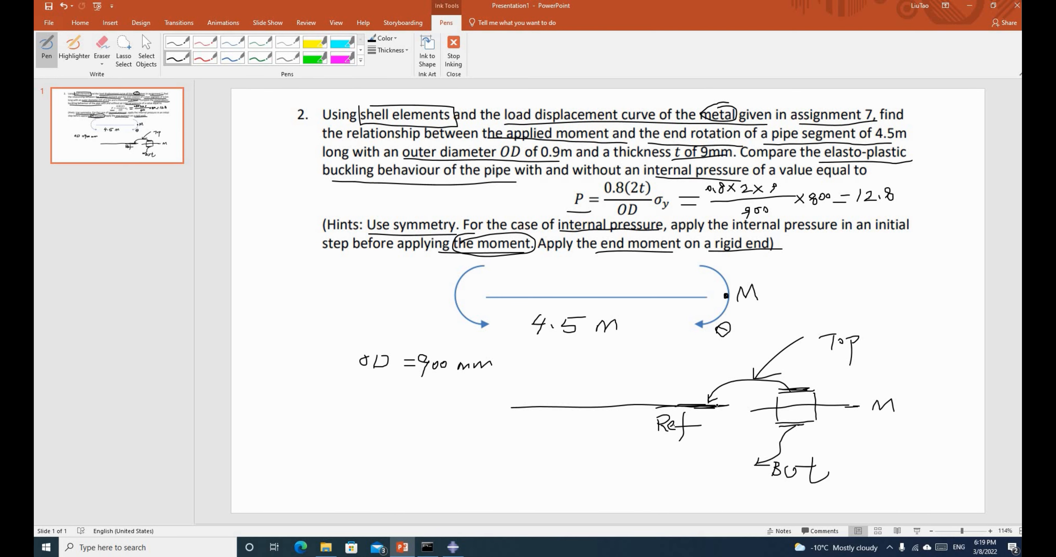
pyautogui.click(454, 548)
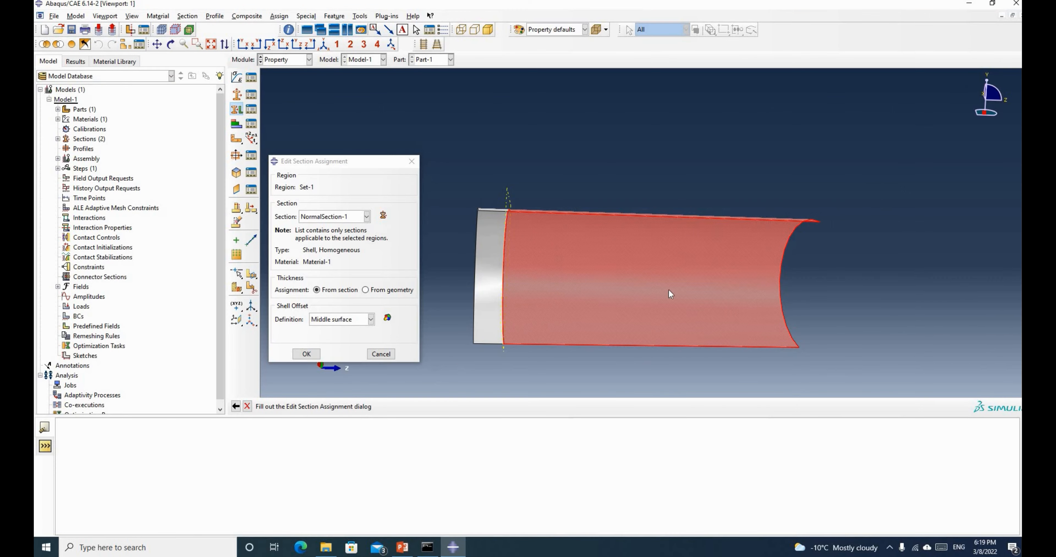
# Set NormalSection-1's shell offset to Bottom surface and apply it to the main face
pyautogui.click(402, 549)
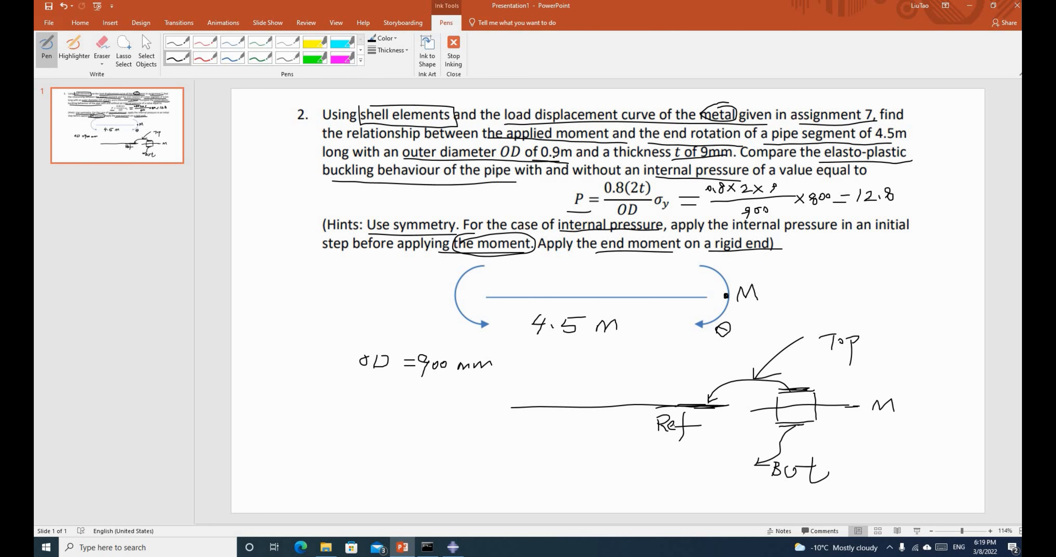
pyautogui.click(970, 5)
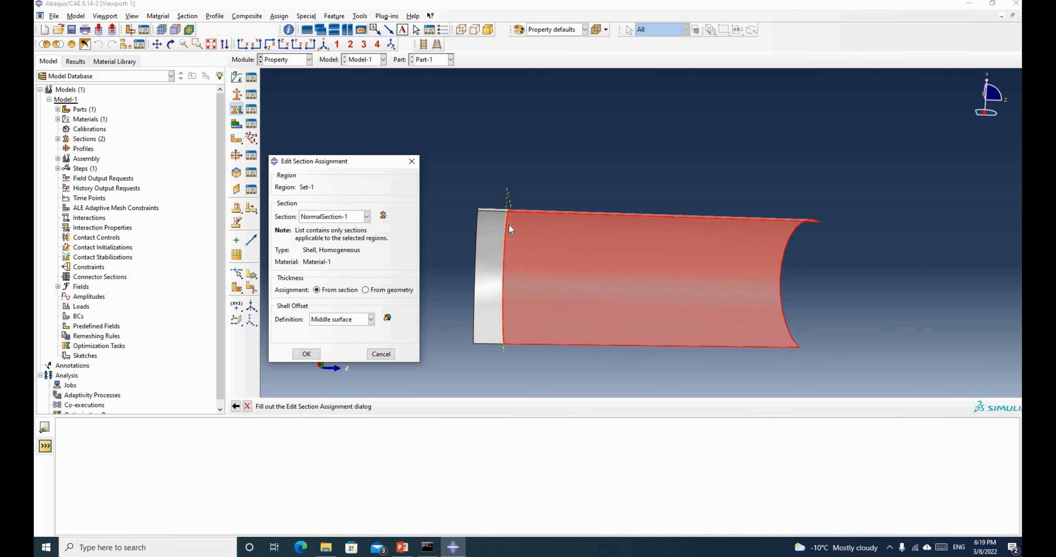
pyautogui.click(371, 319)
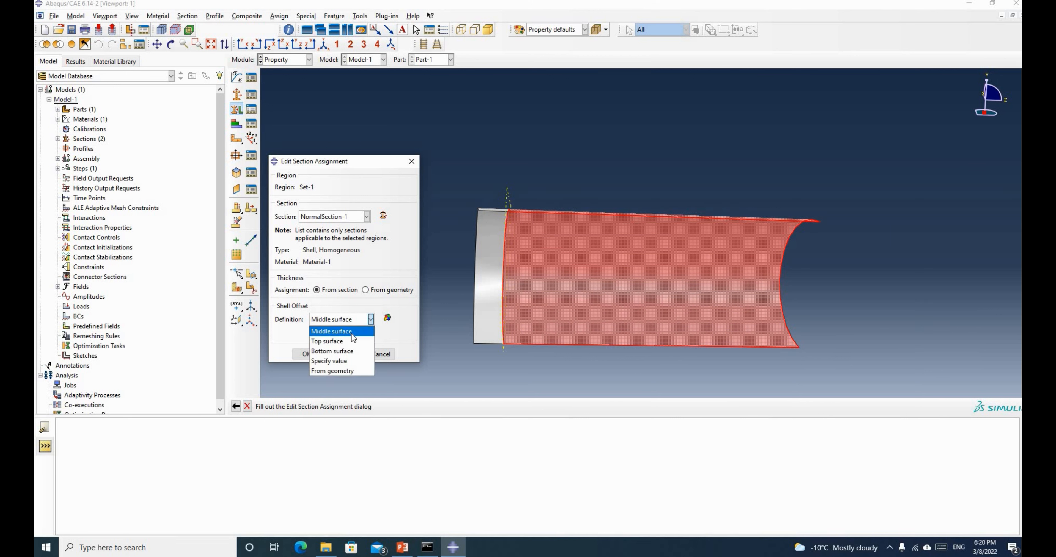
pyautogui.click(331, 351)
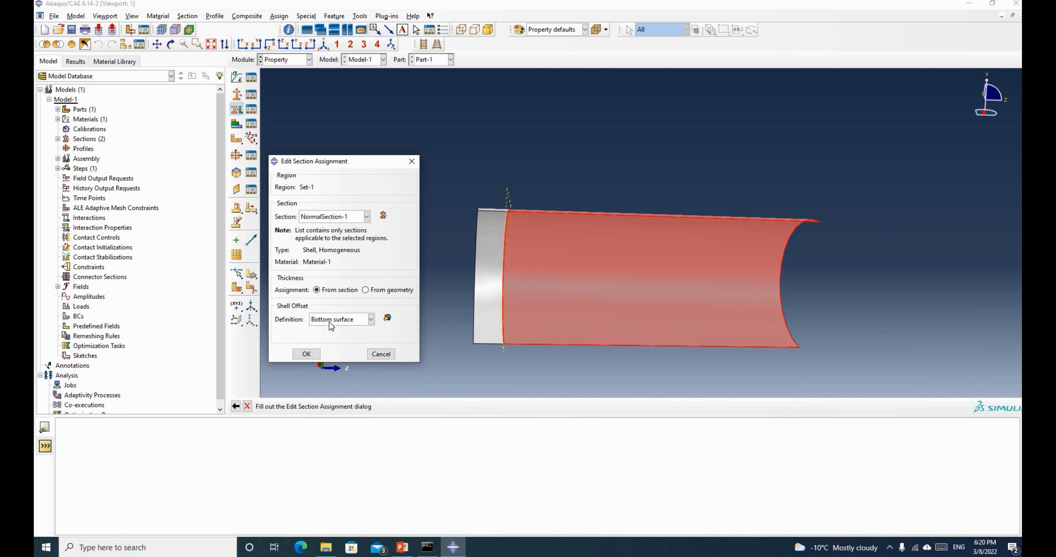
pyautogui.click(306, 355)
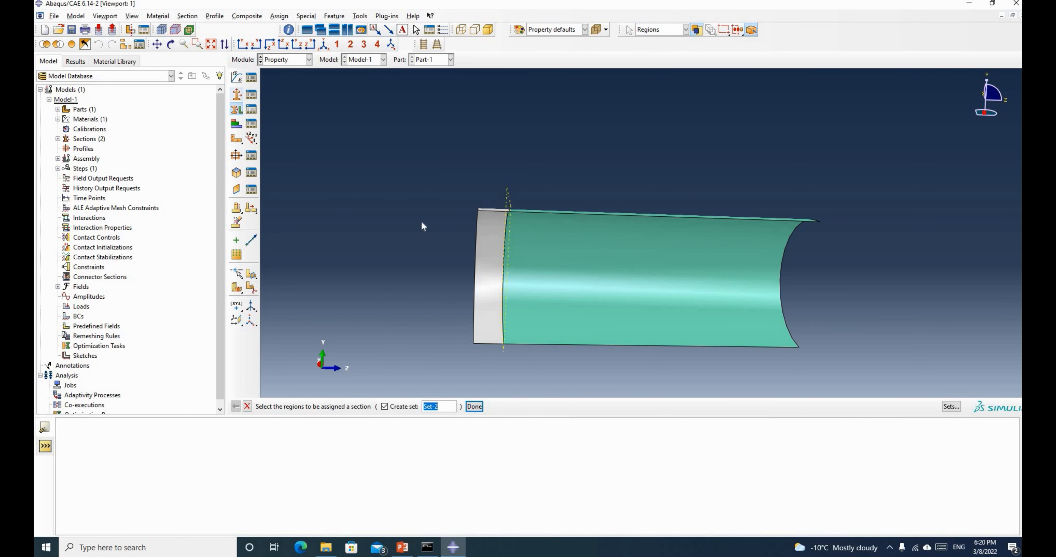
# Select the left-end strip as Set-2 and give it ThinSection with a Bottom surface offset
pyautogui.click(484, 242)
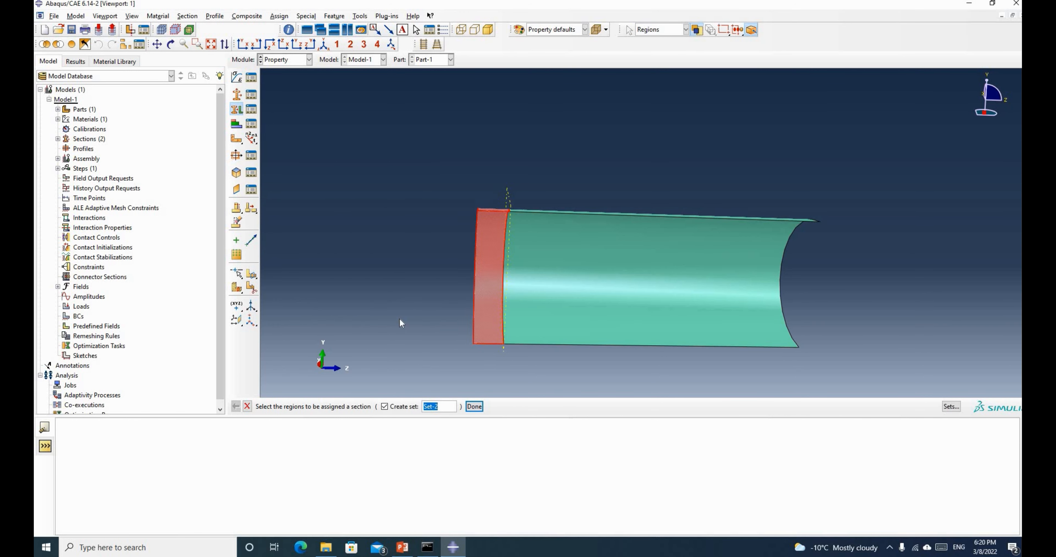
pyautogui.click(474, 407)
pyautogui.click(334, 216)
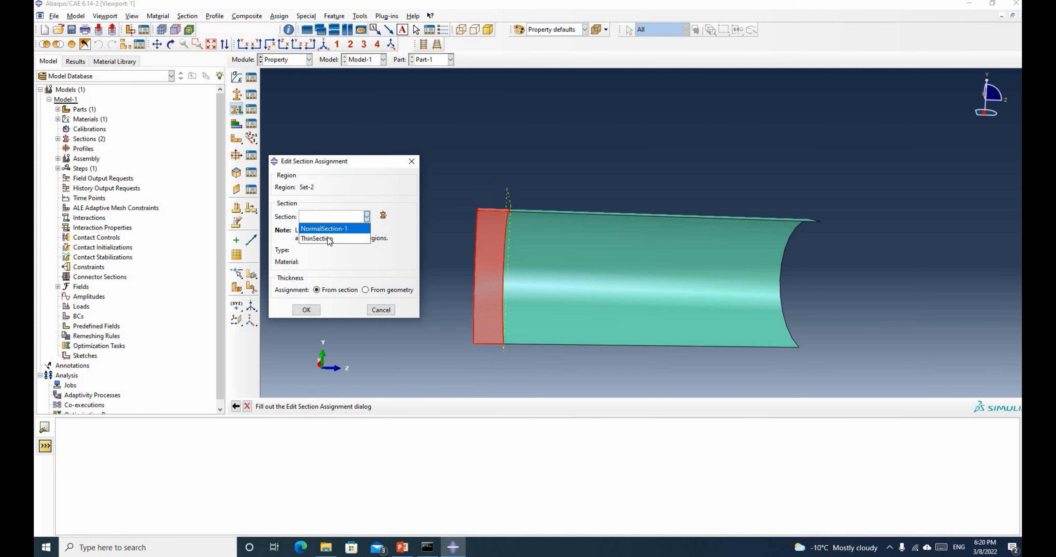
pyautogui.click(327, 238)
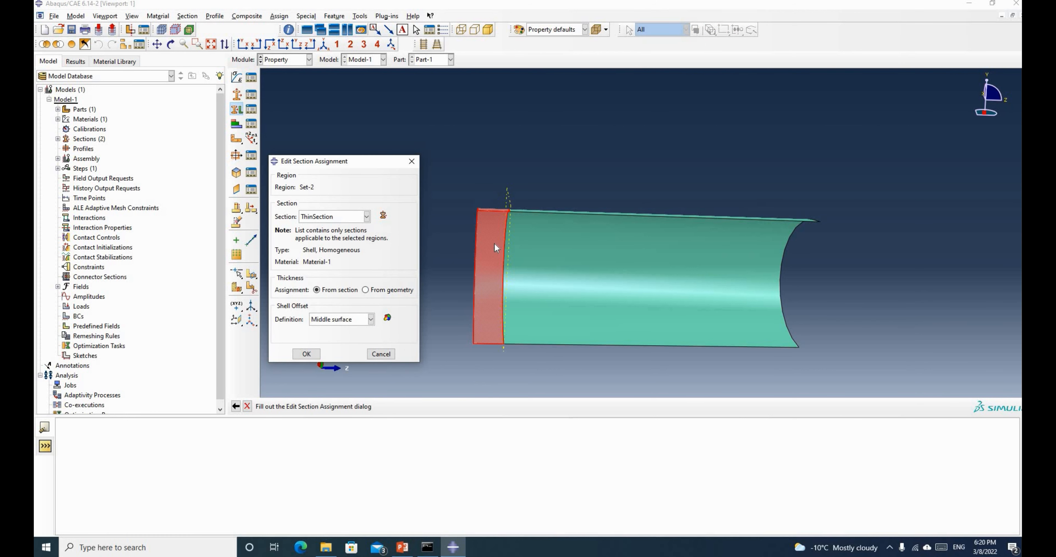
pyautogui.click(349, 321)
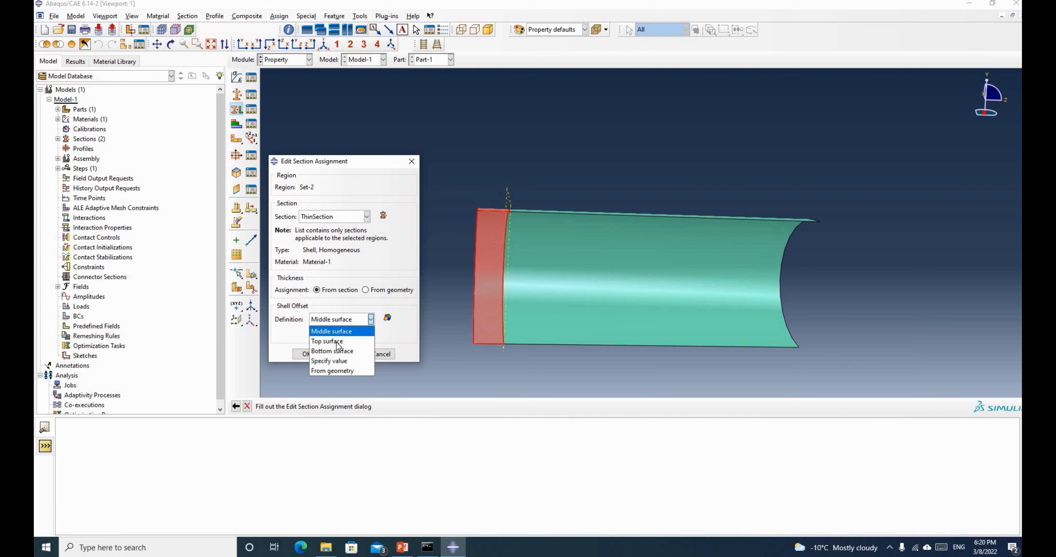
pyautogui.click(335, 352)
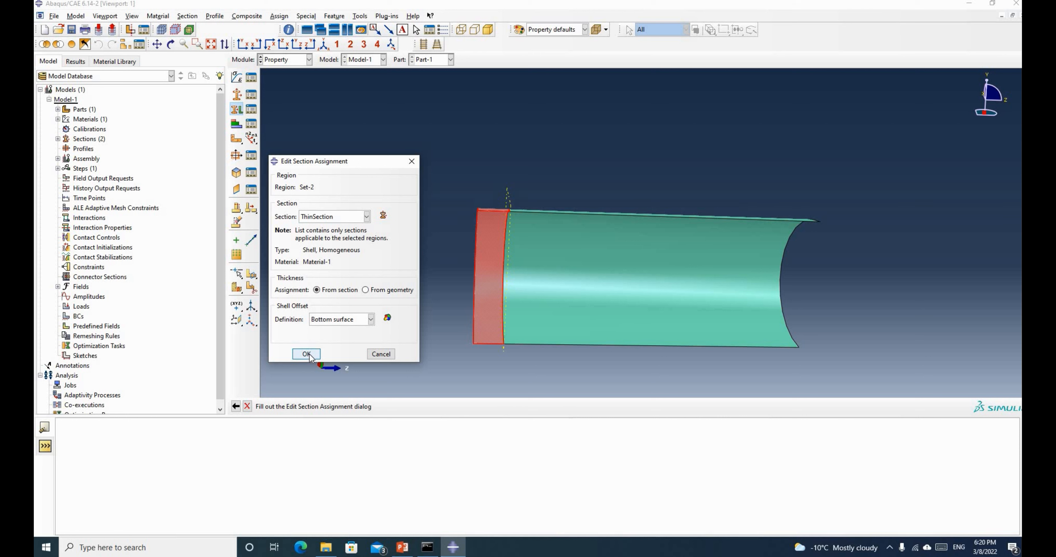
pyautogui.click(307, 354)
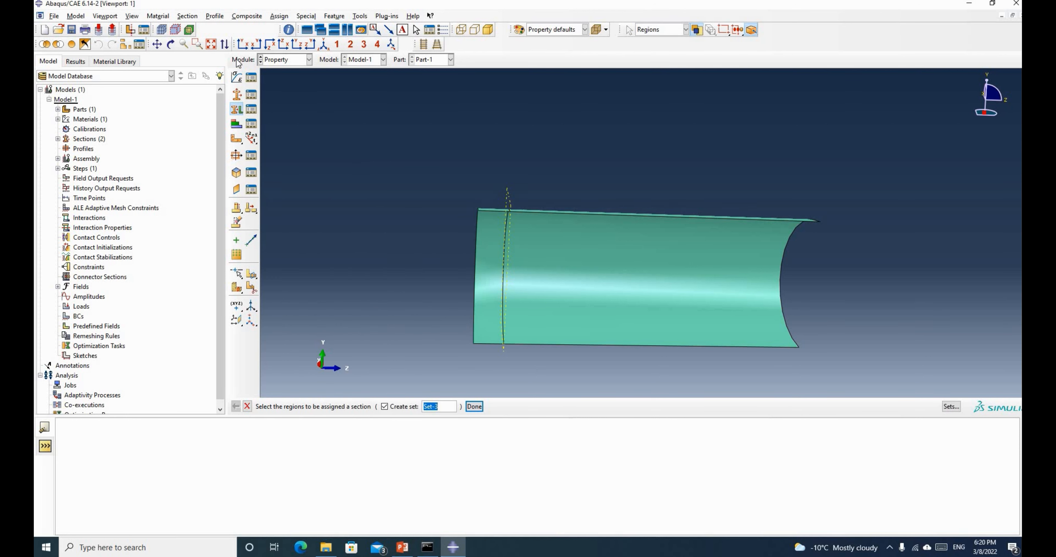
# Orbit the half-pipe and turn on shell-thickness rendering in Part Display Options
pyautogui.click(172, 46)
pyautogui.moveTo(672, 235); pyautogui.dragTo(269, 113)
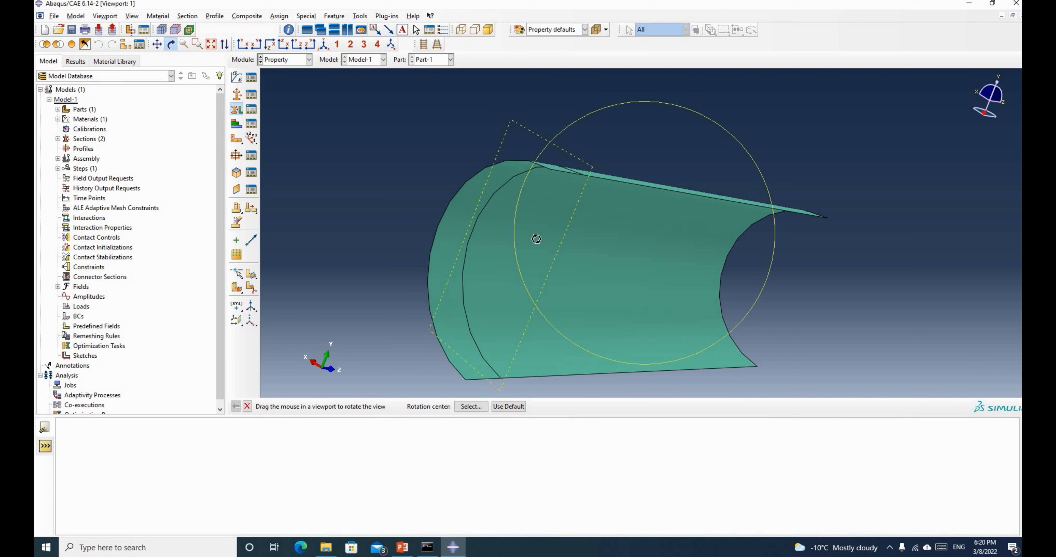
pyautogui.moveTo(803, 232); pyautogui.dragTo(598, 282)
pyautogui.click(132, 16)
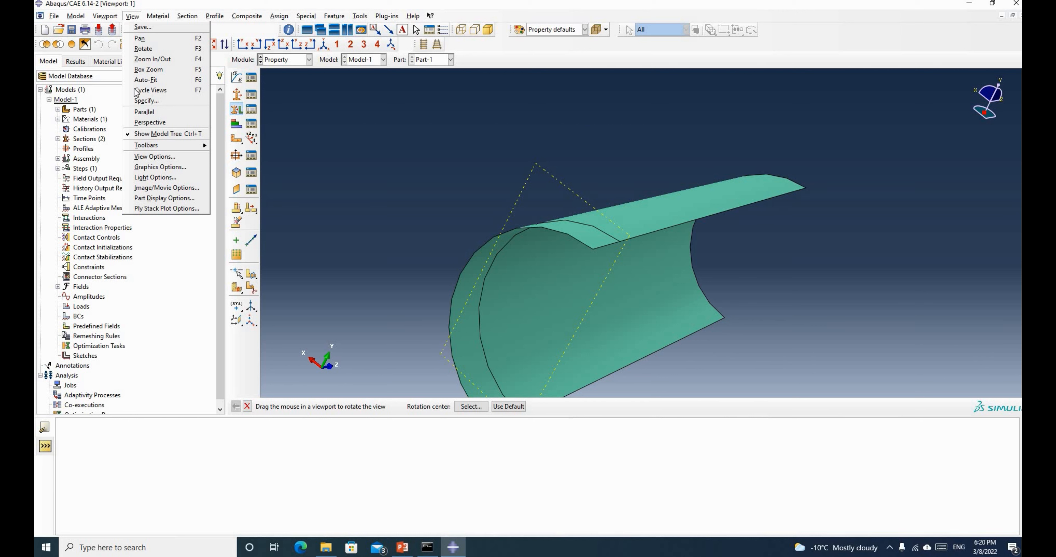
pyautogui.click(159, 198)
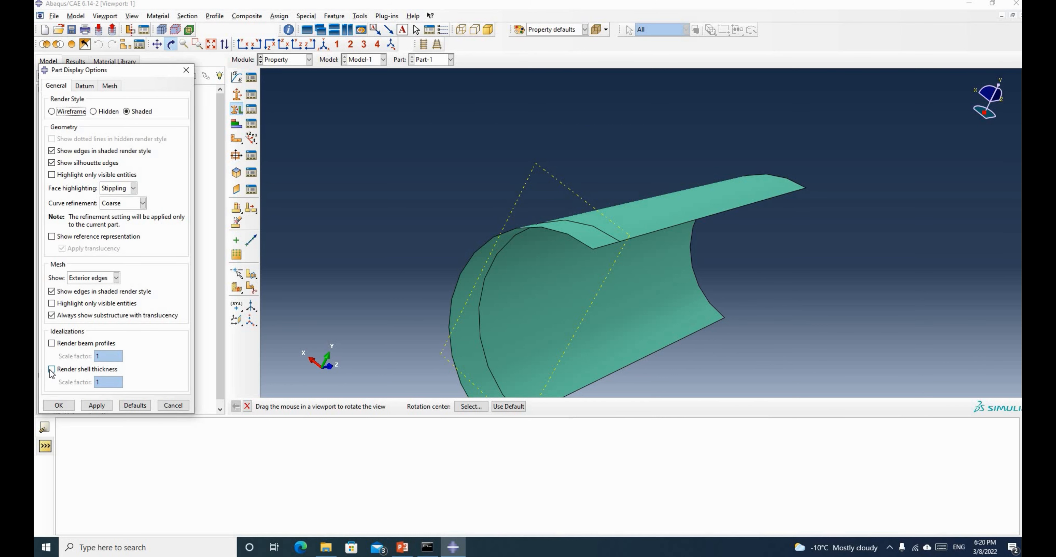
pyautogui.click(51, 370)
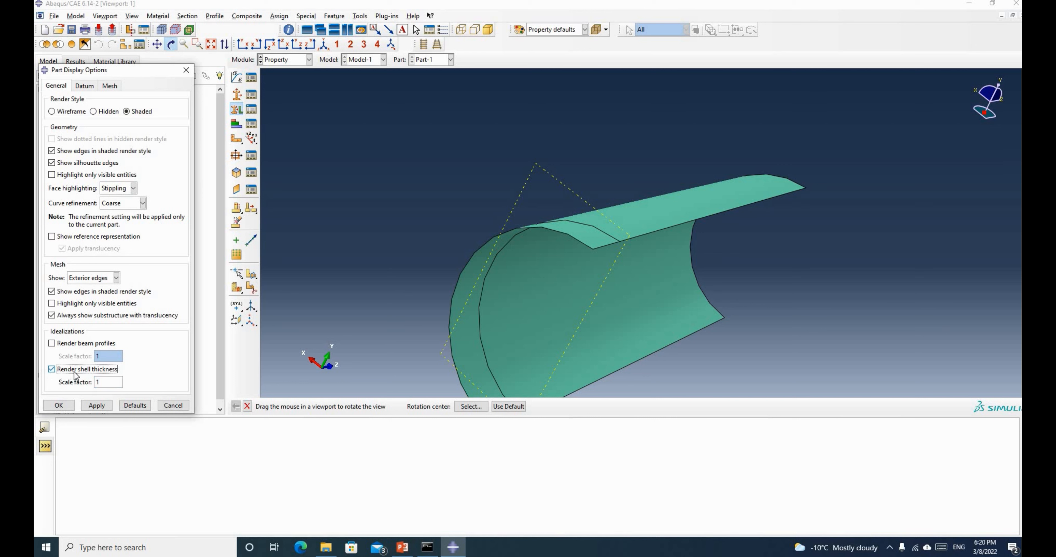
pyautogui.click(96, 405)
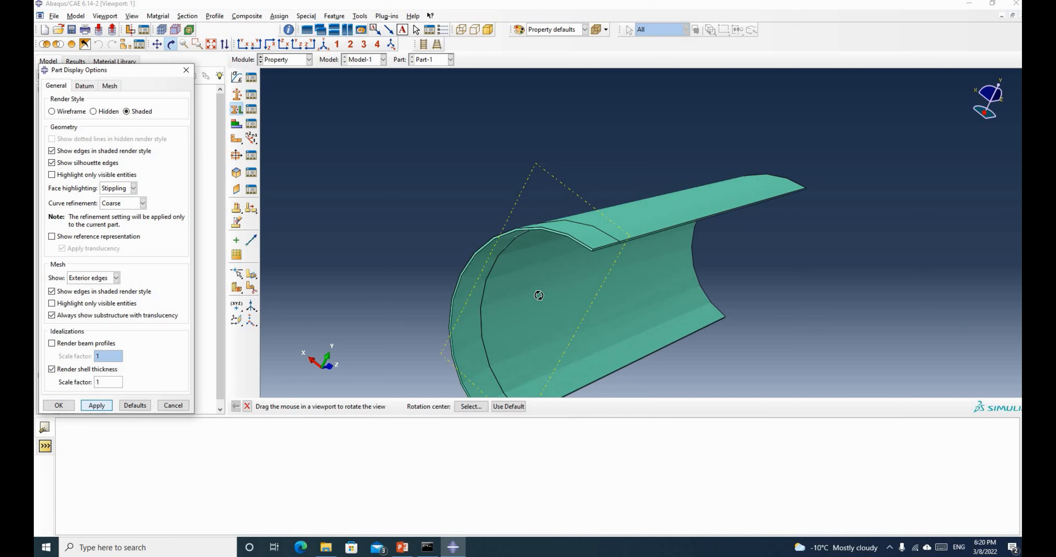
# Inspect the rendered thickness and offsets, then switch shell-thickness rendering back off
pyautogui.moveTo(600, 211); pyautogui.dragTo(524, 127)
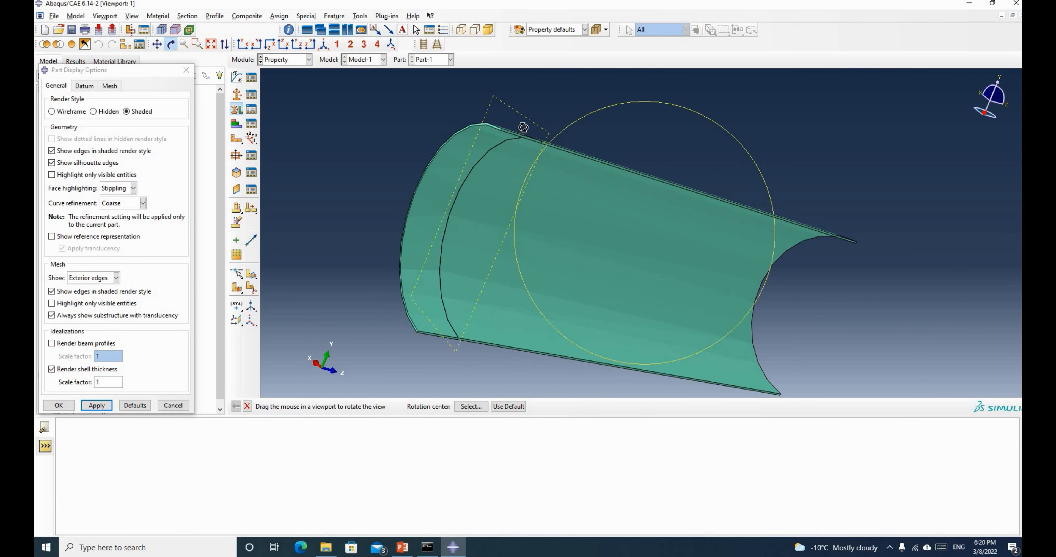
pyautogui.scroll(-10, 546, 139)
pyautogui.moveTo(572, 189); pyautogui.dragTo(465, 169)
pyautogui.moveTo(513, 122); pyautogui.dragTo(766, 225)
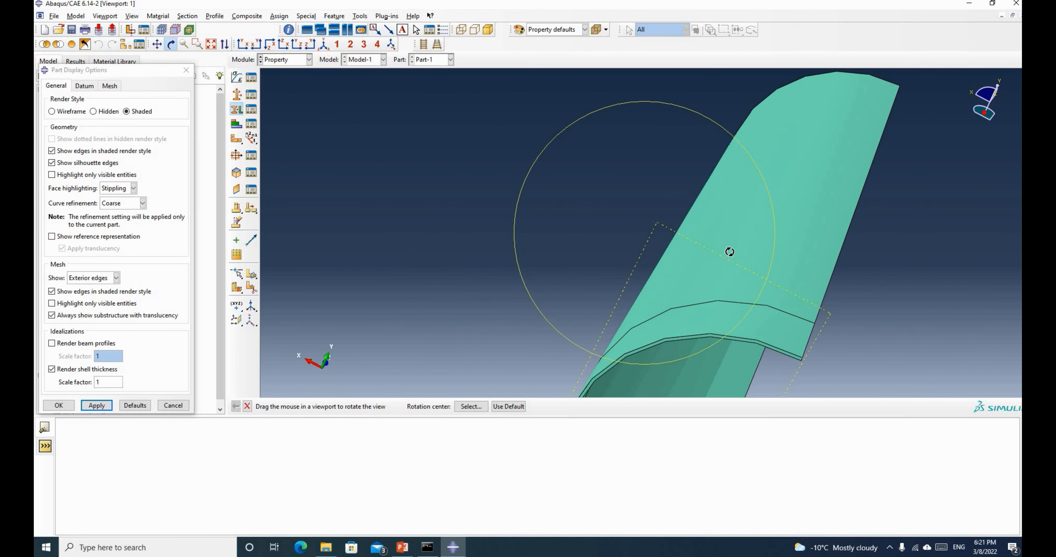
pyautogui.moveTo(699, 204); pyautogui.dragTo(705, 230)
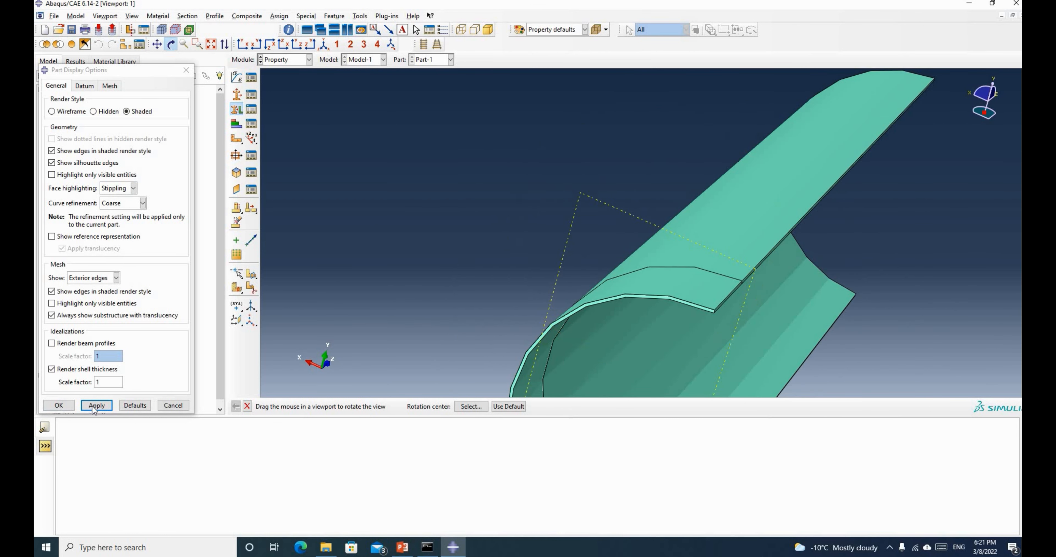
pyautogui.click(51, 369)
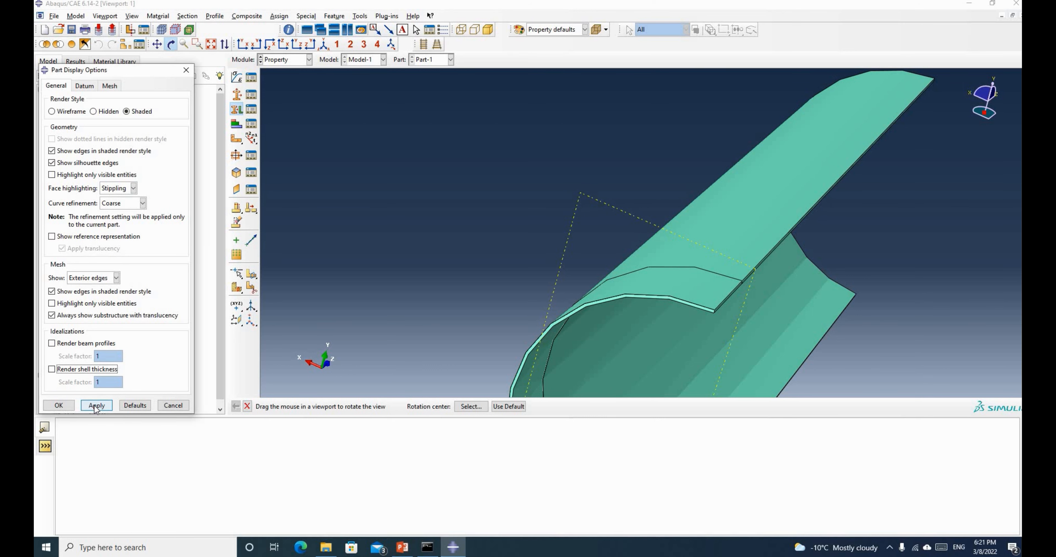
pyautogui.click(96, 405)
pyautogui.click(62, 406)
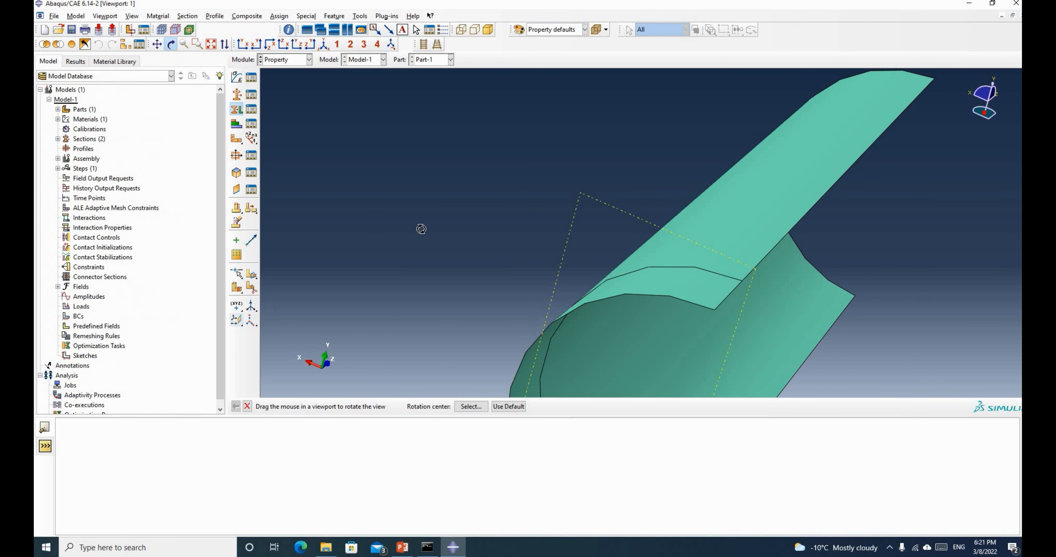
pyautogui.moveTo(422, 230); pyautogui.dragTo(430, 176)
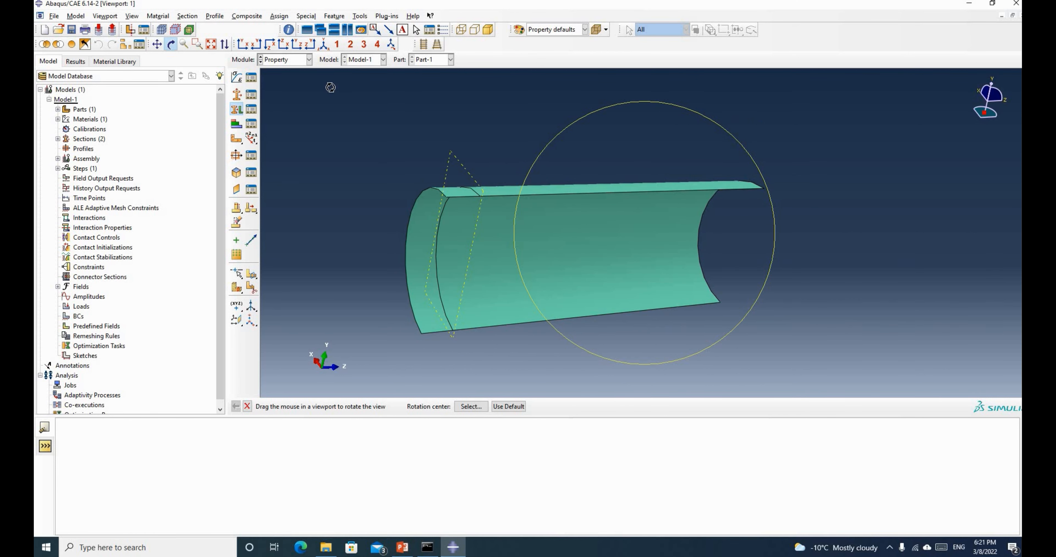
# In the Mesh module, seed Part-1 with an approximate global size of 20
pyautogui.click(290, 60)
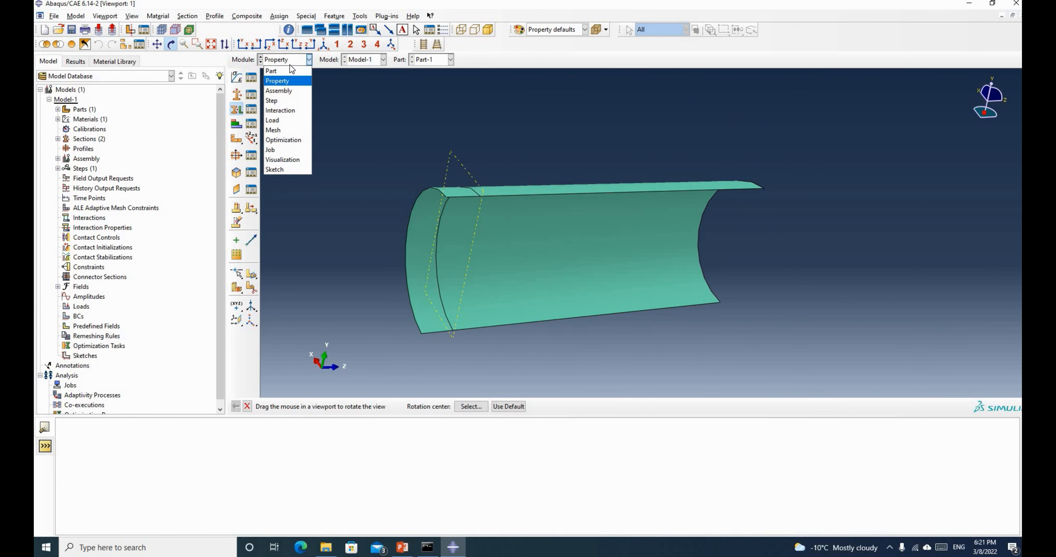
pyautogui.click(280, 130)
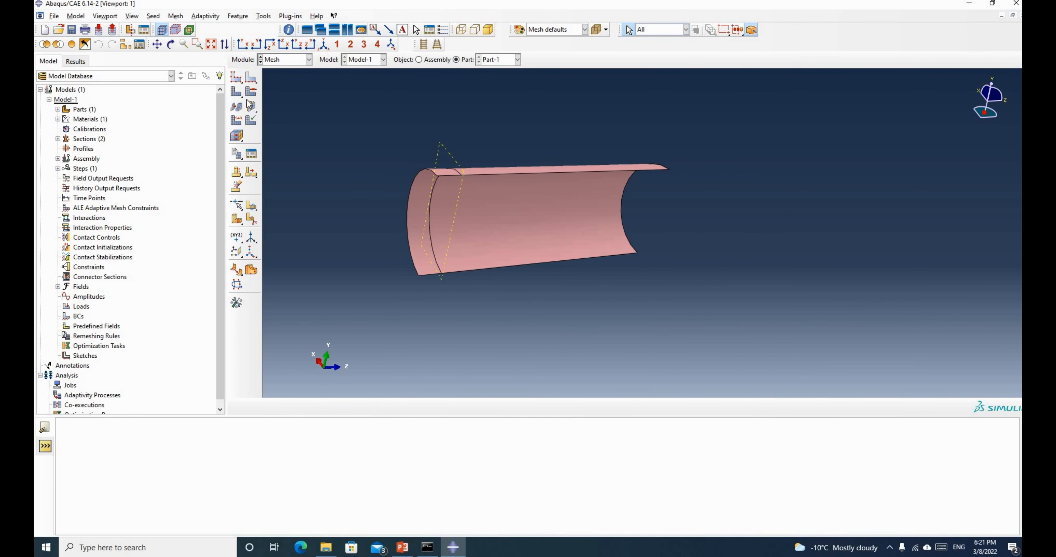
pyautogui.click(238, 81)
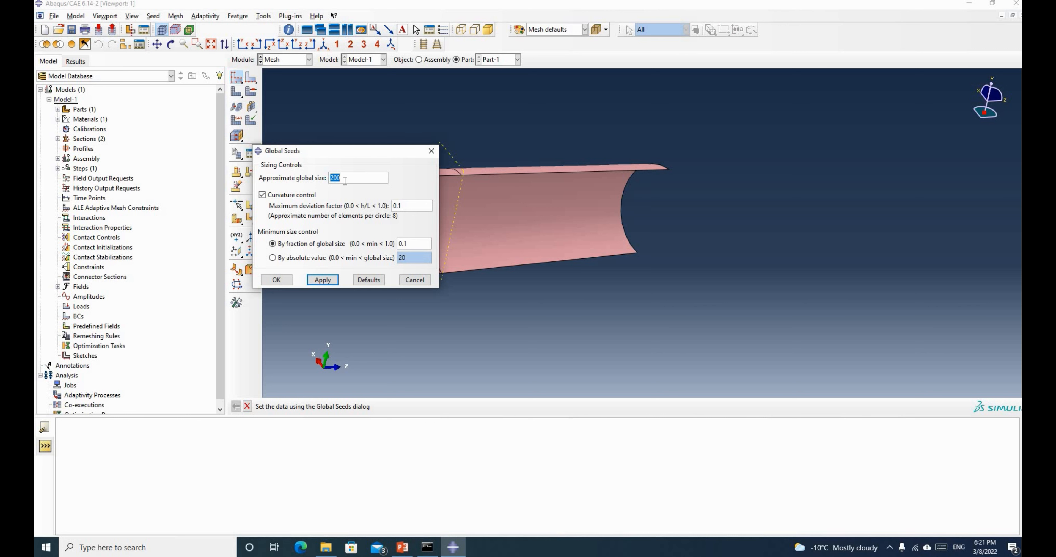
pyautogui.write('2')
pyautogui.click(323, 280)
pyautogui.click(276, 280)
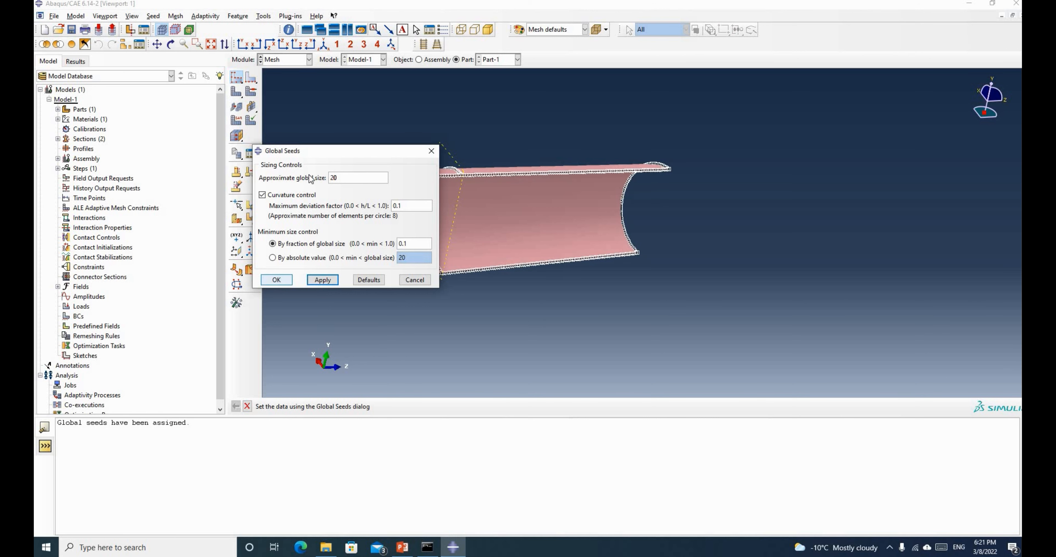
# Mesh the half-pipe into 7910 elements, then fit and rotate the view to inspect it
pyautogui.click(236, 91)
pyautogui.middleClick(529, 254)
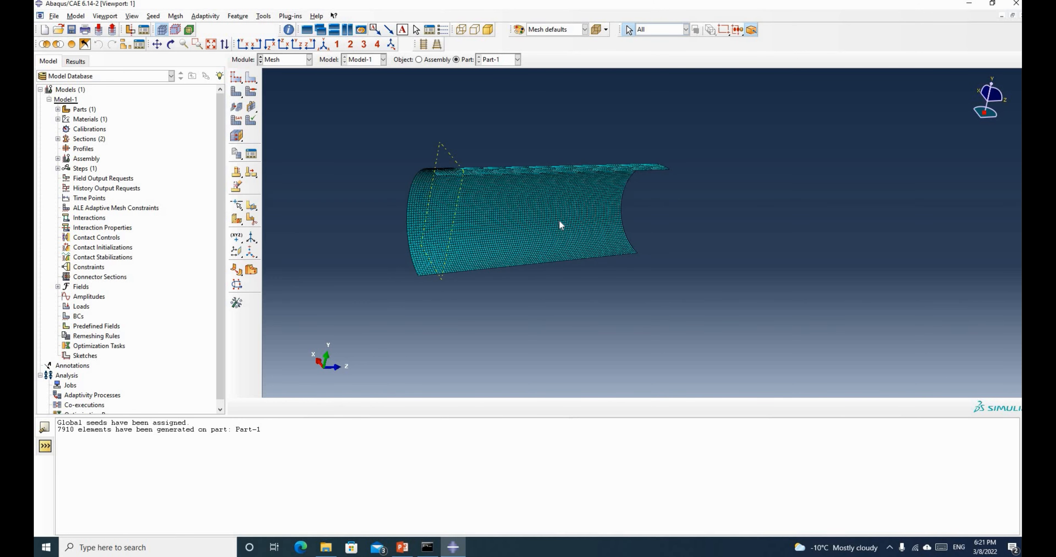
pyautogui.scroll(-4, 558, 220)
pyautogui.click(211, 44)
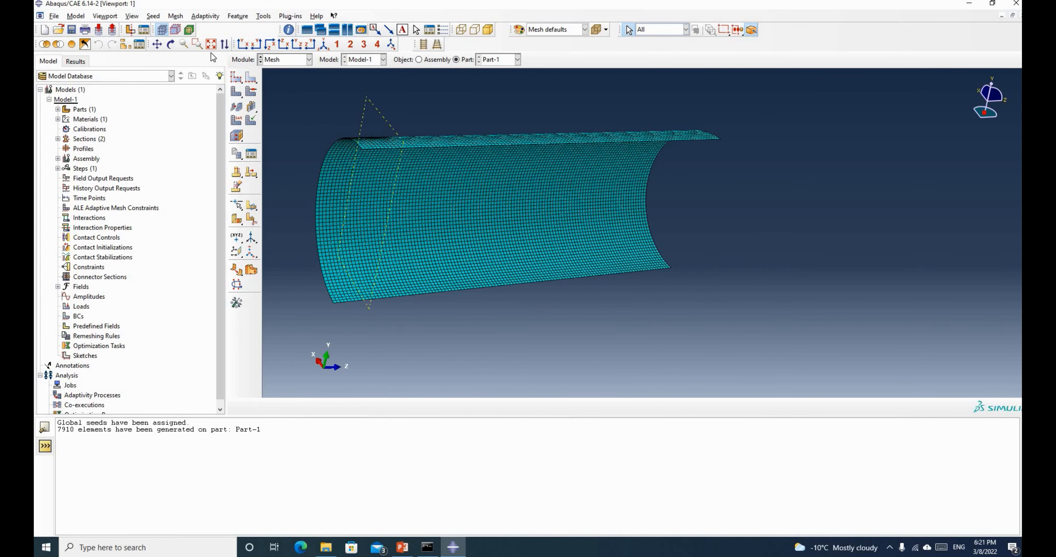
pyautogui.click(171, 44)
pyautogui.moveTo(436, 185); pyautogui.dragTo(779, 192)
# Select the entire meshed half-pipe as the region for element type assignment
pyautogui.click(237, 122)
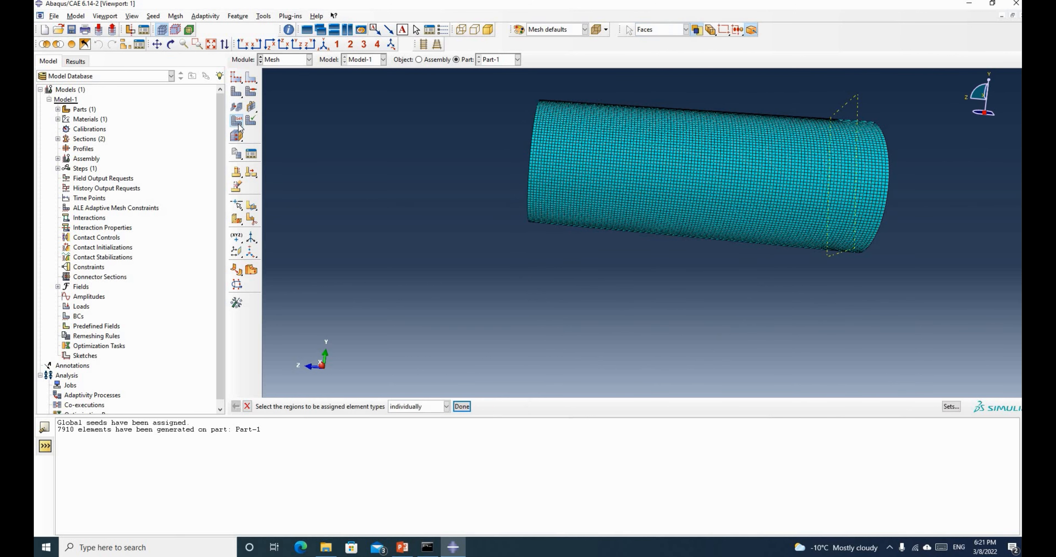
pyautogui.scroll(-1, 387, 229)
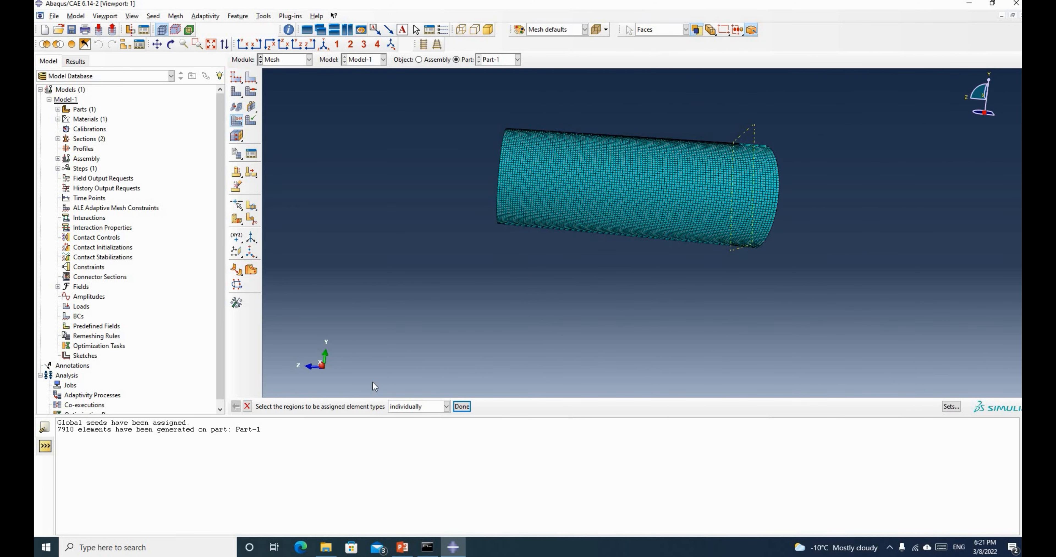
pyautogui.scroll(2, 645, 126)
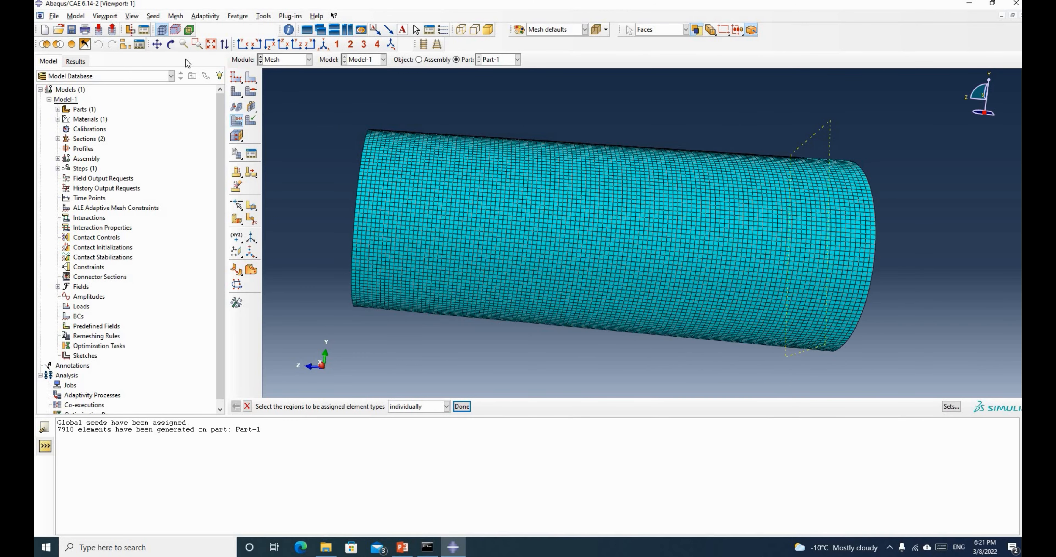
pyautogui.click(171, 43)
pyautogui.moveTo(346, 266); pyautogui.dragTo(362, 177)
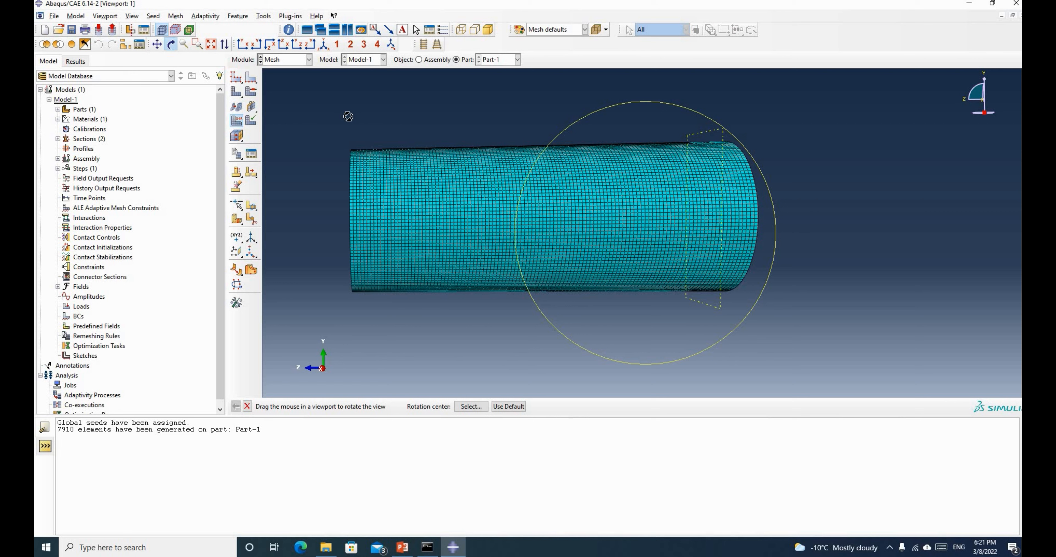
pyautogui.moveTo(380, 143); pyautogui.dragTo(358, 123)
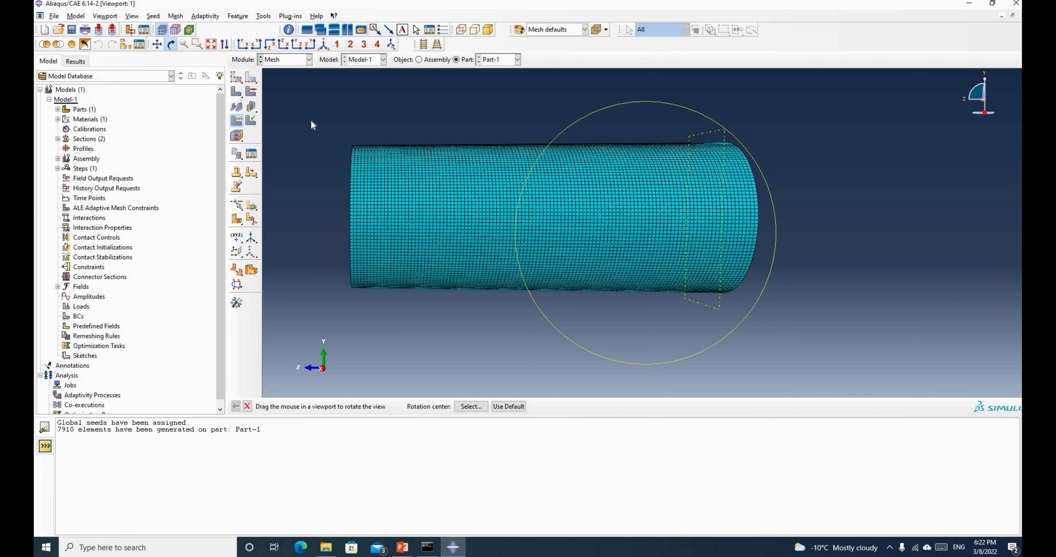
pyautogui.press('Escape')
pyautogui.moveTo(309, 112); pyautogui.dragTo(664, 330)
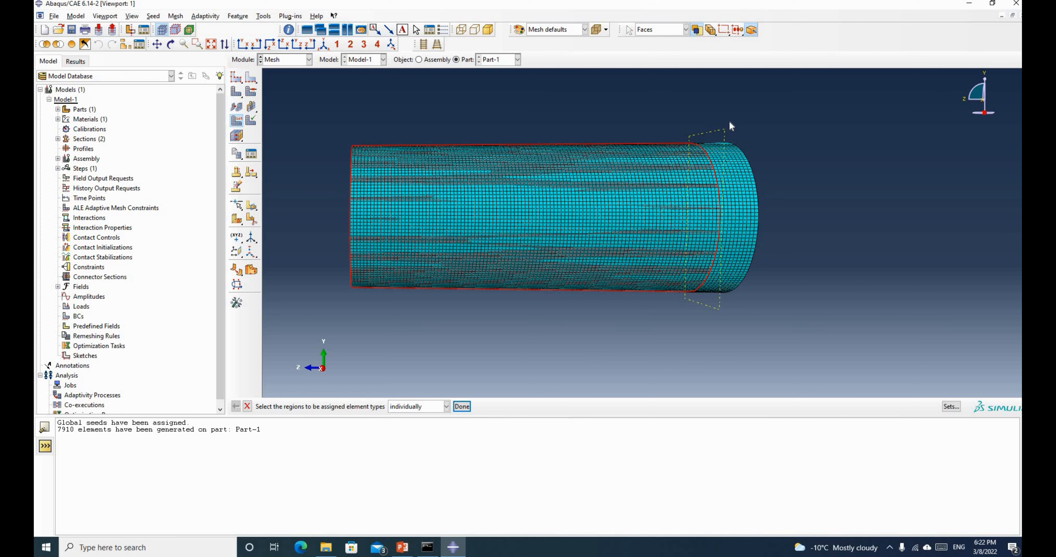
pyautogui.moveTo(730, 120); pyautogui.dragTo(798, 287)
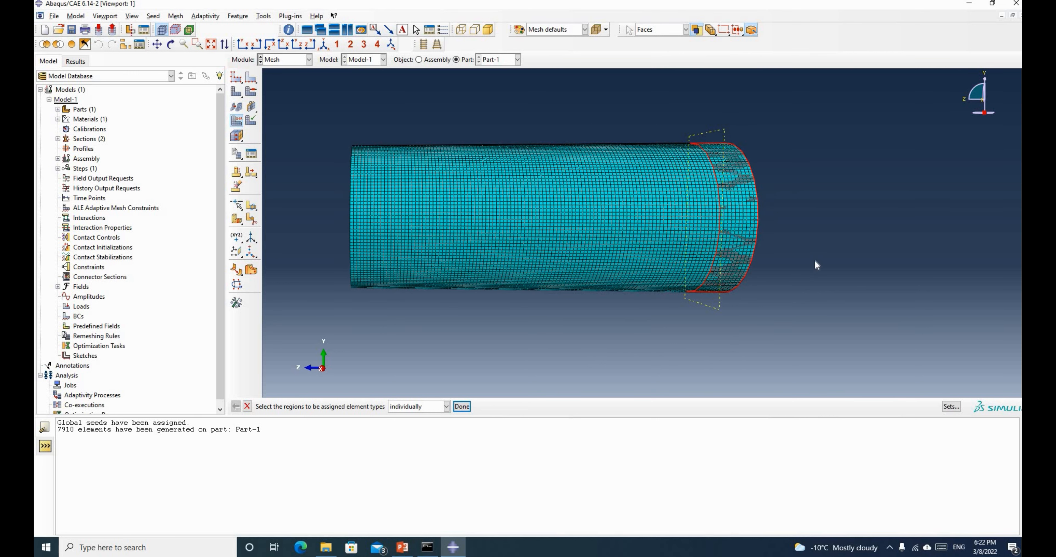
pyautogui.moveTo(318, 114); pyautogui.dragTo(782, 312)
pyautogui.middleClick(765, 241)
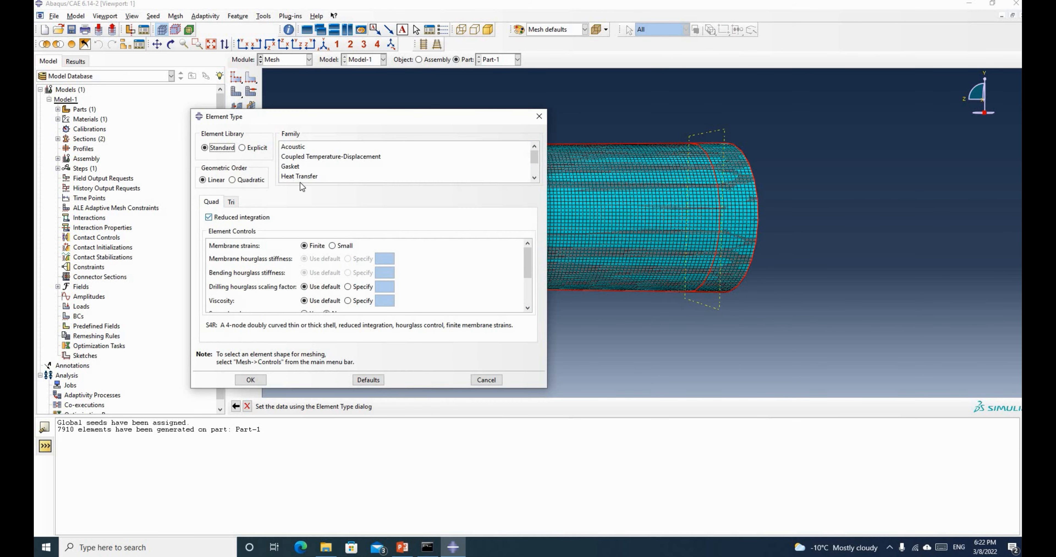
# Assign Shell-family S4 elements with reduced integration turned off
pyautogui.scroll(-1, 324, 164)
pyautogui.click(322, 177)
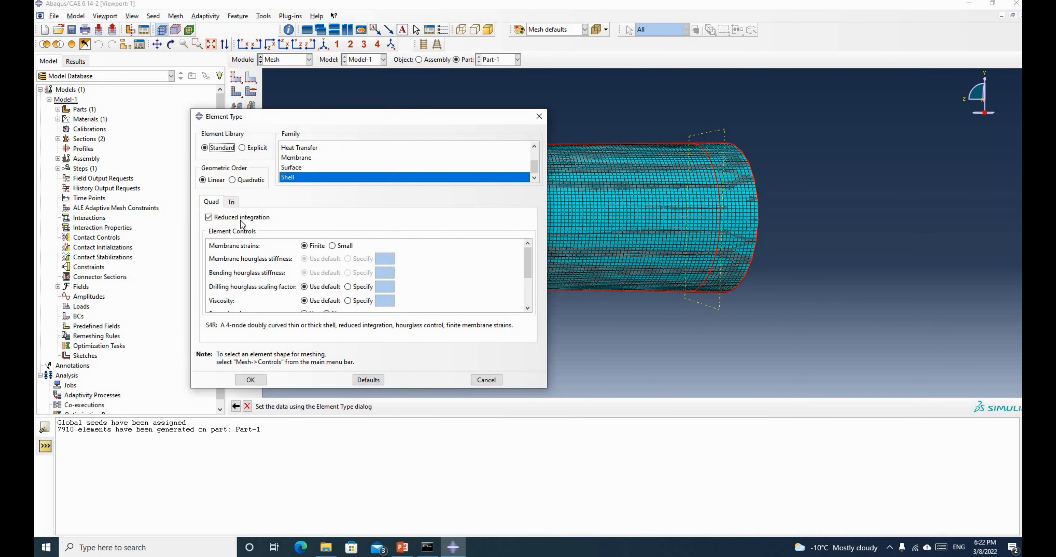
pyautogui.click(209, 219)
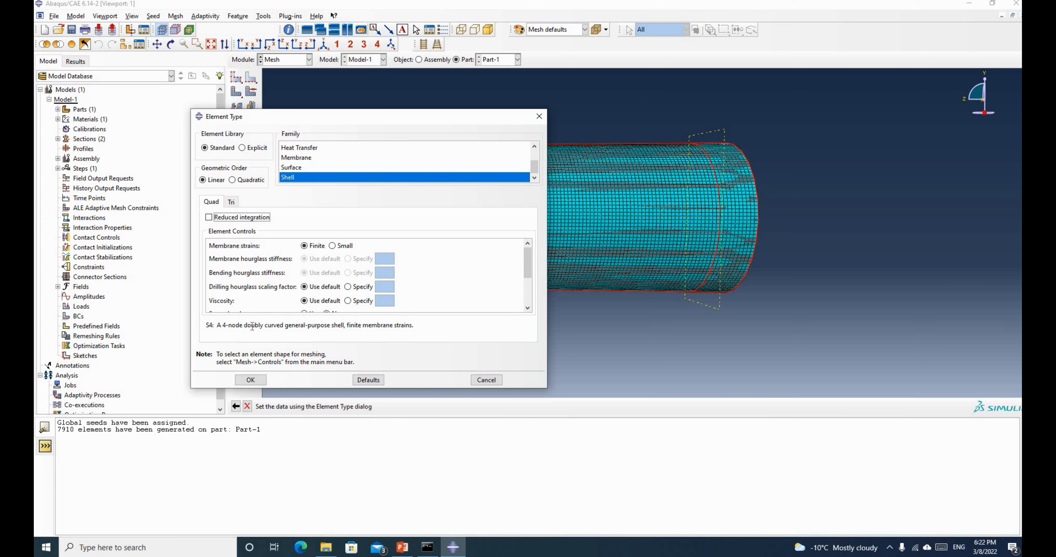
pyautogui.click(254, 381)
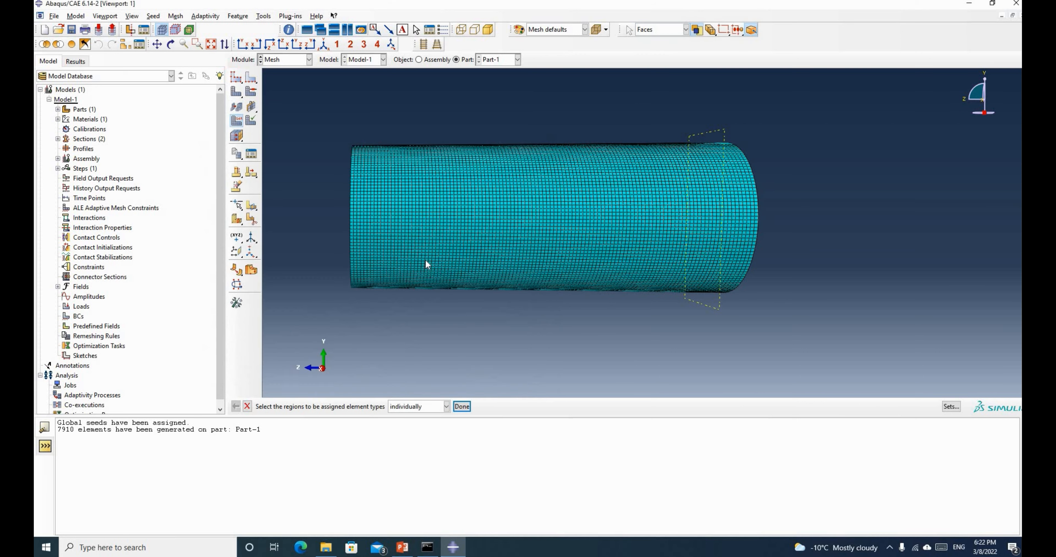
pyautogui.scroll(-3, 424, 259)
pyautogui.click(278, 62)
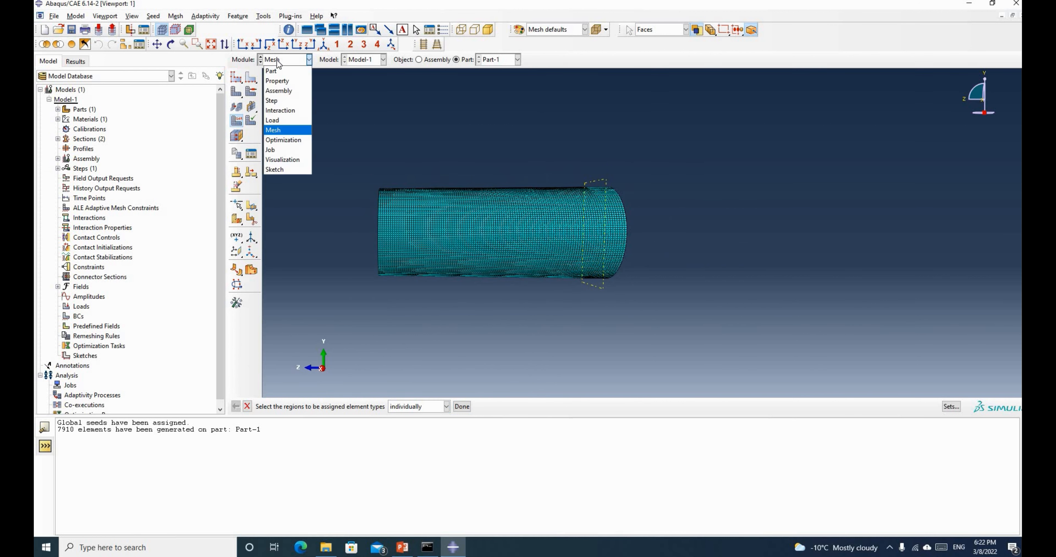
# Add a dependent instance of Part-1 to the assembly and check it in the model tree
pyautogui.click(279, 88)
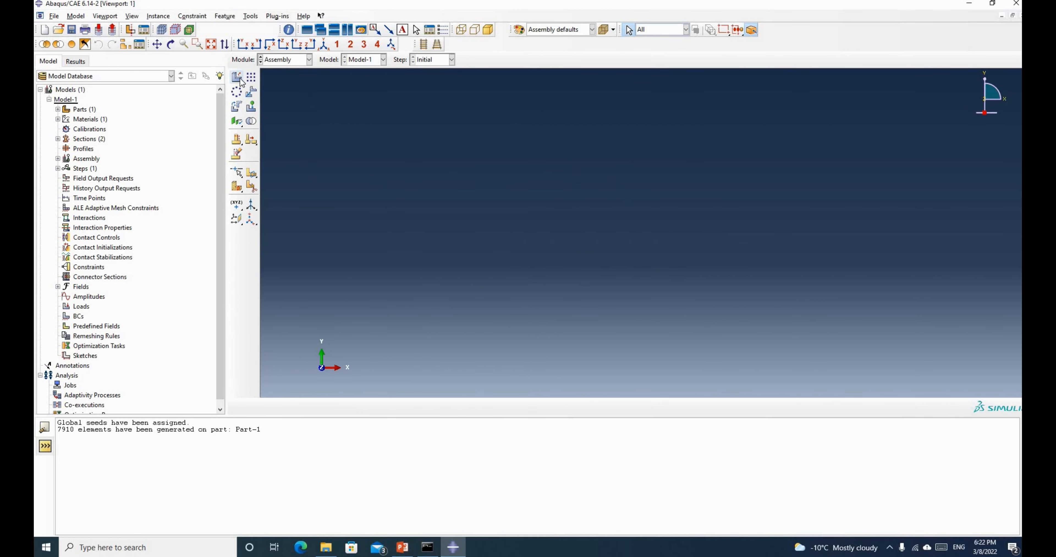
pyautogui.click(238, 78)
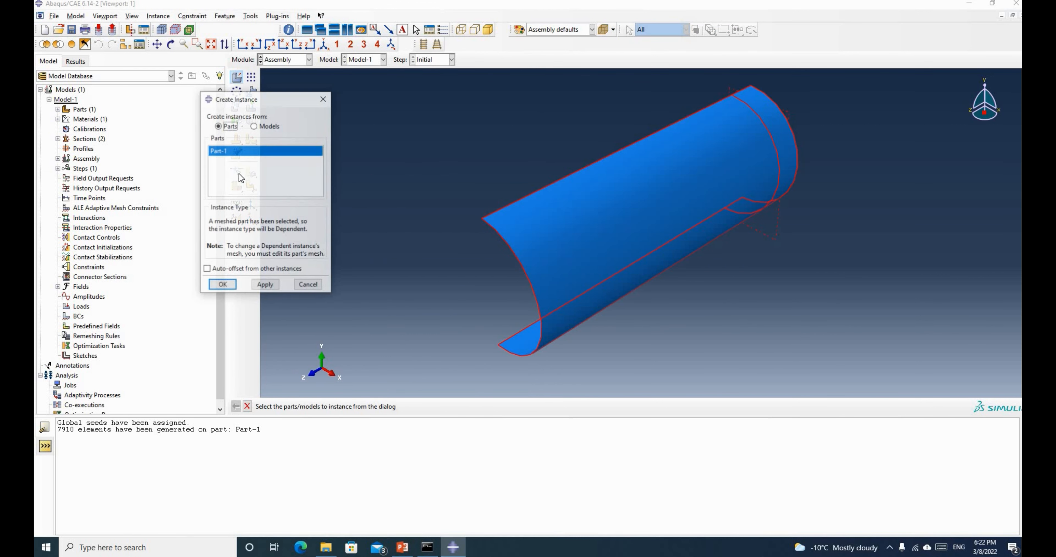
pyautogui.click(221, 285)
pyautogui.click(58, 158)
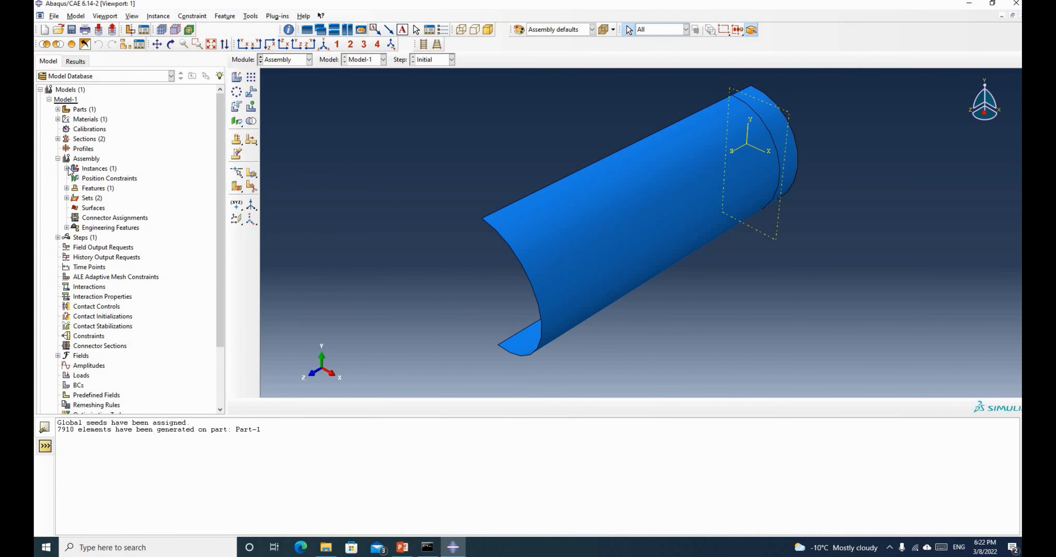
pyautogui.click(67, 169)
pyautogui.click(67, 168)
pyautogui.click(298, 61)
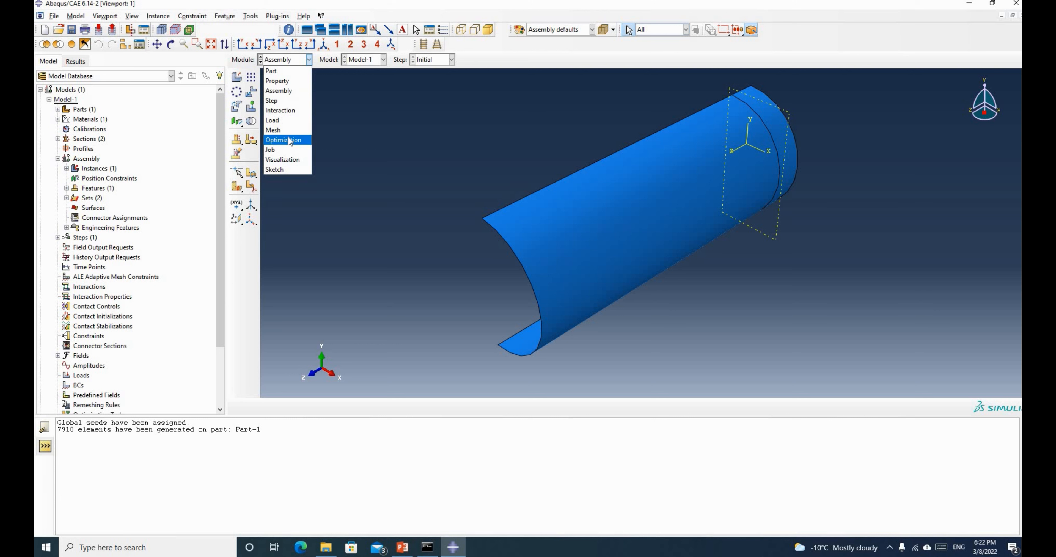
# Switch to the Step module and rotate the half-pipe to a side view
pyautogui.click(280, 102)
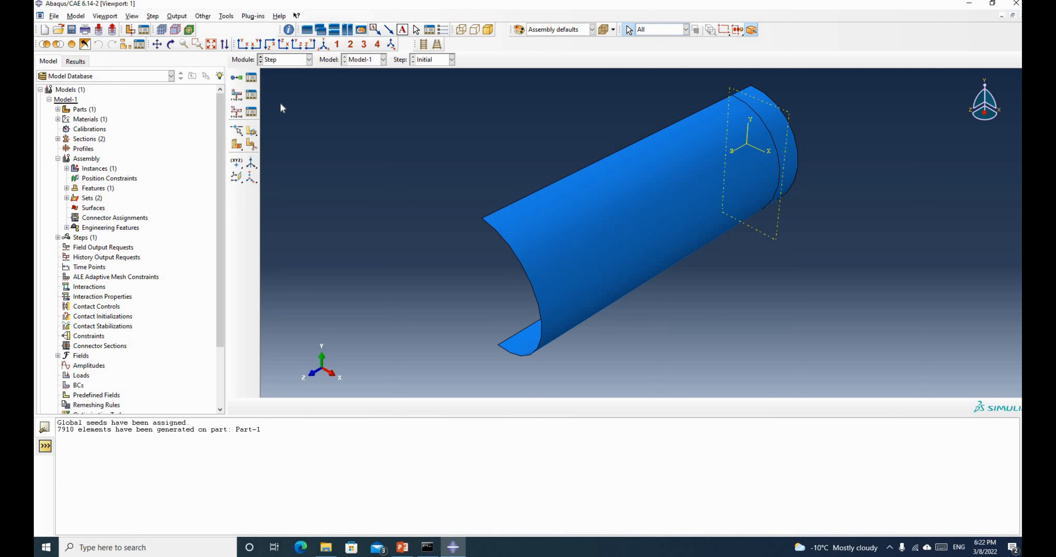
pyautogui.click(171, 44)
pyautogui.moveTo(696, 209); pyautogui.dragTo(541, 251)
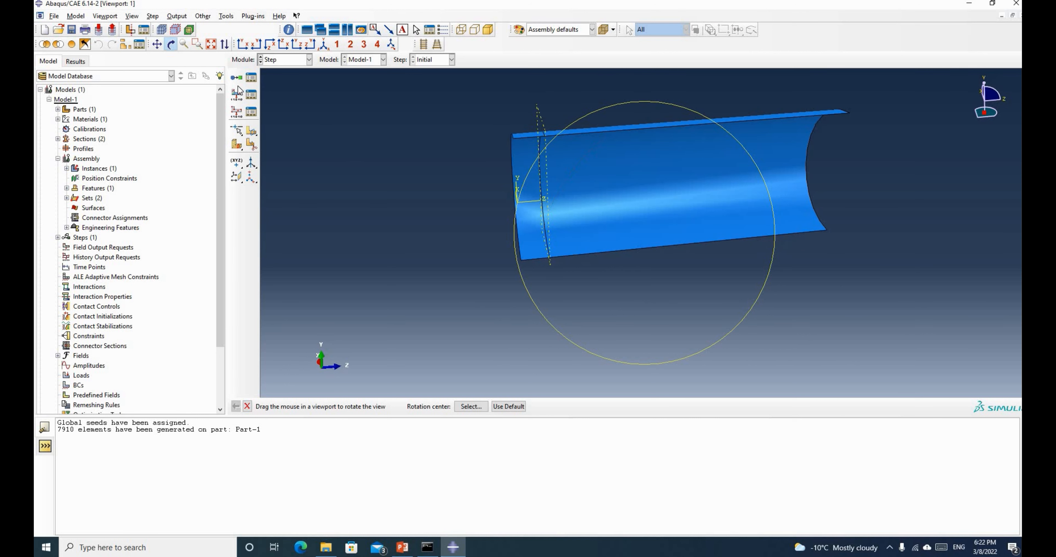
# Define a Static, General step named 'Pressure' with Nlgeom on, then return to the PowerPoint assignment slide
pyautogui.click(237, 79)
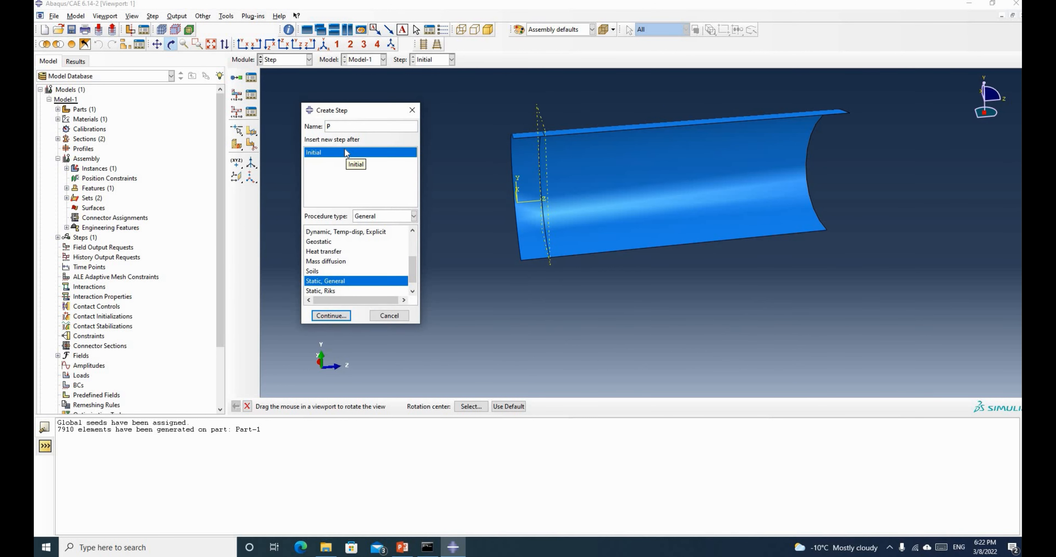
pyautogui.write('Pressure')
pyautogui.click(332, 316)
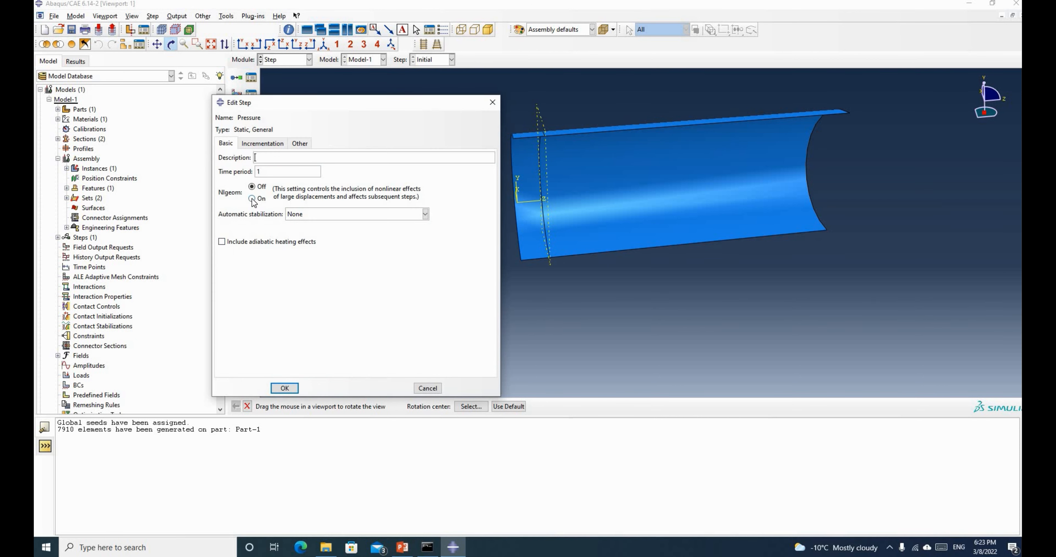
pyautogui.click(253, 200)
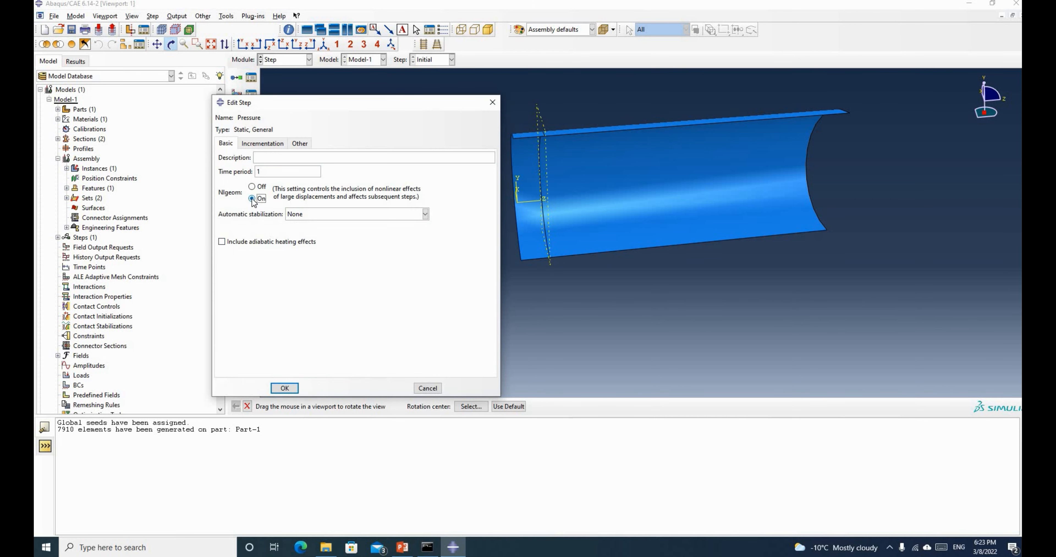
pyautogui.click(402, 549)
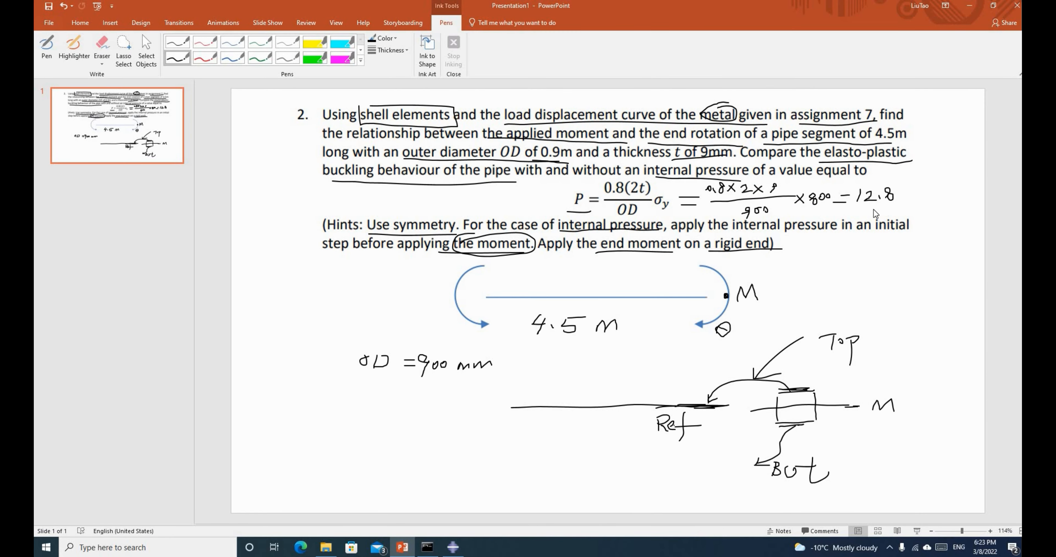
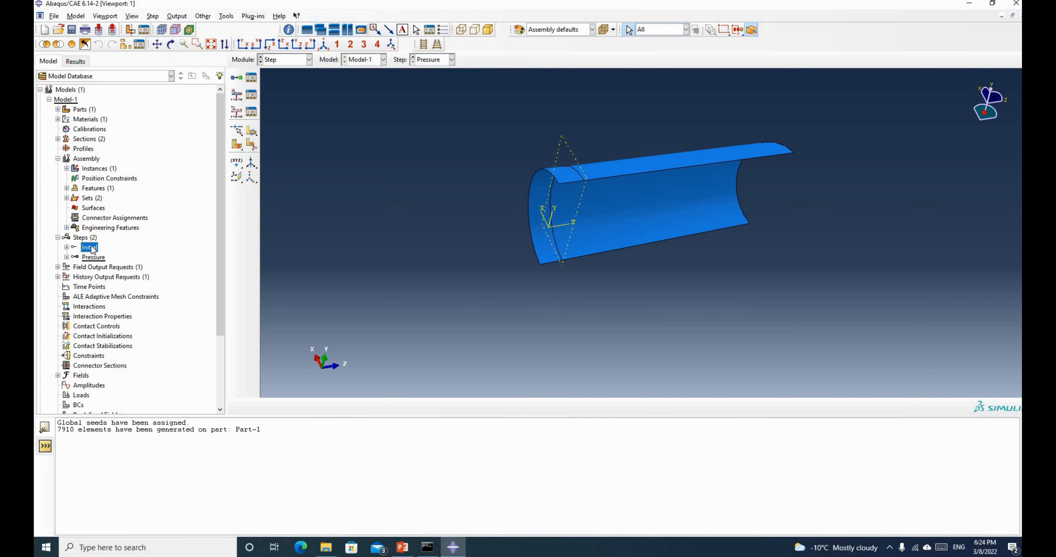
# Expand the Initial step in the model tree and bring up the context menu for its BCs
pyautogui.doubleClick(66, 257)
pyautogui.click(66, 257)
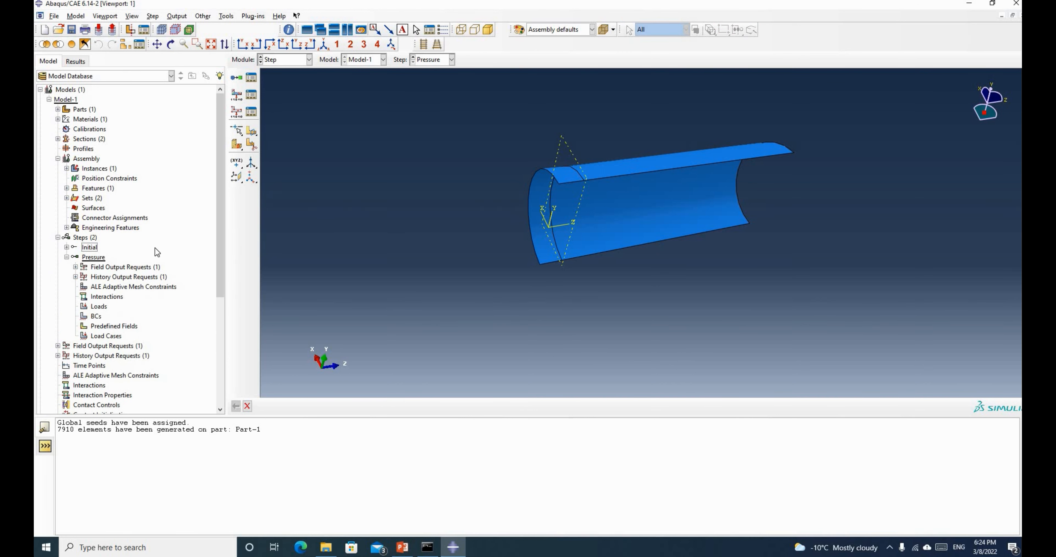
pyautogui.click(90, 249)
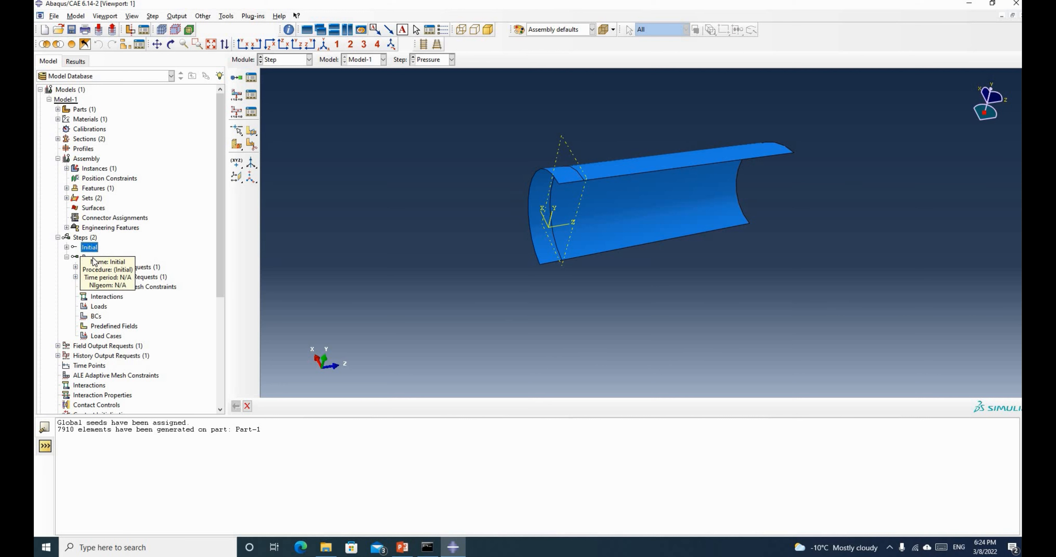
pyautogui.click(94, 257)
pyautogui.click(91, 247)
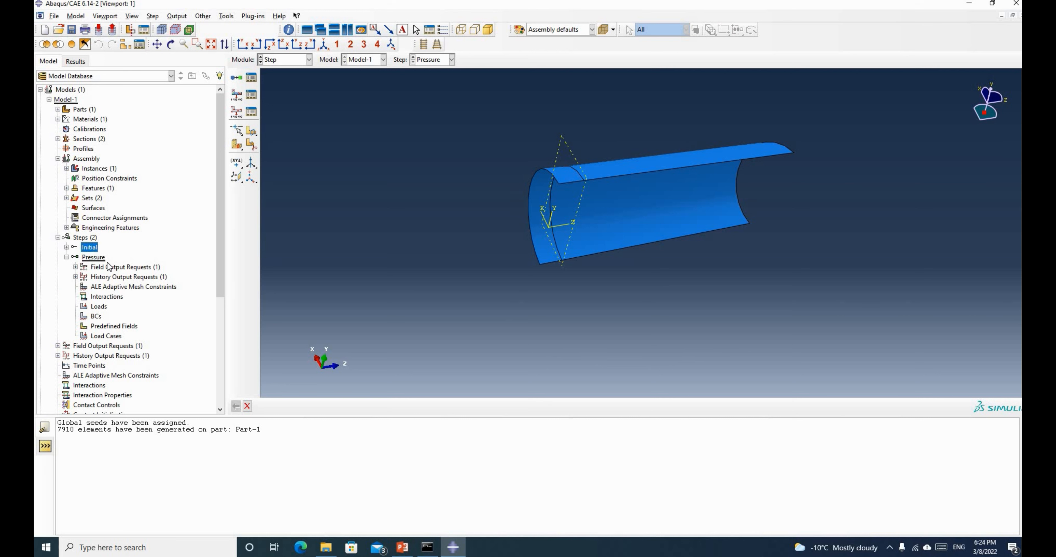
pyautogui.rightClick(93, 247)
pyautogui.click(63, 249)
pyautogui.click(67, 248)
pyautogui.click(95, 269)
pyautogui.rightClick(95, 267)
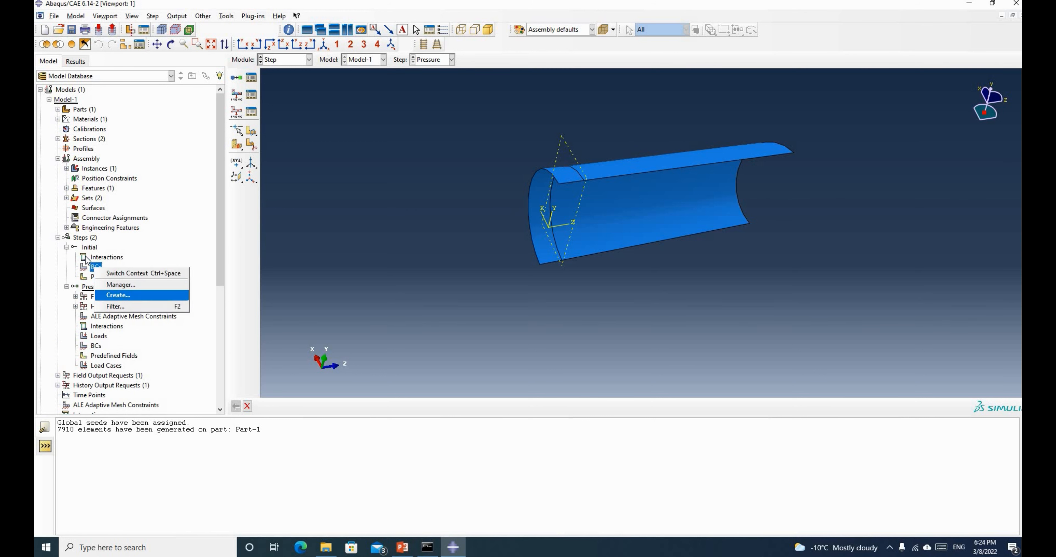
# Create boundary condition 'Xsymm' applying XSYMM to the half-pipe's long top, bottom and front edges
pyautogui.click(111, 296)
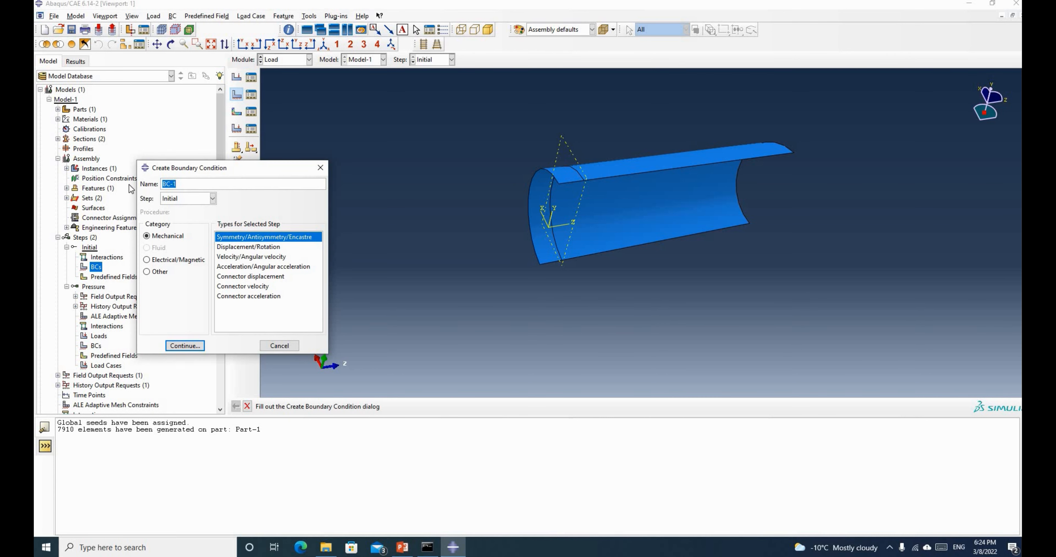
pyautogui.moveTo(226, 169); pyautogui.dragTo(170, 122)
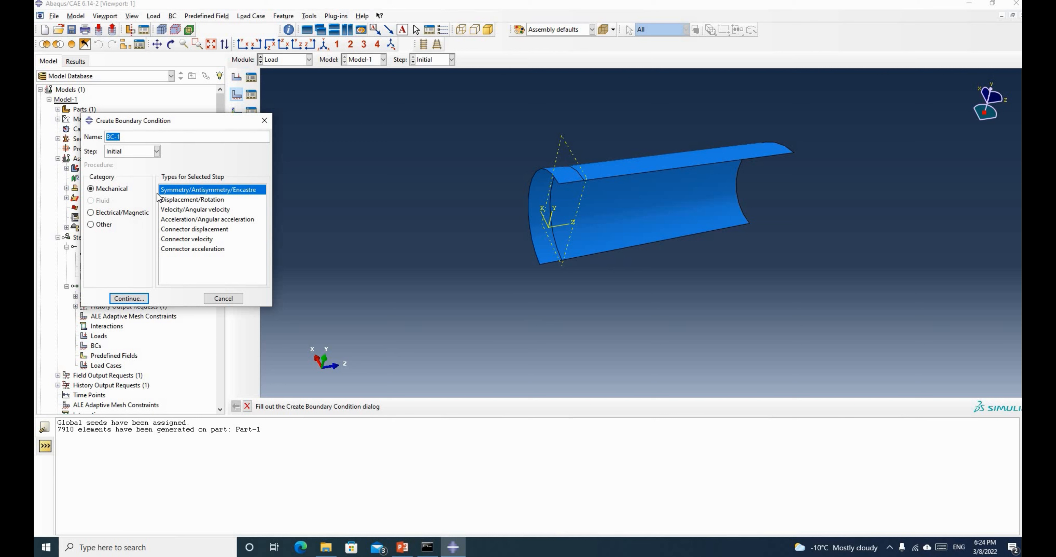
pyautogui.write('Xsymm')
pyautogui.click(126, 301)
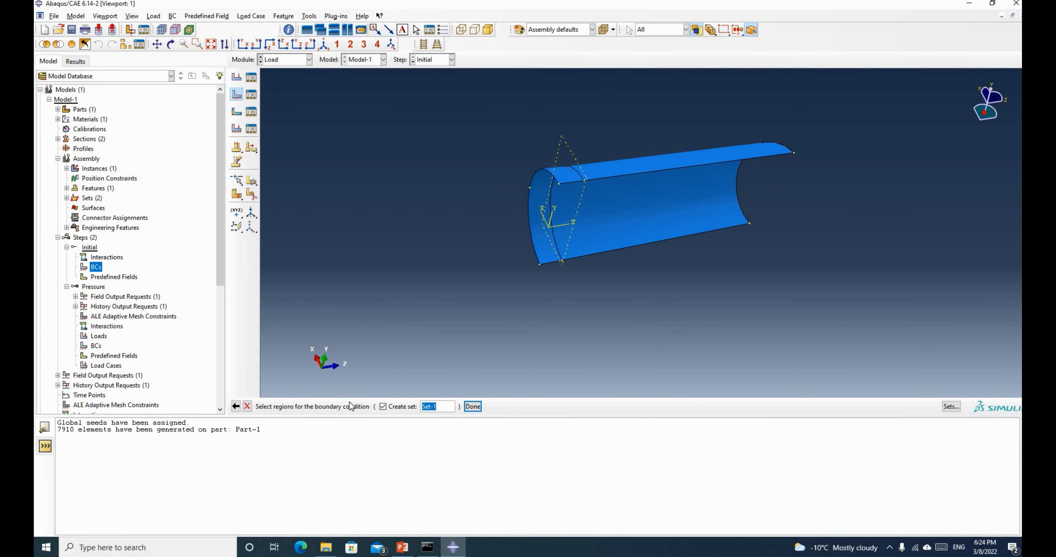
pyautogui.click(662, 170)
pyautogui.click(577, 184)
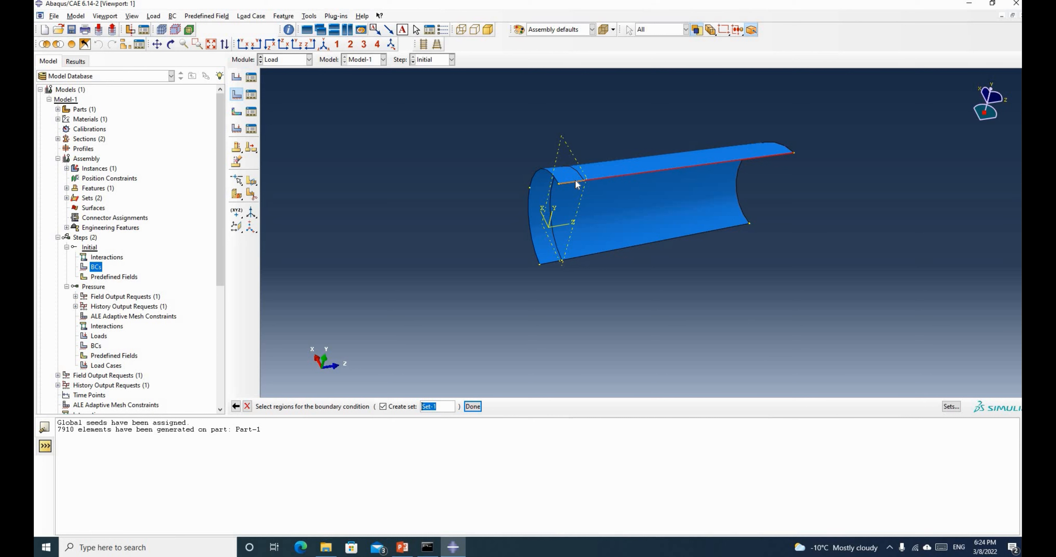
pyautogui.keyDown('shift'); pyautogui.click(558, 262); pyautogui.keyUp('shift')
pyautogui.keyDown('shift'); pyautogui.click(595, 253); pyautogui.keyUp('shift')
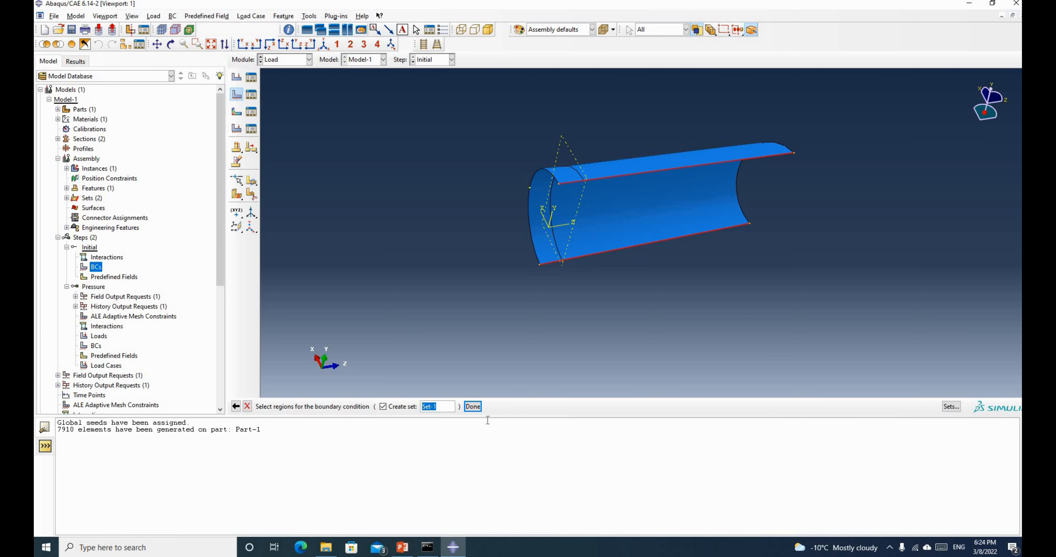
pyautogui.click(472, 407)
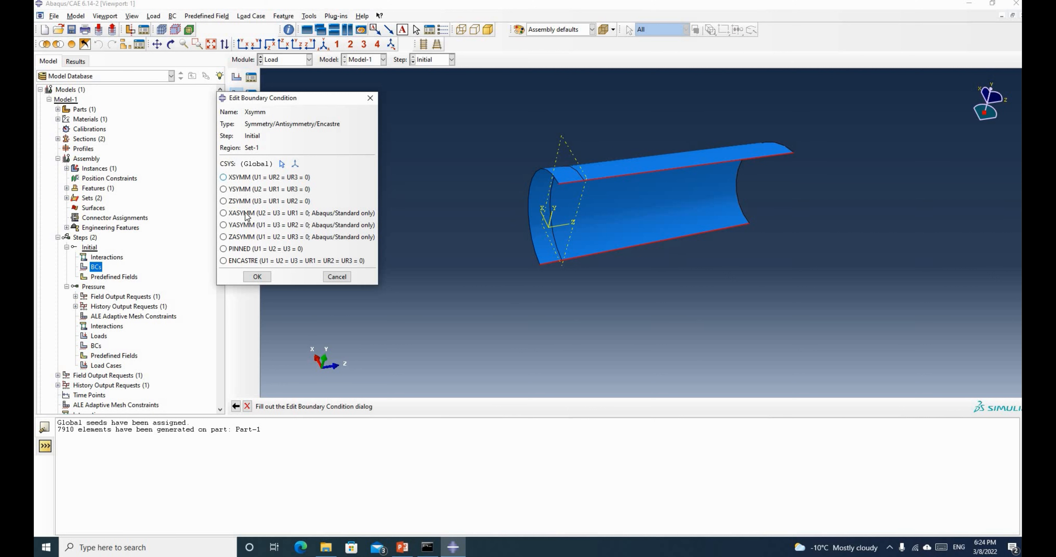
pyautogui.click(224, 177)
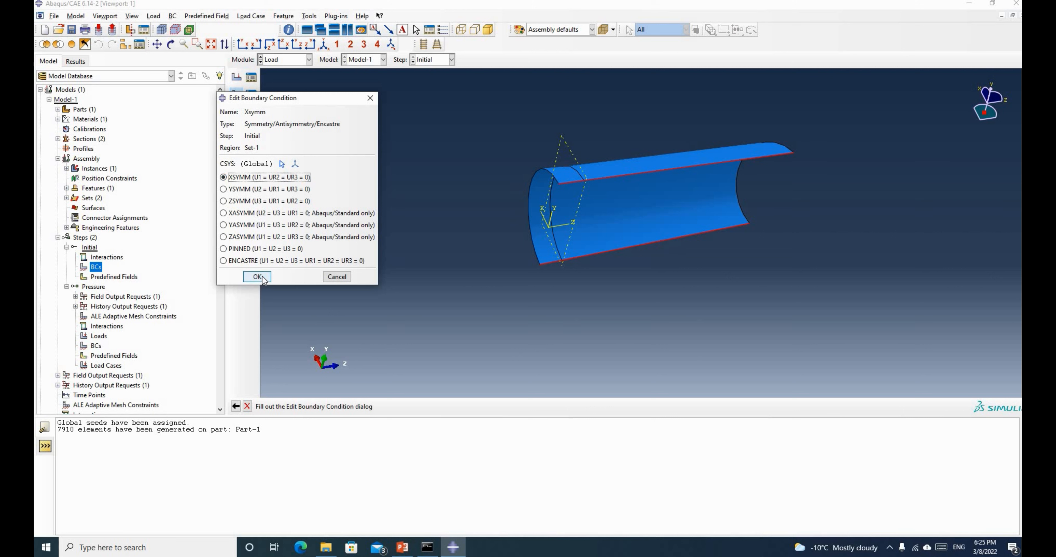
pyautogui.click(257, 277)
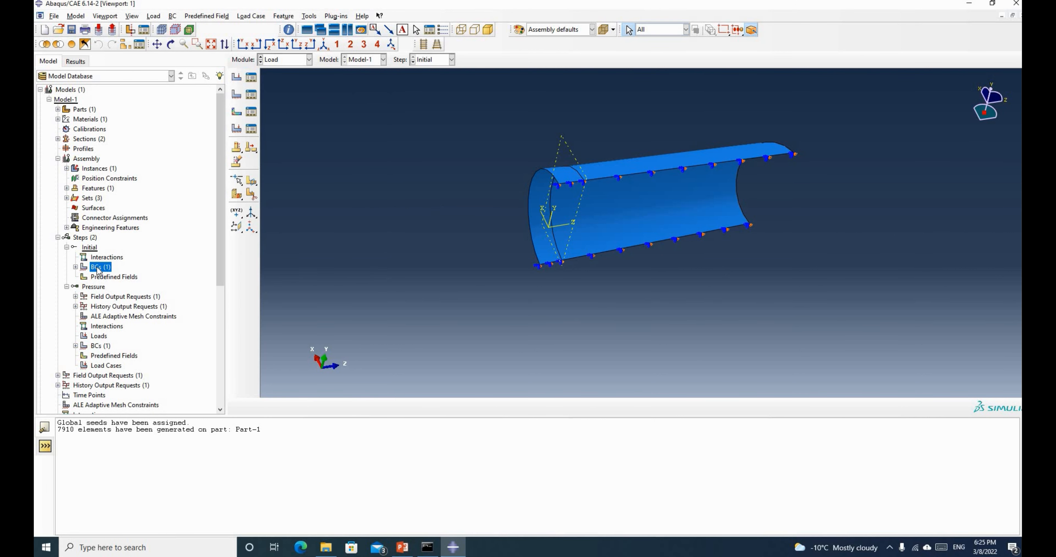
# Create boundary condition 'Zsymm' applying ZSYMM to the half-pipe's curved end edge
pyautogui.click(76, 267)
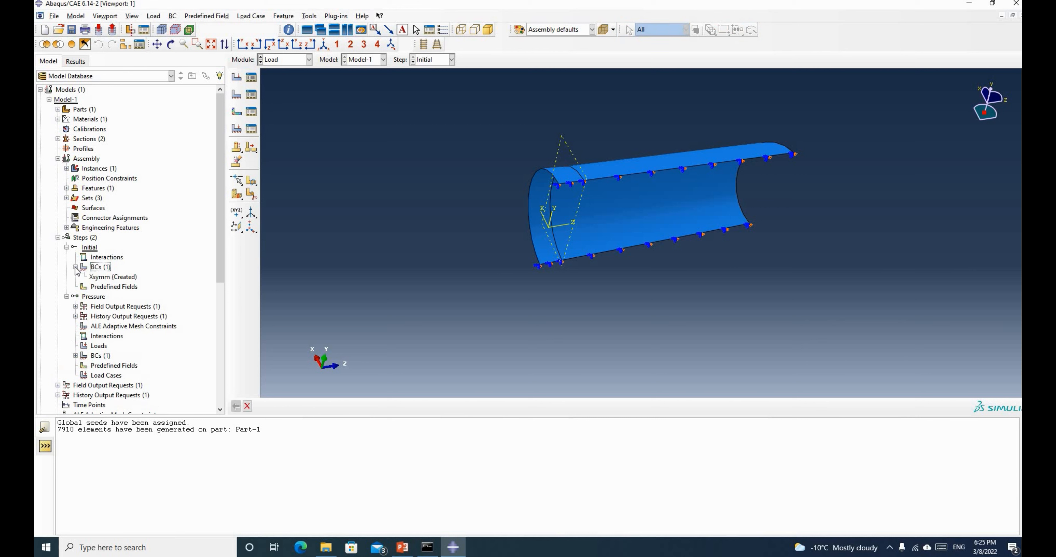
pyautogui.rightClick(98, 267)
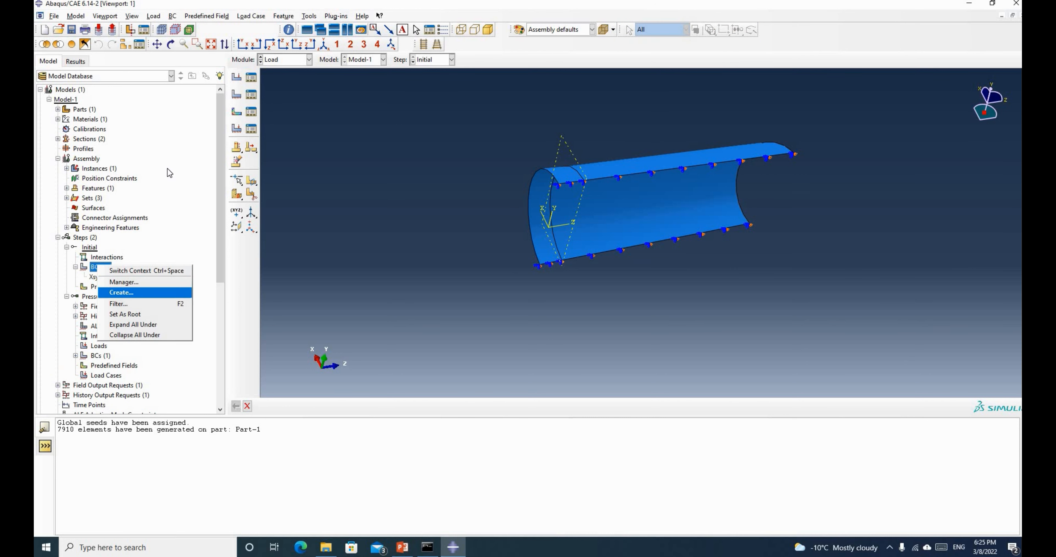
pyautogui.press('Return')
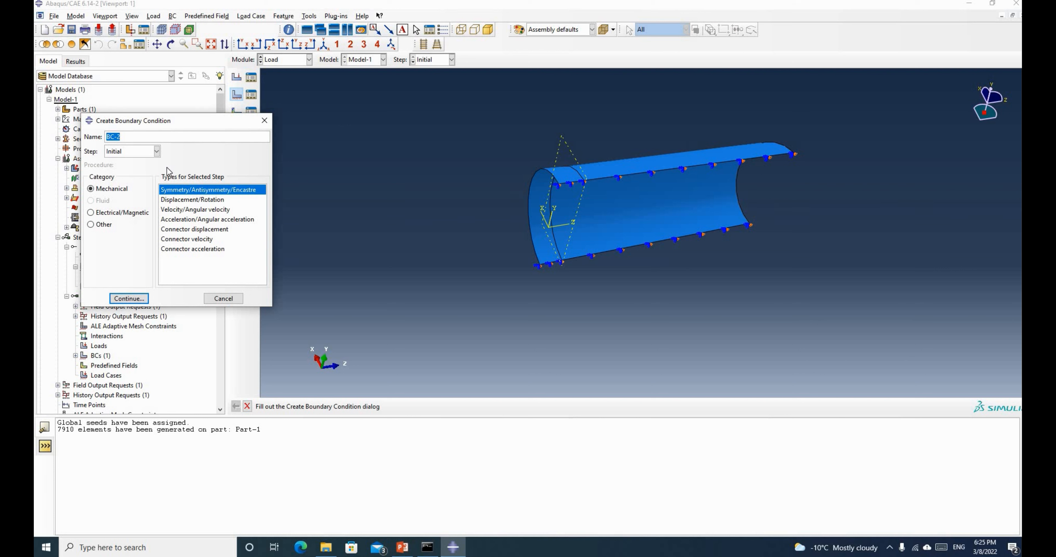
pyautogui.write('Zsymm')
pyautogui.click(125, 301)
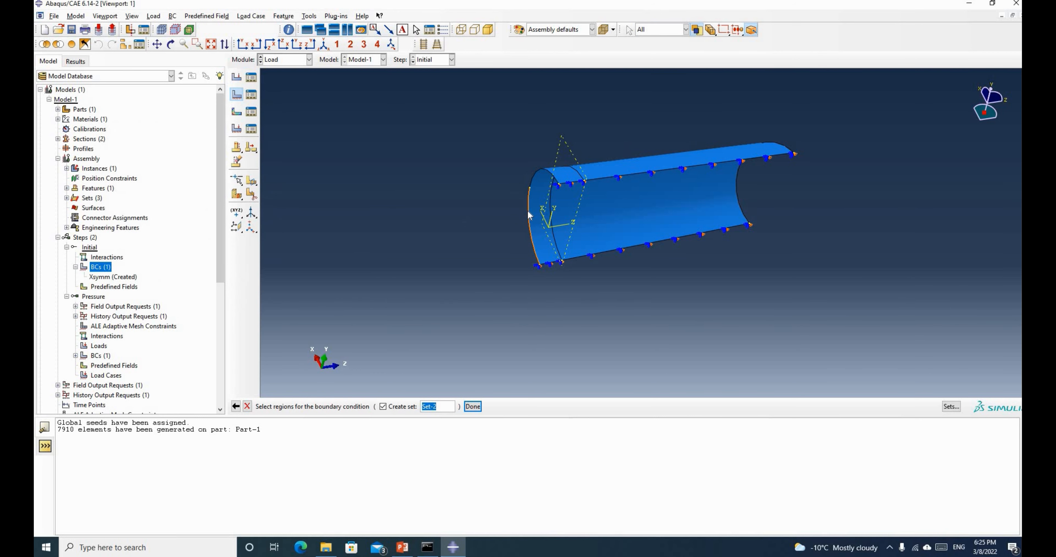
pyautogui.click(529, 184)
pyautogui.click(473, 406)
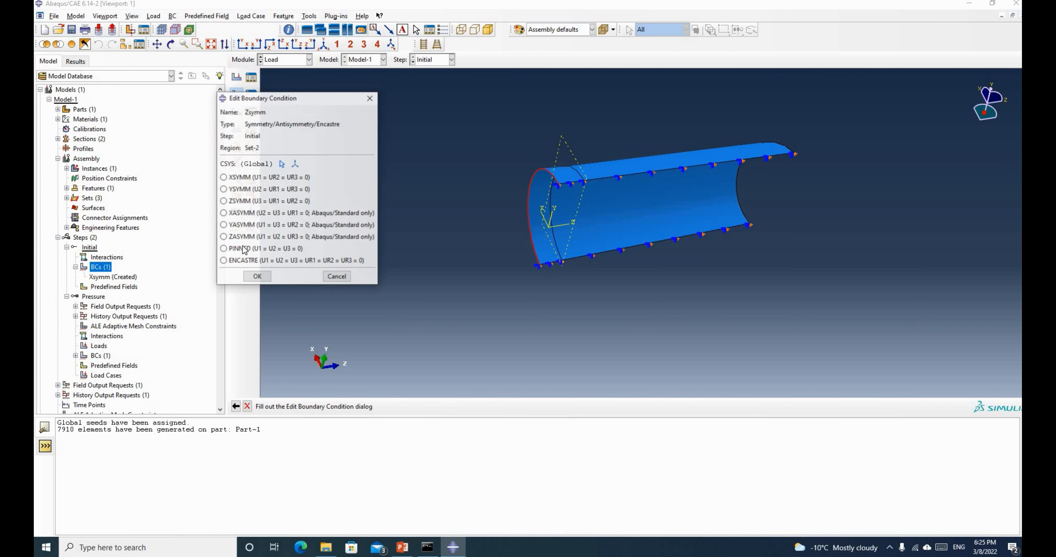
pyautogui.click(224, 201)
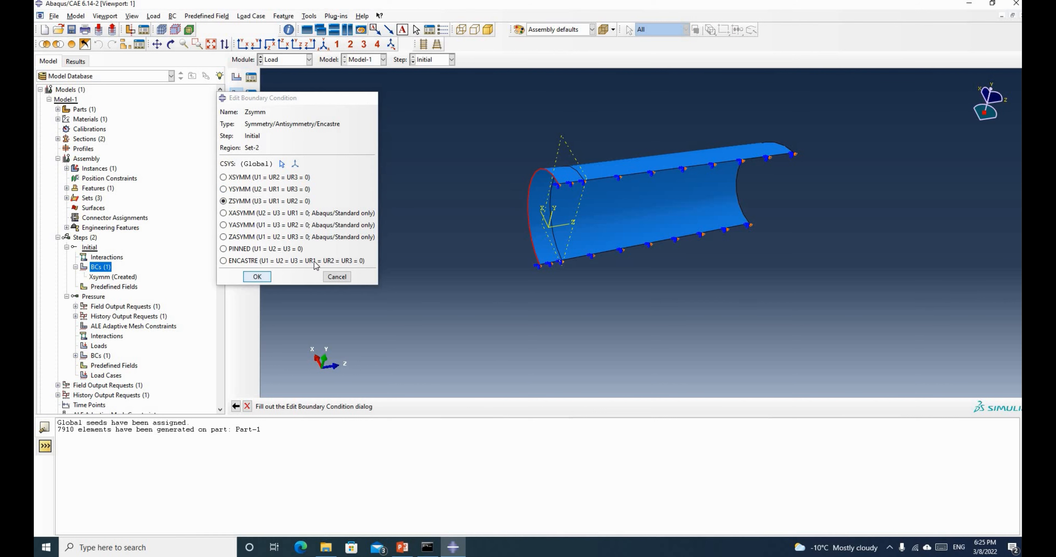
pyautogui.click(257, 277)
pyautogui.scroll(-2, 488, 158)
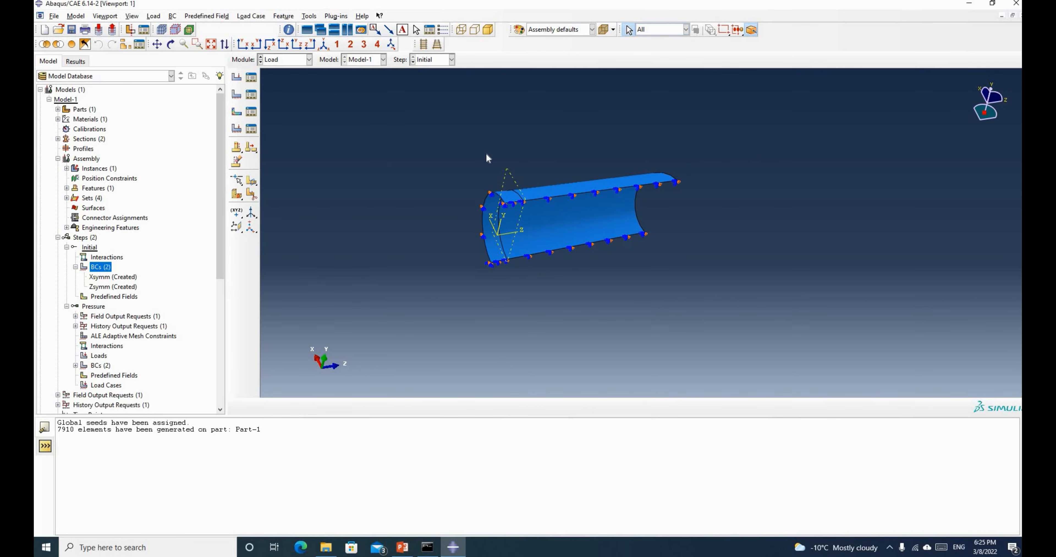
# Rotate the half-pipe to a side-on view and bring up the Loads menu under the Pressure step
pyautogui.click(170, 44)
pyautogui.moveTo(564, 206); pyautogui.dragTo(687, 245)
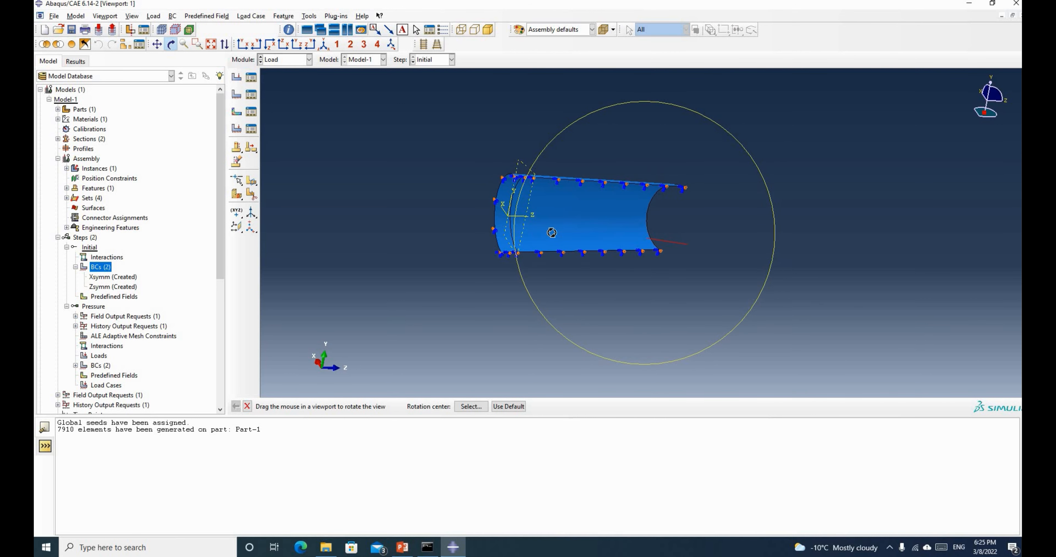
pyautogui.click(85, 267)
pyautogui.moveTo(567, 219); pyautogui.dragTo(487, 219)
pyautogui.scroll(-3, 487, 219)
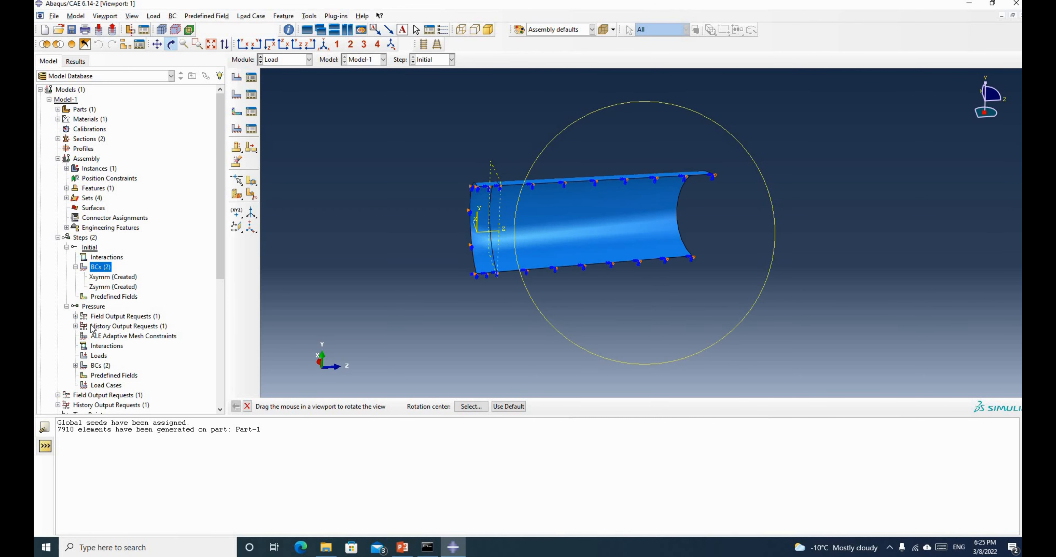
pyautogui.scroll(-3, 86, 326)
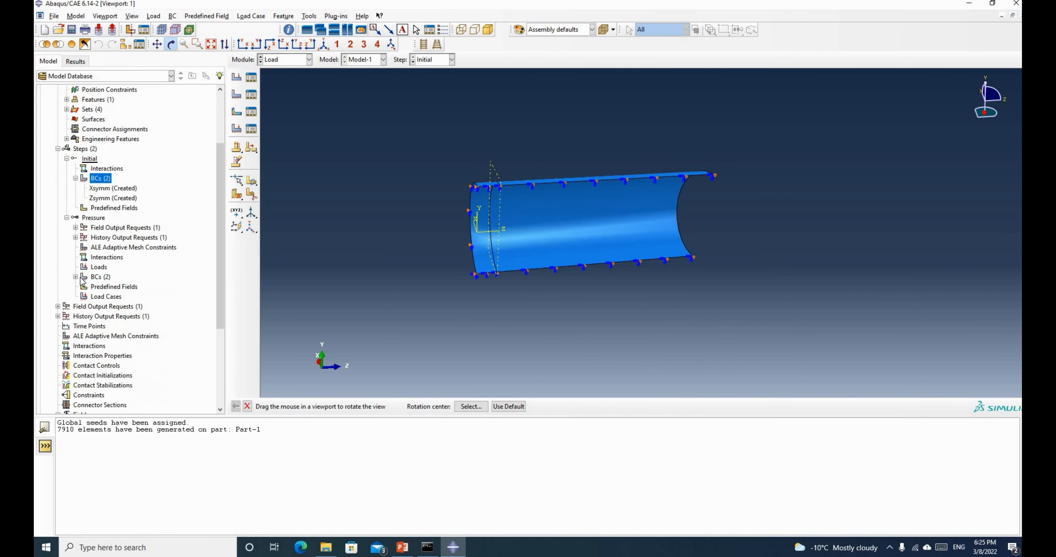
pyautogui.rightClick(99, 267)
# Start a Pressure load named 'PressureLoad' on the shell's main curved face and end strip
pyautogui.click(114, 296)
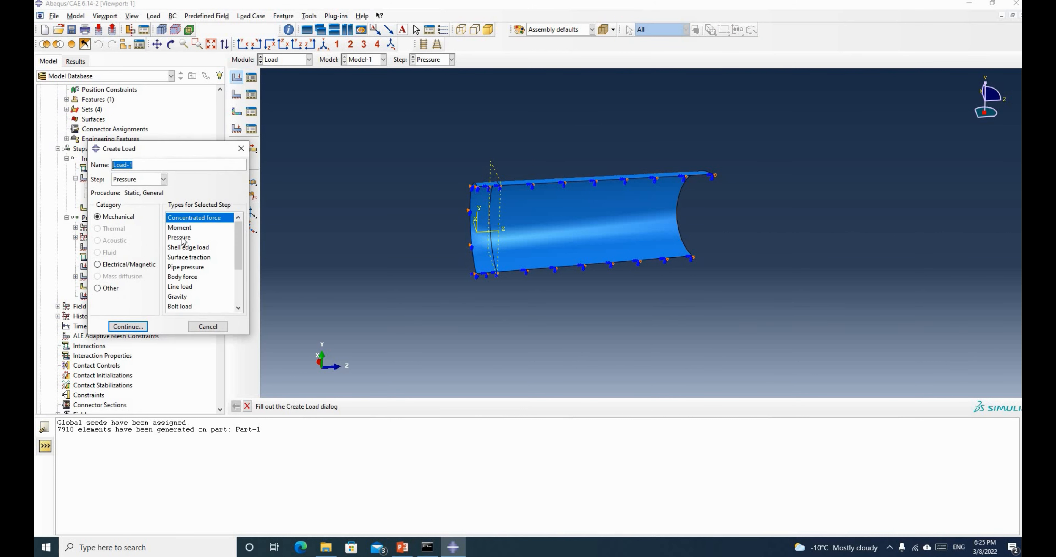
pyautogui.write('PressureLoad')
pyautogui.click(181, 238)
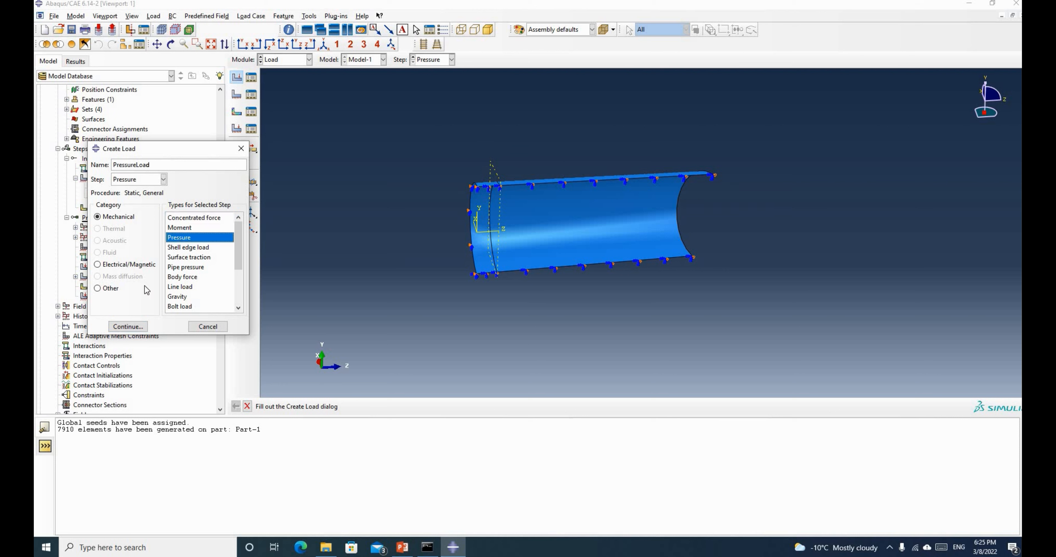
pyautogui.click(134, 328)
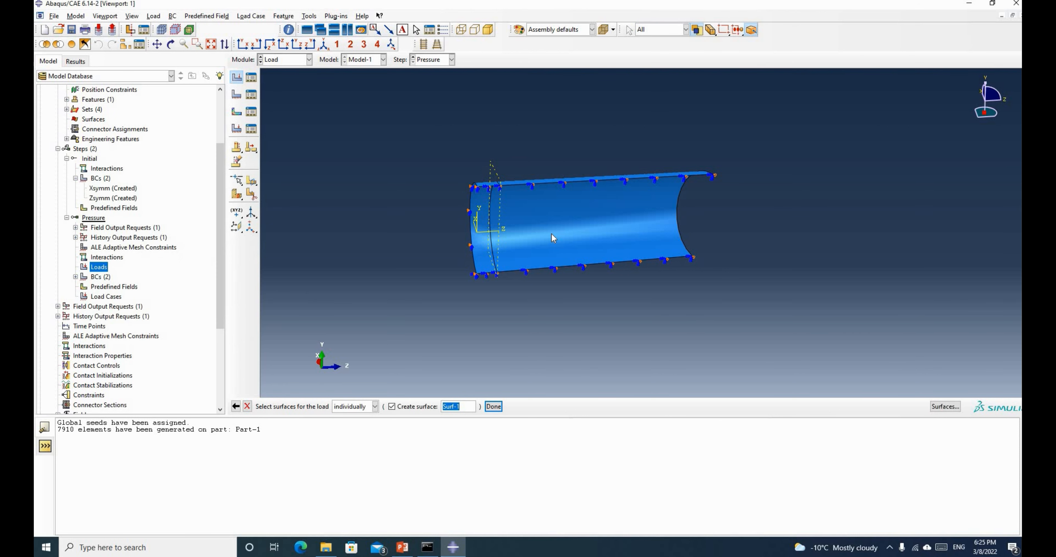
pyautogui.click(552, 237)
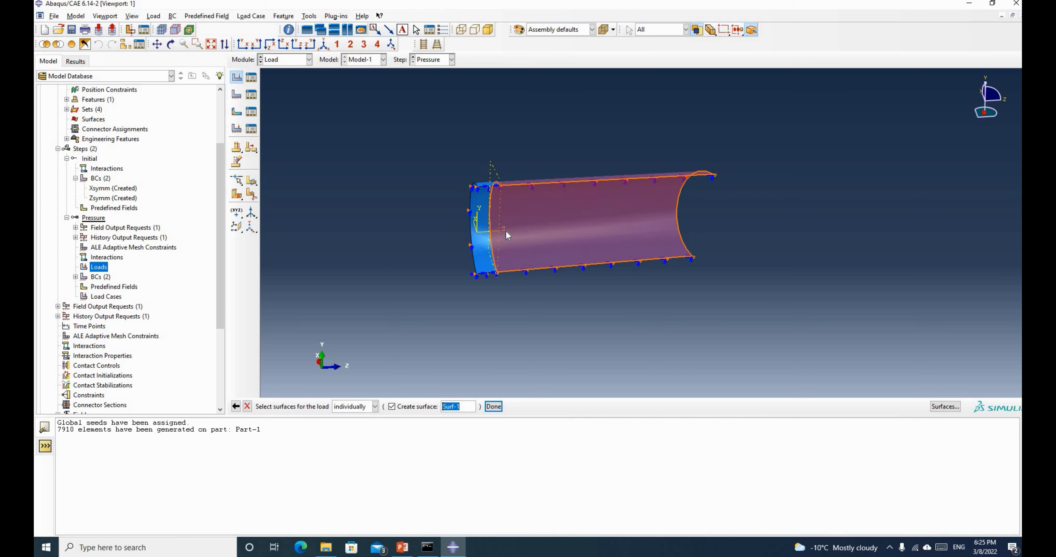
pyautogui.keyDown('shift'); pyautogui.click(479, 205); pyautogui.keyUp('shift')
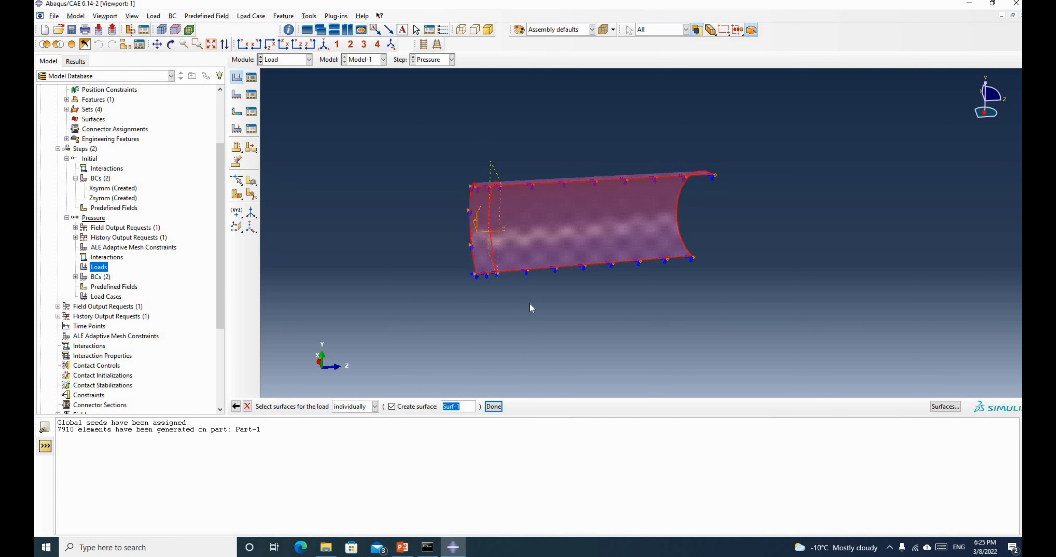
pyautogui.scroll(2, 532, 308)
pyautogui.click(493, 406)
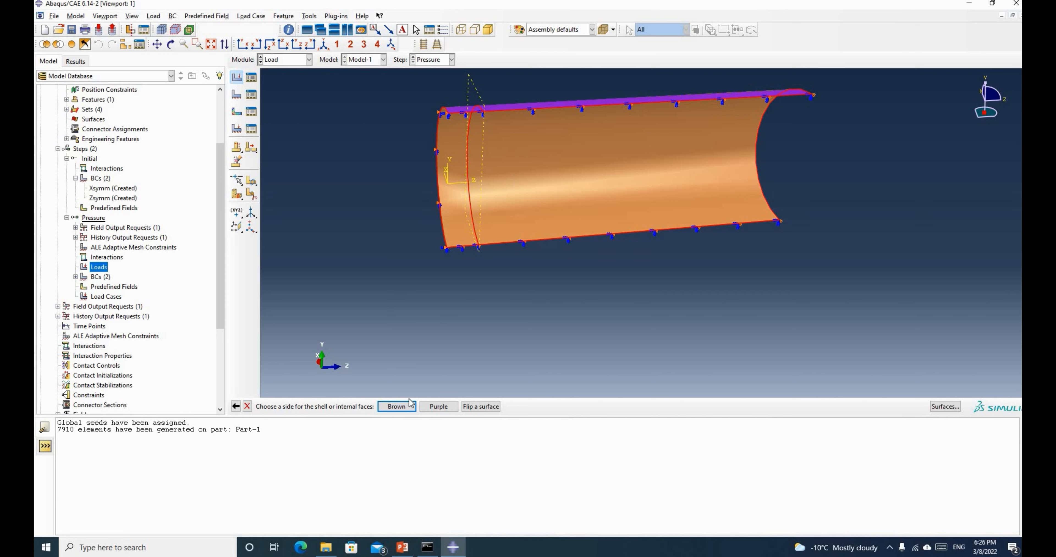
# Apply the pressure on the chosen shell side with magnitude 12.8 and inspect the load arrows
pyautogui.click(396, 406)
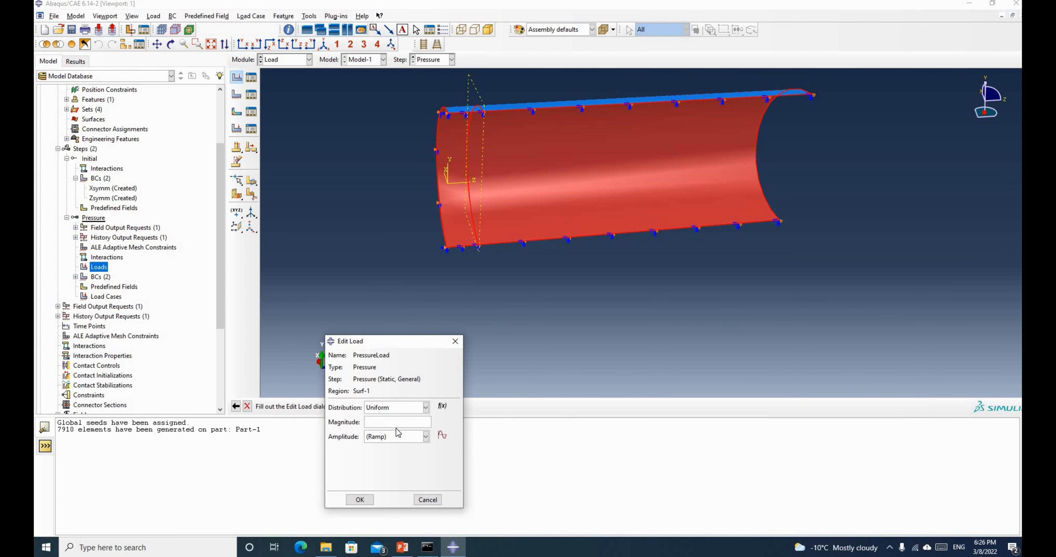
pyautogui.write('12.8')
pyautogui.click(359, 500)
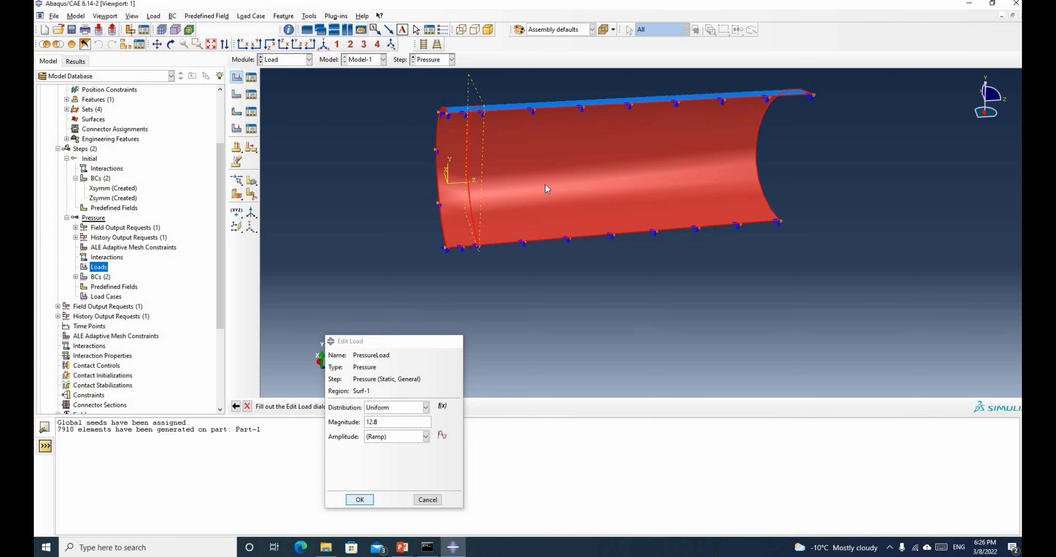
pyautogui.click(171, 44)
pyautogui.moveTo(552, 183); pyautogui.dragTo(604, 201)
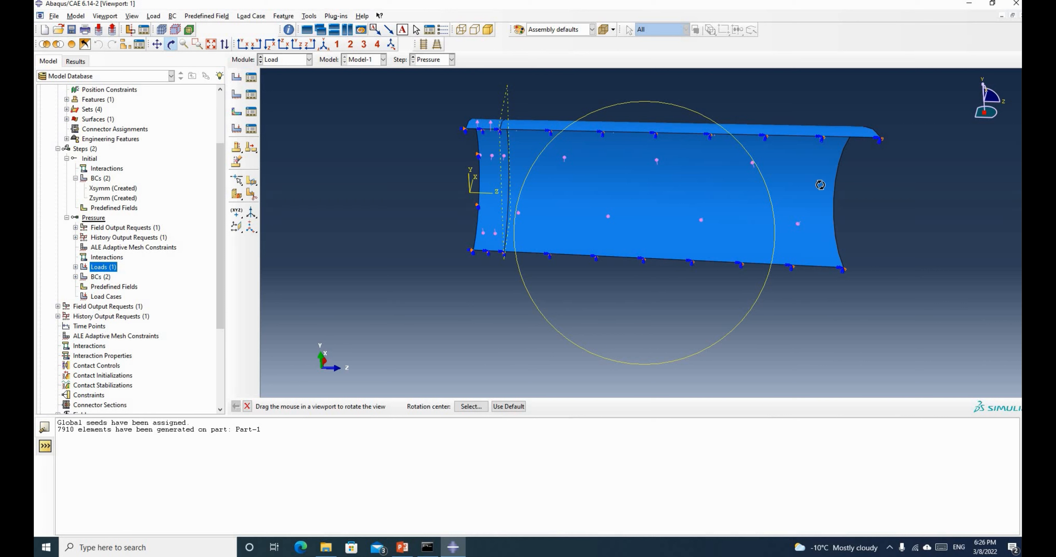
# Orbit the loaded pipe to an oblique end view and back to side-on, then open the Module list
pyautogui.moveTo(746, 193); pyautogui.dragTo(852, 171)
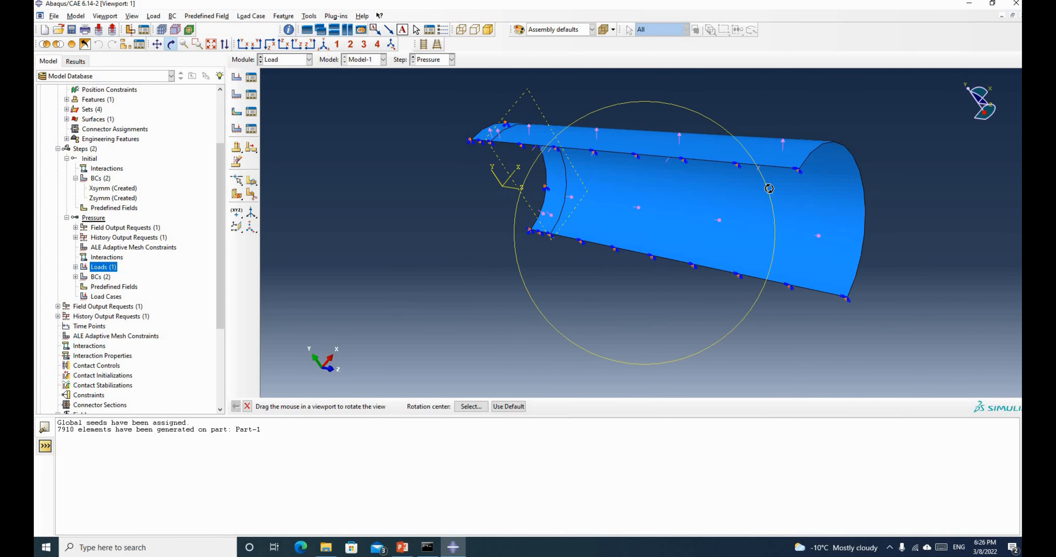
pyautogui.moveTo(769, 188); pyautogui.dragTo(426, 161)
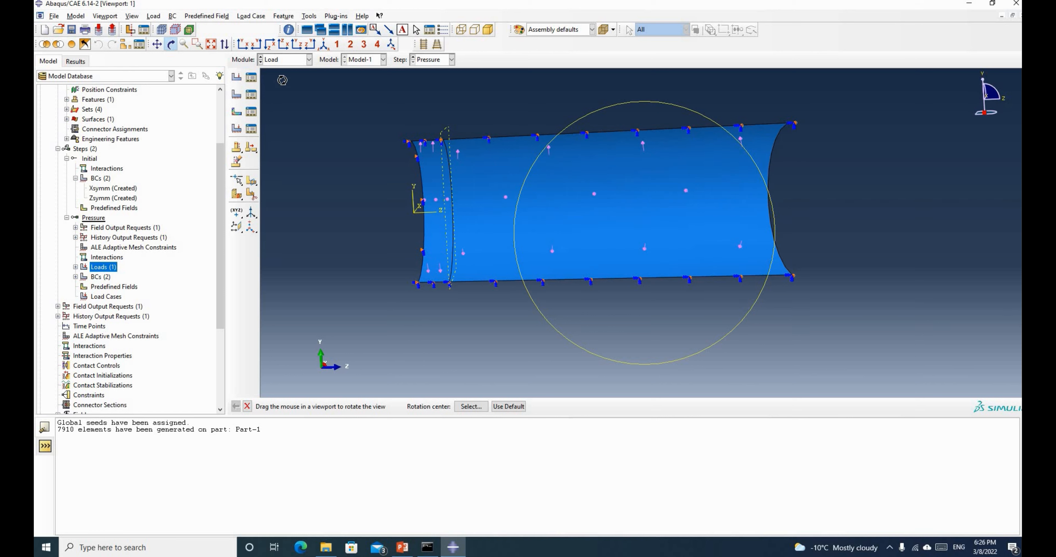
pyautogui.click(309, 59)
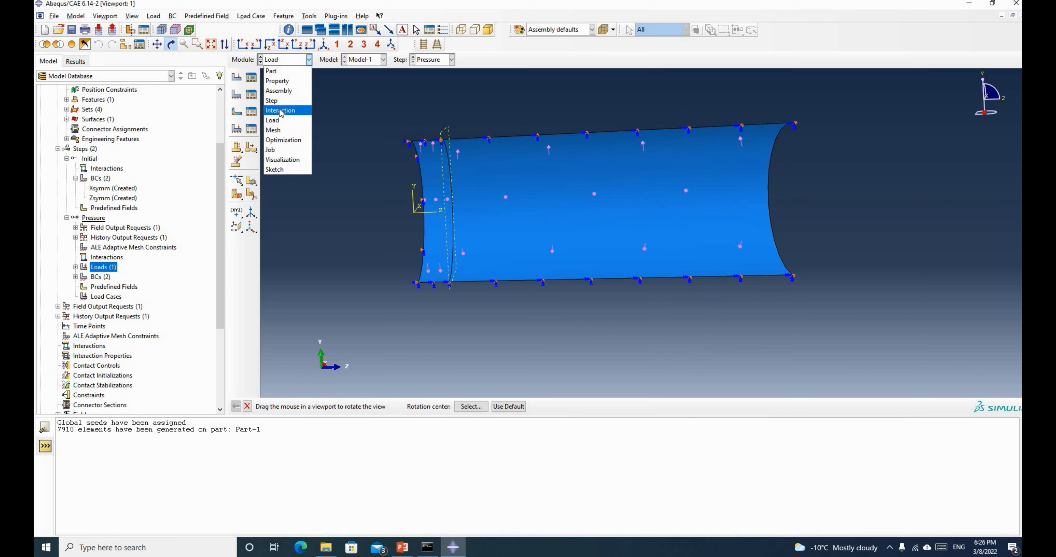
# Switch to the Interaction module and place RP-1 just beyond the pipe's right end
pyautogui.click(280, 110)
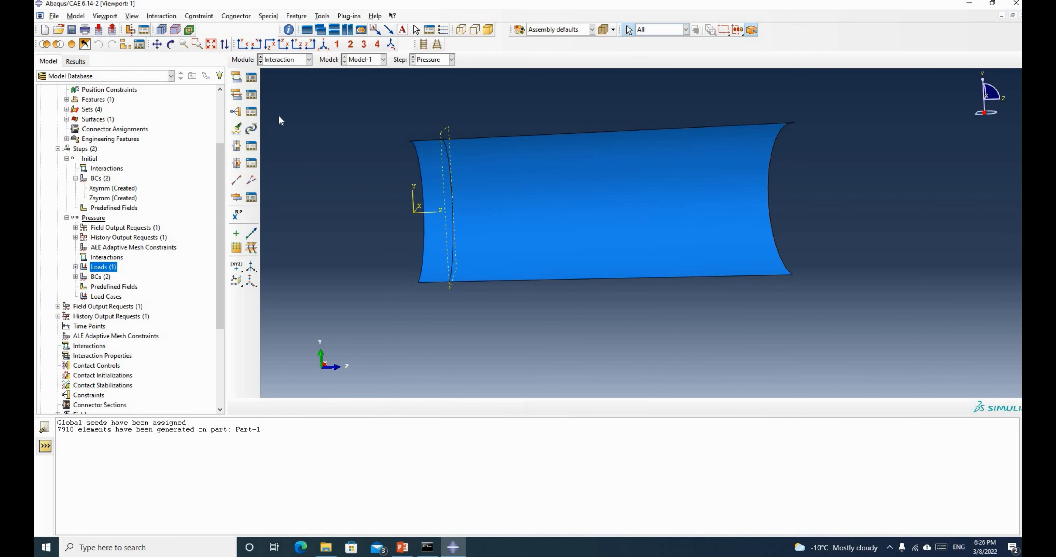
pyautogui.click(238, 214)
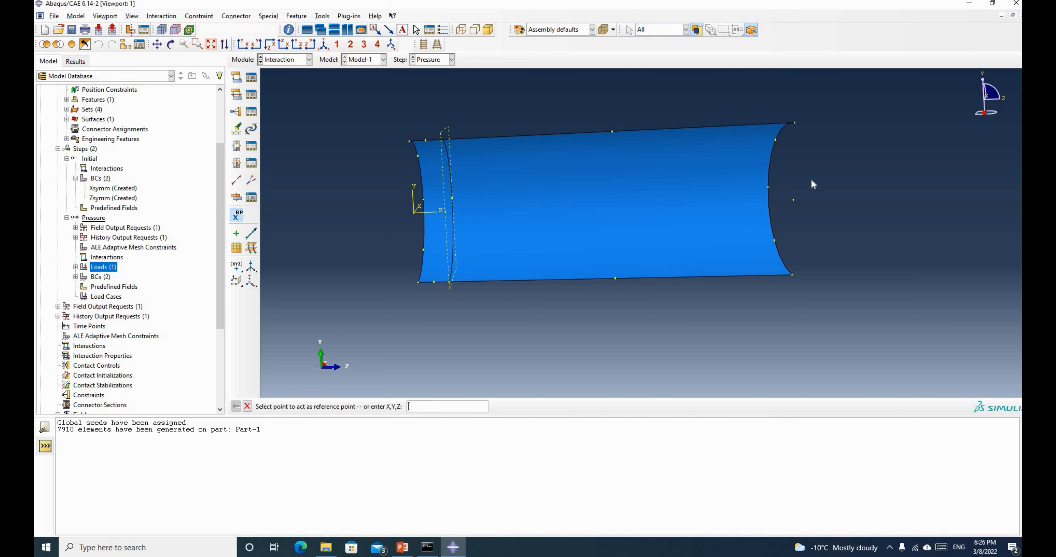
pyautogui.click(793, 200)
# Start a rigid body constraint and set its tie nodes to the pipe's right end edge
pyautogui.click(236, 114)
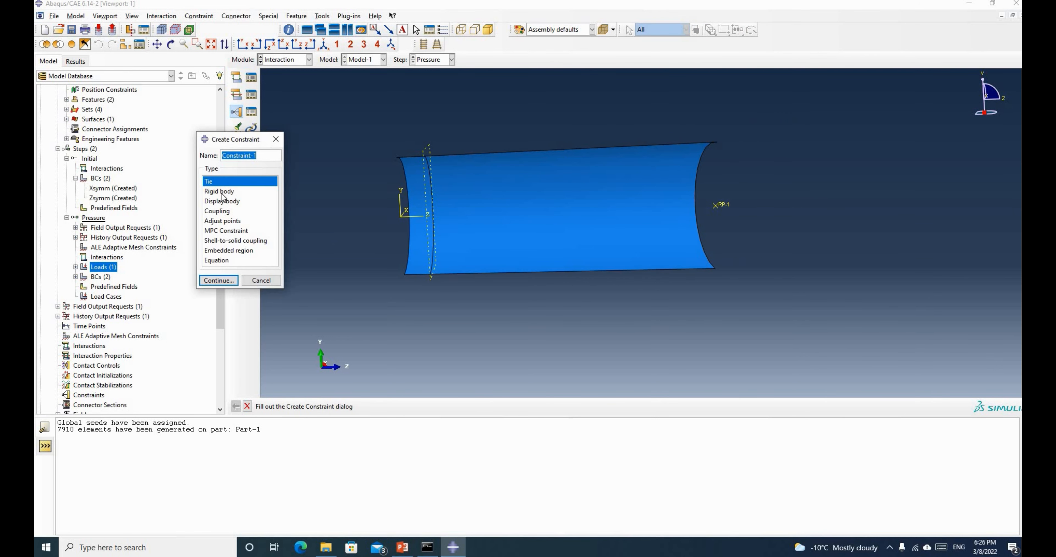
pyautogui.click(222, 192)
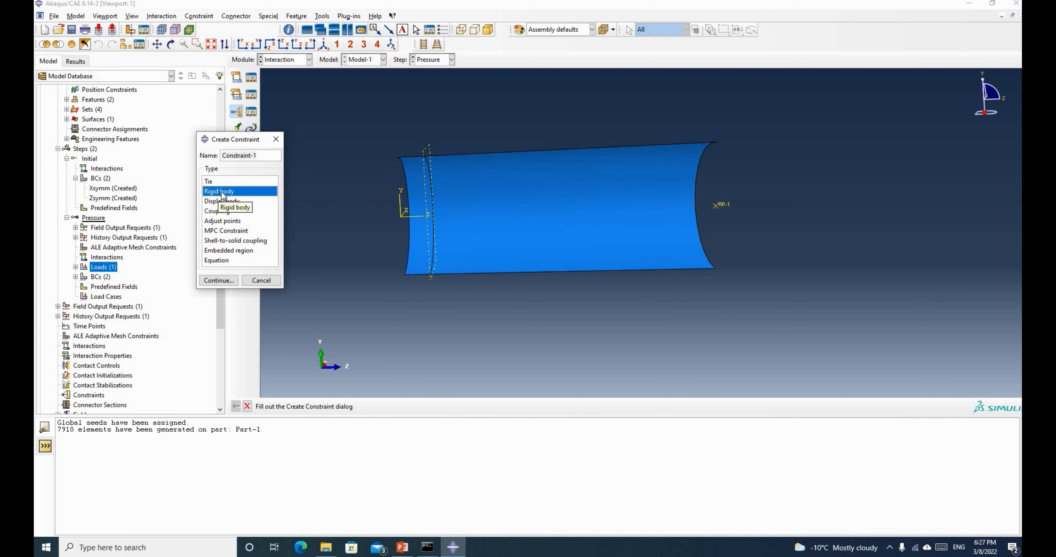
pyautogui.click(218, 281)
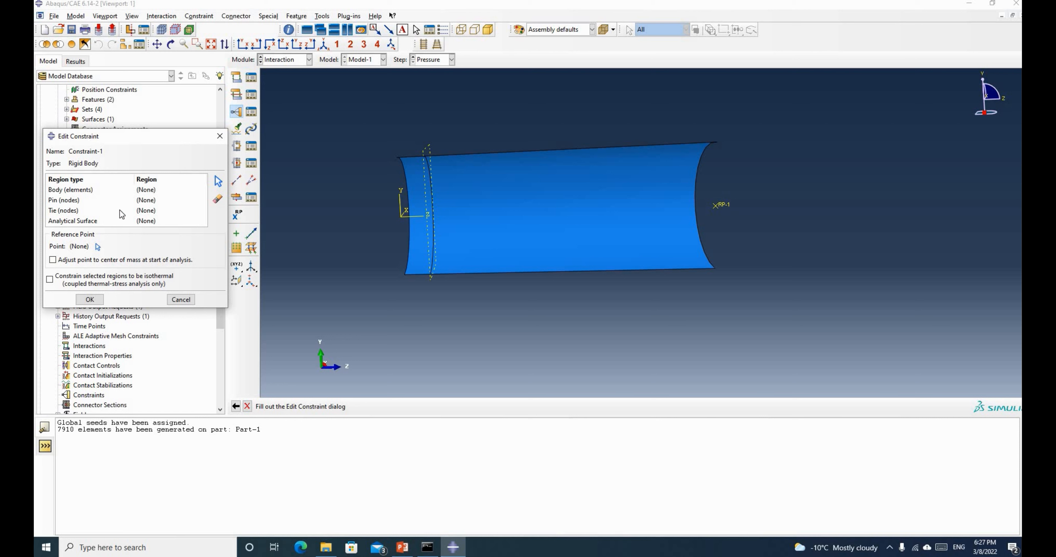
pyautogui.click(70, 211)
pyautogui.click(218, 184)
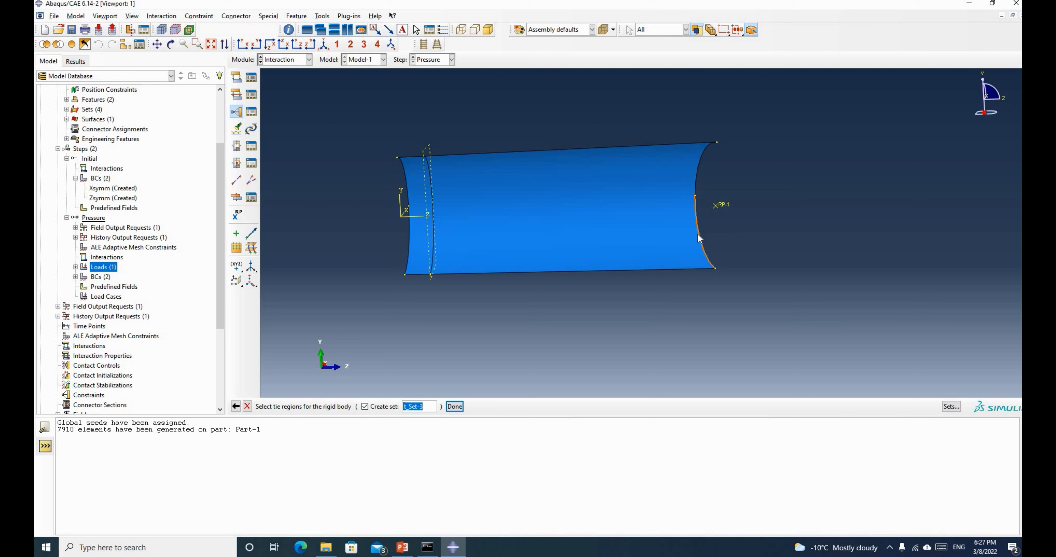
pyautogui.click(697, 180)
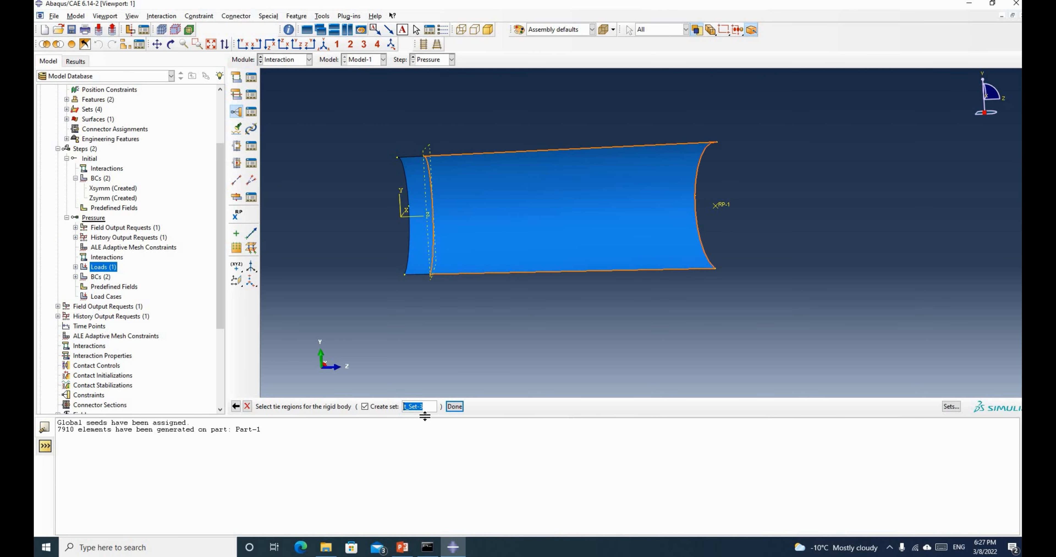
pyautogui.click(454, 407)
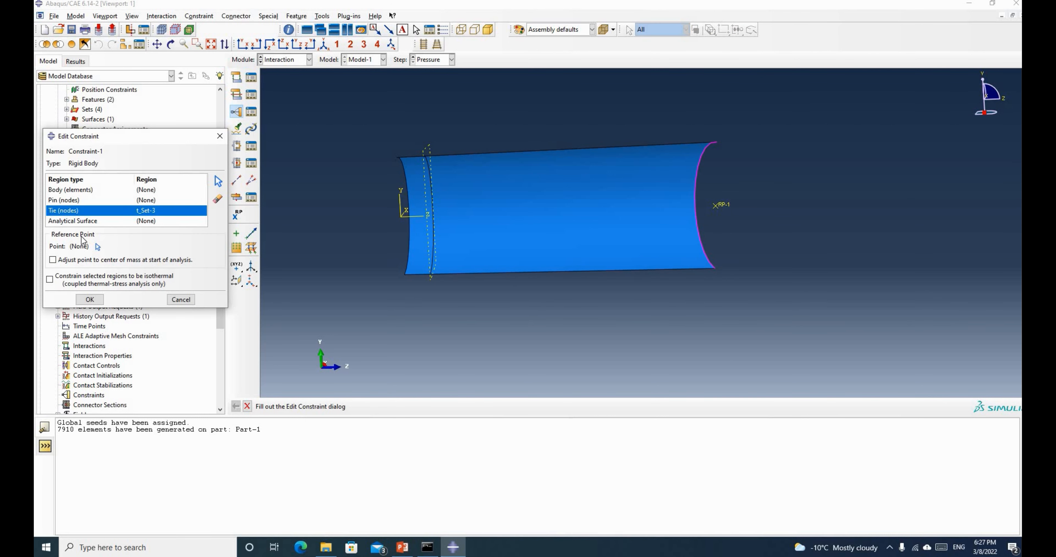
# Assign RP-1 as the rigid body reference point and confirm Constraint-1
pyautogui.click(98, 248)
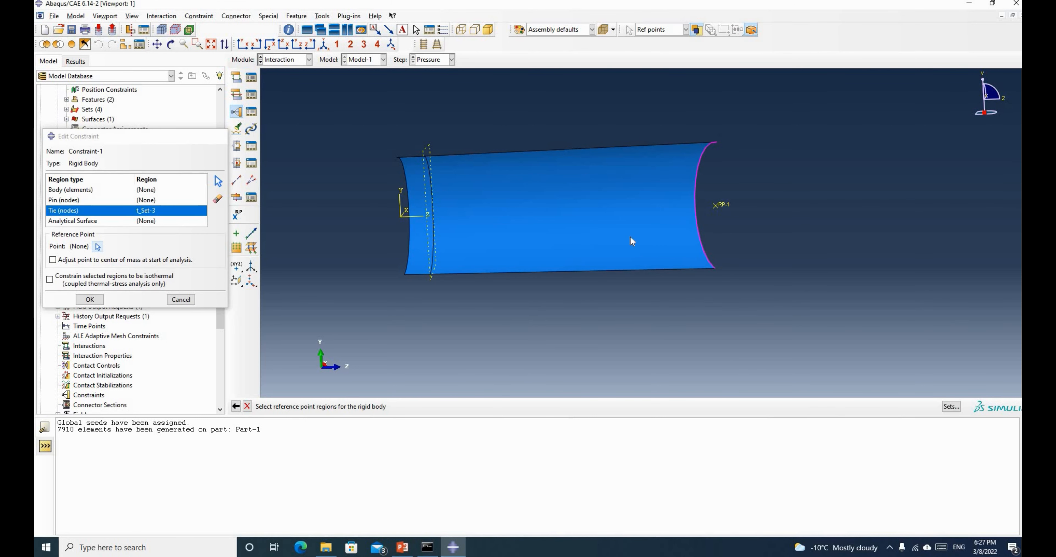
pyautogui.click(720, 206)
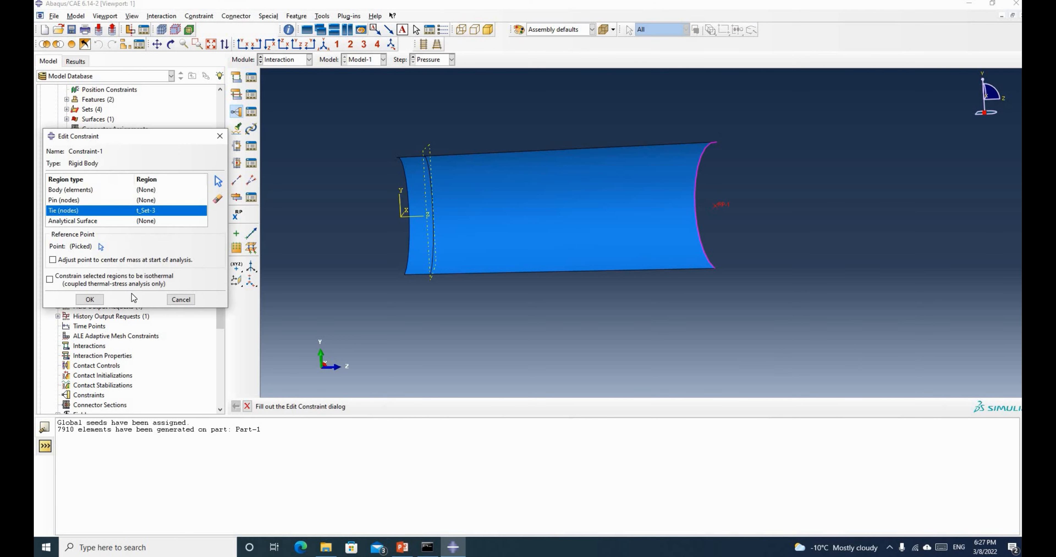
pyautogui.click(95, 300)
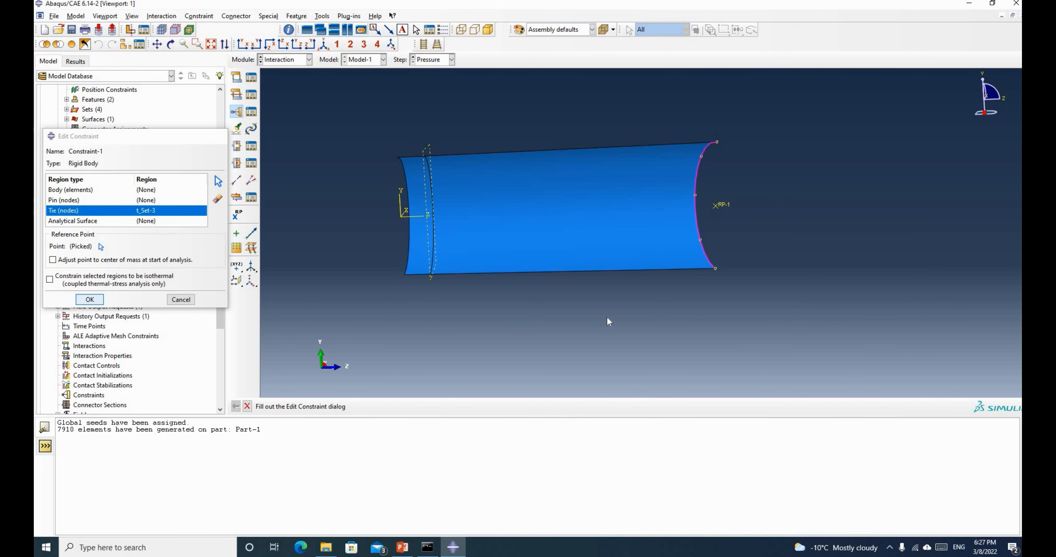
pyautogui.scroll(2, 606, 316)
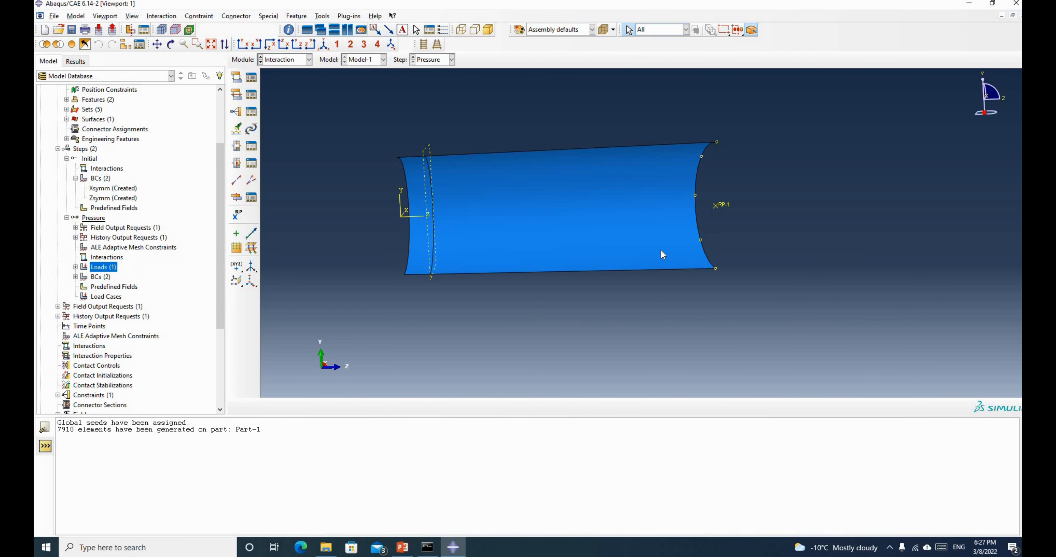
pyautogui.click(171, 44)
pyautogui.moveTo(792, 234); pyautogui.dragTo(656, 230)
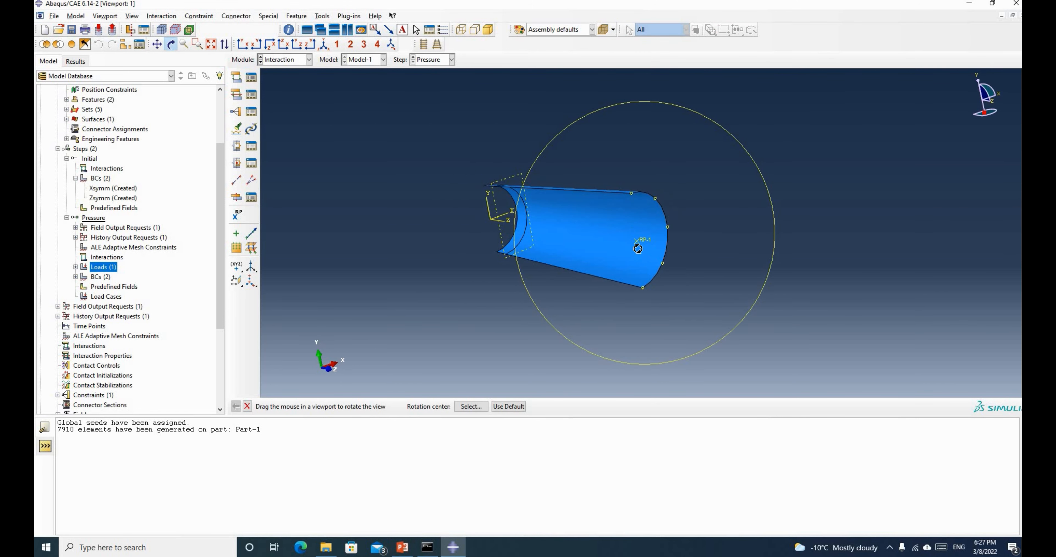
# Start a new boundary condition named 'FixedMomentPoint' in the Pressure step
pyautogui.moveTo(620, 236); pyautogui.dragTo(704, 245)
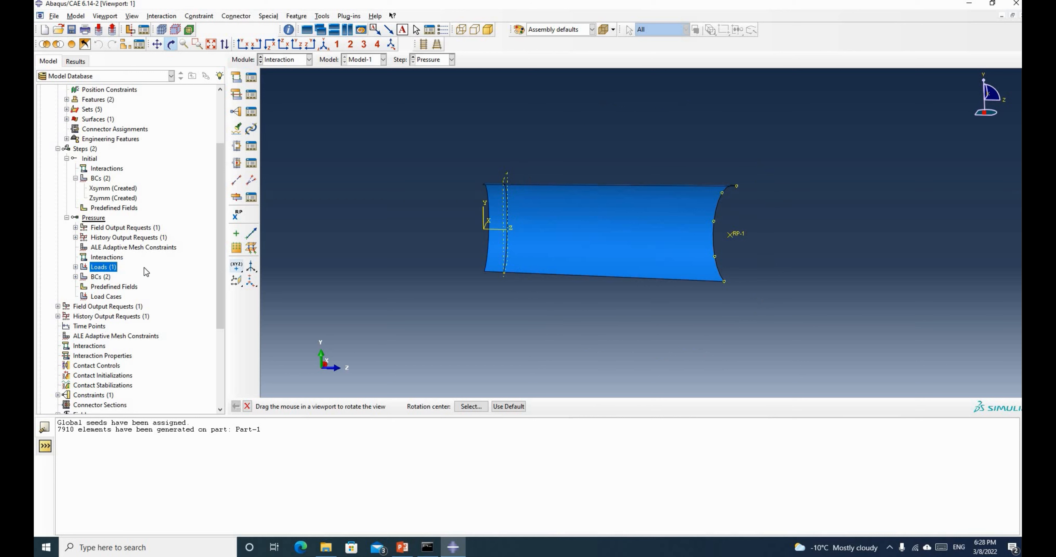
pyautogui.click(75, 277)
pyautogui.rightClick(102, 276)
pyautogui.click(125, 302)
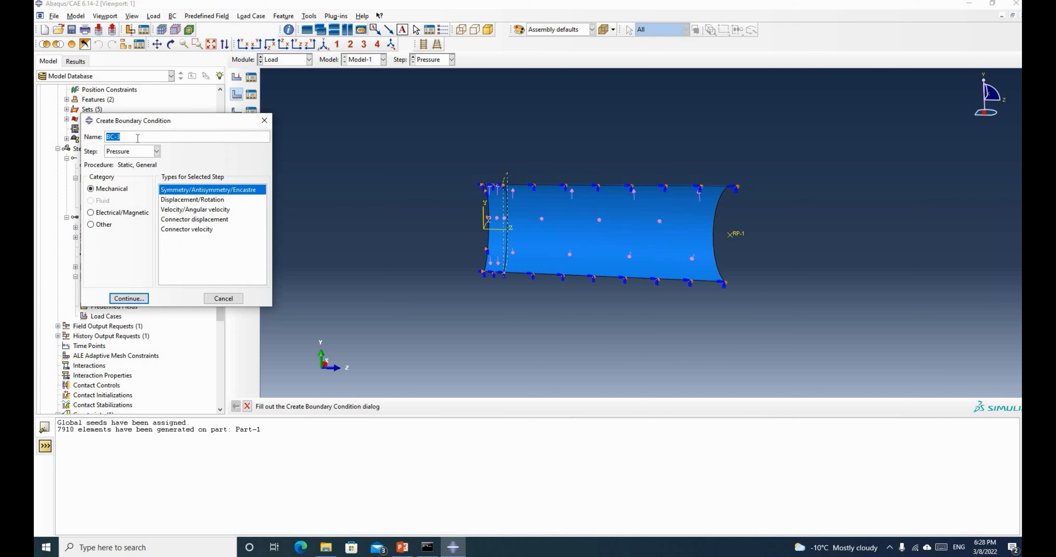
pyautogui.write('F')
pyautogui.write('ixedMomentPoint')
pyautogui.click(131, 298)
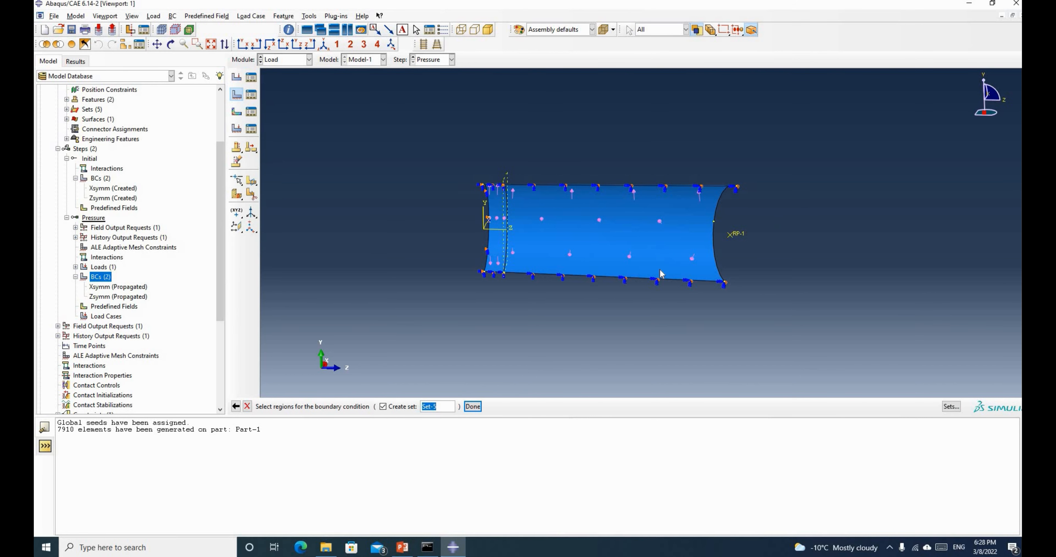
# Fix reference point RP-1 fully with an ENCASTRE condition
pyautogui.click(734, 238)
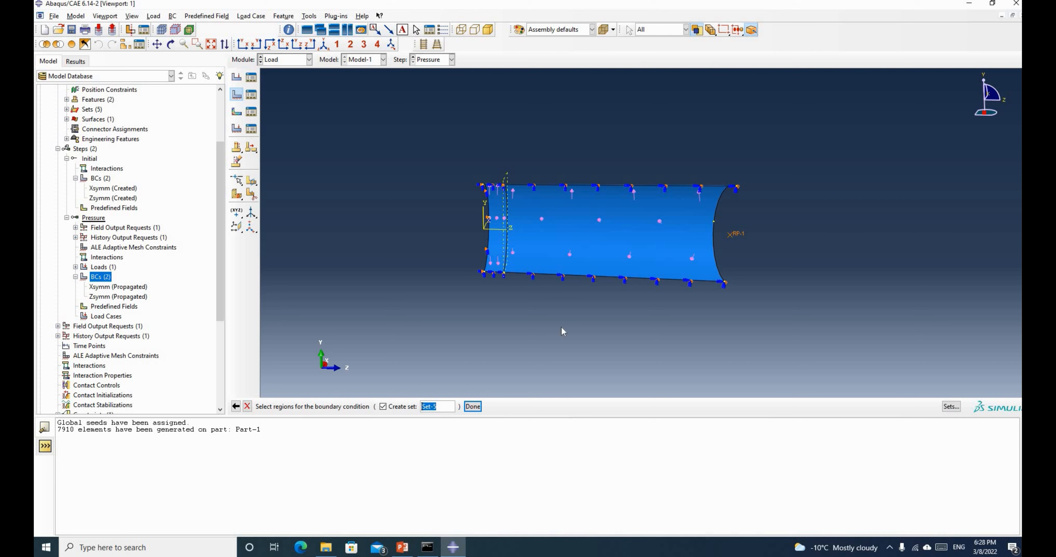
pyautogui.click(473, 407)
pyautogui.click(222, 261)
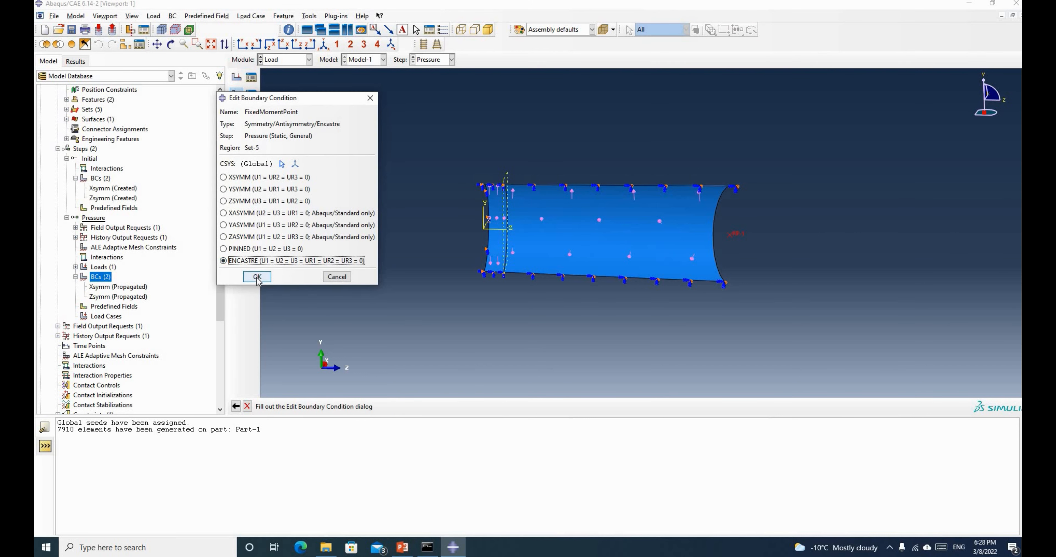
pyautogui.click(246, 276)
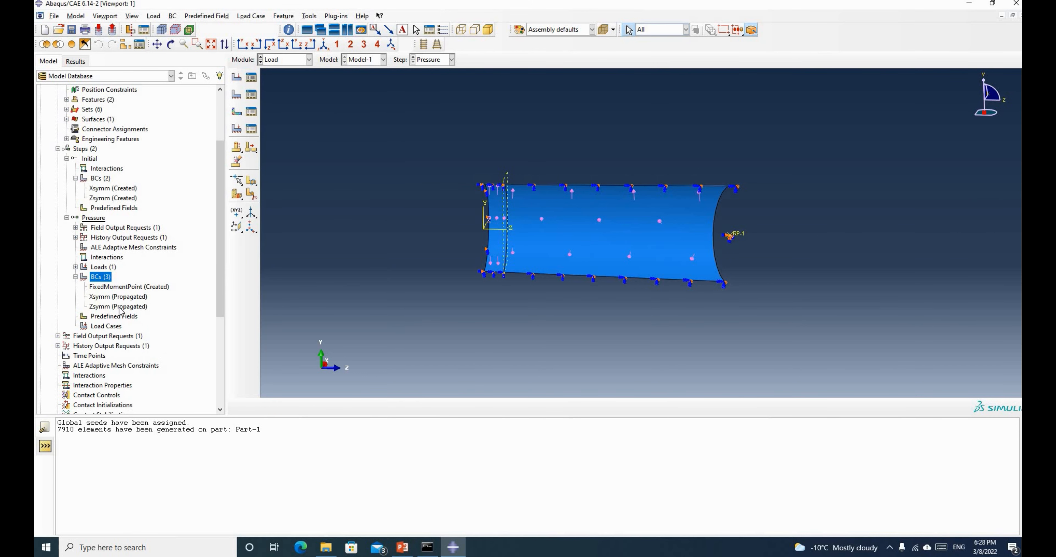
pyautogui.scroll(-5, 120, 311)
pyautogui.scroll(6, 119, 313)
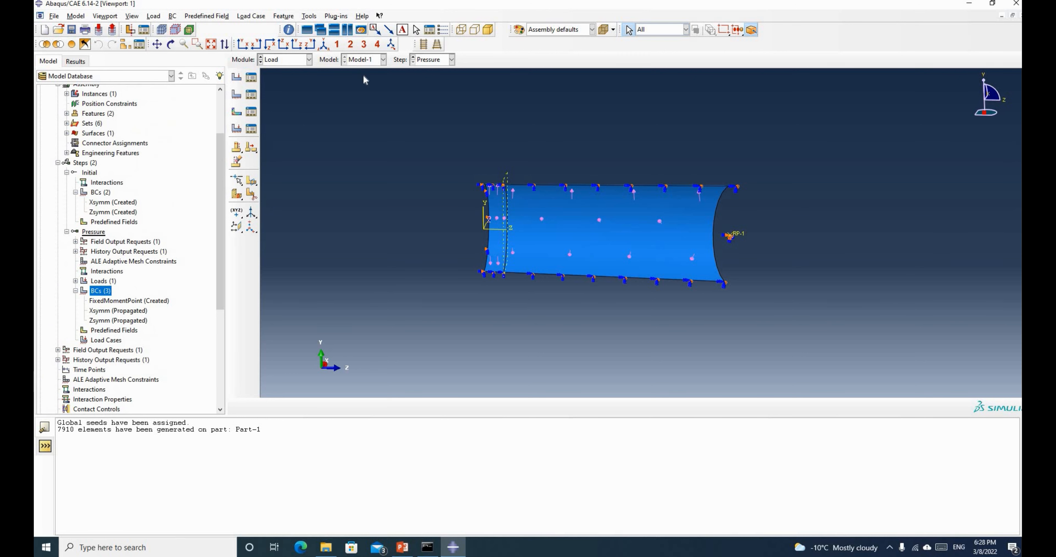
pyautogui.scroll(-5, 109, 367)
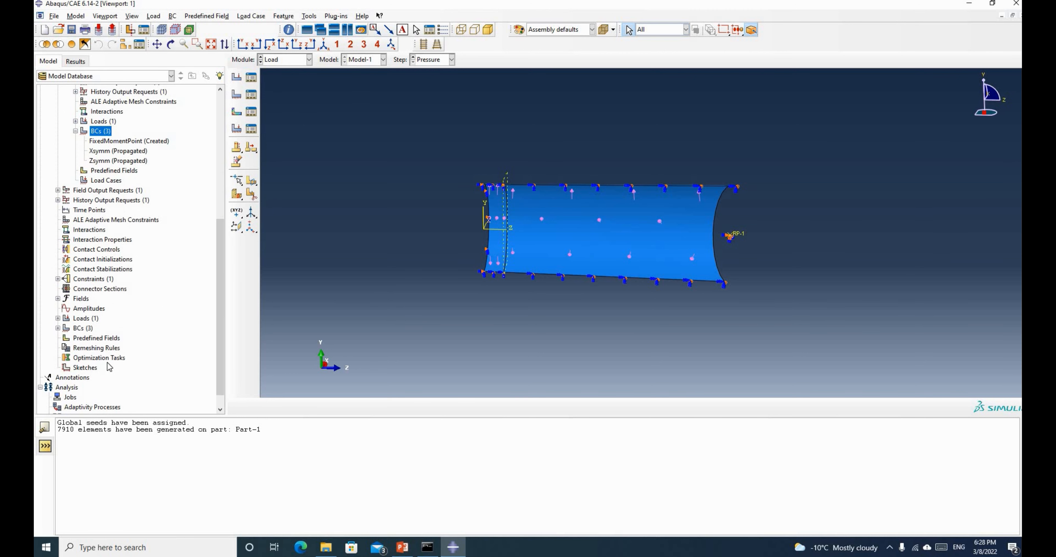
# Create an analysis job named 'CheckPressure' with default settings
pyautogui.scroll(-1, 110, 367)
pyautogui.click(71, 379)
pyautogui.rightClick(70, 379)
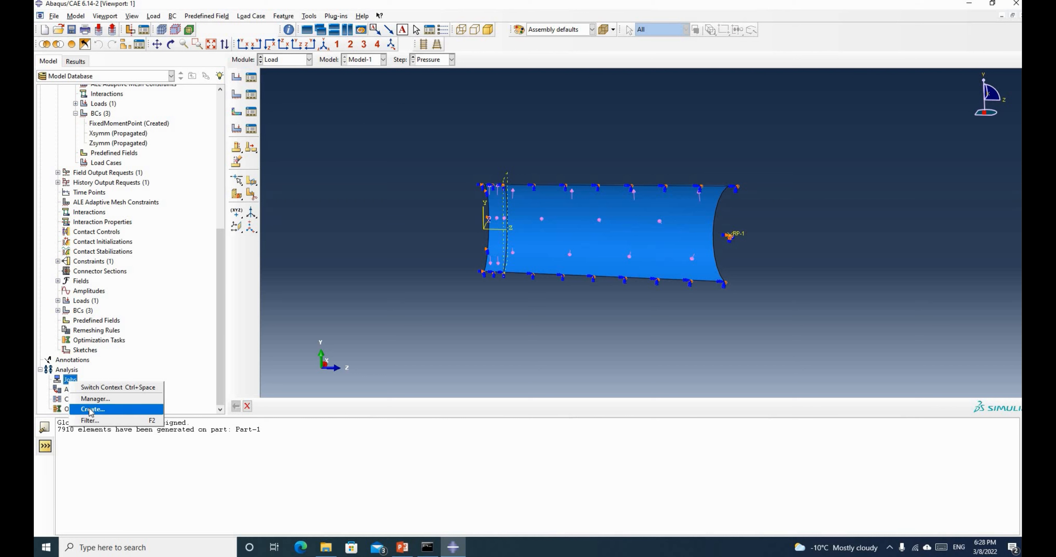
pyautogui.click(91, 410)
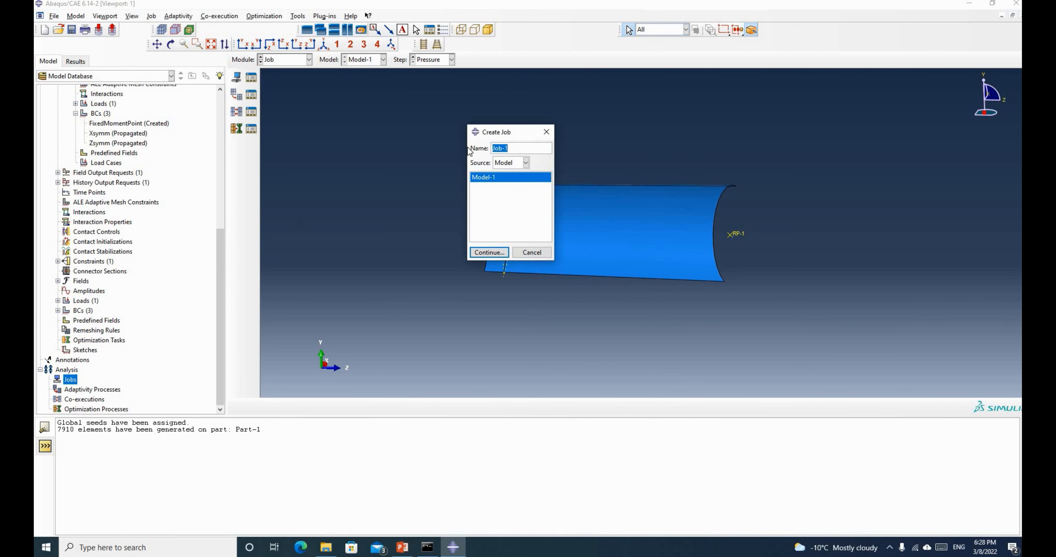
pyautogui.write('CheckPressure')
pyautogui.click(499, 252)
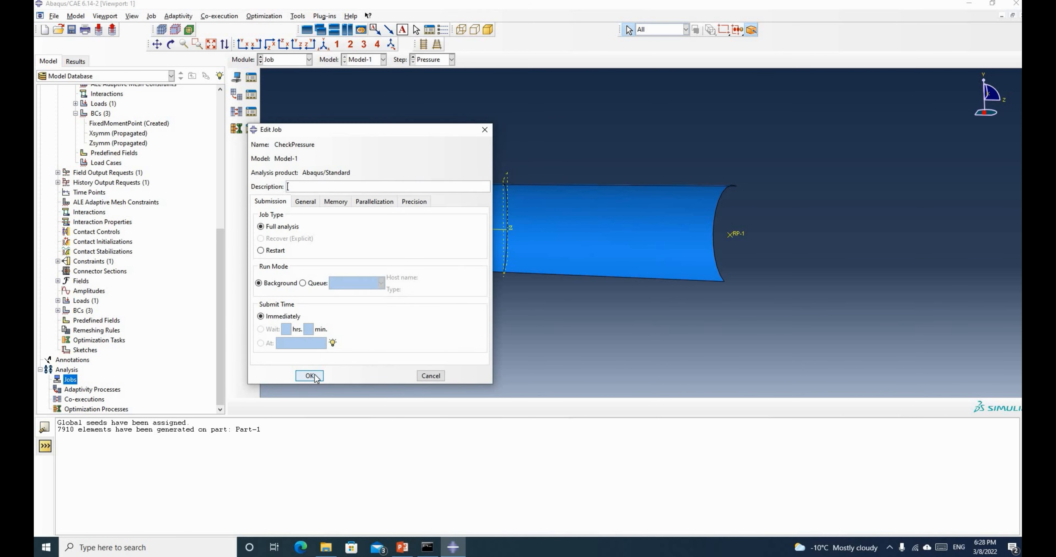
pyautogui.click(310, 375)
# Submit the CheckPressure job and check its status while it runs
pyautogui.click(49, 380)
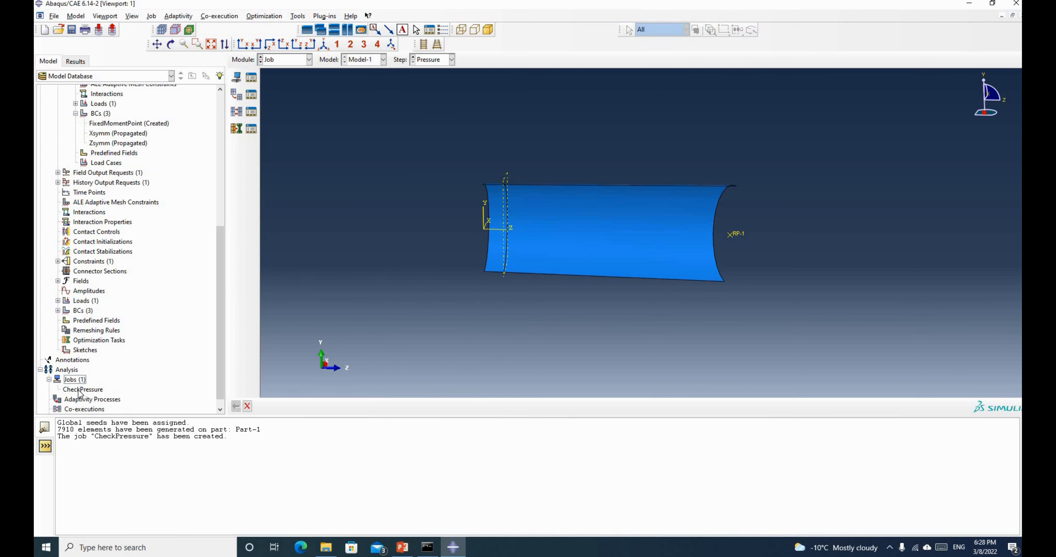
pyautogui.click(80, 390)
pyautogui.rightClick(79, 390)
pyautogui.click(100, 470)
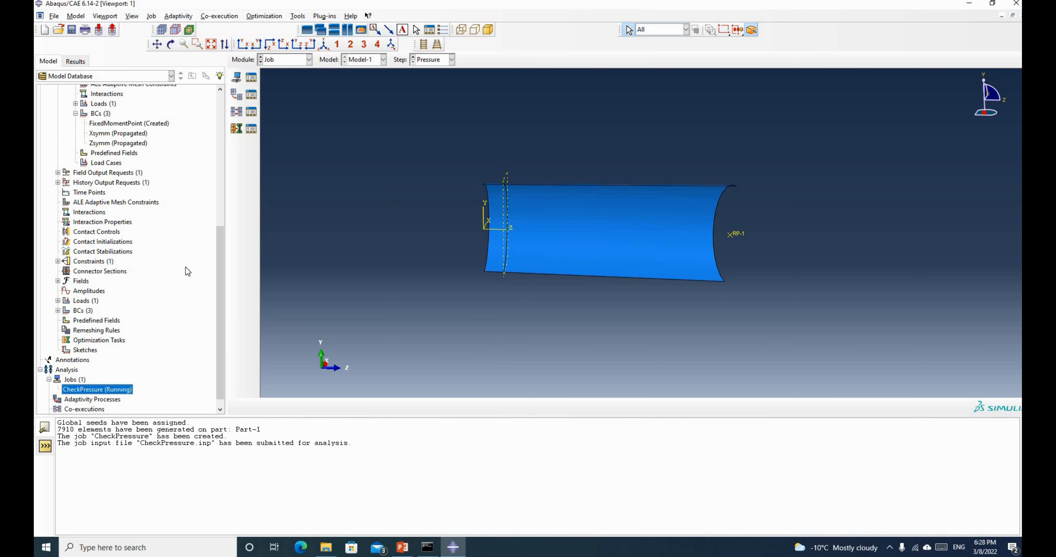
pyautogui.rightClick(117, 389)
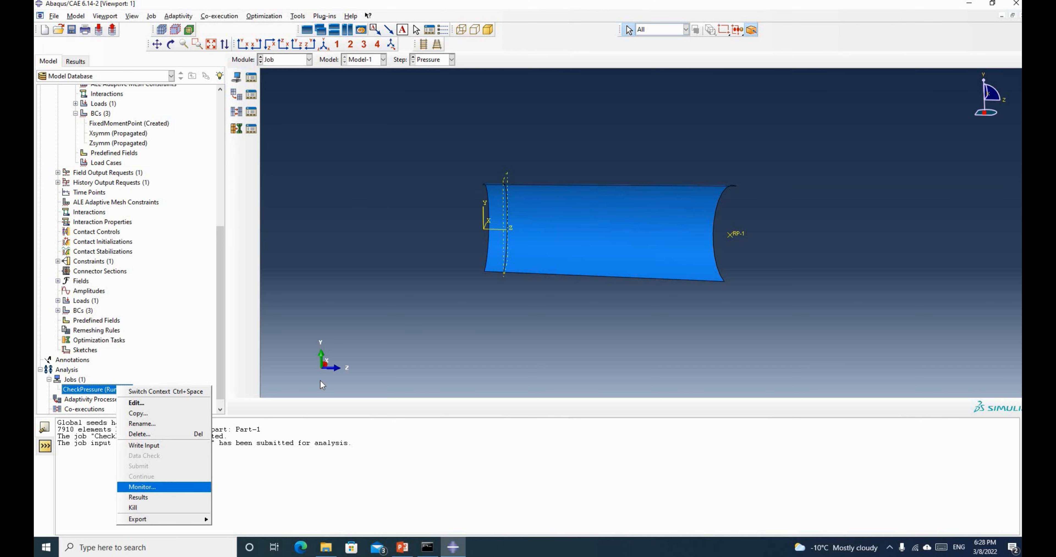
# Open the CheckPressure job monitor and review its completed log messages
pyautogui.click(141, 487)
pyautogui.moveTo(484, 179); pyautogui.dragTo(530, 314)
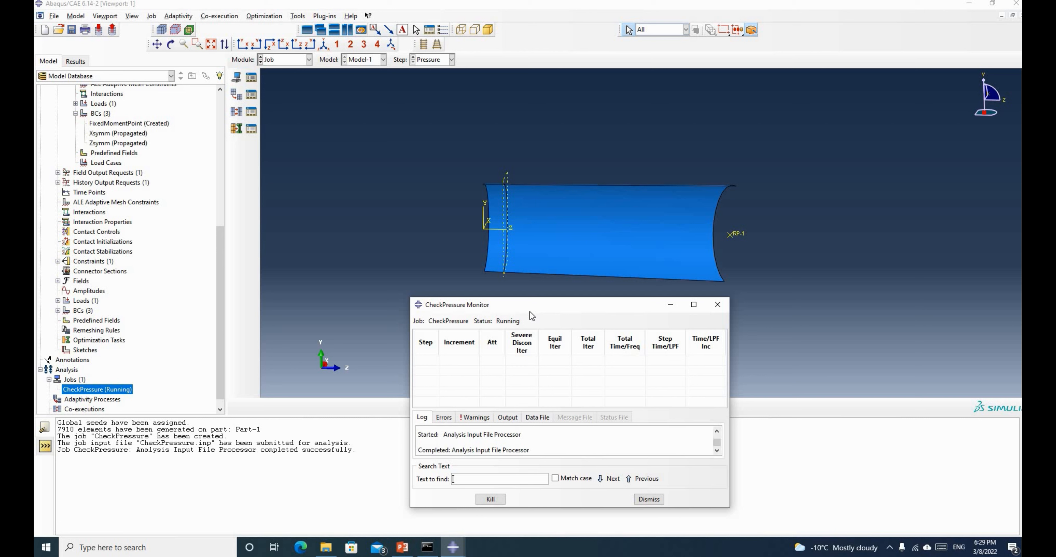
pyautogui.moveTo(584, 299); pyautogui.dragTo(579, 280)
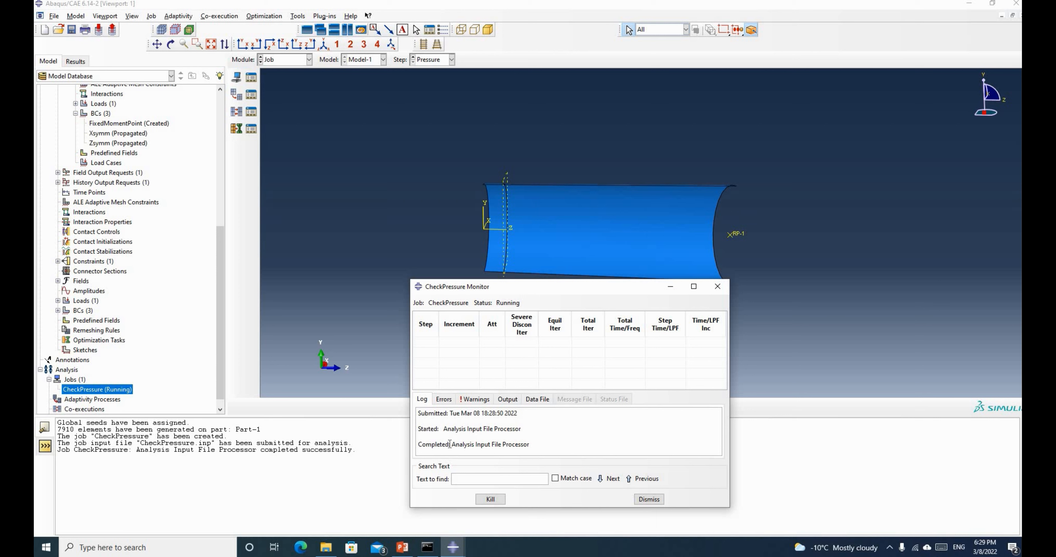
pyautogui.moveTo(468, 444); pyautogui.dragTo(538, 445)
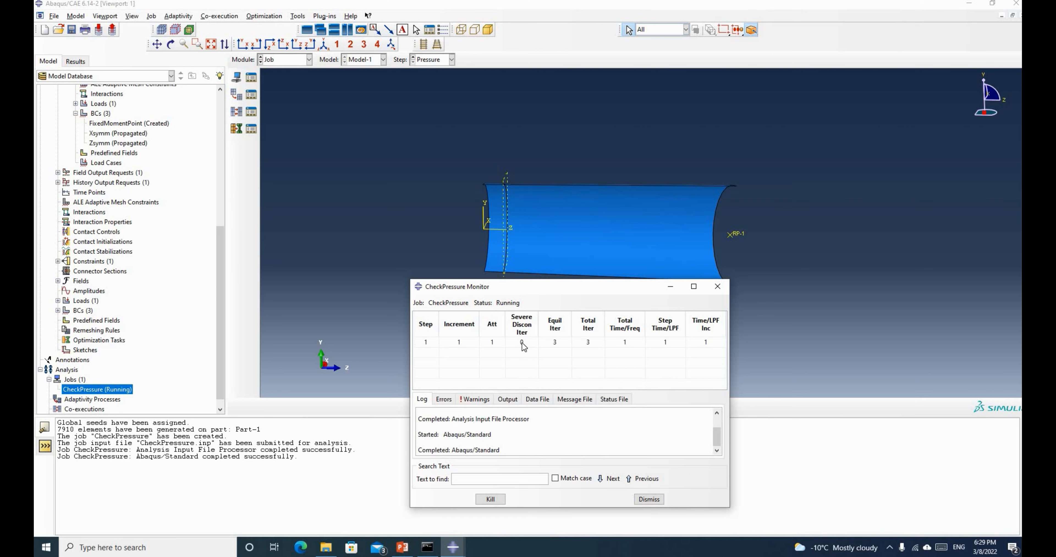
pyautogui.scroll(1, 501, 423)
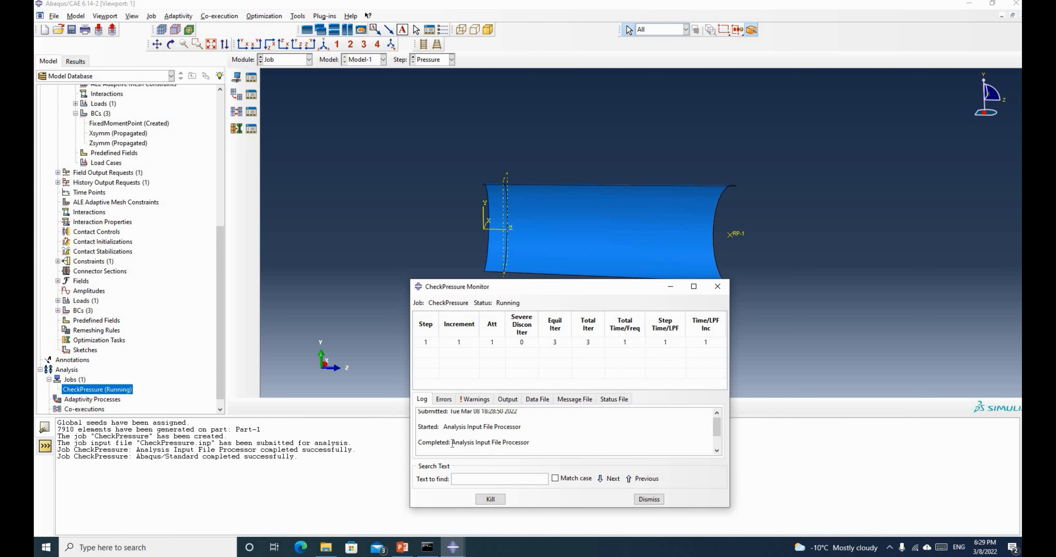
pyautogui.moveTo(451, 442); pyautogui.dragTo(504, 450)
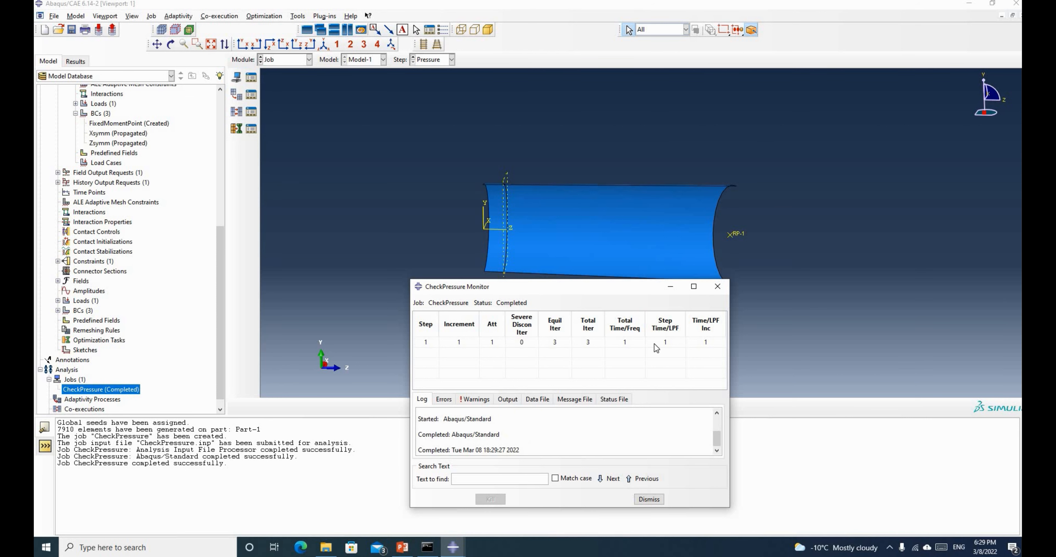
# Close the job monitor and open the CheckPressure results in Visualization
pyautogui.rightClick(118, 392)
pyautogui.click(450, 549)
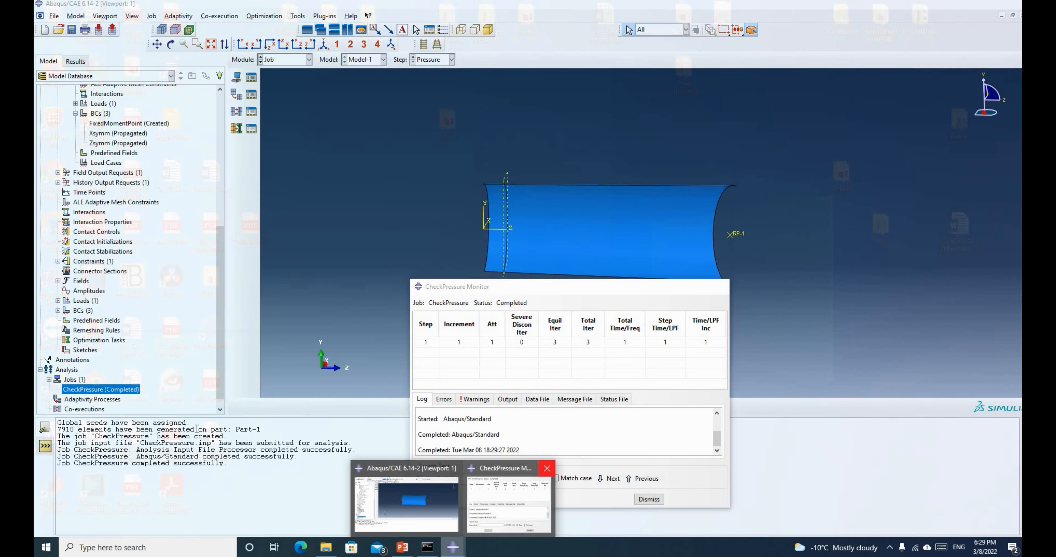
pyautogui.click(547, 469)
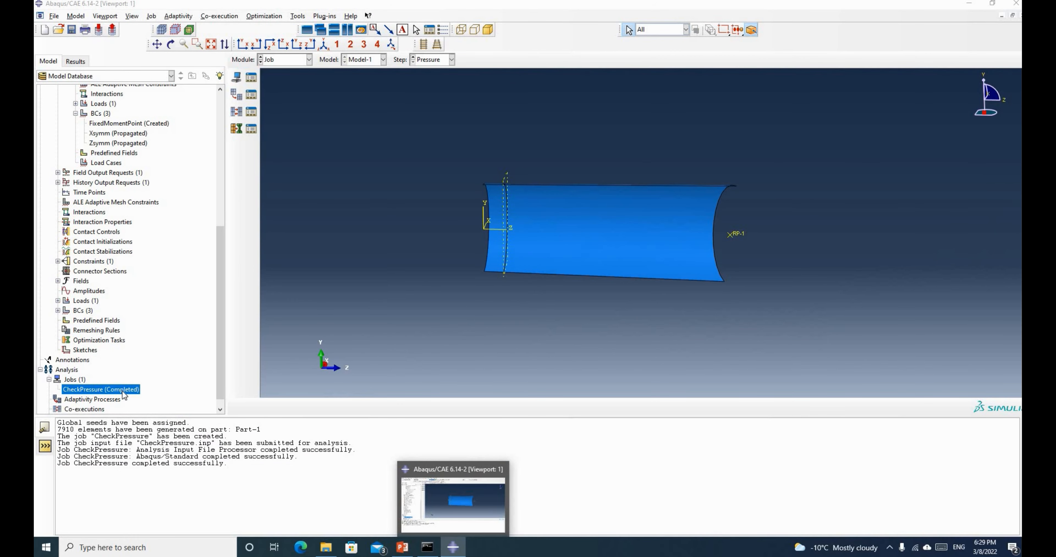
pyautogui.rightClick(123, 394)
pyautogui.click(156, 503)
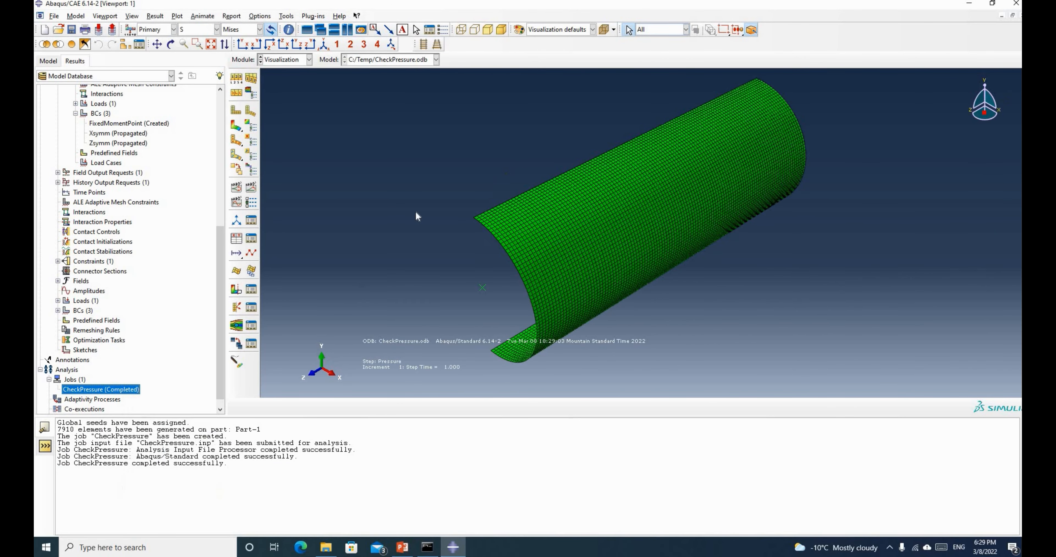
# Plot Mises contours on the deformed pipe, rotate to inspect them, then bring up the PowerPoint slide
pyautogui.click(237, 125)
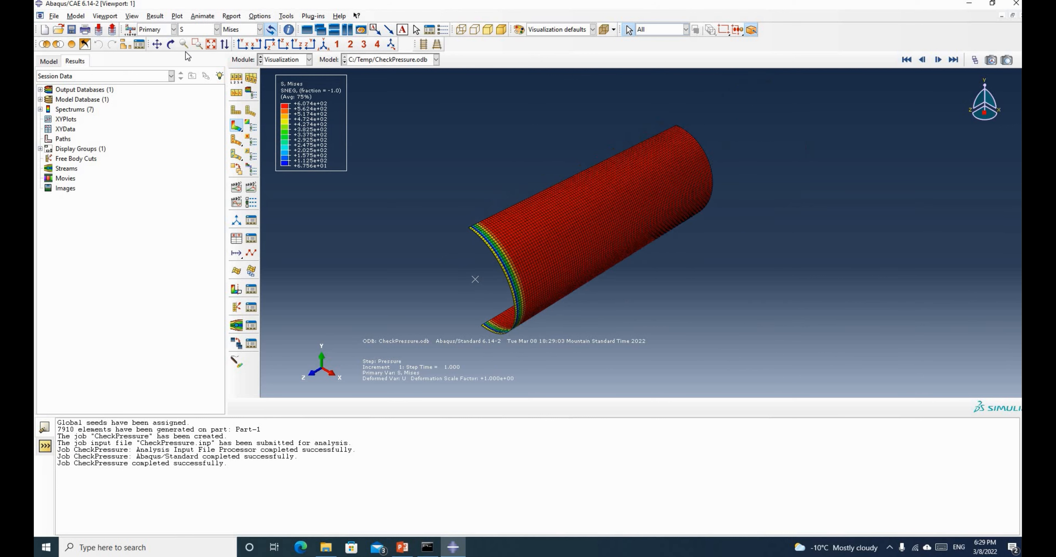
pyautogui.click(171, 44)
pyautogui.moveTo(714, 215); pyautogui.dragTo(304, 116)
pyautogui.moveTo(756, 250); pyautogui.dragTo(316, 108)
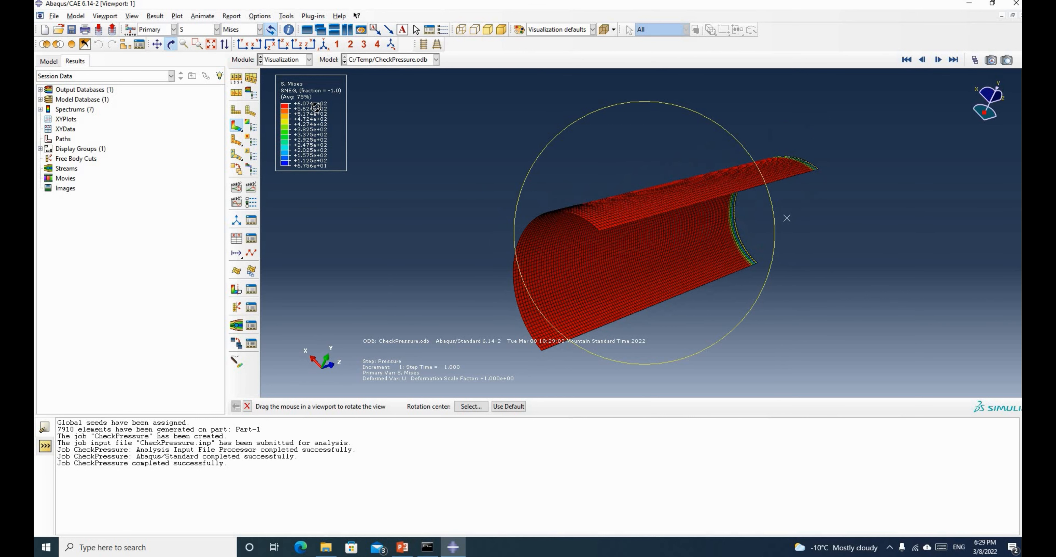
pyautogui.moveTo(579, 172); pyautogui.dragTo(621, 299)
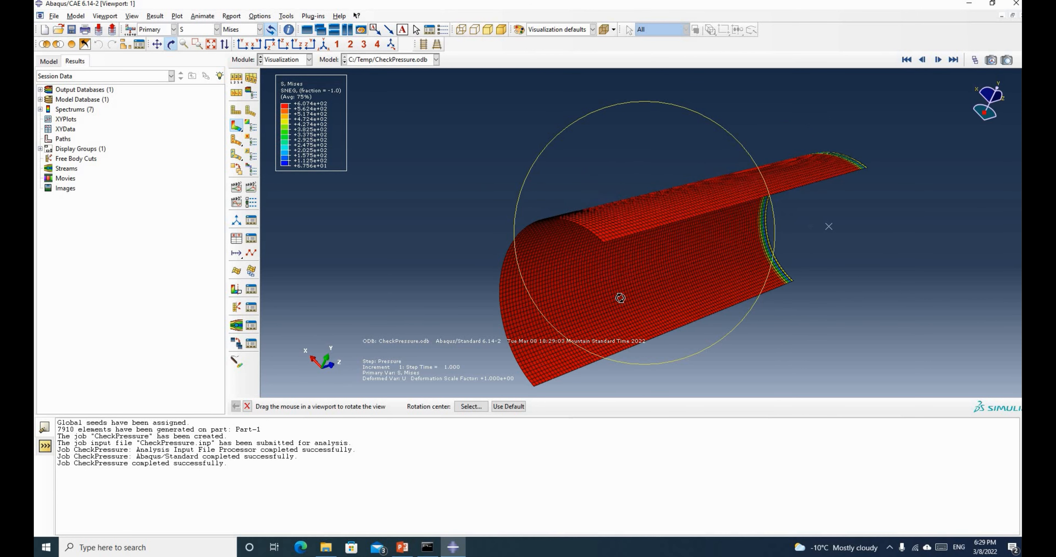
pyautogui.moveTo(552, 297); pyautogui.dragTo(552, 274)
pyautogui.moveTo(753, 199); pyautogui.dragTo(735, 175)
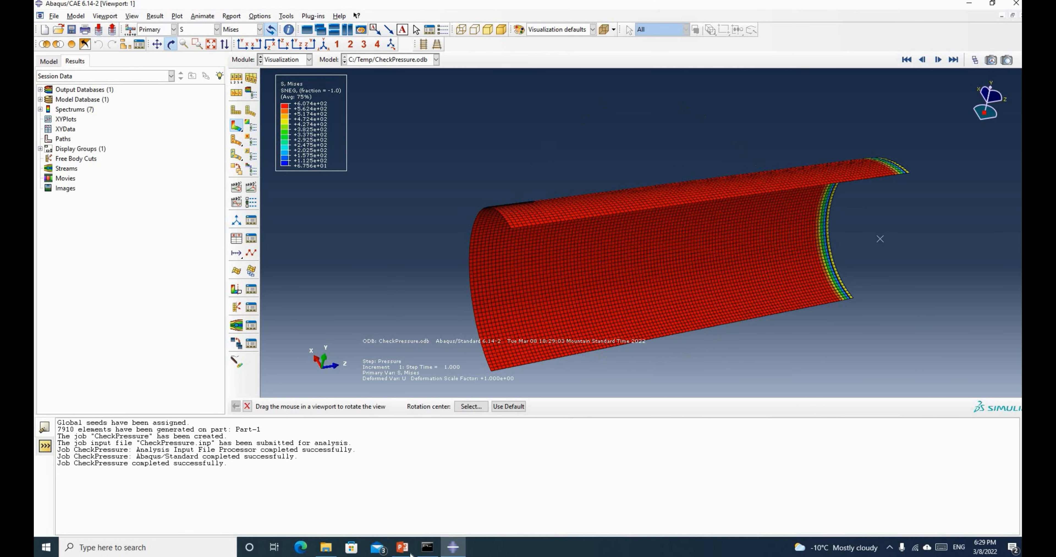
pyautogui.click(402, 547)
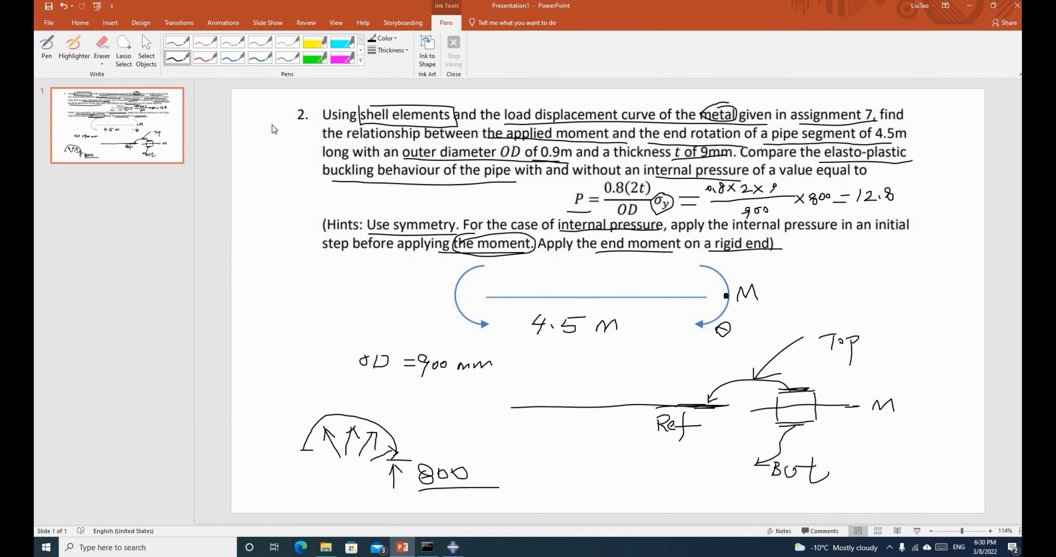
# With the black pen, sketch a box, a long line through it and an arrow at the slide's lower right
pyautogui.click(177, 60)
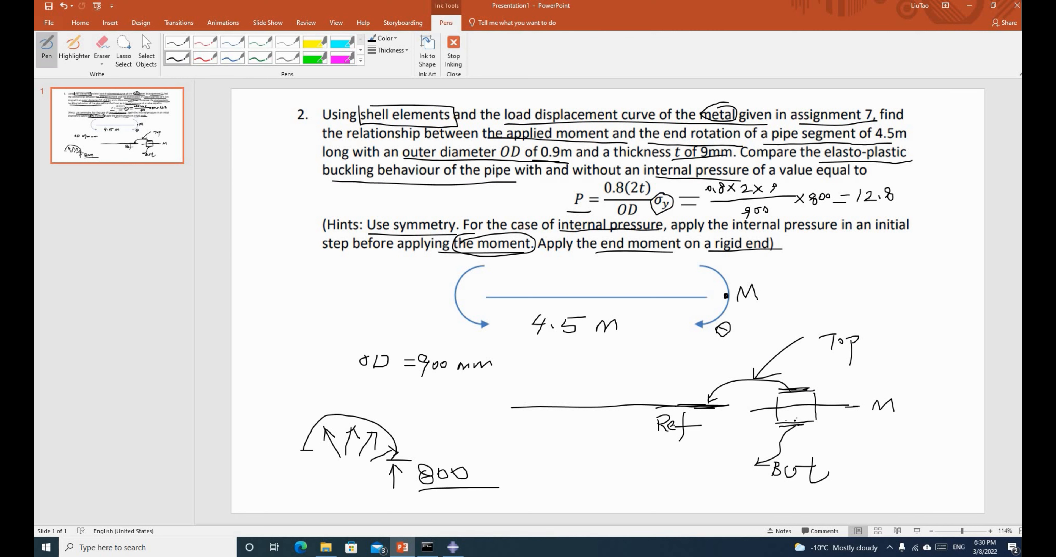
pyautogui.moveTo(793, 425); pyautogui.dragTo(801, 425)
pyautogui.moveTo(863, 438)
pyautogui.mouseDown()
pyautogui.moveTo(865, 468)
pyautogui.moveTo(917, 429)
pyautogui.moveTo(917, 467)
pyautogui.moveTo(899, 465)
pyautogui.mouseUp()
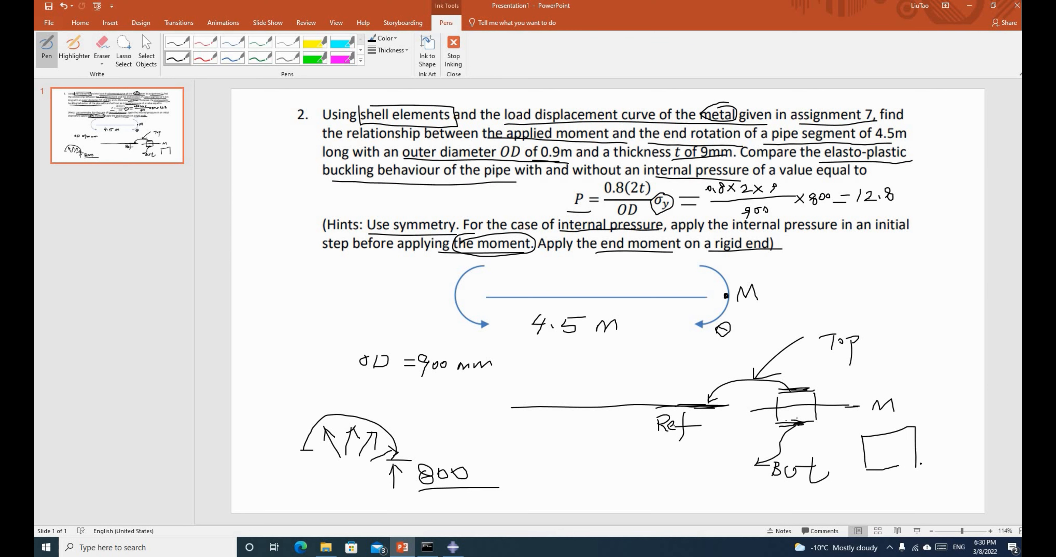
pyautogui.moveTo(828, 462); pyautogui.dragTo(949, 444)
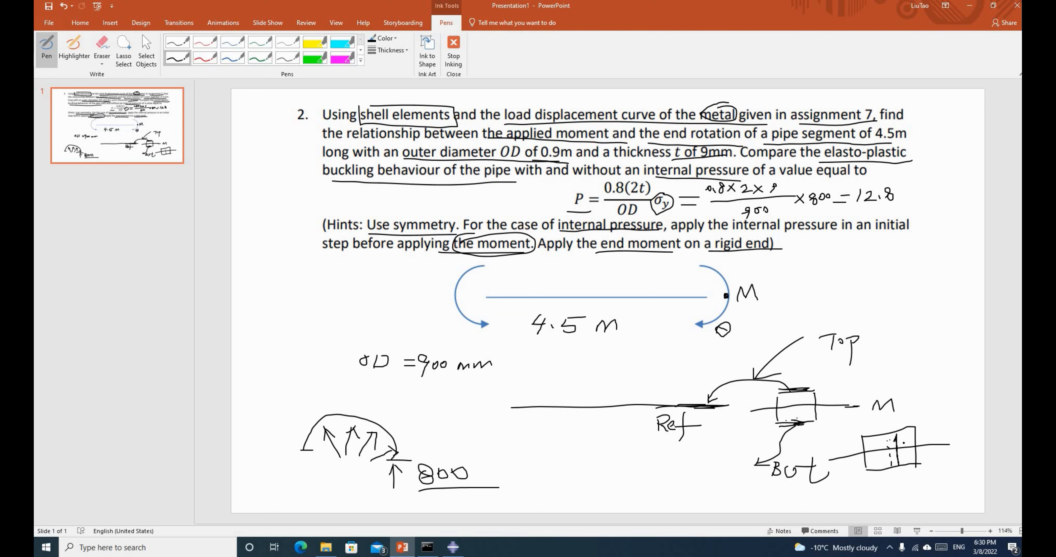
pyautogui.moveTo(898, 464); pyautogui.dragTo(902, 443)
pyautogui.click(454, 547)
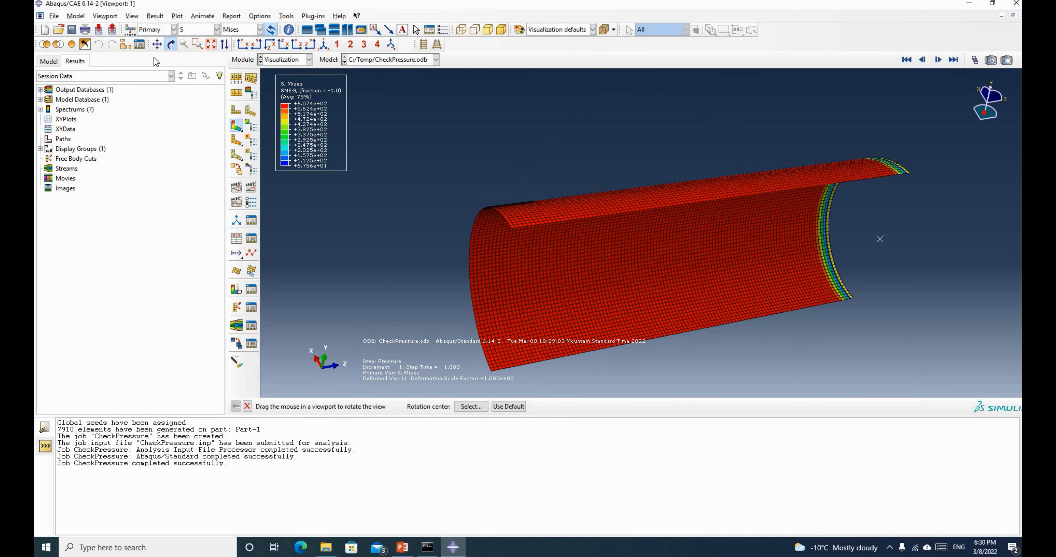
# Open the Field Output settings from the Result menu
pyautogui.click(133, 16)
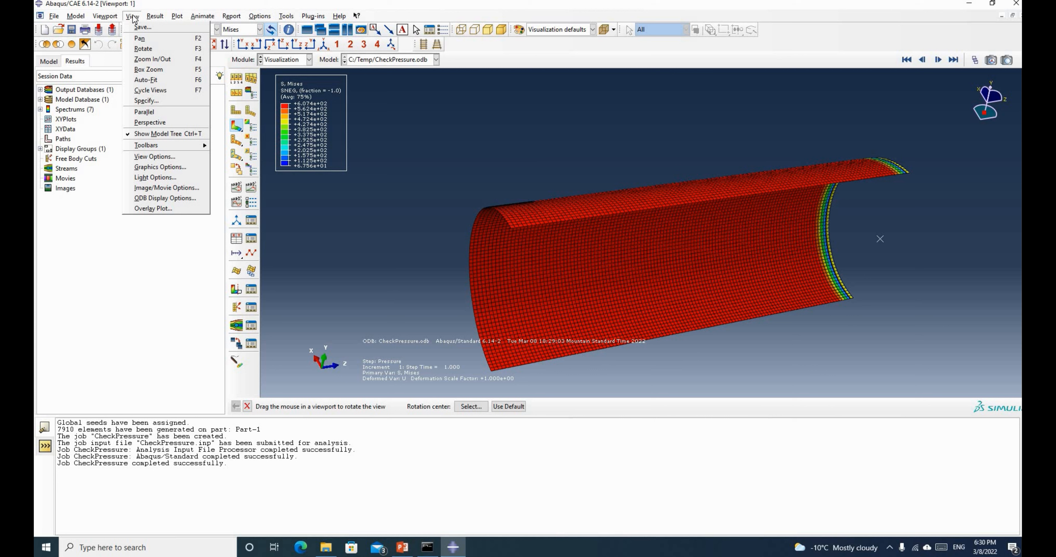
pyautogui.click(305, 5)
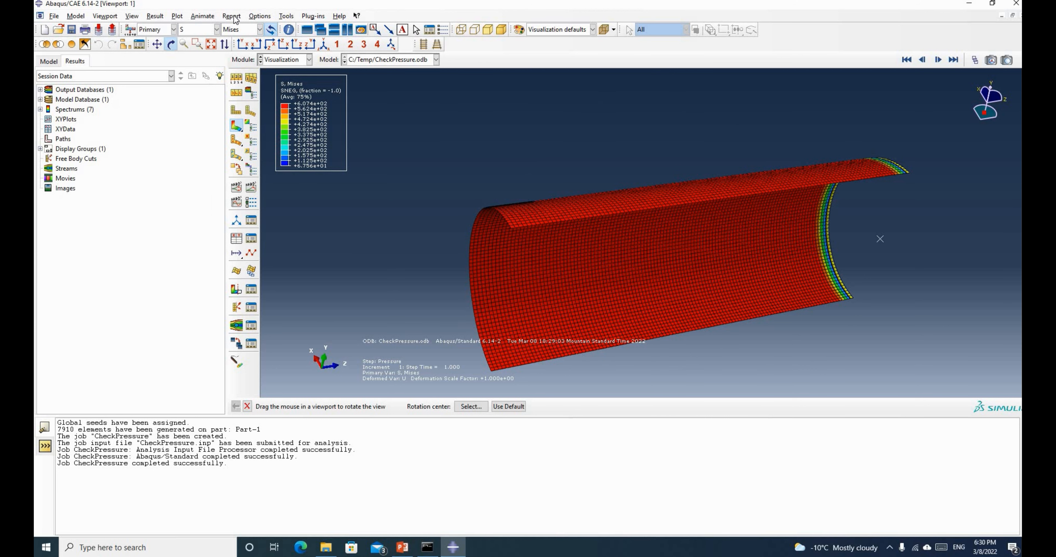
pyautogui.click(159, 16)
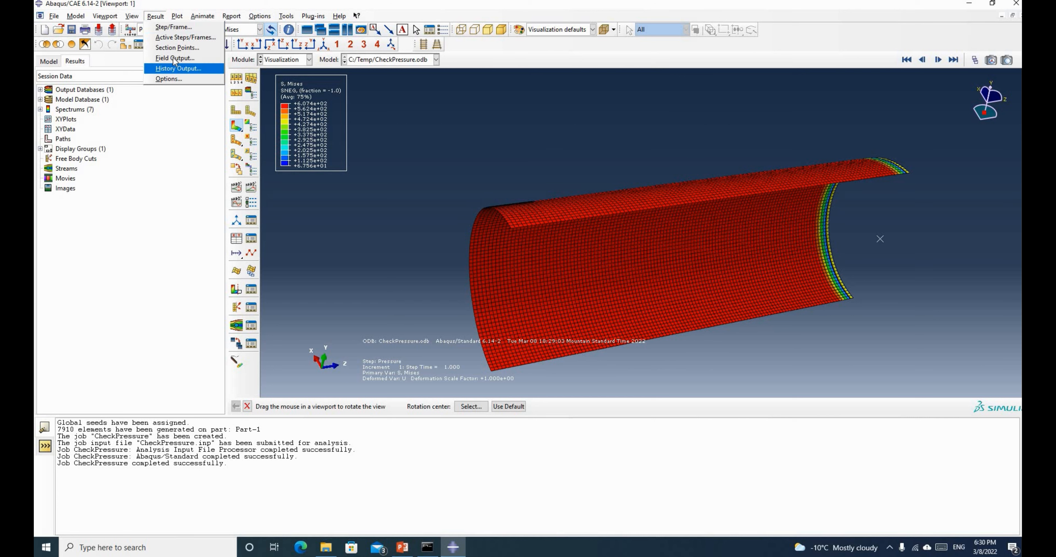
pyautogui.click(177, 68)
pyautogui.click(549, 64)
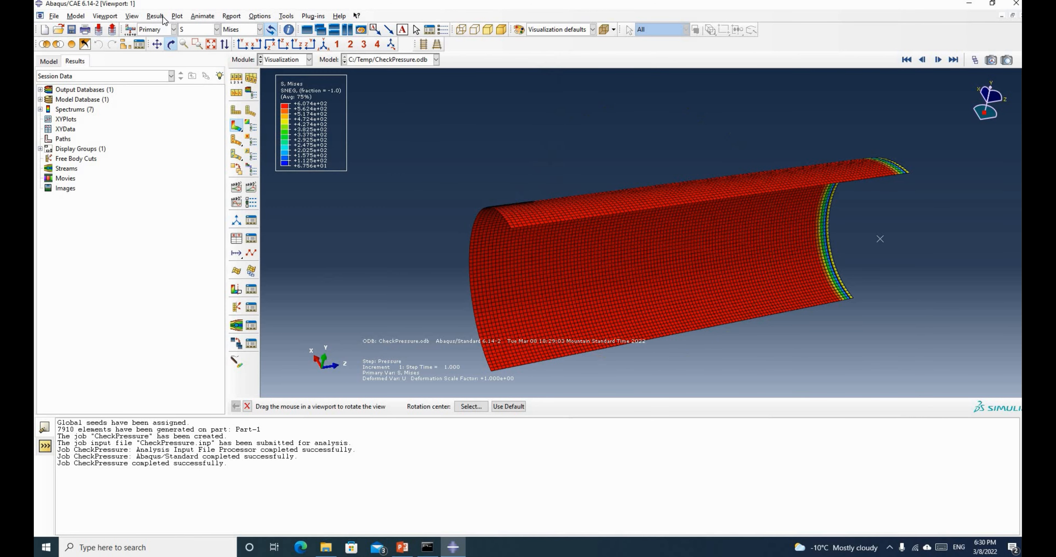
pyautogui.click(160, 17)
pyautogui.click(168, 58)
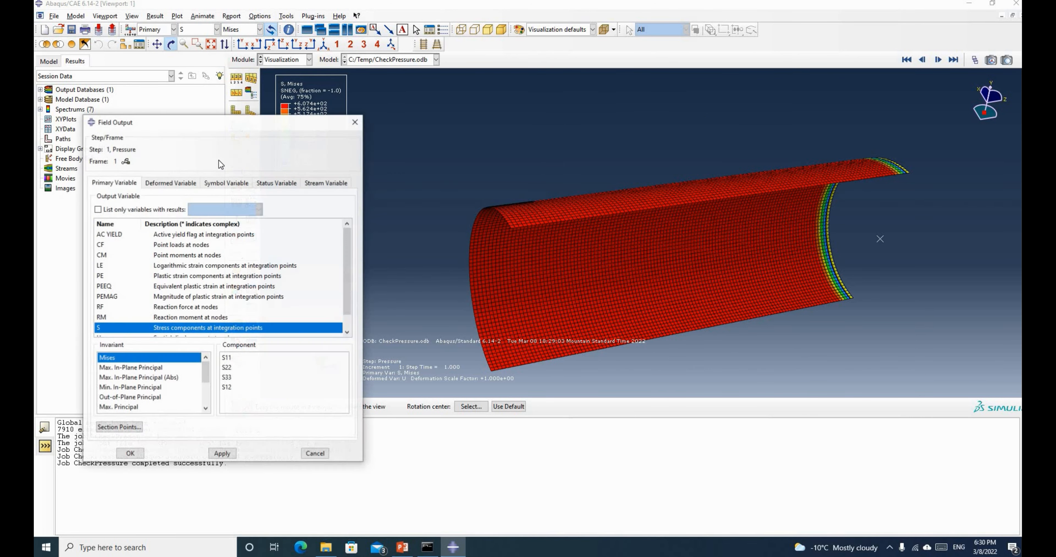
# Set the shell section points to Envelope across all section points and apply
pyautogui.click(122, 427)
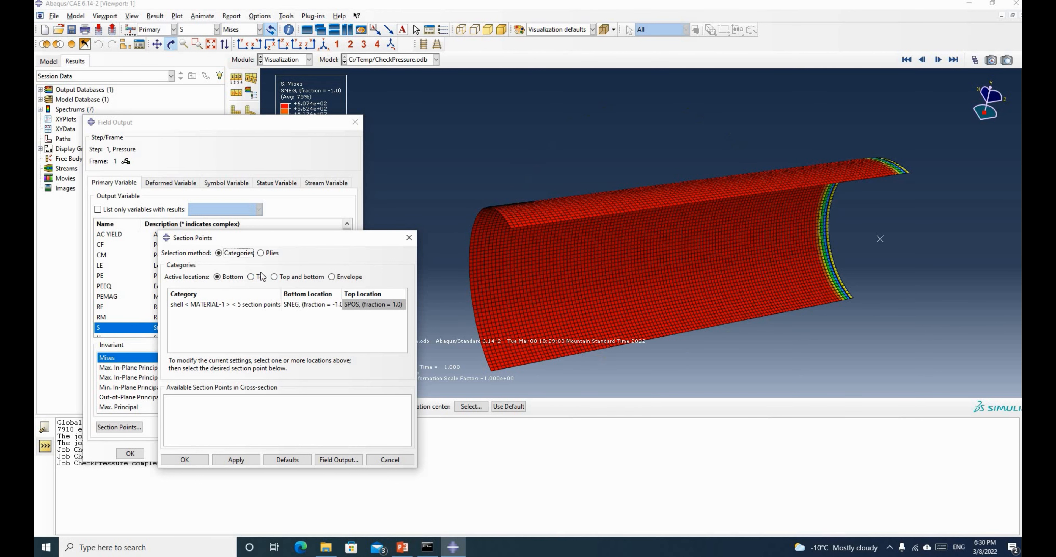
pyautogui.click(251, 277)
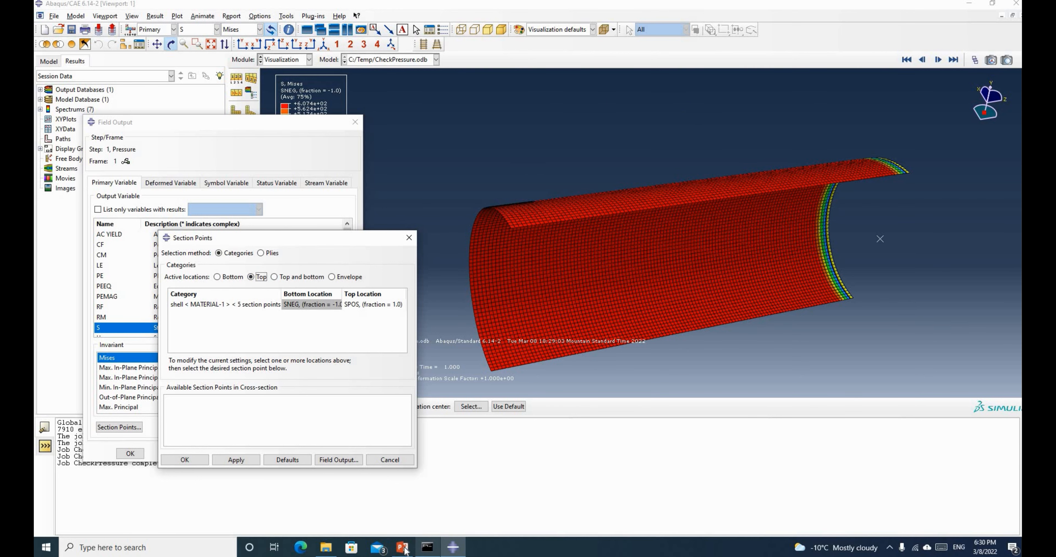
pyautogui.hotkey('alt', 'Tab')
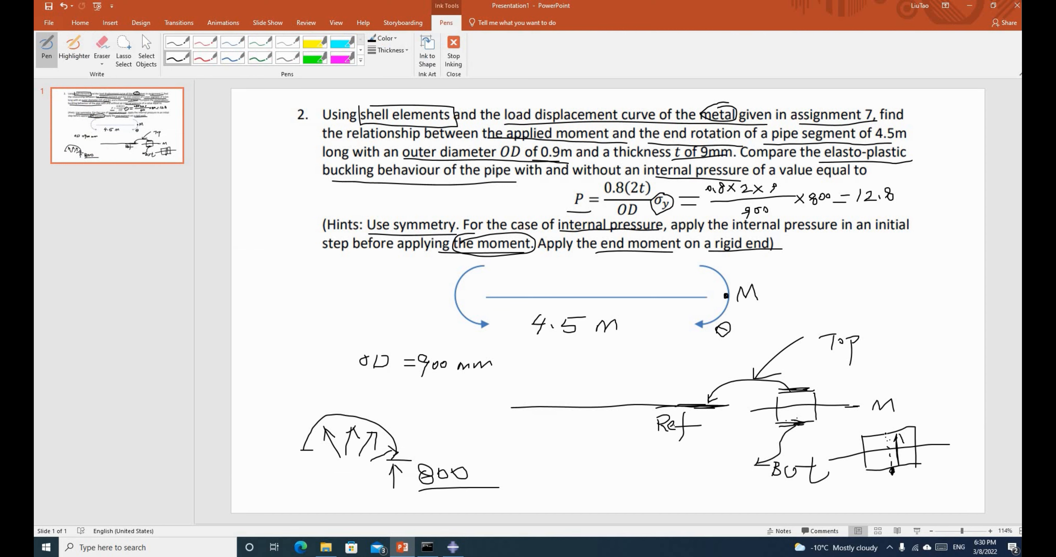
pyautogui.click(452, 548)
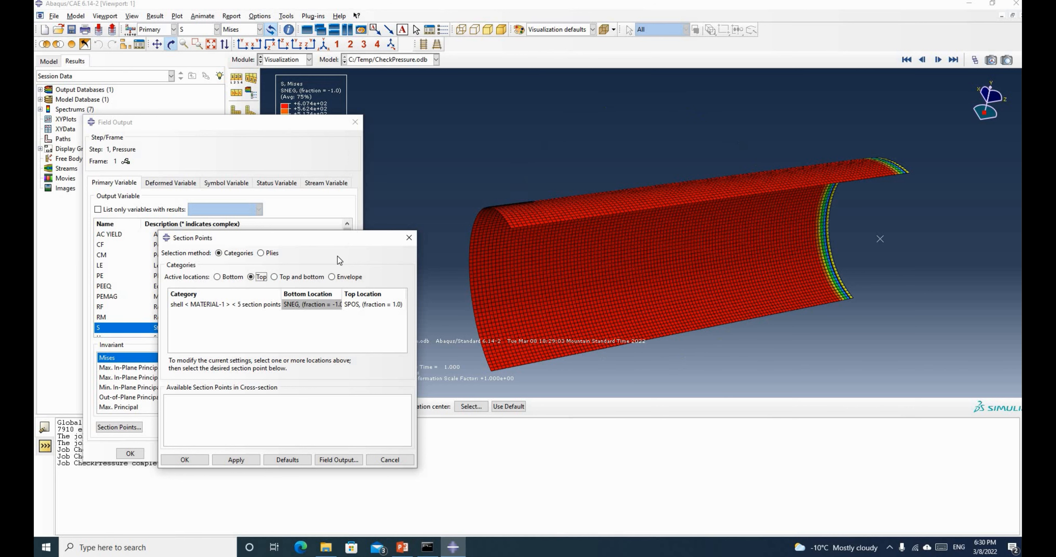
pyautogui.click(333, 276)
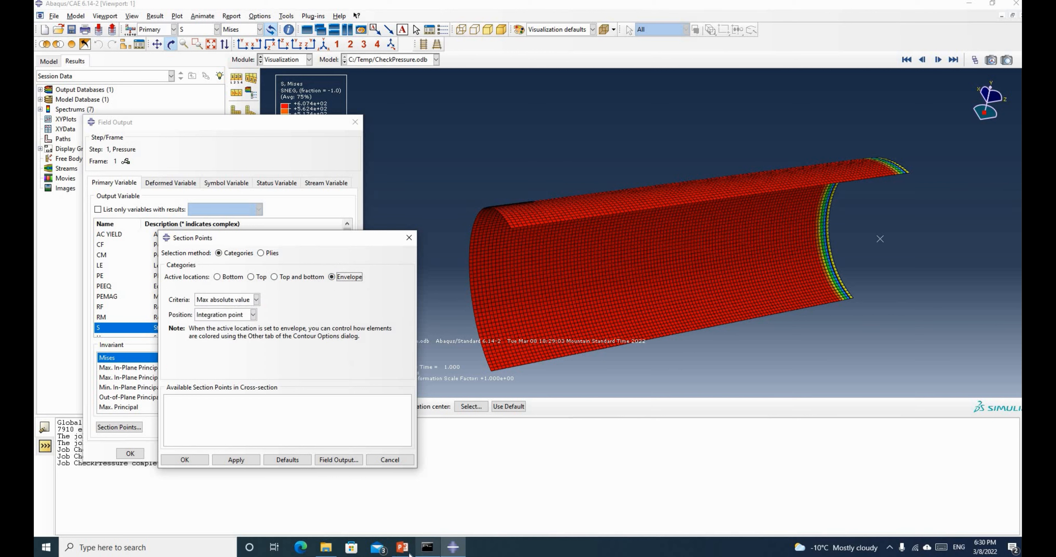
pyautogui.click(402, 547)
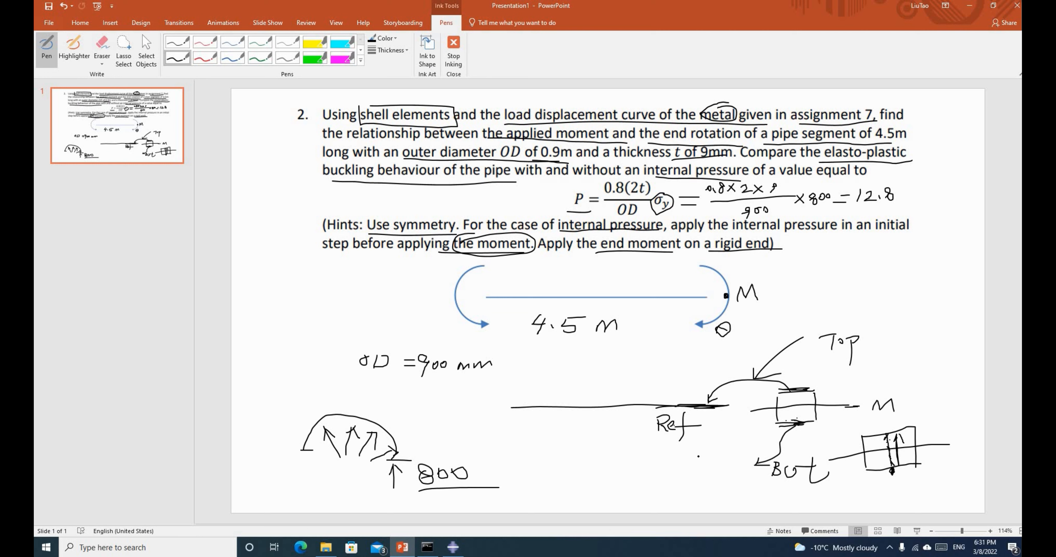
pyautogui.click(452, 547)
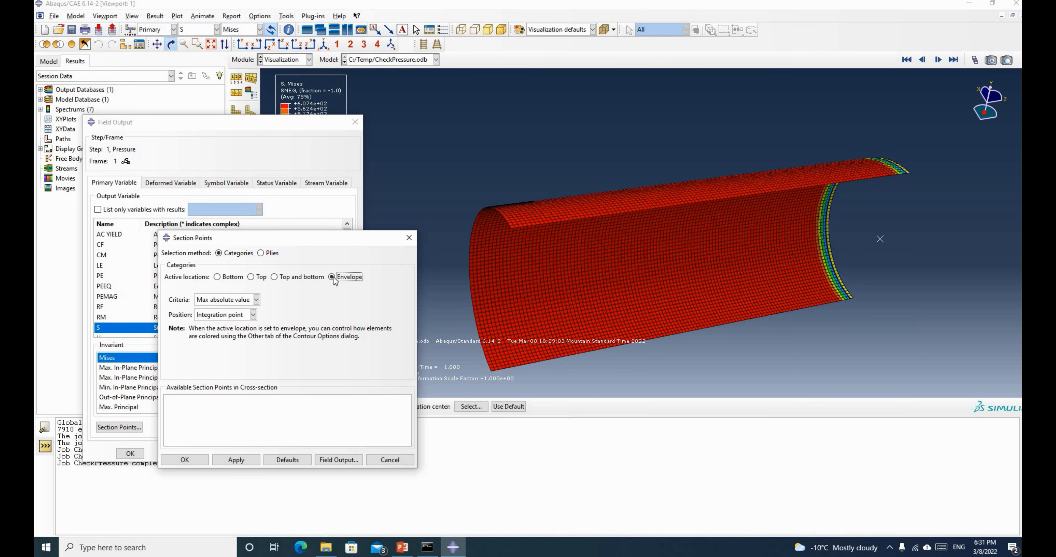
pyautogui.click(193, 459)
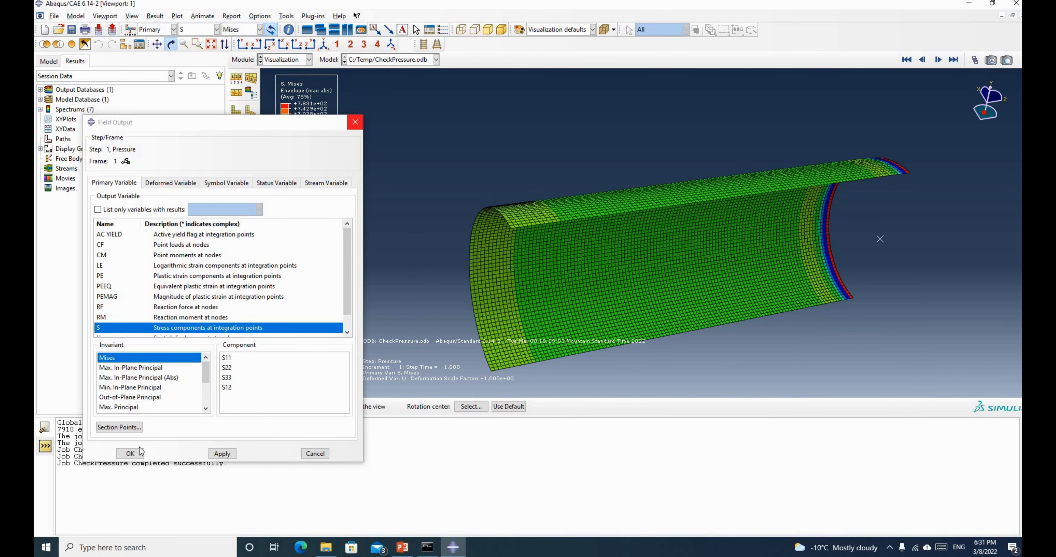
# Rotate the envelope Mises contour plot of the half-pipe to a side-on view
pyautogui.click(131, 454)
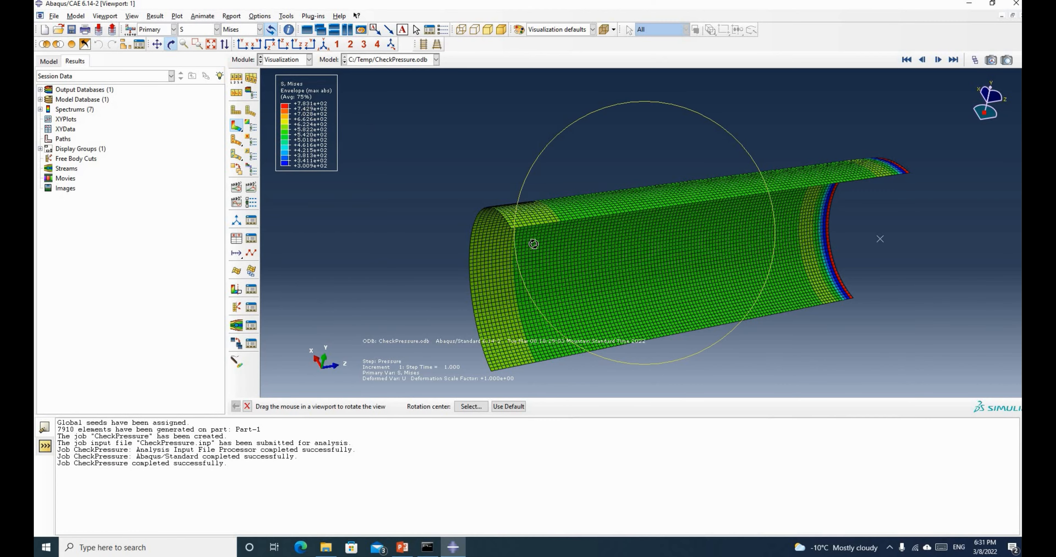
pyautogui.moveTo(527, 237); pyautogui.dragTo(298, 107)
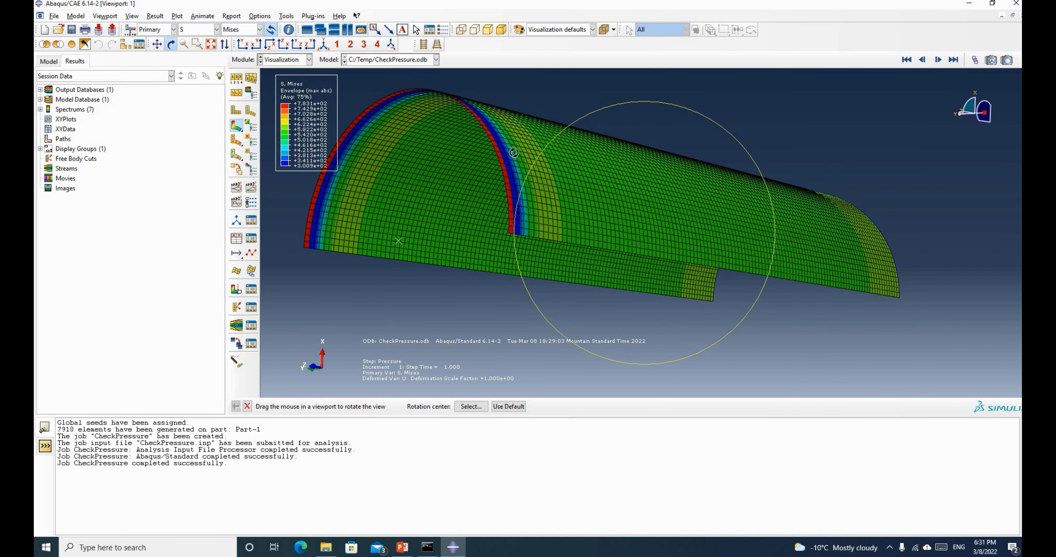
pyautogui.moveTo(762, 205); pyautogui.dragTo(369, 159)
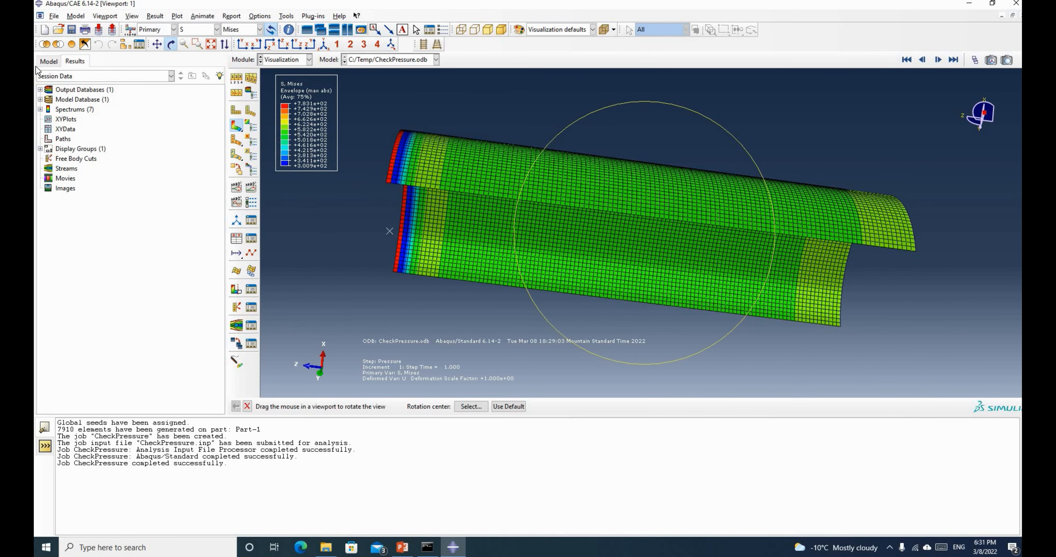
pyautogui.click(54, 61)
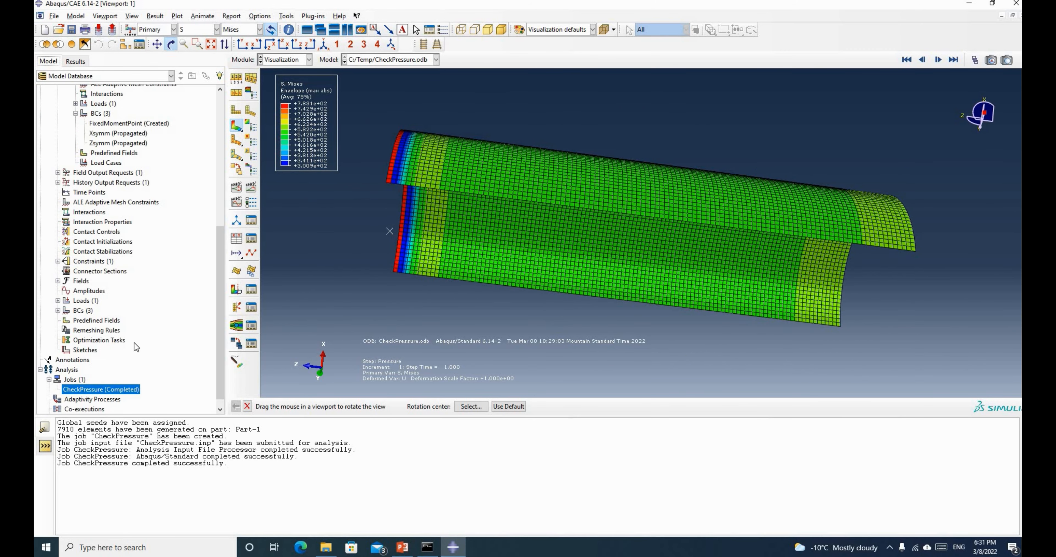
pyautogui.scroll(5, 135, 343)
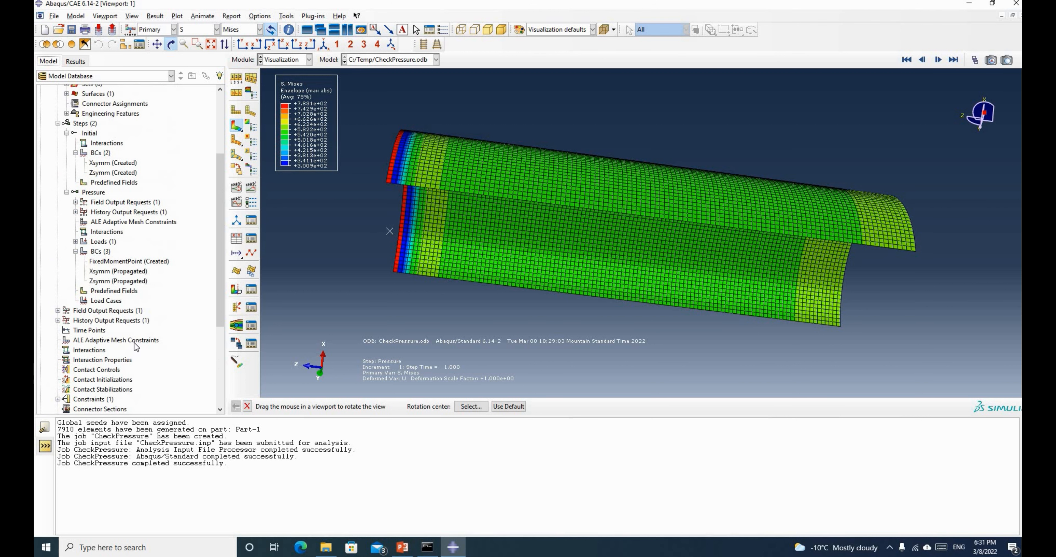
pyautogui.scroll(1, 135, 342)
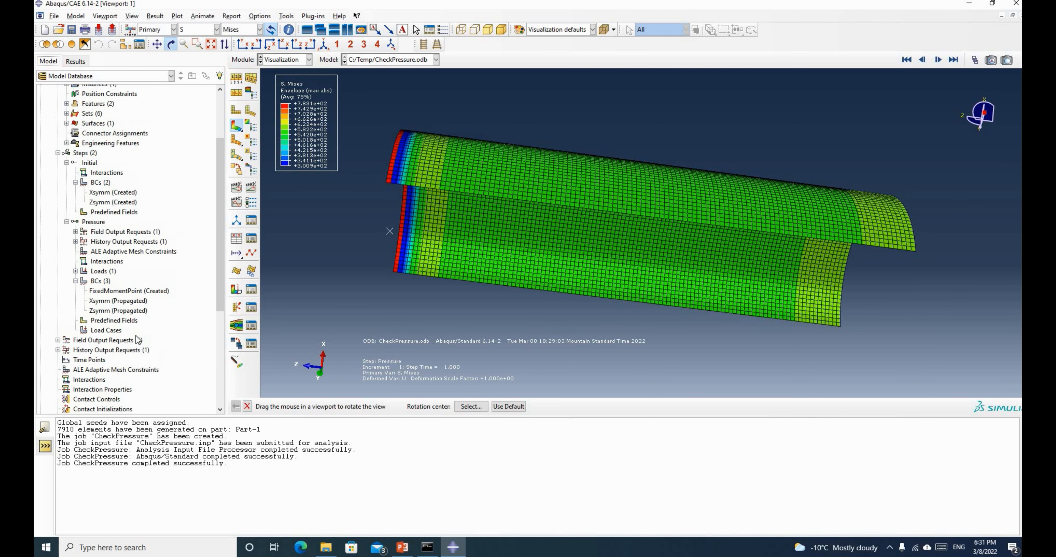
pyautogui.scroll(2, 135, 270)
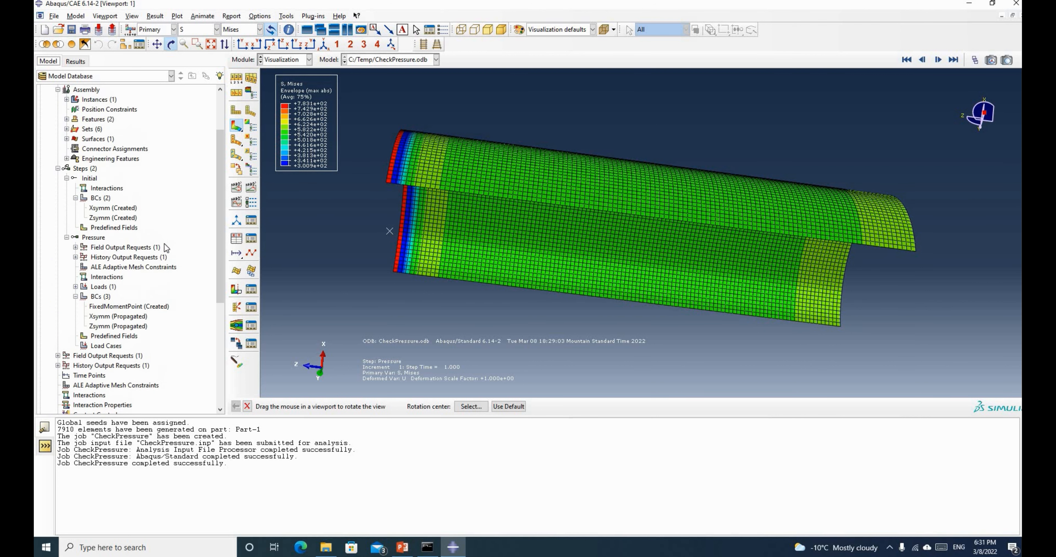
pyautogui.moveTo(513, 233); pyautogui.dragTo(491, 236)
pyautogui.scroll(-1, 491, 236)
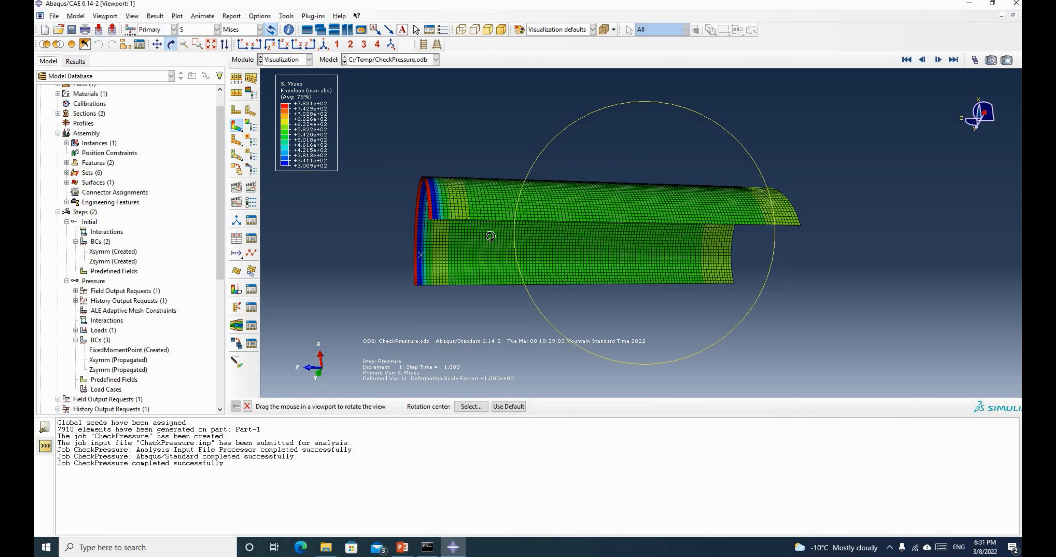
# Create a new Static, Riks step named BucklingAnalysis after the Pressure step
pyautogui.rightClick(88, 216)
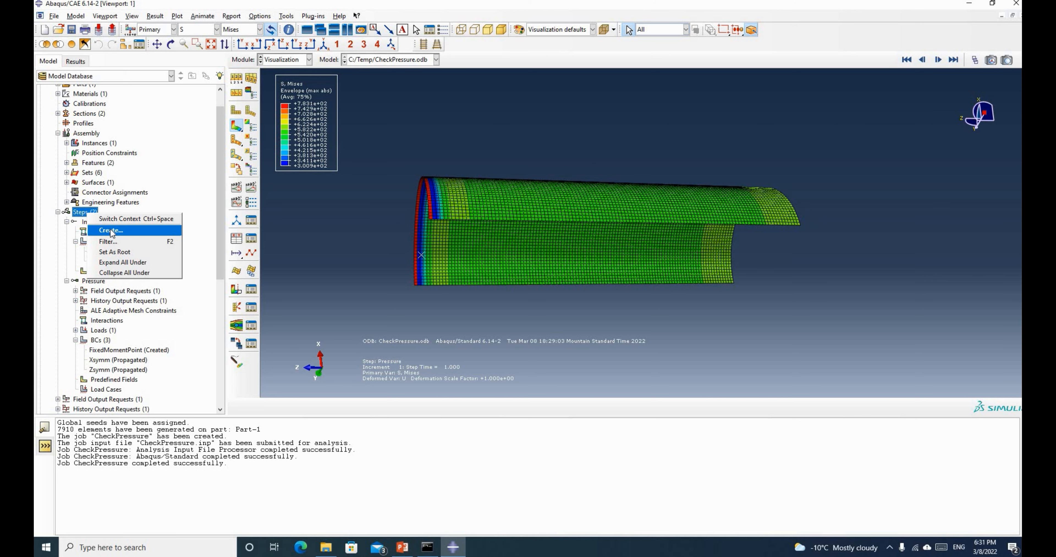
pyautogui.click(111, 231)
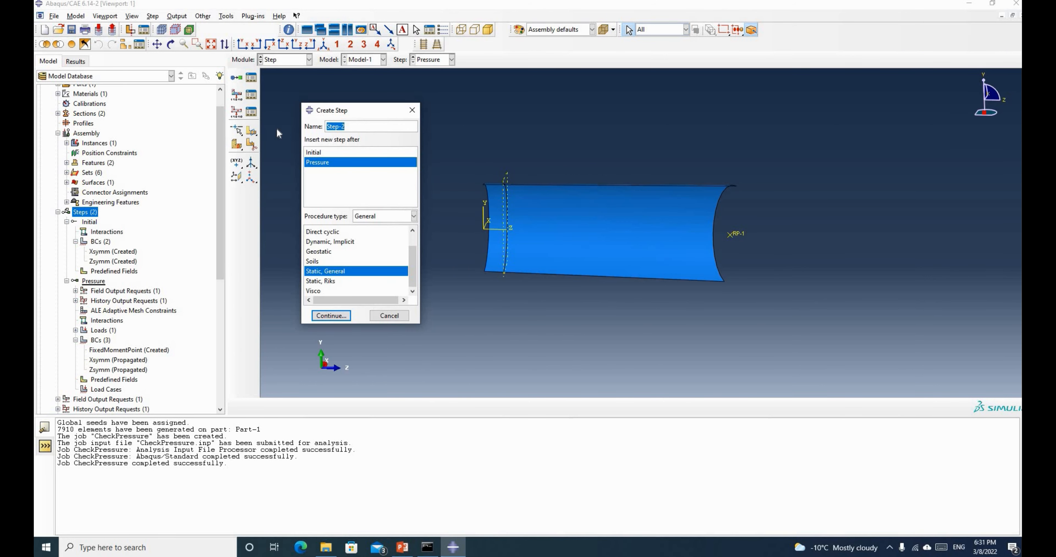
pyautogui.write('BucklingAnalysis')
pyautogui.click(329, 280)
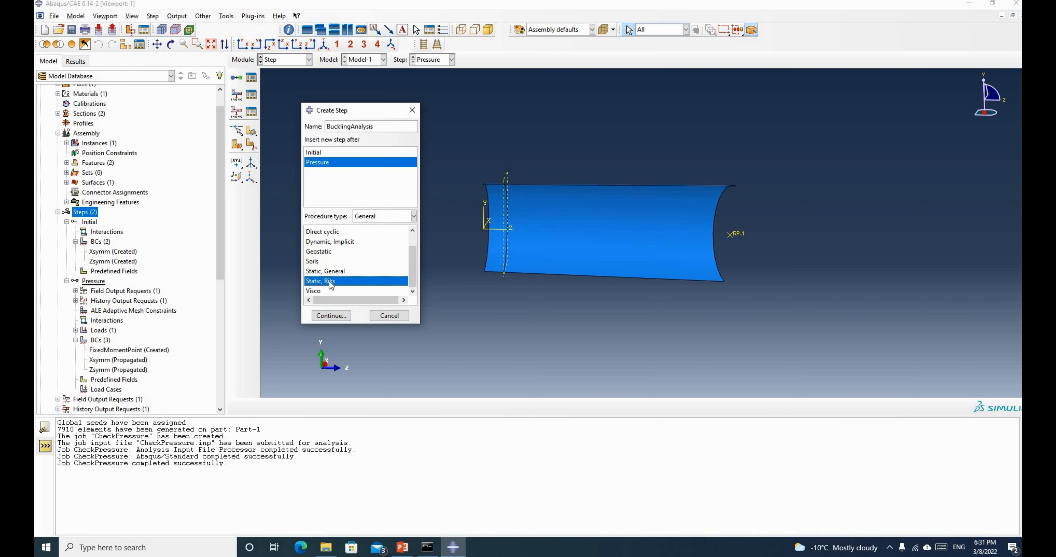
pyautogui.click(340, 317)
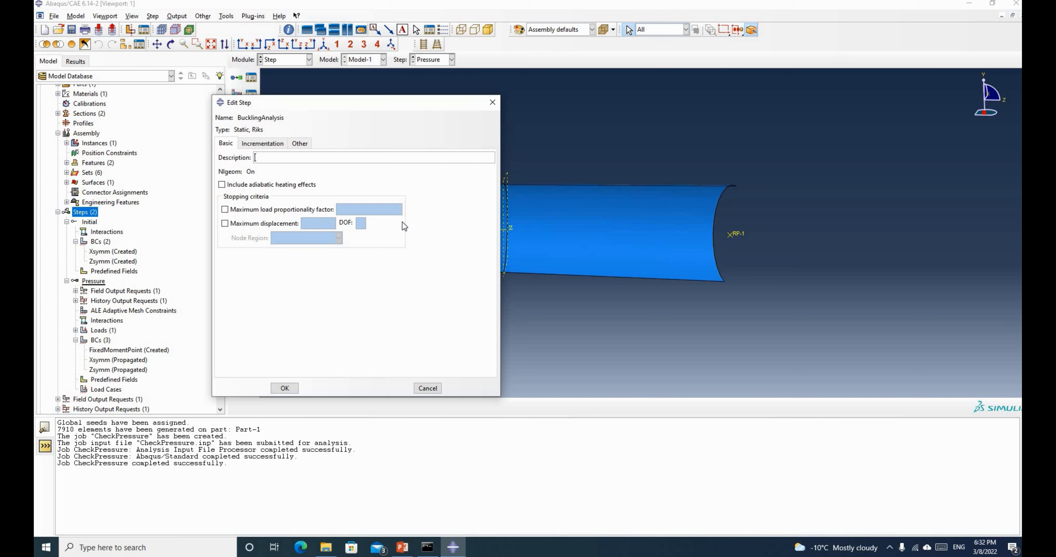
# Set the step's initial arc length increment to 0.1 and save it
pyautogui.click(272, 145)
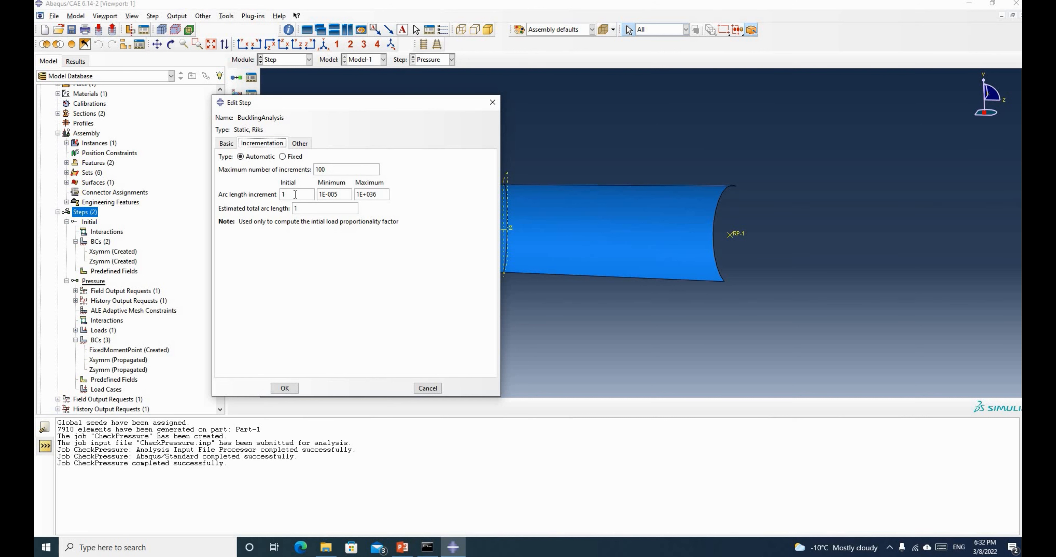
pyautogui.press('Tab')
pyautogui.write('0.1')
pyautogui.click(291, 389)
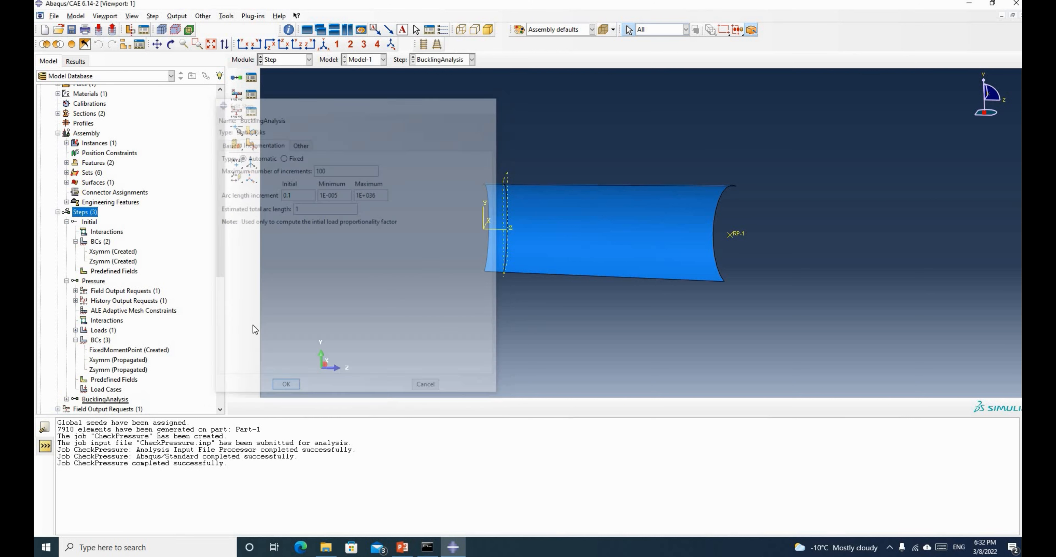
pyautogui.scroll(-3, 126, 263)
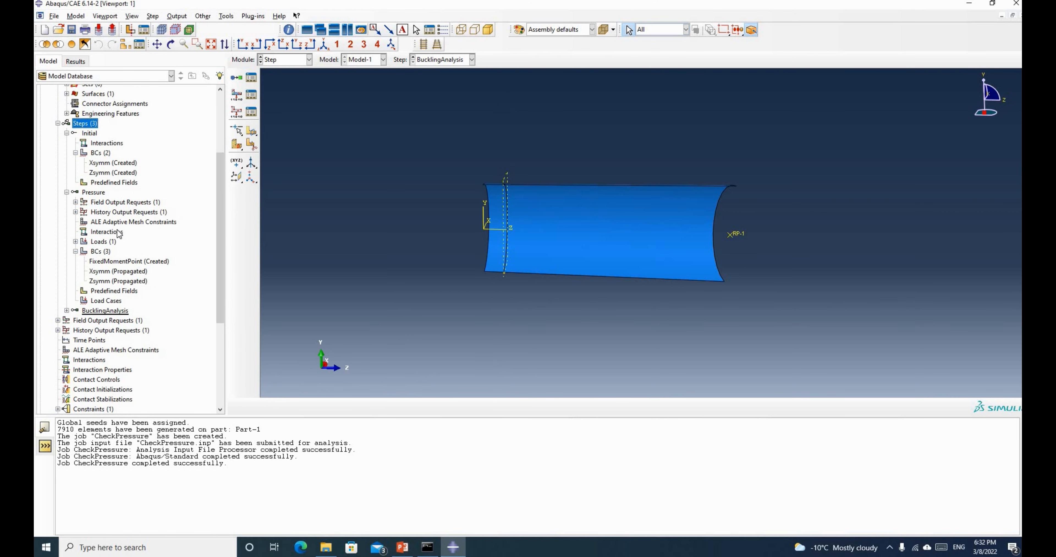
# Review the Xsymm, Zsymm and FixedMomentPoint boundary conditions in the Initial and Pressure steps
pyautogui.scroll(3, 94, 263)
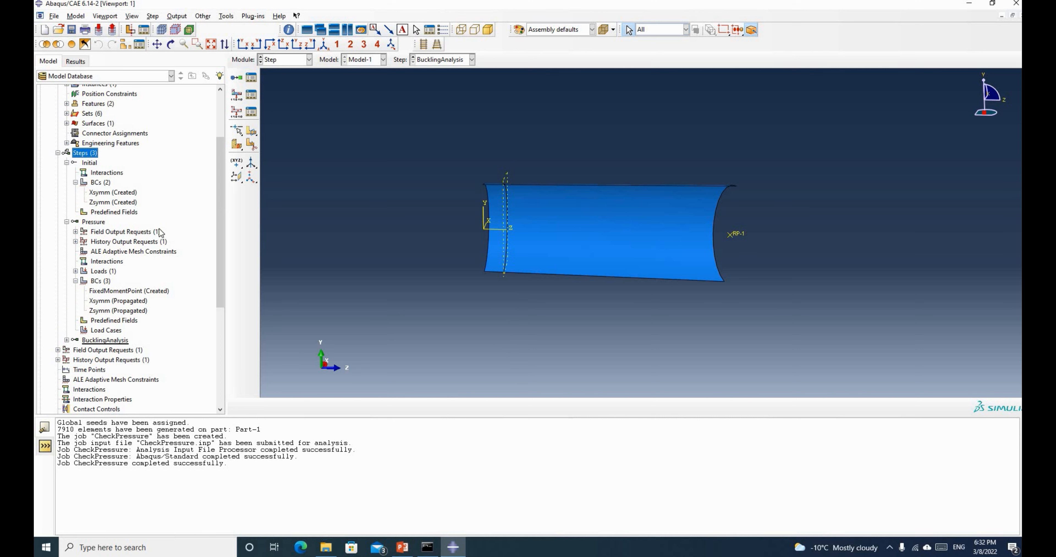
pyautogui.scroll(3, 103, 246)
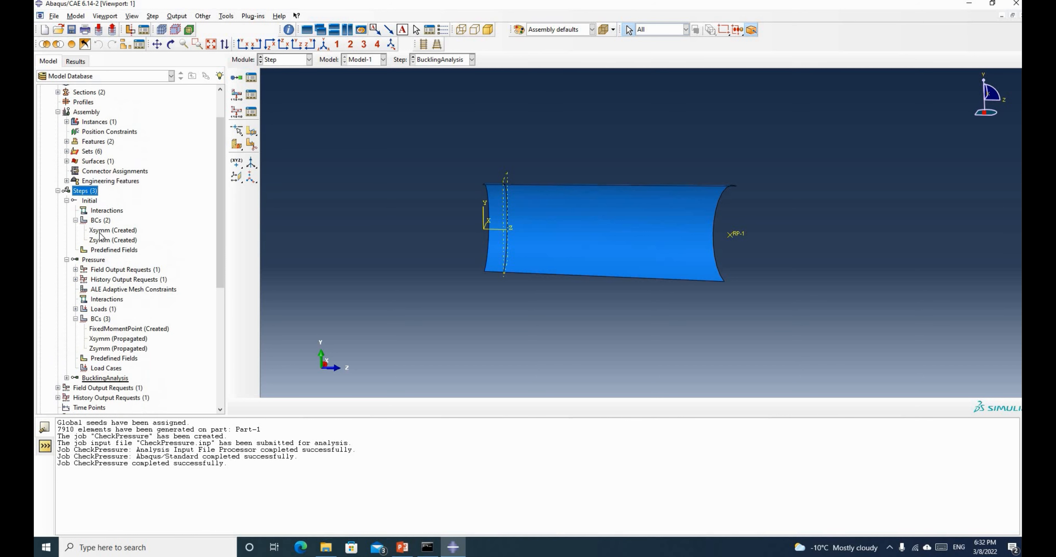
pyautogui.scroll(-2, 100, 249)
pyautogui.scroll(2, 100, 249)
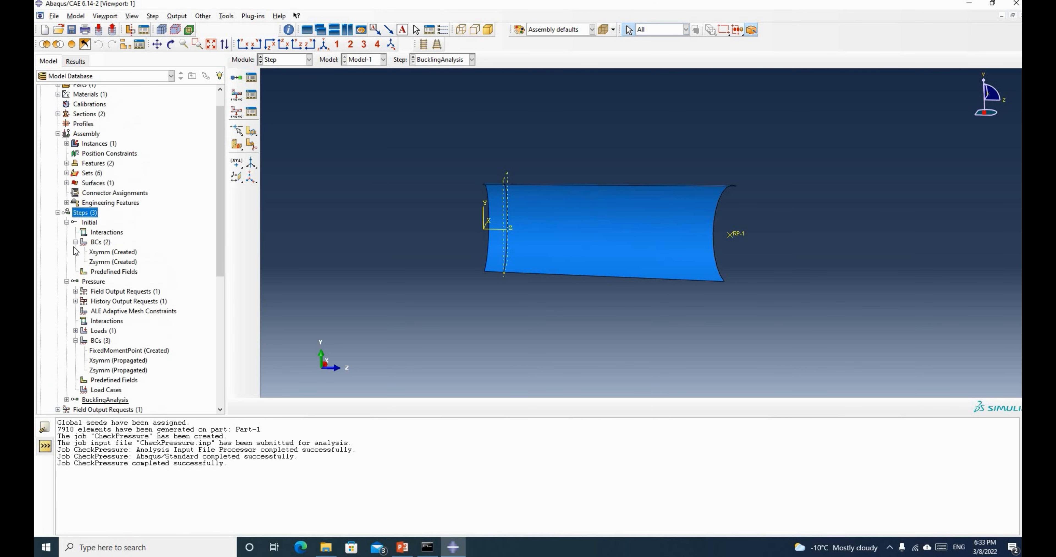
pyautogui.scroll(-3, 67, 312)
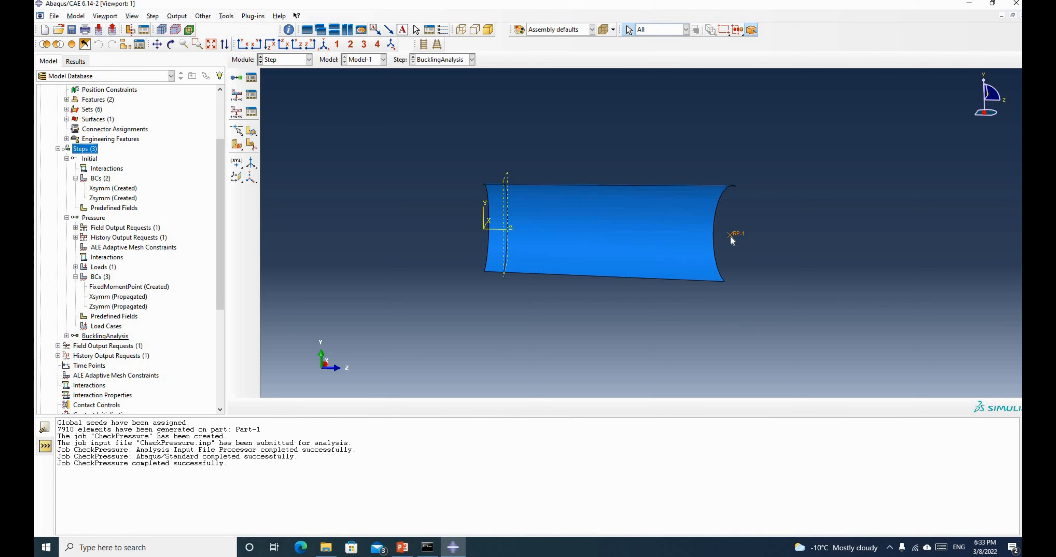
pyautogui.scroll(-1, 130, 289)
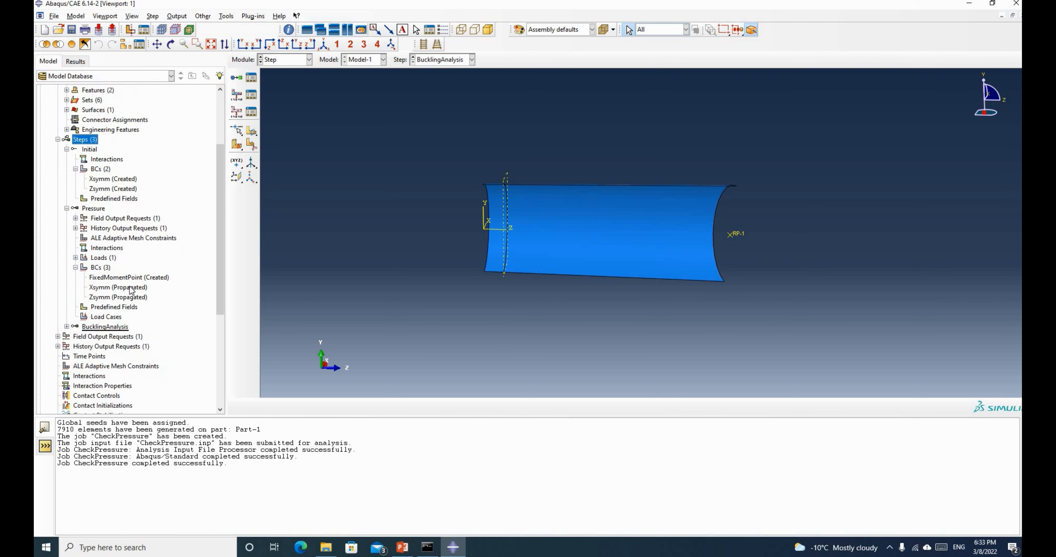
pyautogui.scroll(-1, 131, 289)
pyautogui.scroll(2, 123, 279)
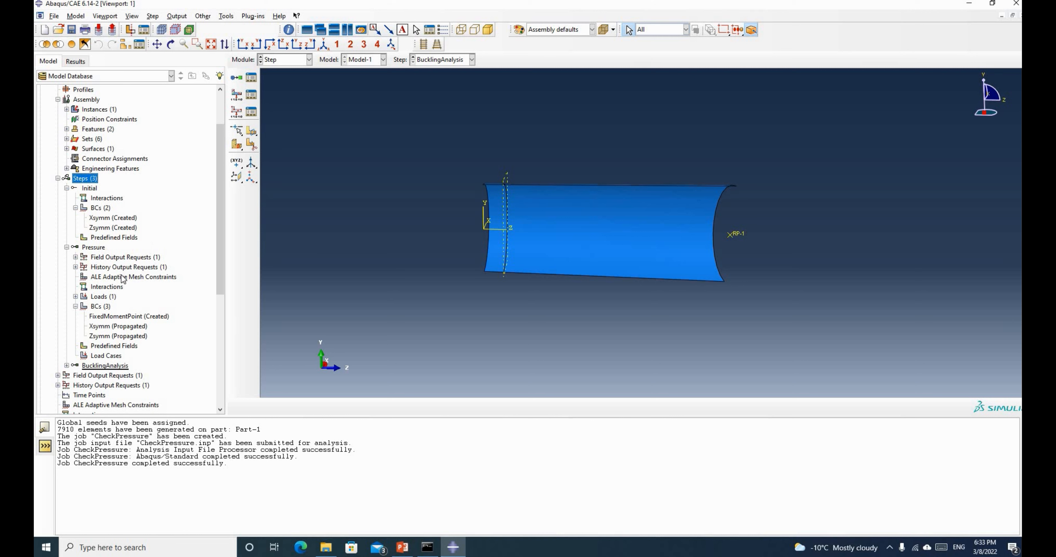
pyautogui.click(115, 219)
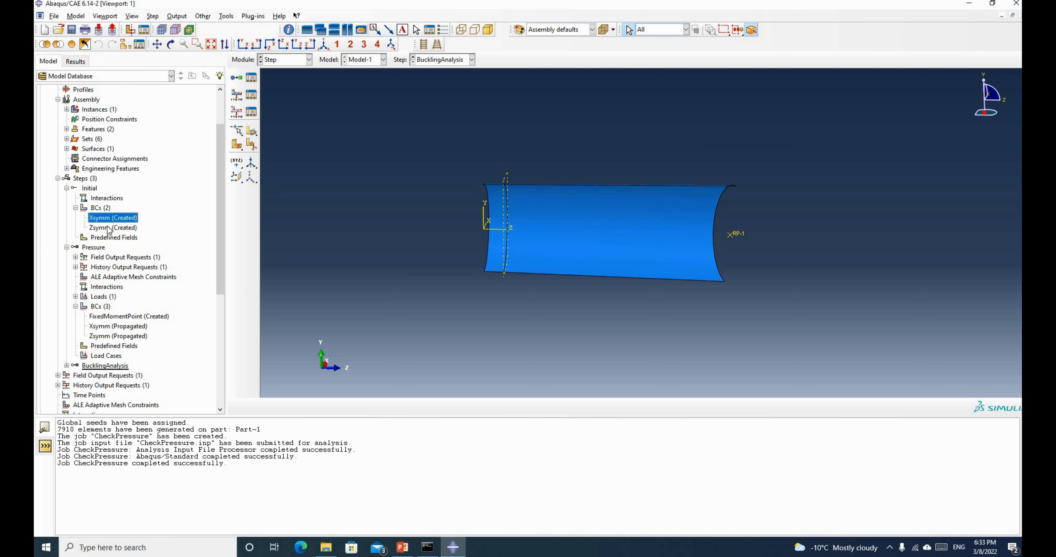
pyautogui.click(109, 229)
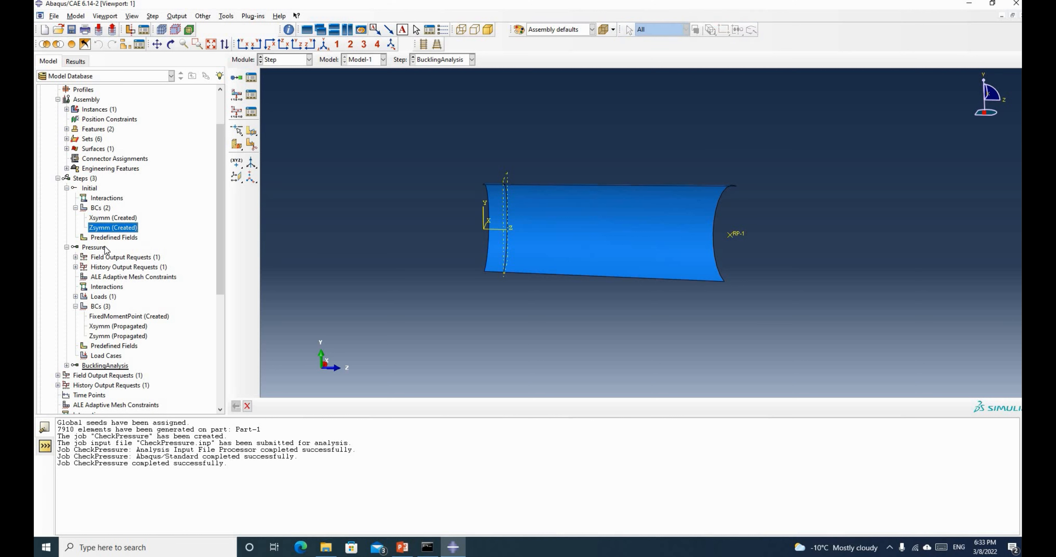
pyautogui.scroll(-3, 97, 164)
pyautogui.click(96, 160)
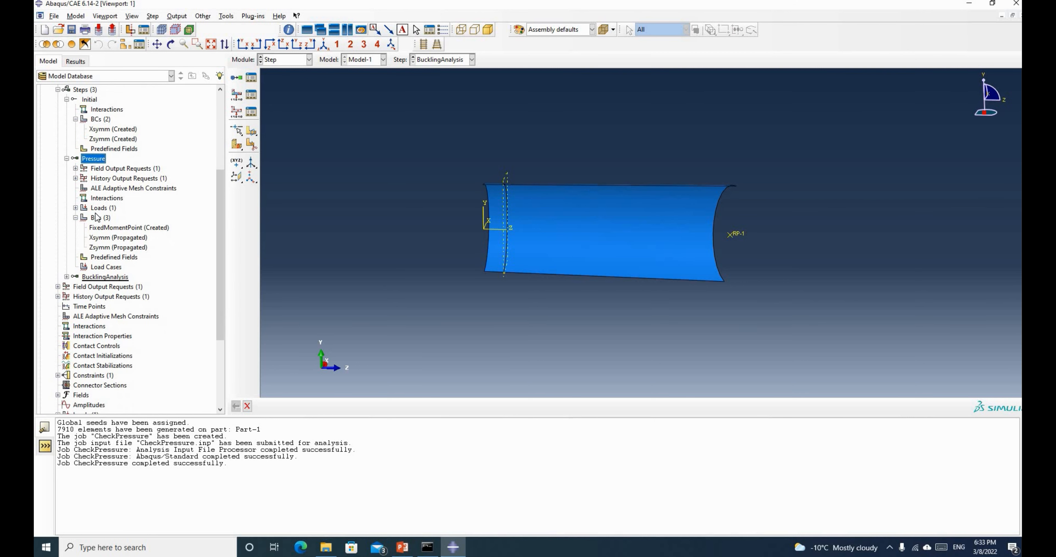
pyautogui.click(106, 239)
pyautogui.click(107, 248)
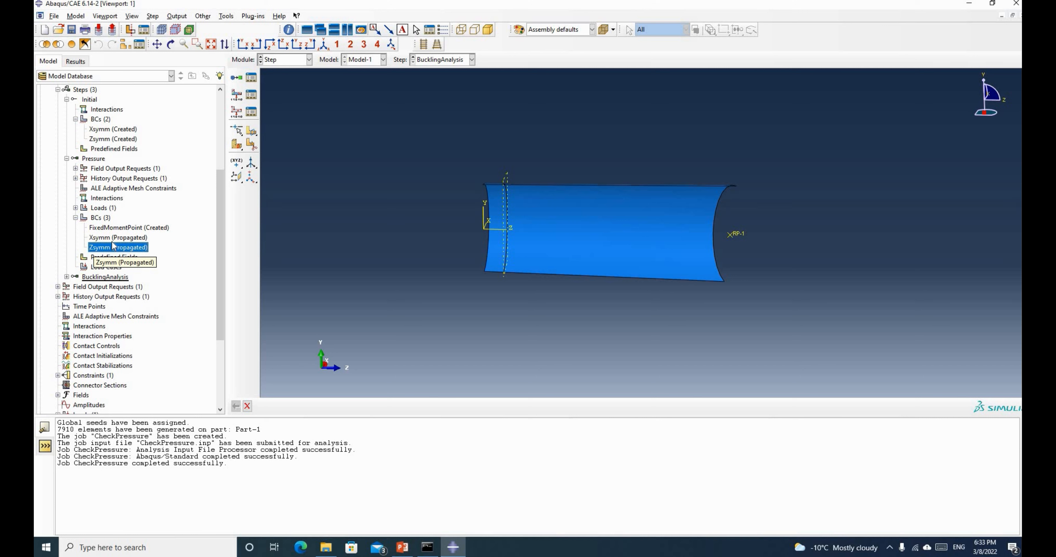
pyautogui.click(121, 228)
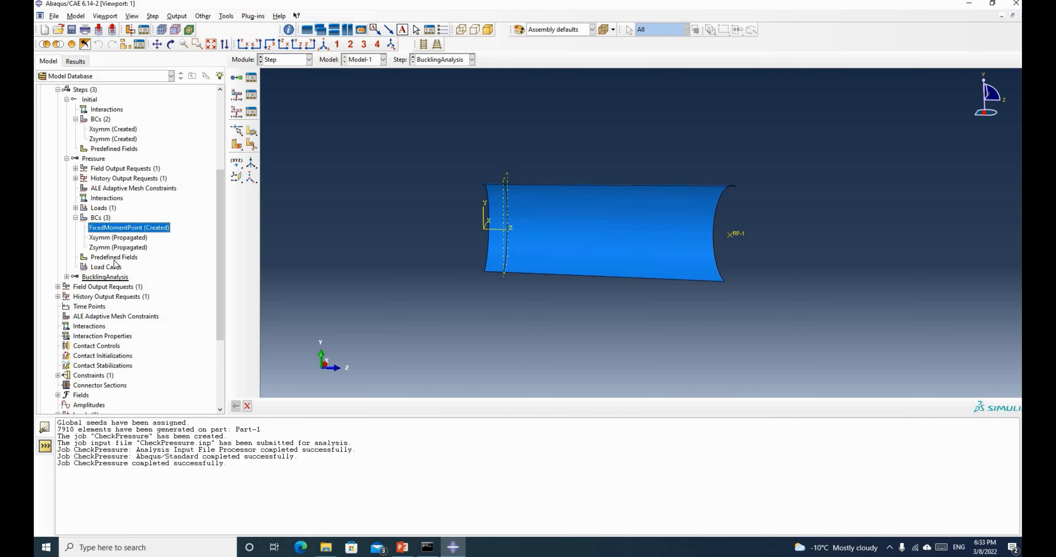
# Deactivate FixedMomentPoint under the BucklingAnalysis step's boundary conditions
pyautogui.scroll(-1, 67, 251)
pyautogui.click(66, 248)
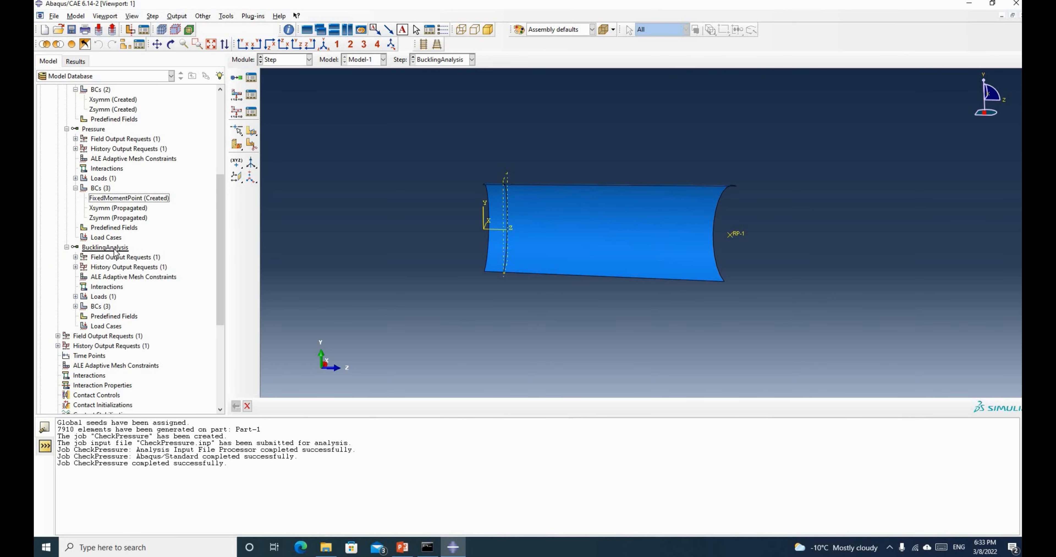
pyautogui.scroll(-1, 82, 272)
pyautogui.click(75, 277)
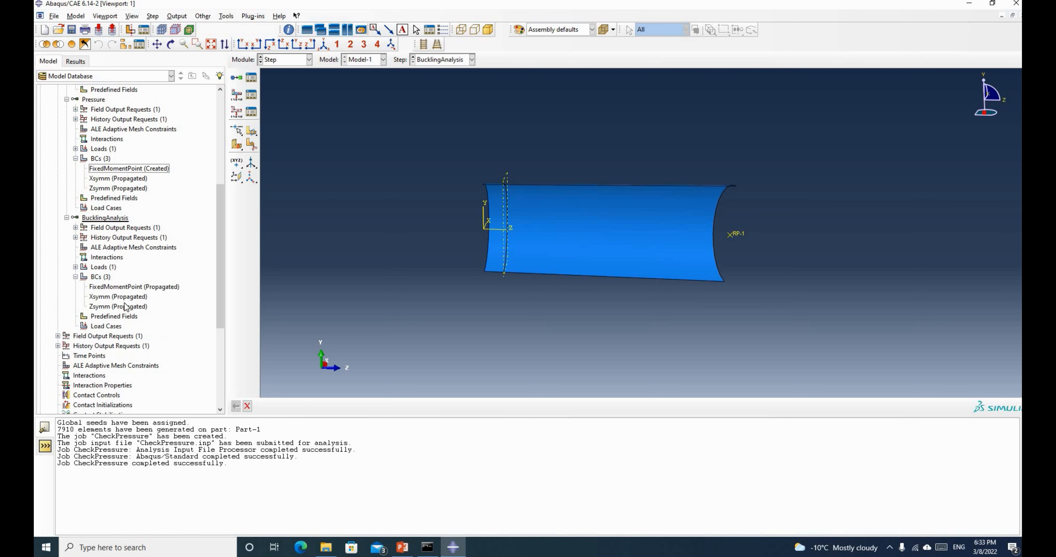
pyautogui.click(137, 287)
pyautogui.rightClick(137, 287)
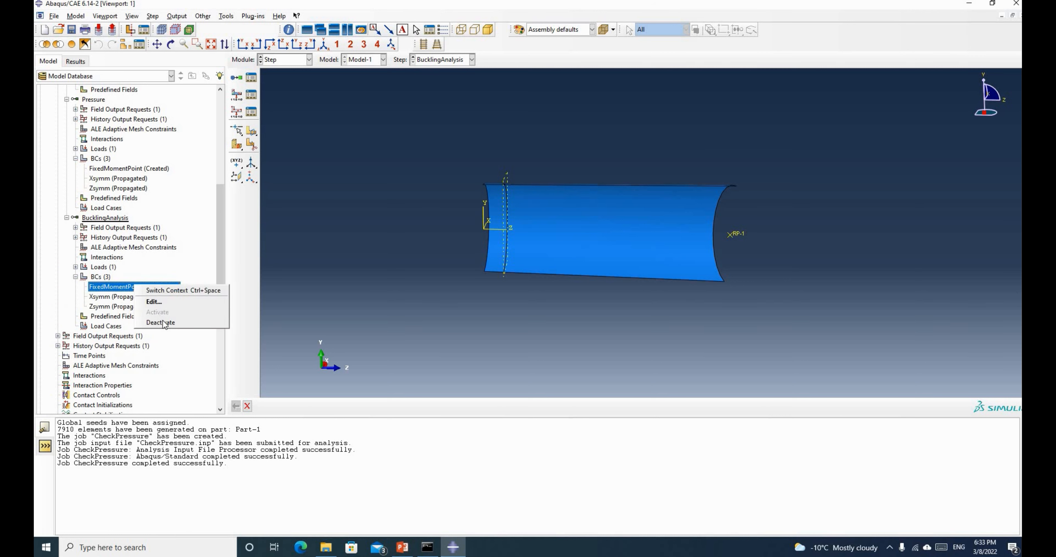
pyautogui.click(162, 322)
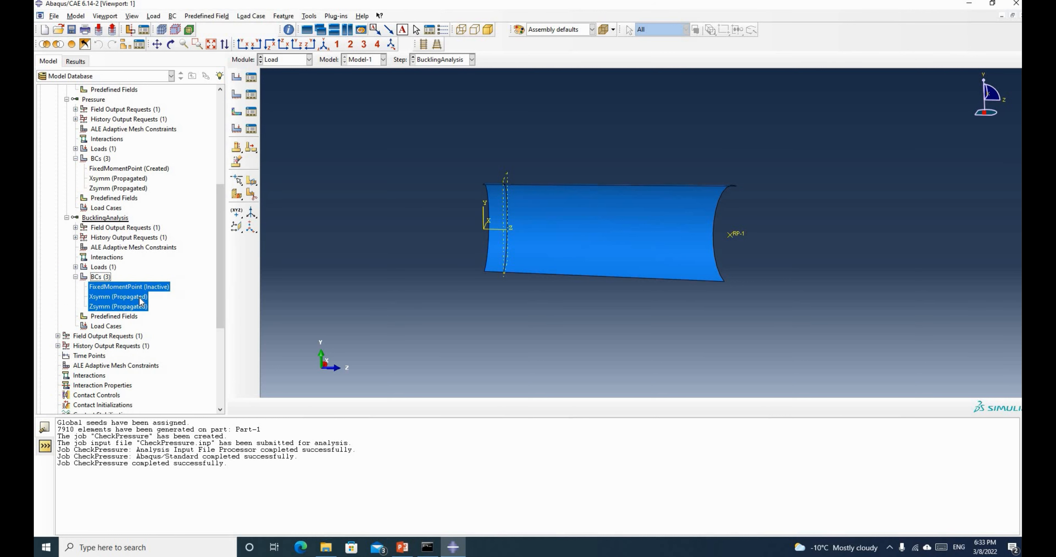
# Create a Moment load named Moment on RP-1 with CM1 of 1e8 in BucklingAnalysis
pyautogui.rightClick(99, 267)
pyautogui.press('Return')
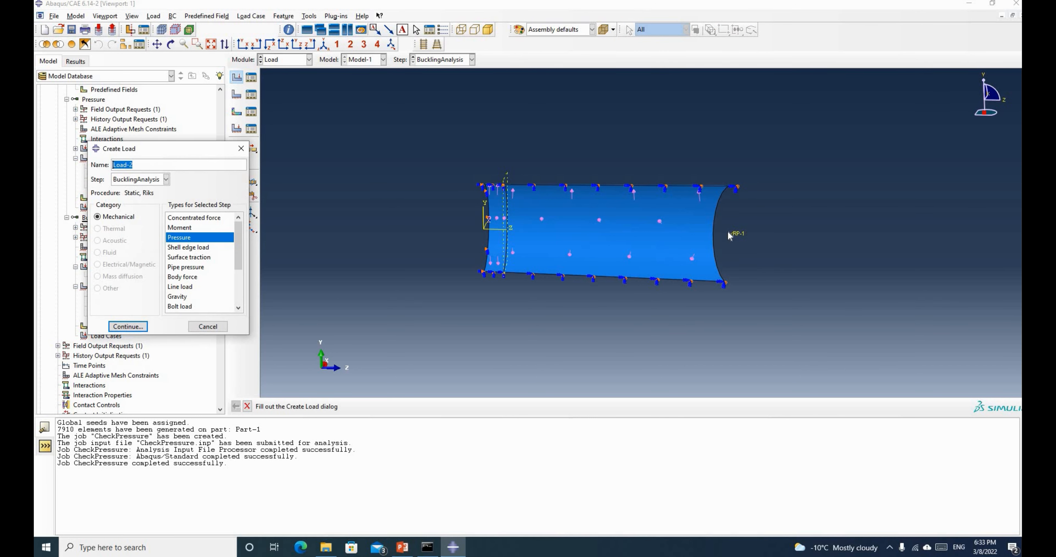
pyautogui.click(187, 228)
pyautogui.moveTo(144, 165); pyautogui.dragTo(91, 165)
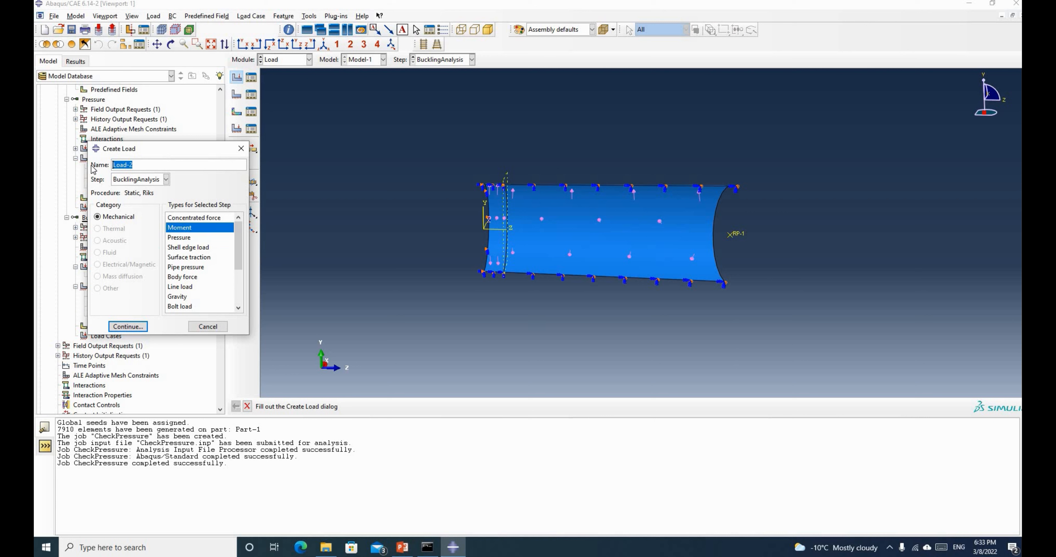
pyautogui.write('Moment')
pyautogui.click(128, 326)
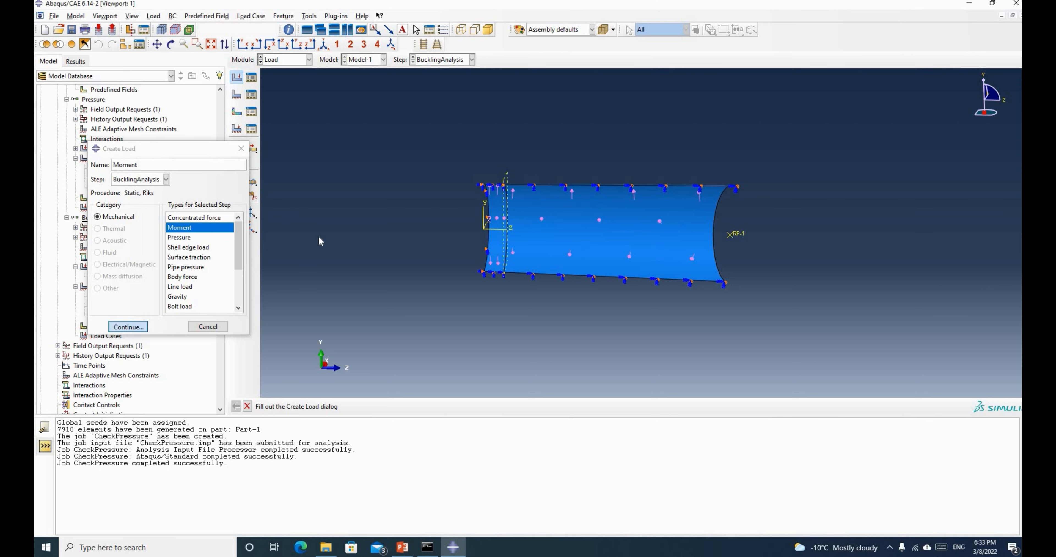
pyautogui.click(733, 235)
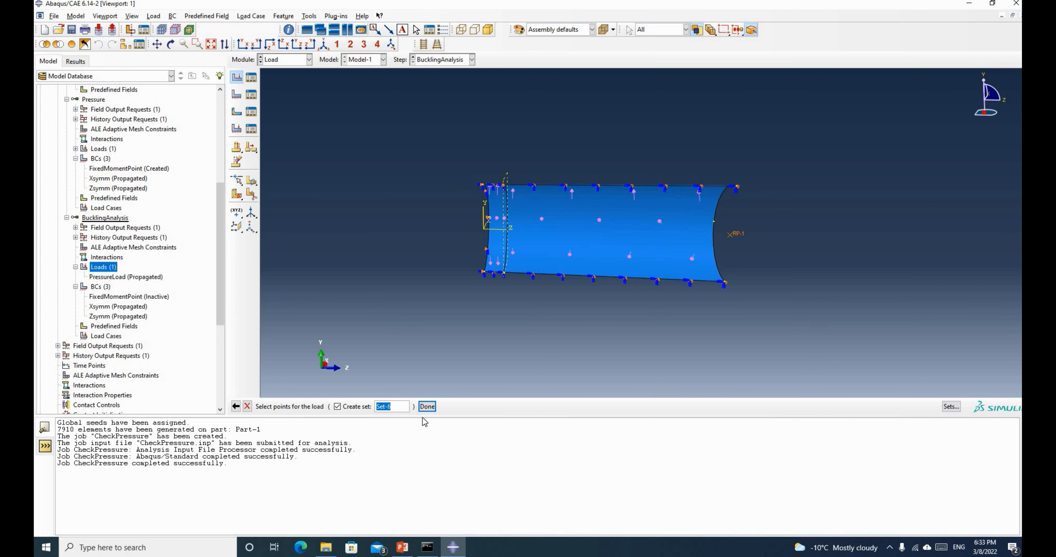
pyautogui.middleClick(286, 257)
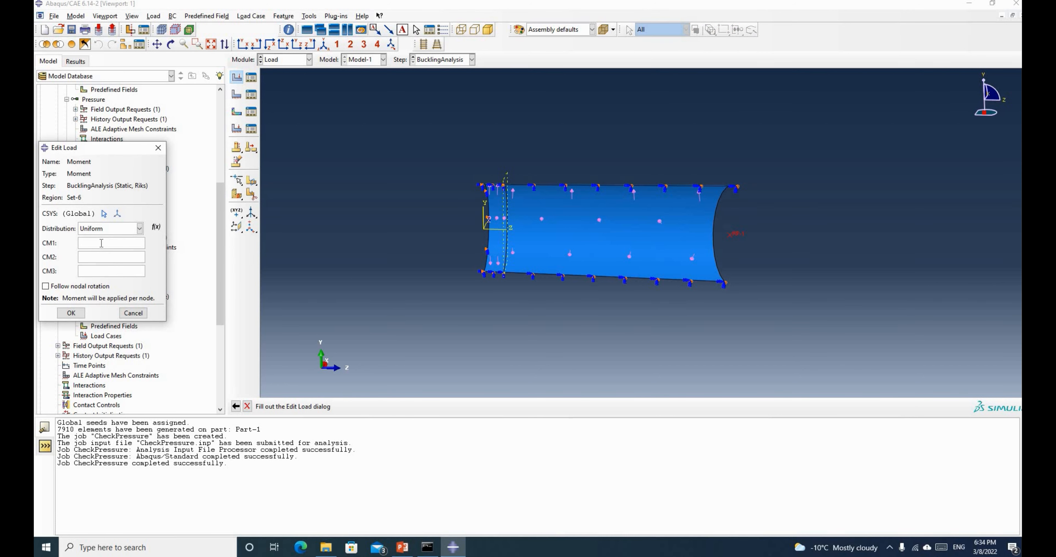
pyautogui.write('100')
pyautogui.write('w8')
pyautogui.click(76, 313)
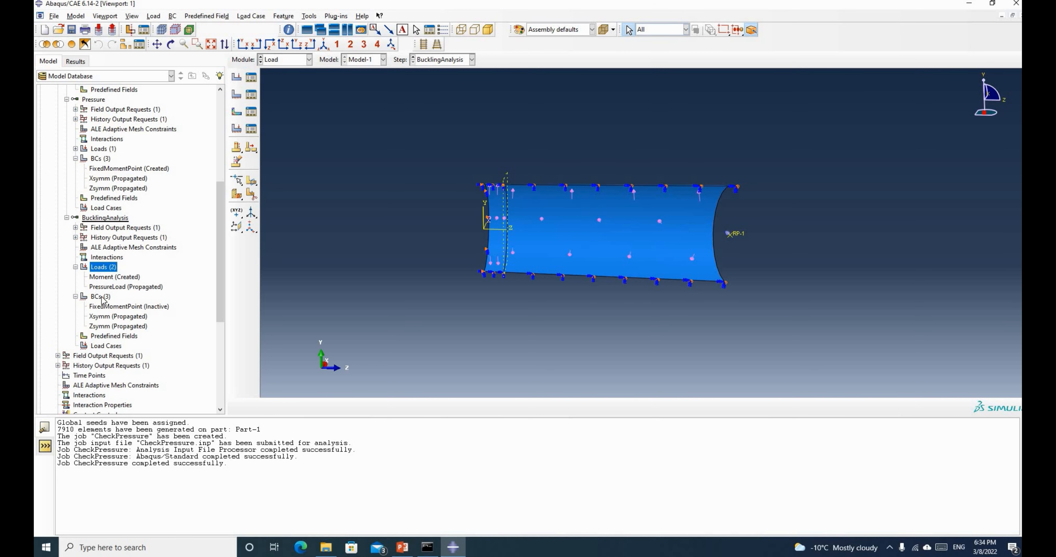
# Start a Displacement/Rotation boundary condition in BucklingAnalysis on reference point RP-1
pyautogui.rightClick(102, 299)
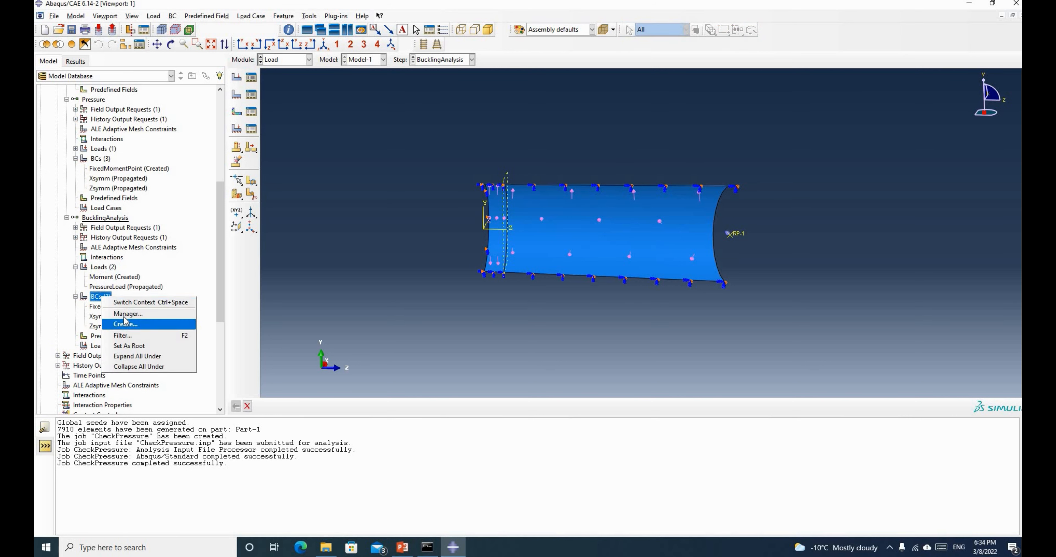
pyautogui.click(123, 322)
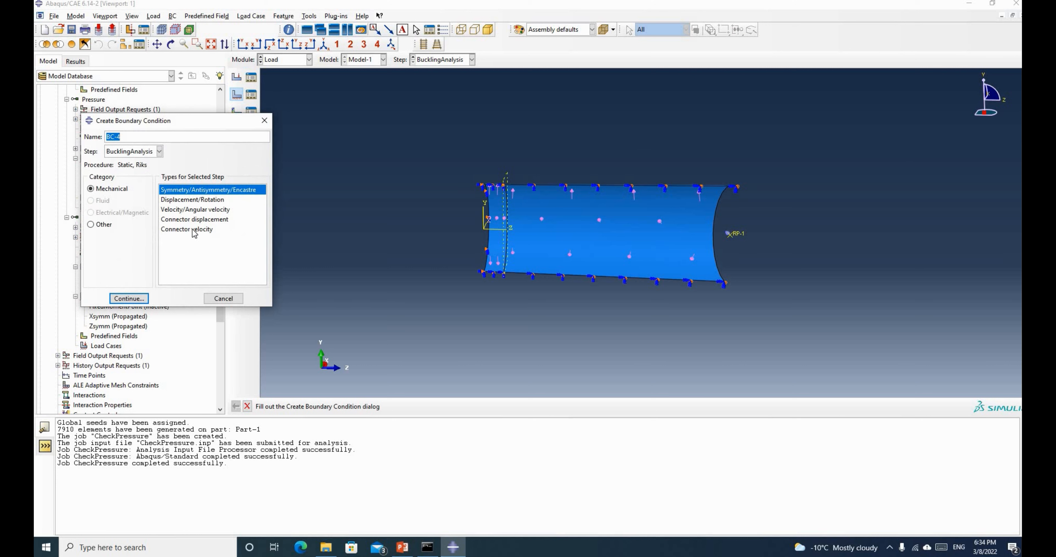
pyautogui.scroll(-3, 738, 270)
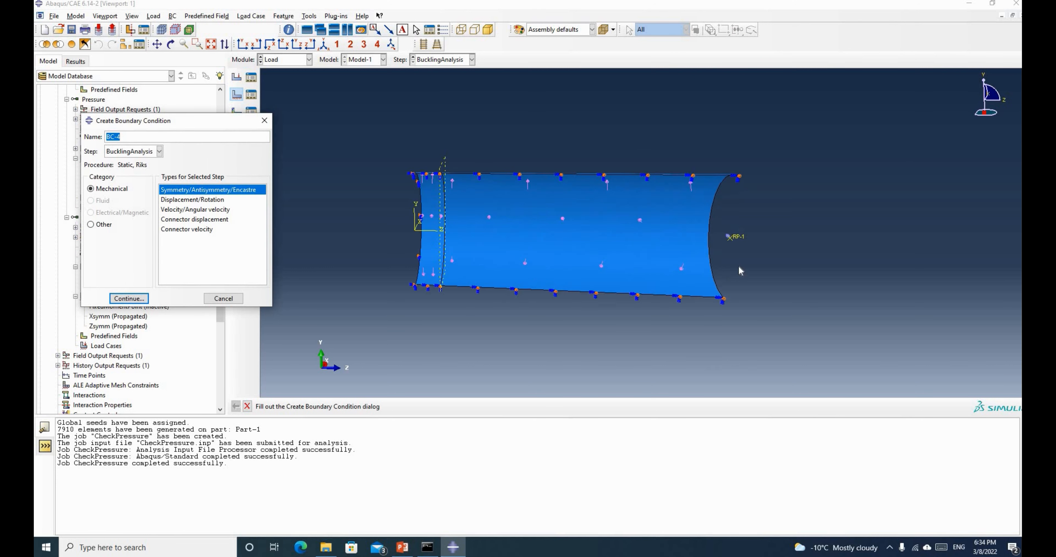
pyautogui.scroll(3, 738, 269)
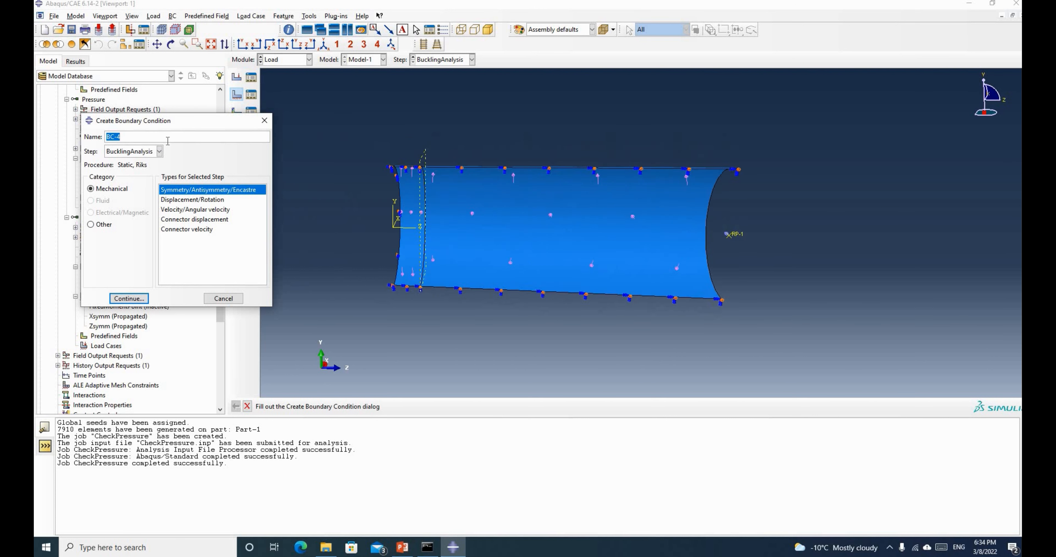
pyautogui.click(197, 201)
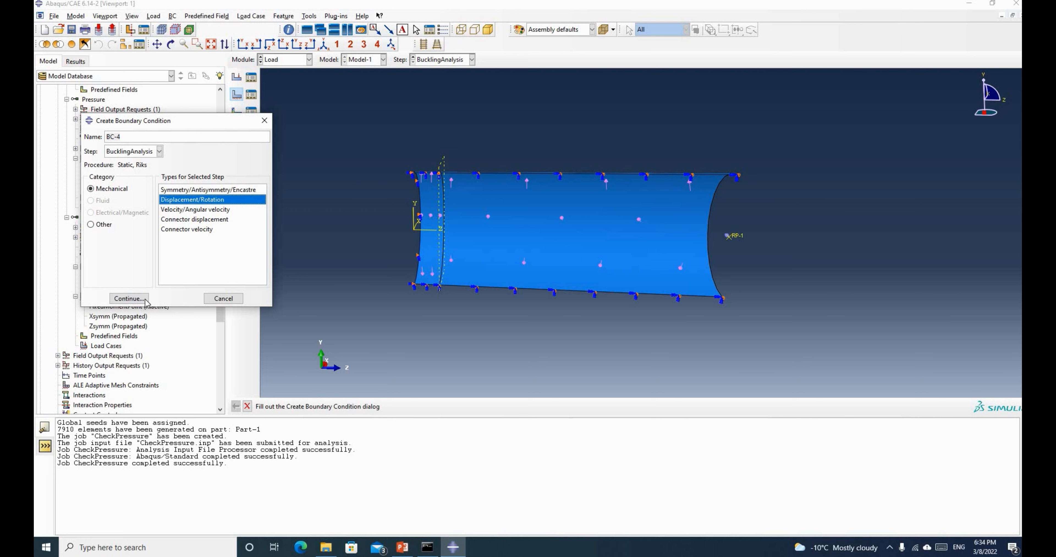
pyautogui.click(129, 299)
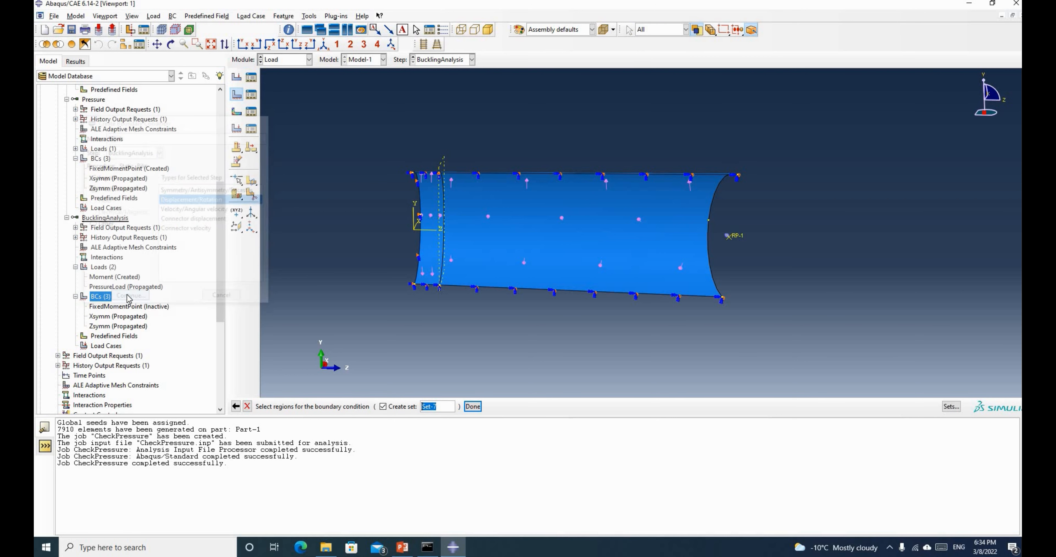
pyautogui.click(730, 238)
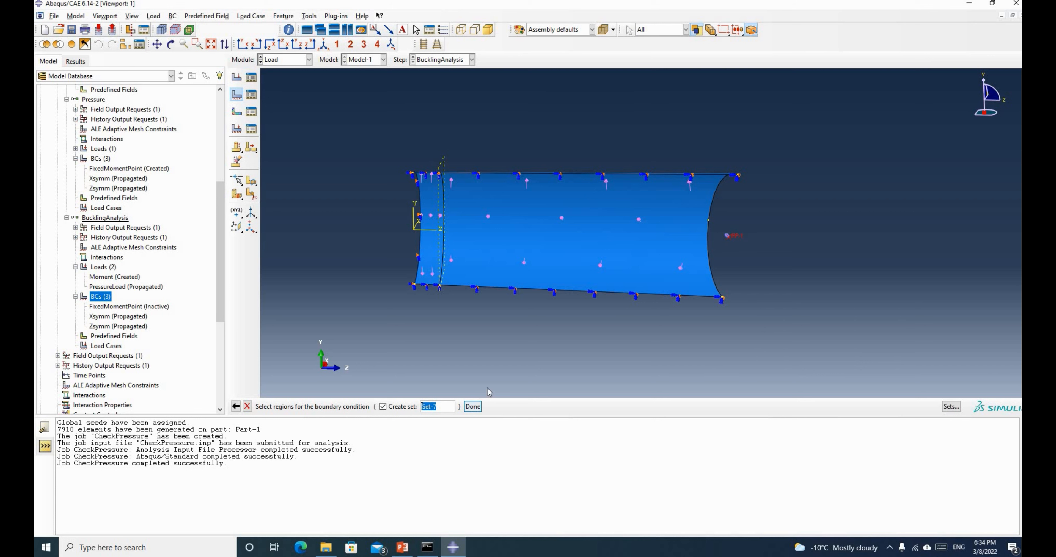
pyautogui.click(473, 406)
# Fix U1, U2, U3, UR2 and UR3 at zero, leaving UR1 free, and confirm BC-4
pyautogui.click(237, 262)
pyautogui.click(237, 276)
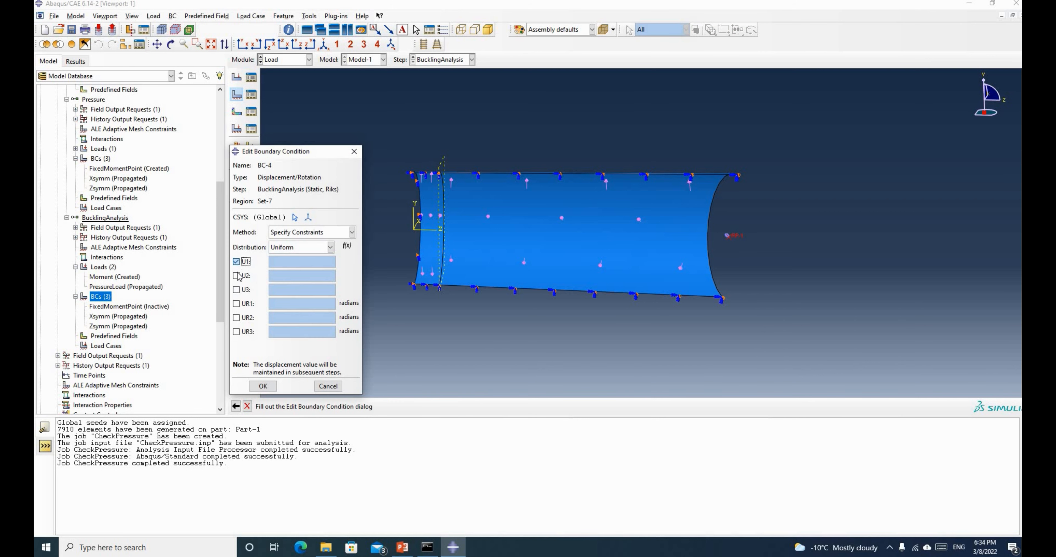
pyautogui.click(238, 290)
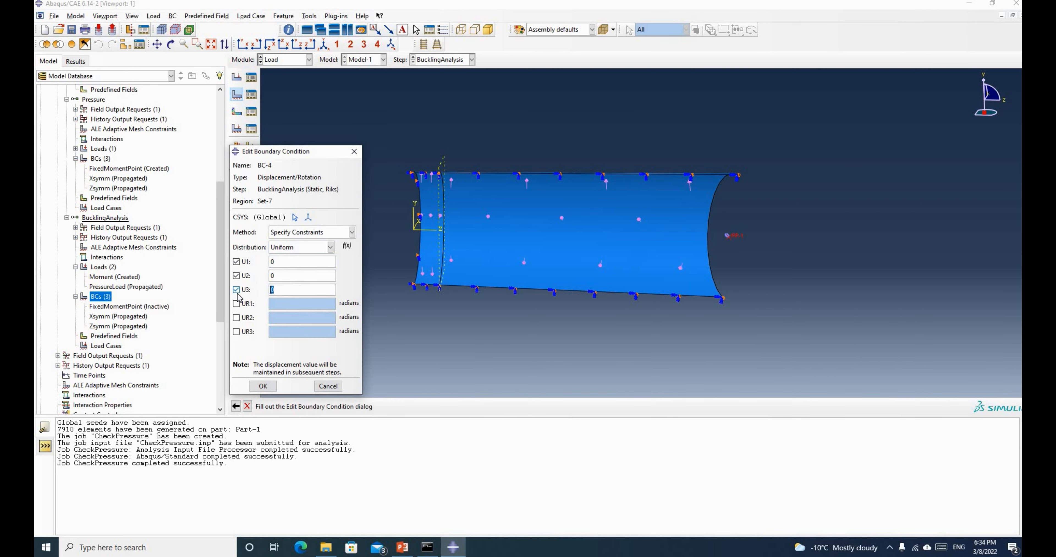
pyautogui.click(242, 318)
pyautogui.click(242, 332)
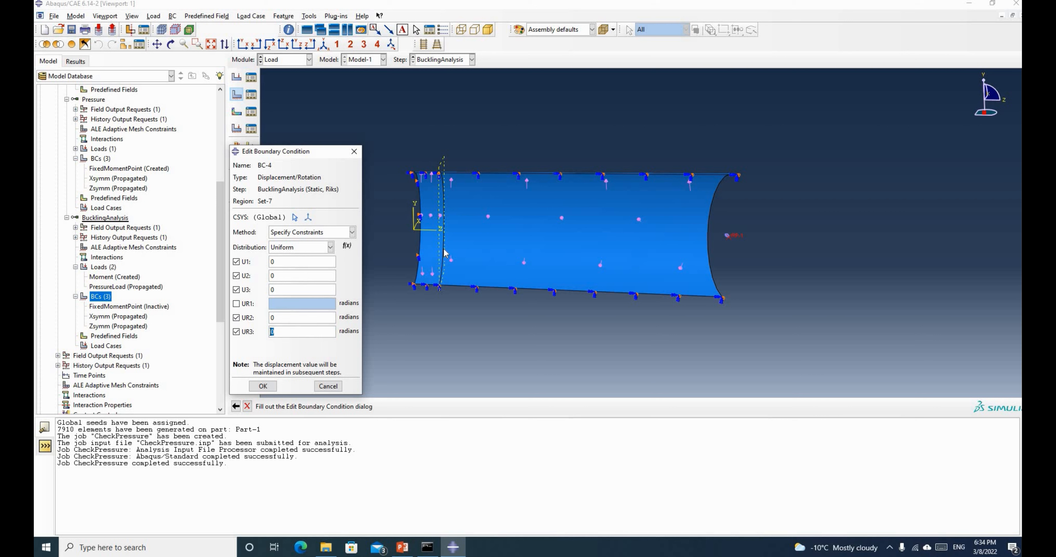
pyautogui.click(263, 386)
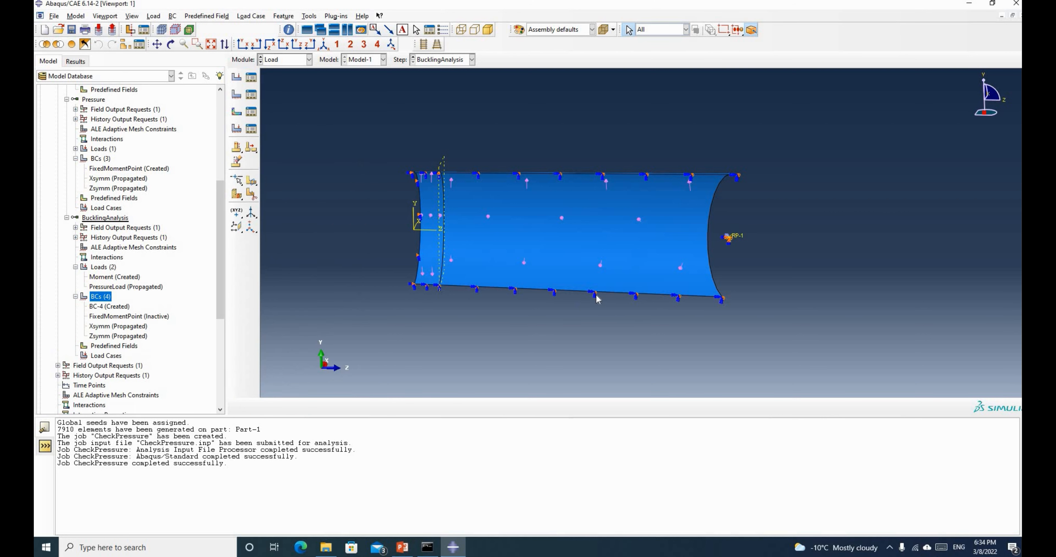
# Create the job BucklingAnal for Model-1 with default job settings
pyautogui.scroll(-2, 184, 265)
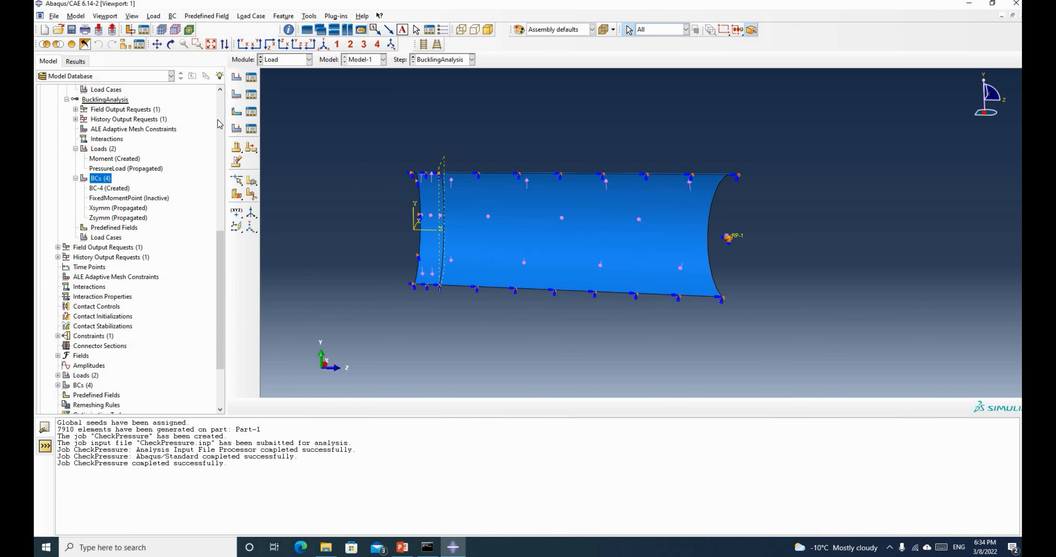
pyautogui.scroll(-3, 106, 387)
pyautogui.scroll(-2, 106, 387)
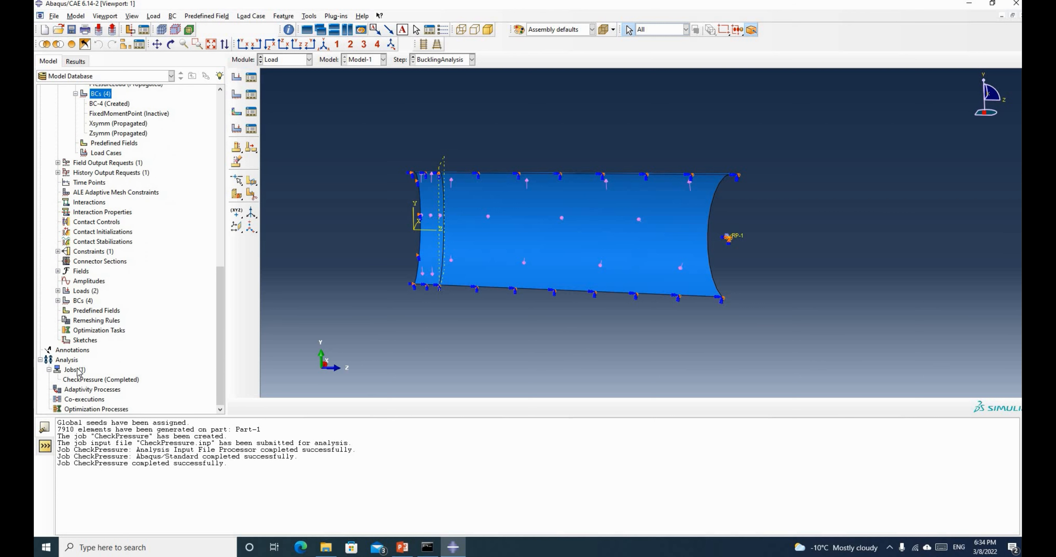
pyautogui.click(72, 370)
pyautogui.rightClick(77, 370)
pyautogui.click(99, 396)
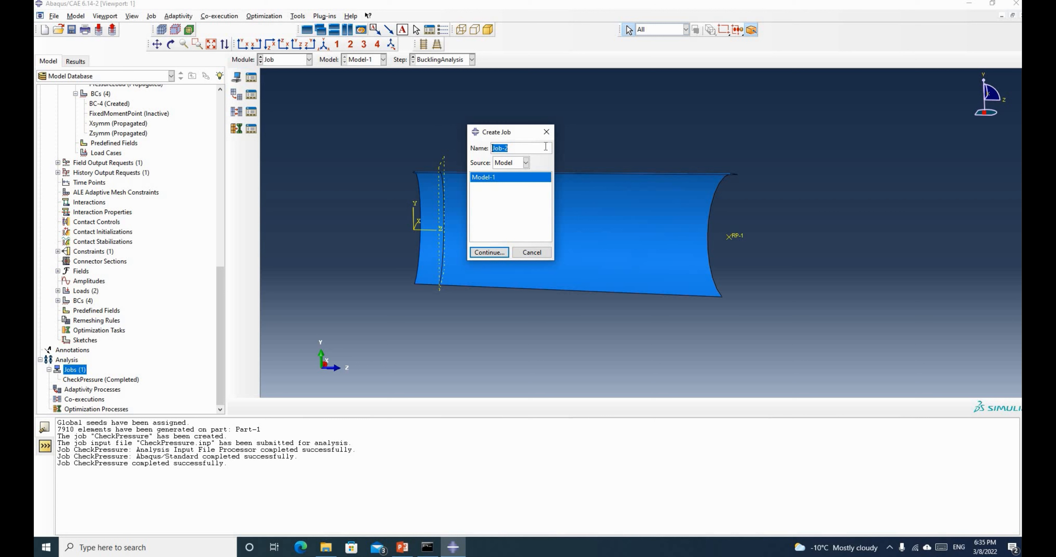
pyautogui.write('BucklingAnal')
pyautogui.click(499, 253)
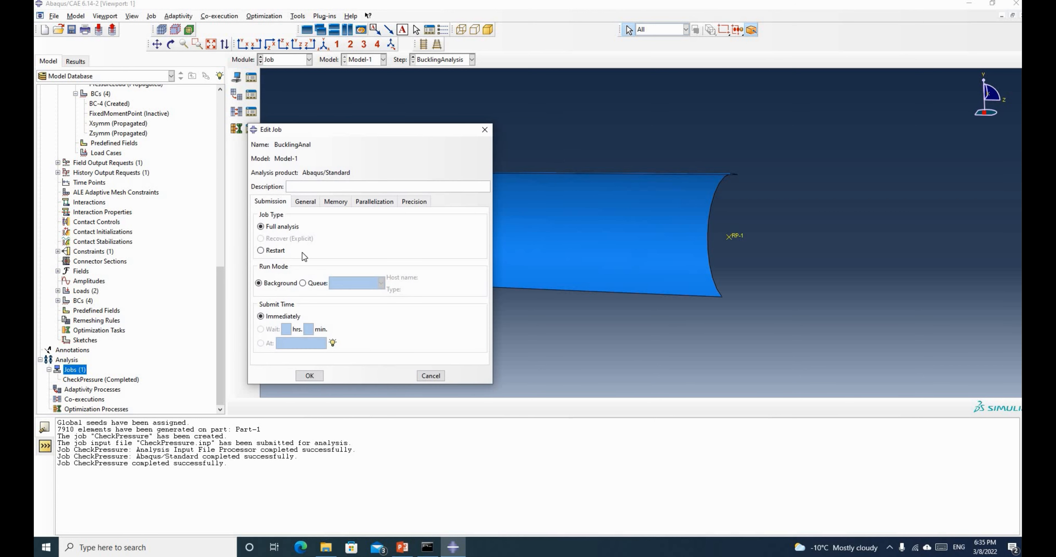
pyautogui.click(312, 378)
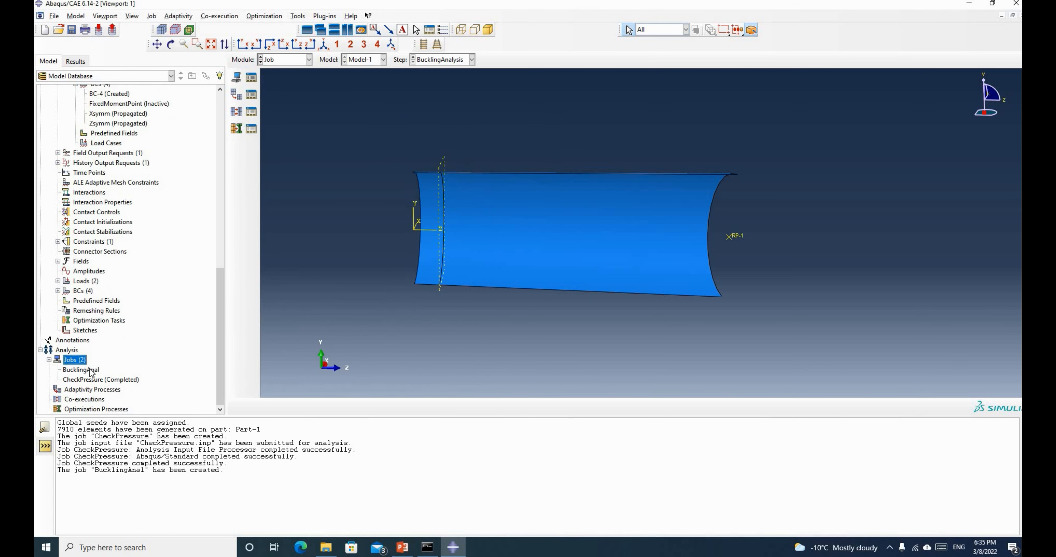
pyautogui.rightClick(91, 371)
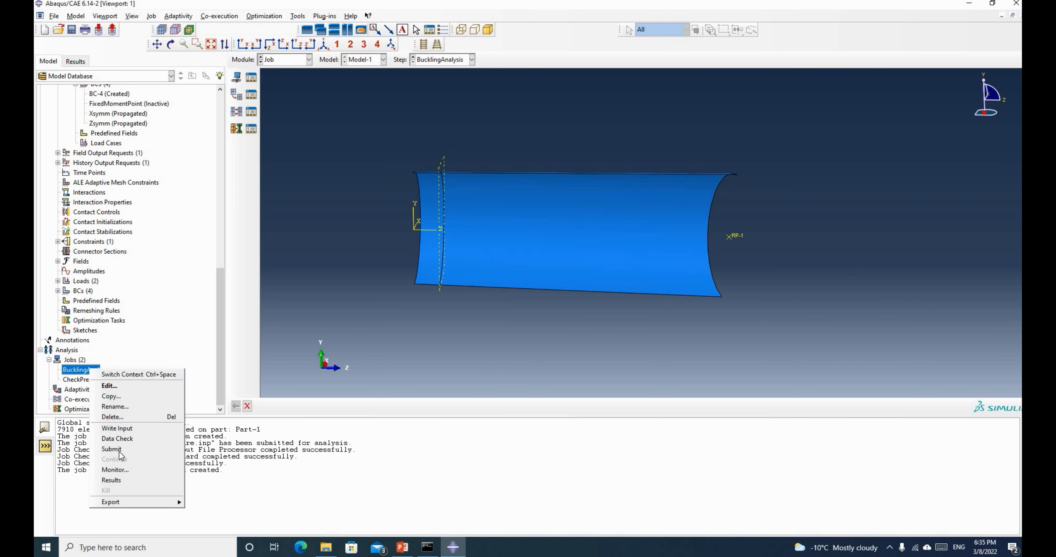
# Submit the BucklingAnal job and open its progress monitor
pyautogui.press('Return')
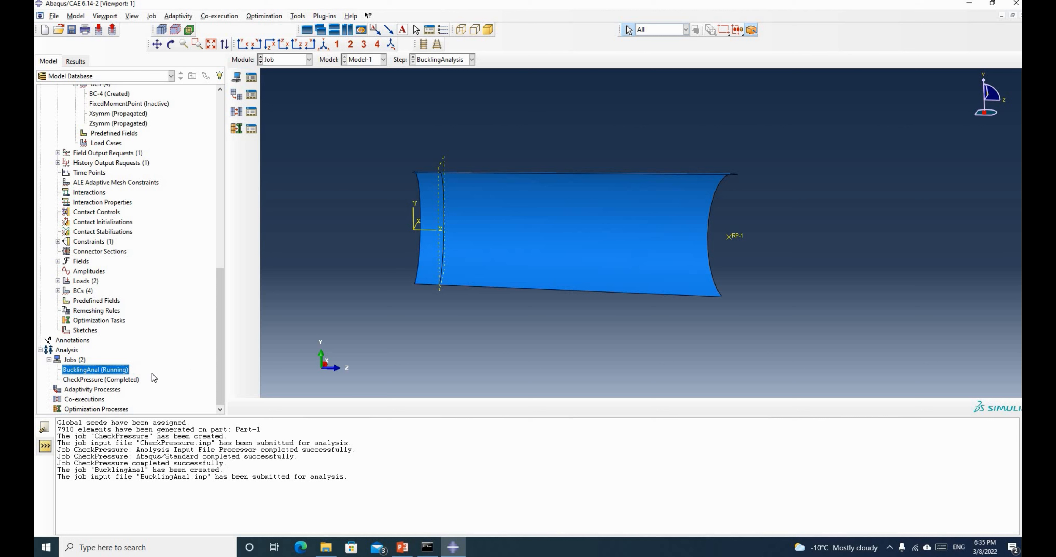
pyautogui.rightClick(108, 371)
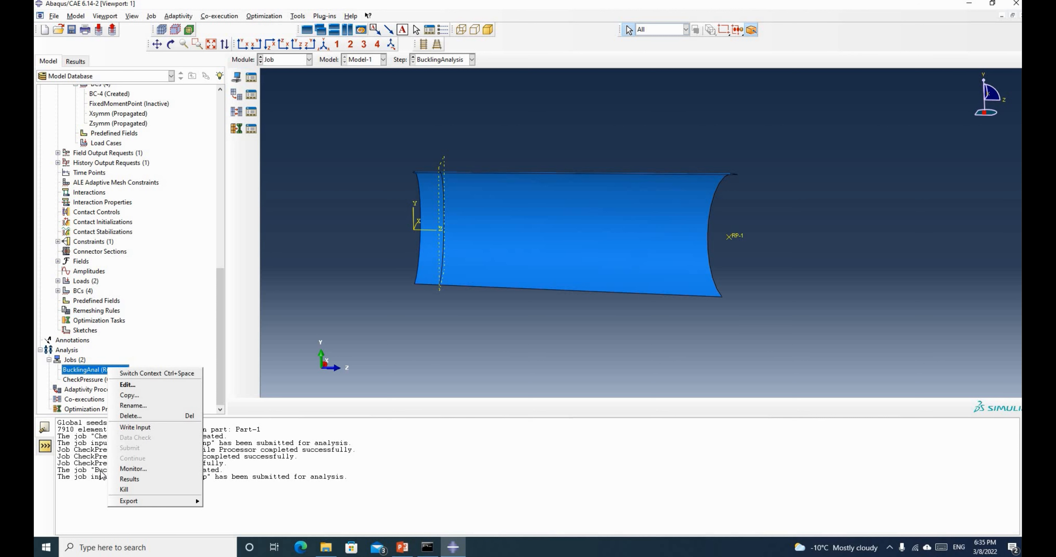
pyautogui.click(135, 471)
# Move and resize the BucklingAnal monitor window to watch the Riks increments while the job runs
pyautogui.moveTo(518, 185); pyautogui.dragTo(418, 307)
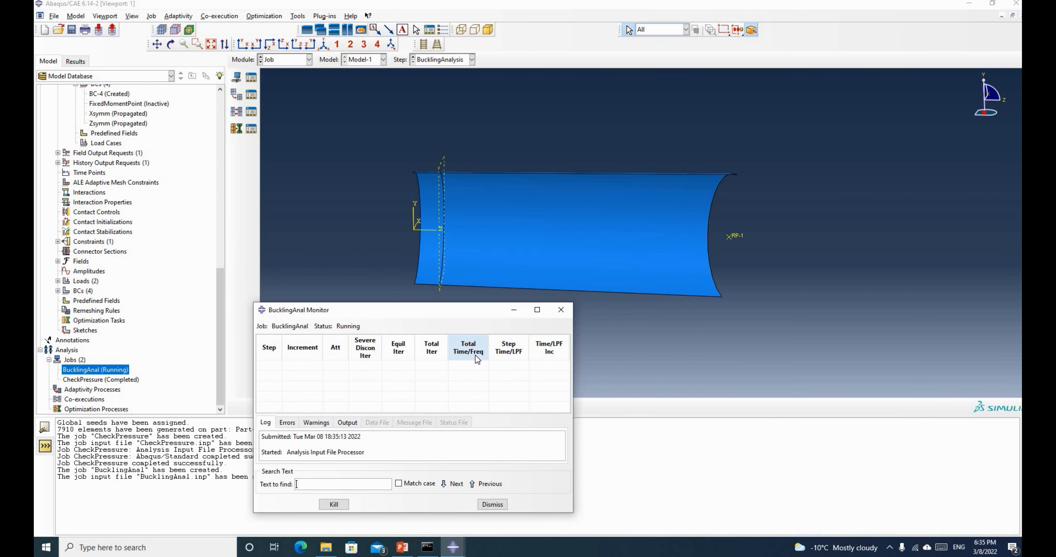
pyautogui.moveTo(427, 310); pyautogui.dragTo(429, 300)
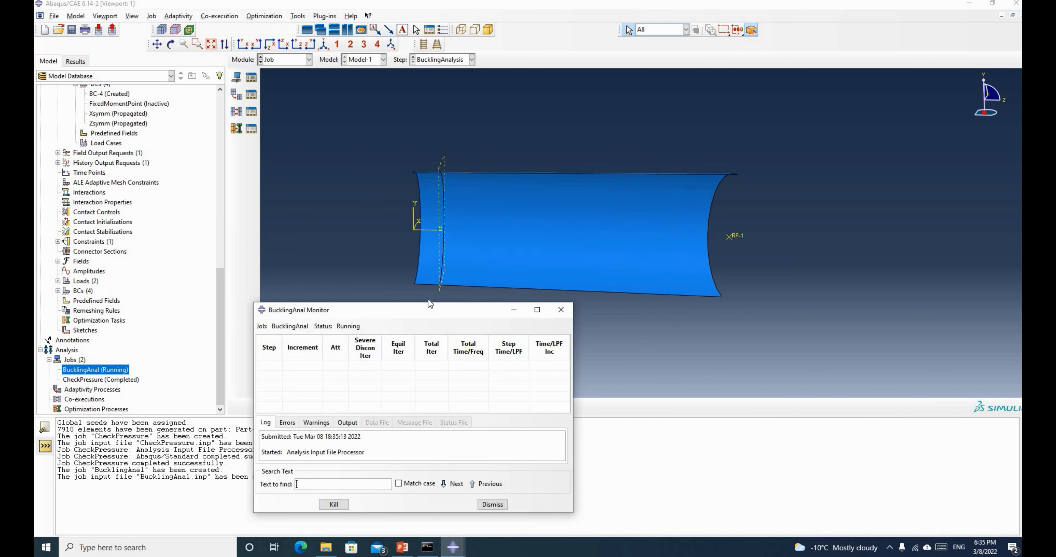
pyautogui.moveTo(575, 503); pyautogui.dragTo(623, 527)
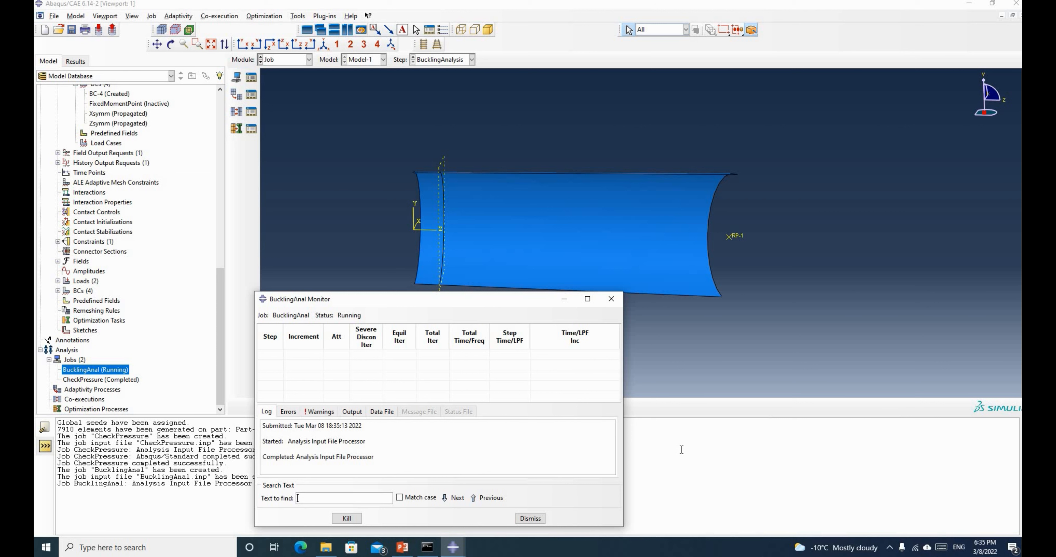
pyautogui.moveTo(526, 306); pyautogui.dragTo(616, 311)
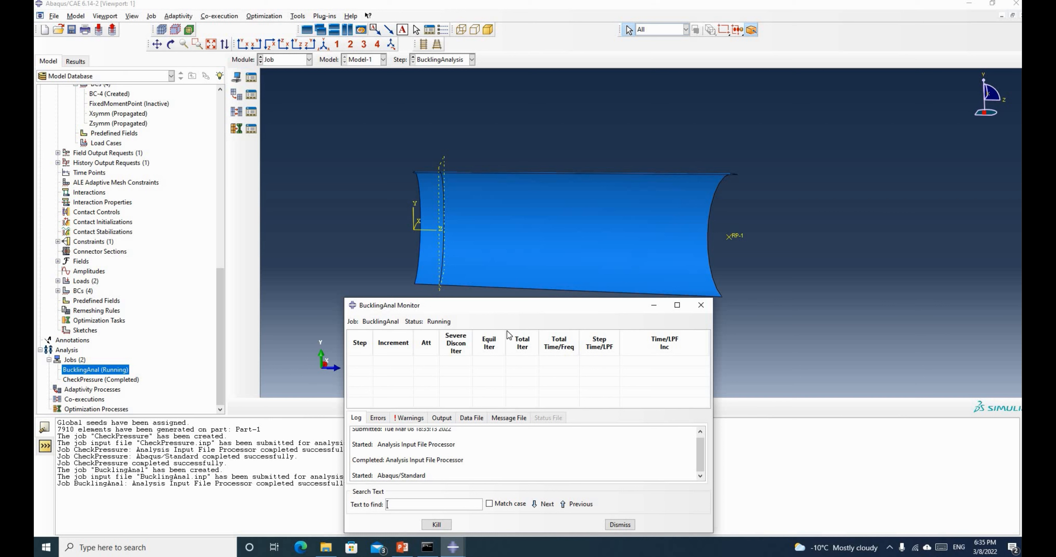
pyautogui.moveTo(493, 302); pyautogui.dragTo(619, 301)
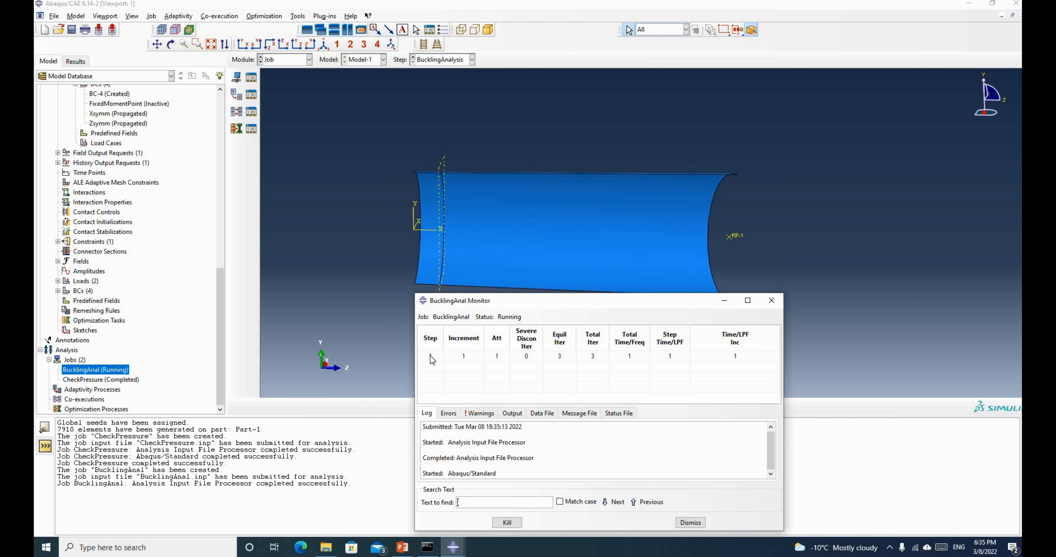
pyautogui.scroll(3, 89, 155)
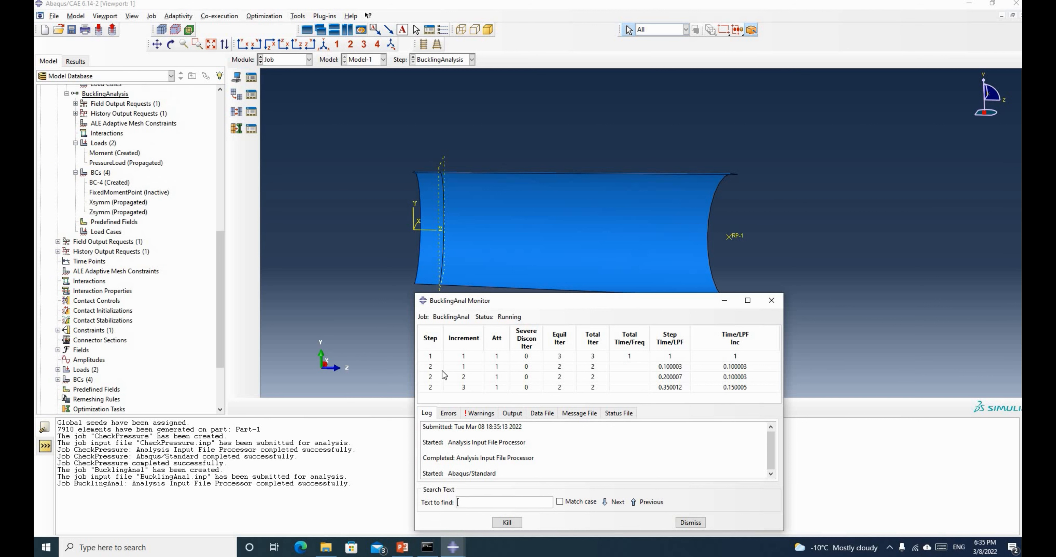
pyautogui.scroll(1, 123, 230)
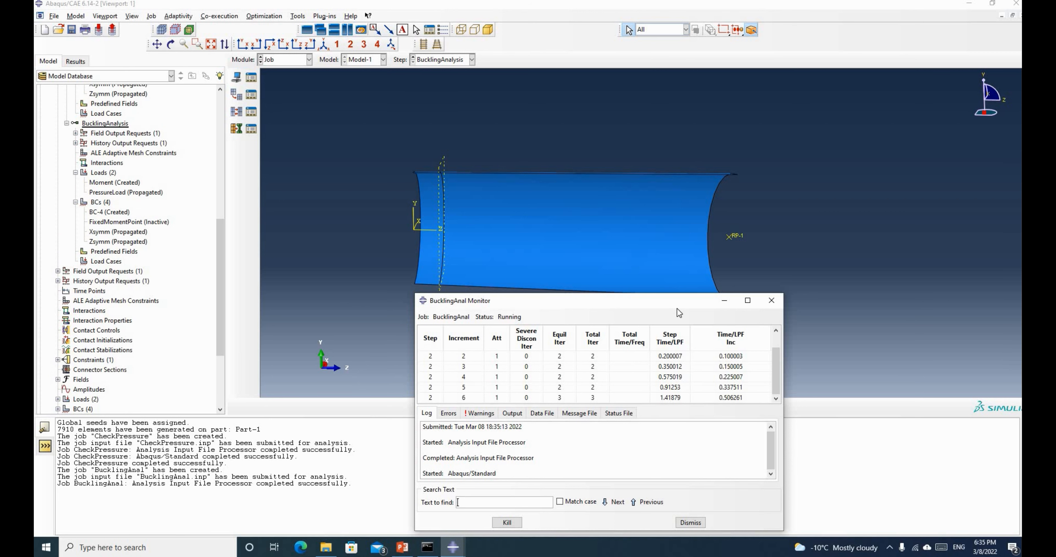
pyautogui.moveTo(591, 299); pyautogui.dragTo(452, 309)
pyautogui.scroll(-4, 98, 383)
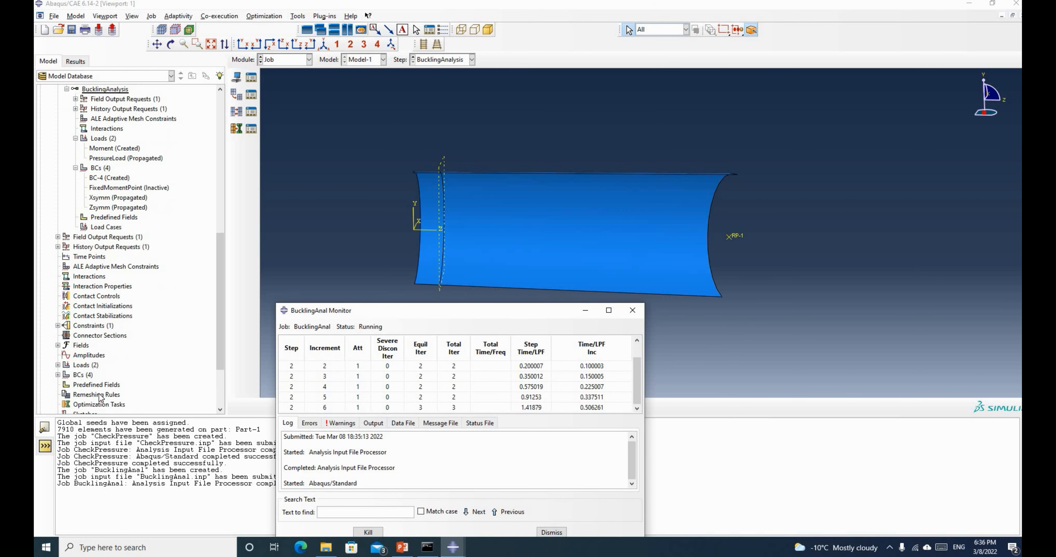
pyautogui.click(101, 375)
pyautogui.scroll(-1, 100, 375)
pyautogui.rightClick(100, 371)
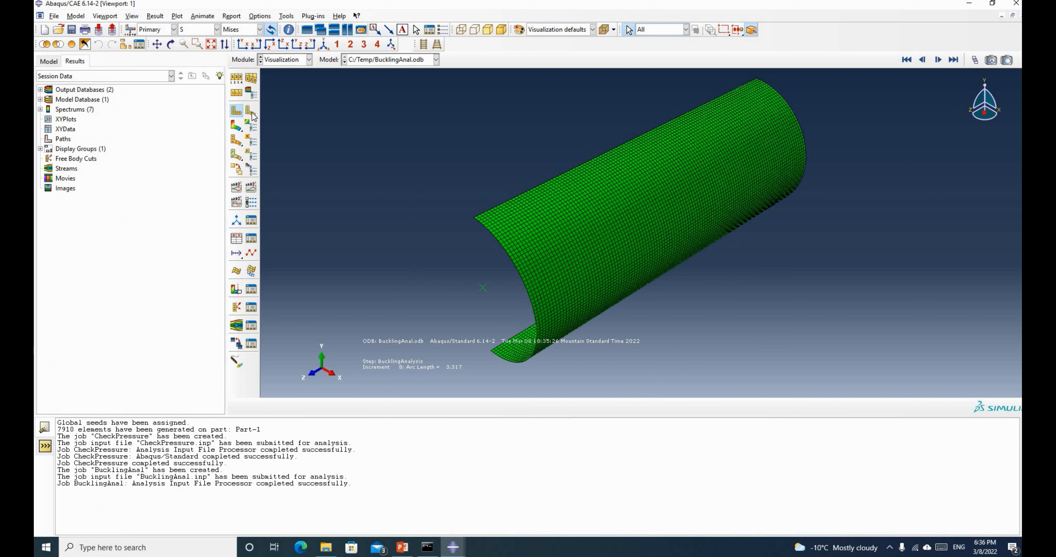
# Open the BucklingAnal results with Mises contours at increment 20, and bring the job monitor forward
pyautogui.click(251, 112)
pyautogui.scroll(-2, 554, 259)
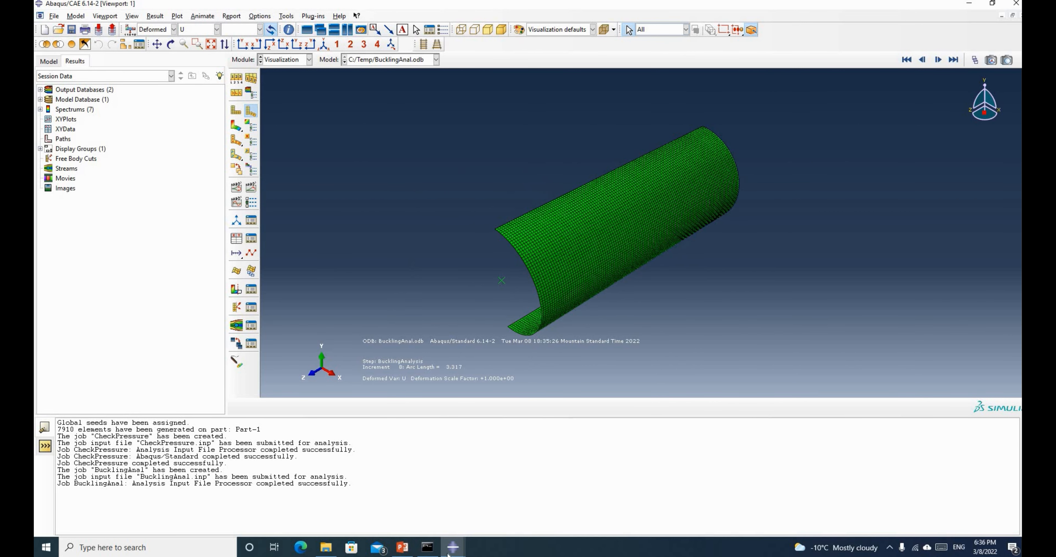
pyautogui.moveTo(449, 554)
pyautogui.click(508, 512)
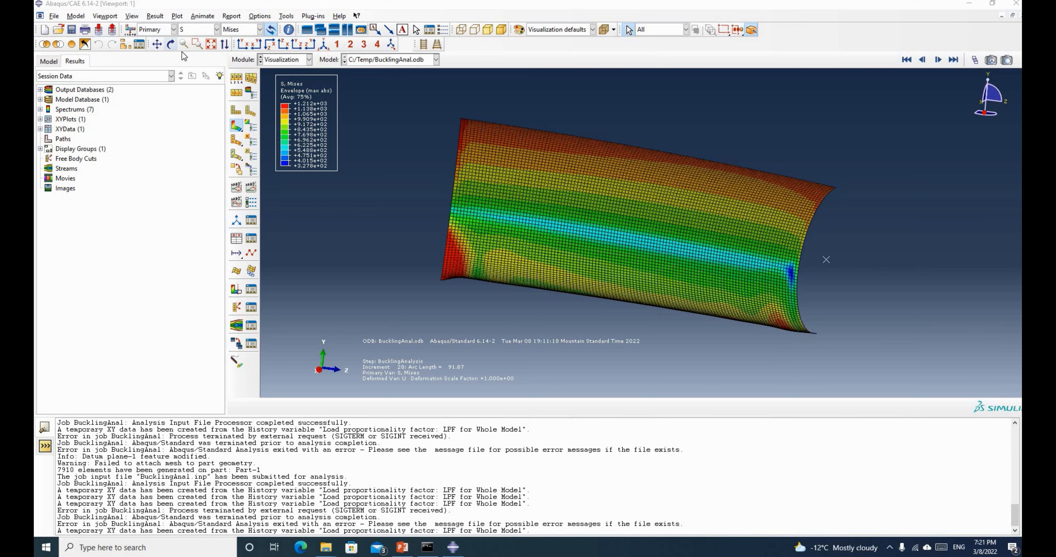
# Rotate the buckled pipe through end-on and oblique views
pyautogui.click(171, 44)
pyautogui.moveTo(720, 236); pyautogui.dragTo(476, 284)
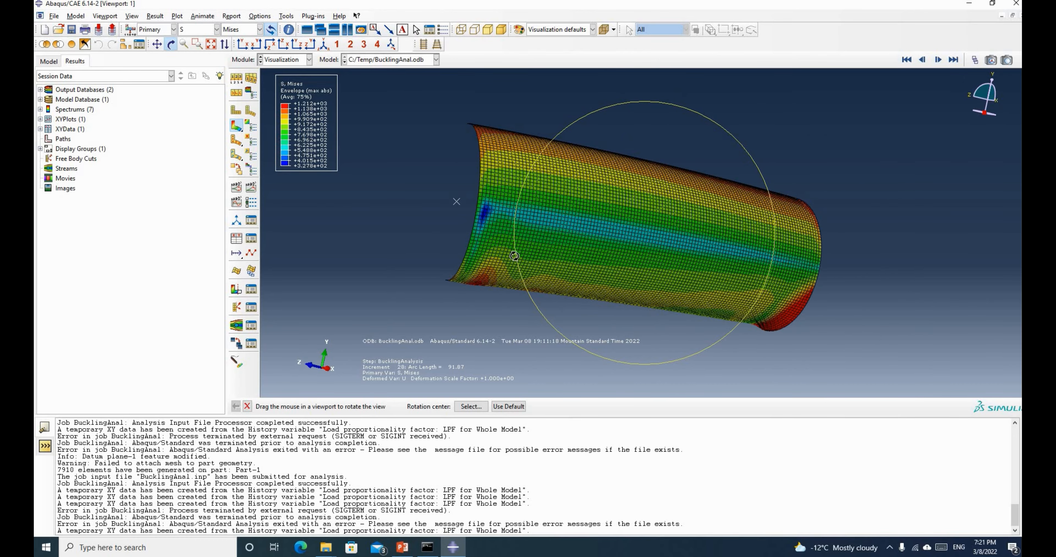
pyautogui.moveTo(506, 238); pyautogui.dragTo(530, 275)
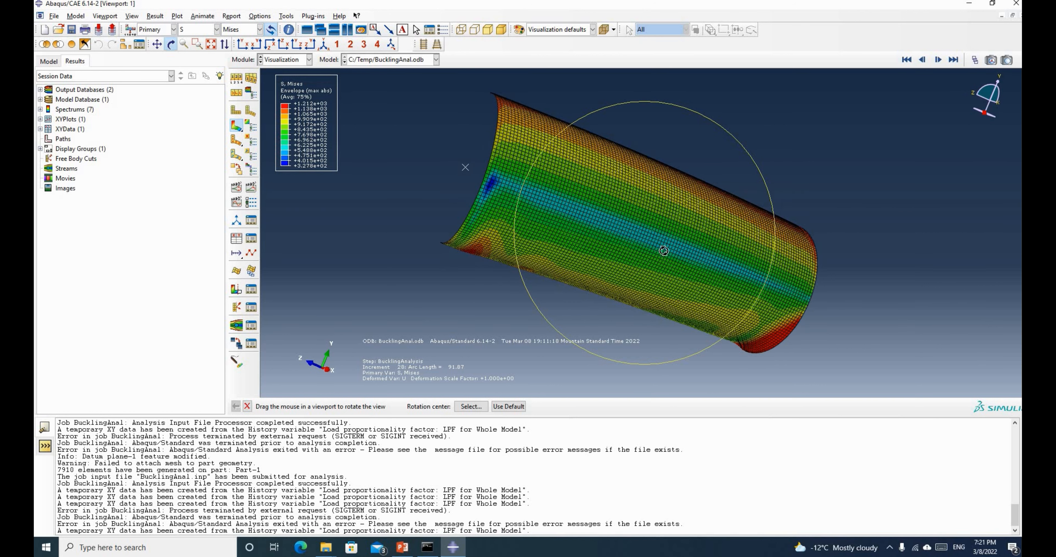
pyautogui.moveTo(664, 251); pyautogui.dragTo(453, 218)
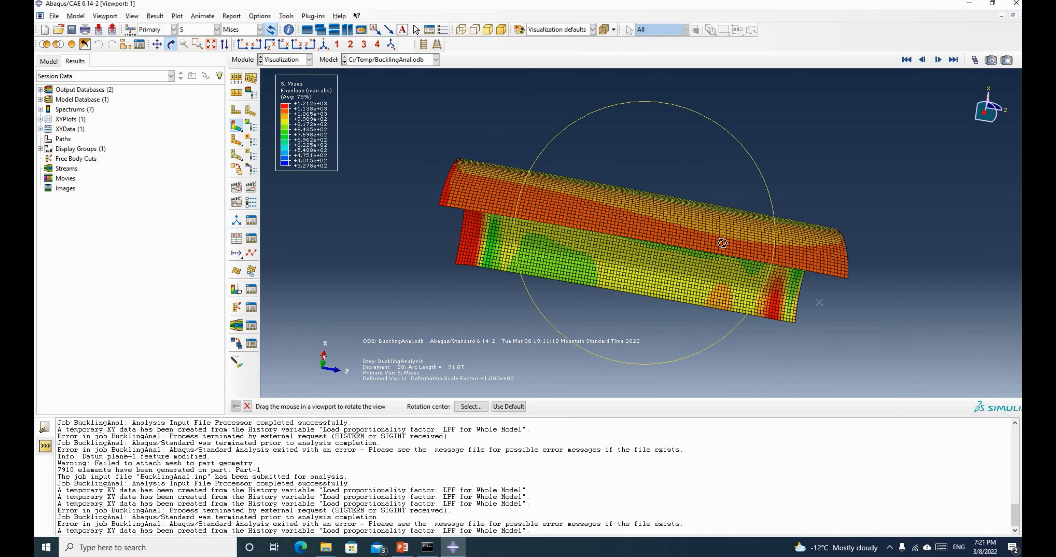
pyautogui.moveTo(766, 177); pyautogui.dragTo(498, 210)
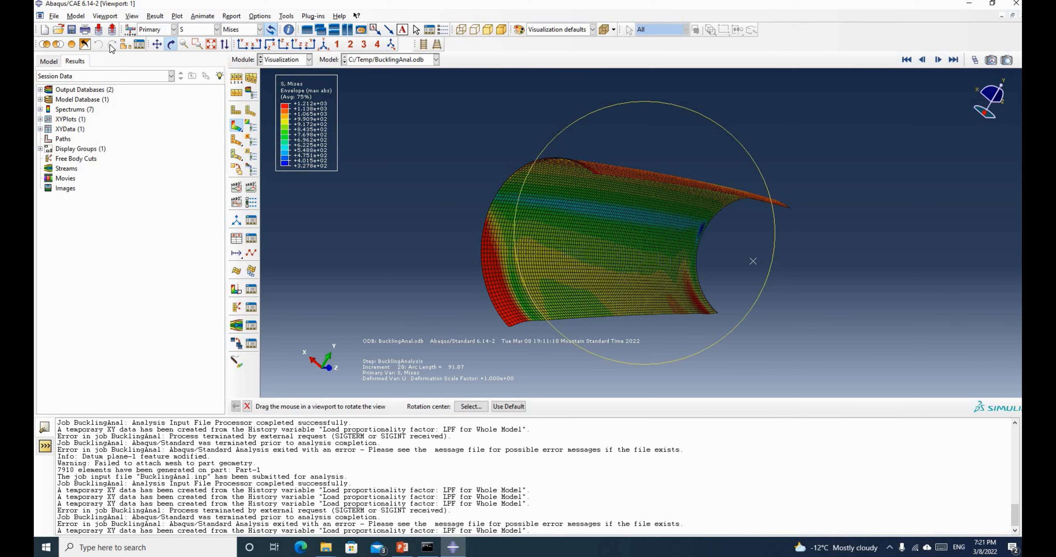
# Show the Model tree, turn the pipe to a side view, and scroll up to Part-1's features
pyautogui.click(48, 61)
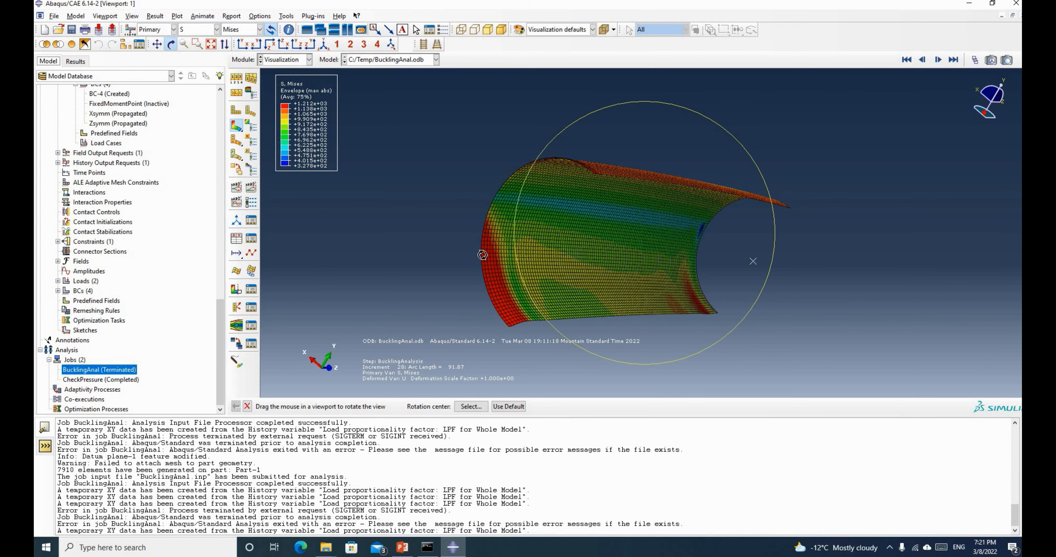
pyautogui.moveTo(483, 255); pyautogui.dragTo(790, 274)
pyautogui.moveTo(516, 217)
pyautogui.mouseDown()
pyautogui.moveTo(531, 214)
pyautogui.moveTo(498, 224)
pyautogui.mouseUp()
pyautogui.scroll(15, 91, 137)
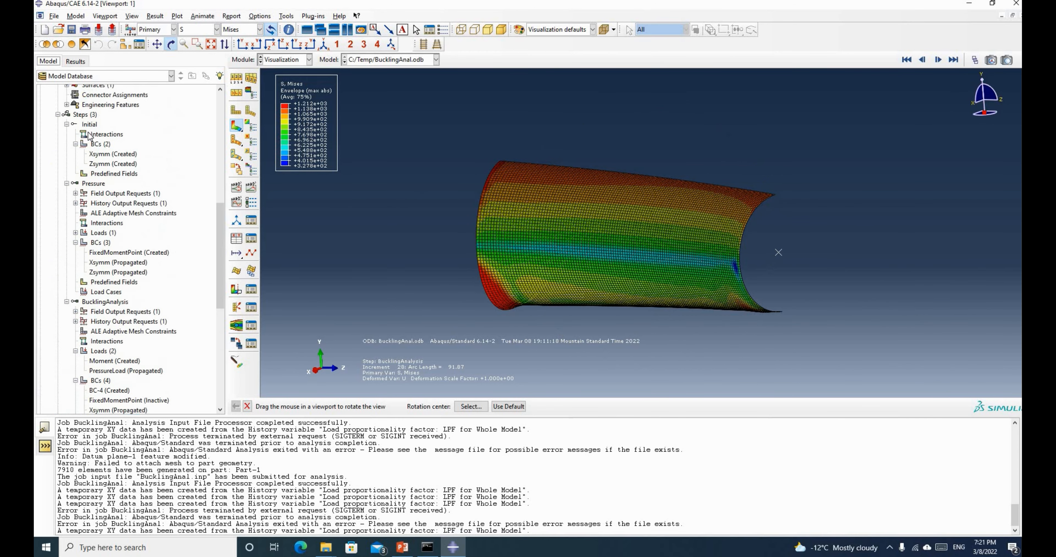
pyautogui.scroll(5, 91, 136)
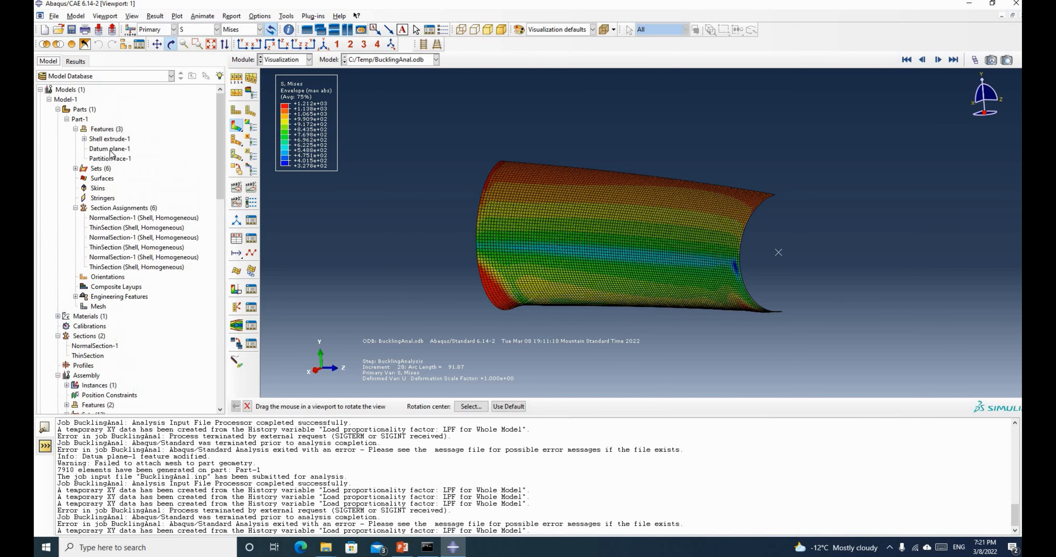
# Edit Part-1's Datum plane-1, confirm its offset of 20, and regenerate the part
pyautogui.click(109, 149)
pyautogui.rightClick(109, 149)
pyautogui.click(123, 169)
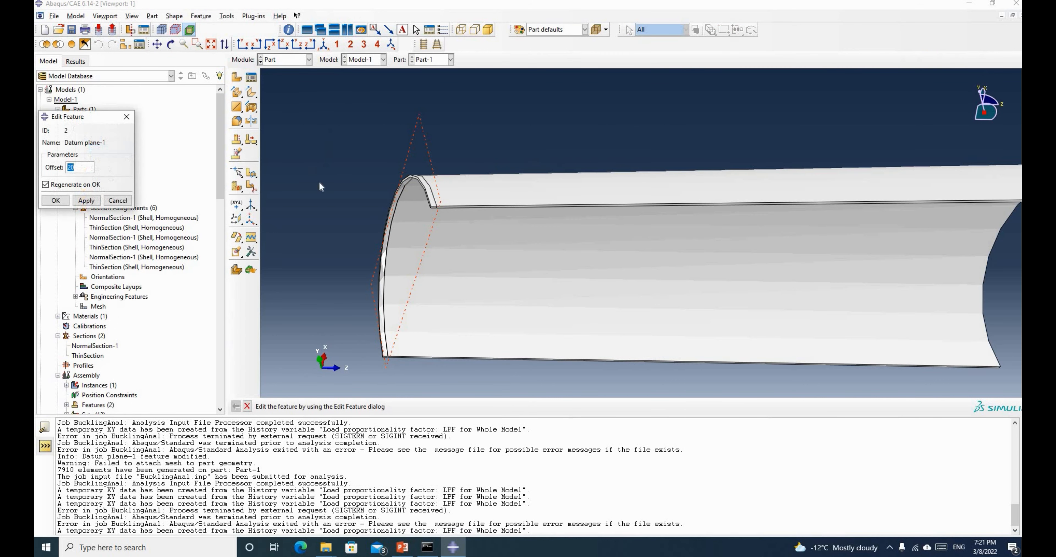
pyautogui.click(87, 167)
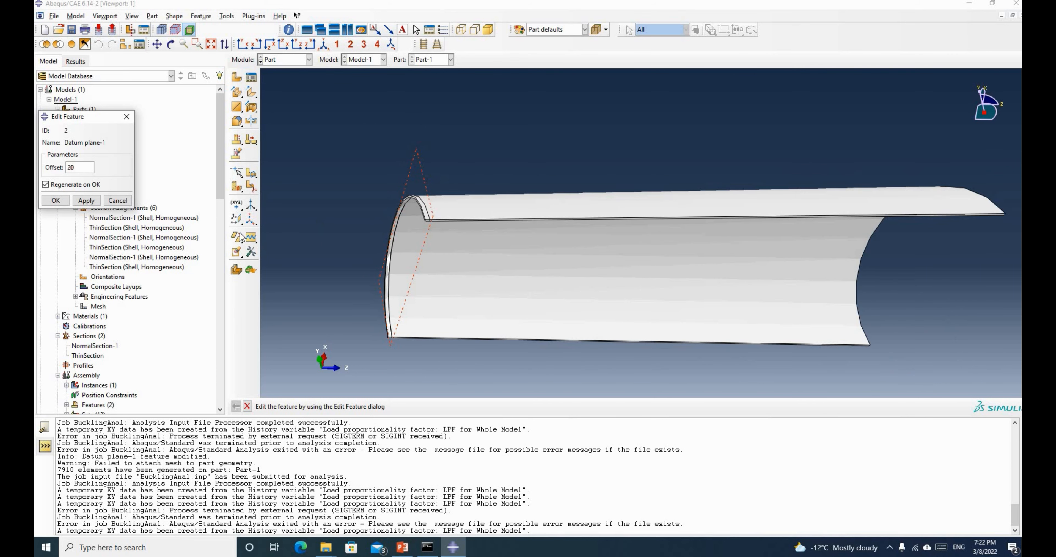
pyautogui.click(55, 201)
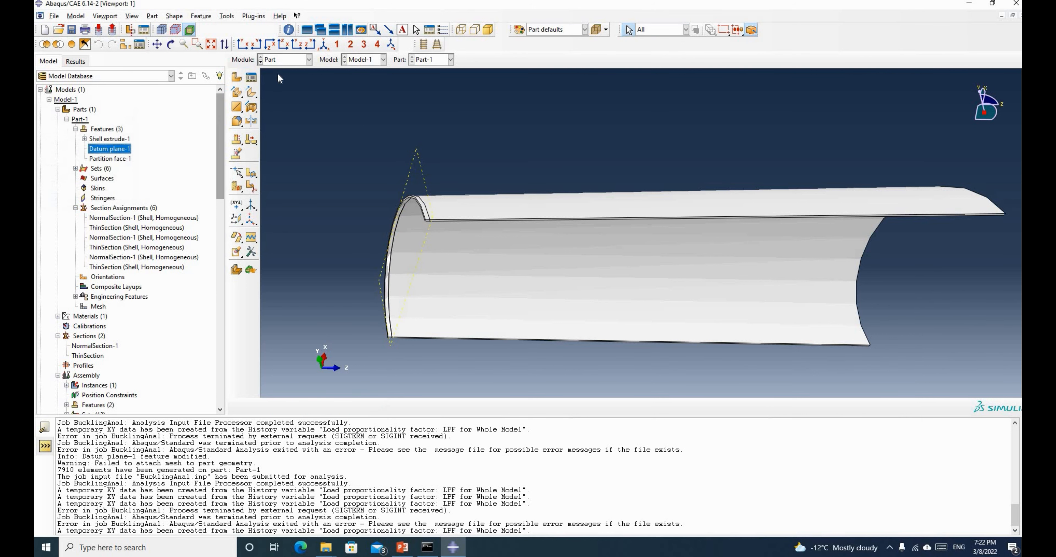
pyautogui.click(284, 59)
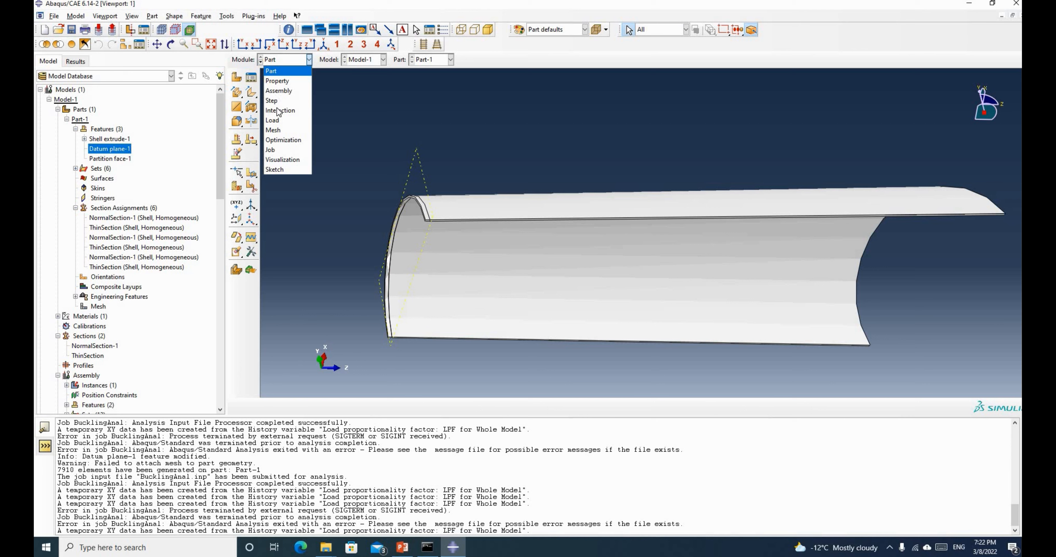
# Show the 7910-element half-pipe mesh in the Mesh module, then open BucklingAnal's results
pyautogui.click(274, 130)
pyautogui.scroll(1, 351, 183)
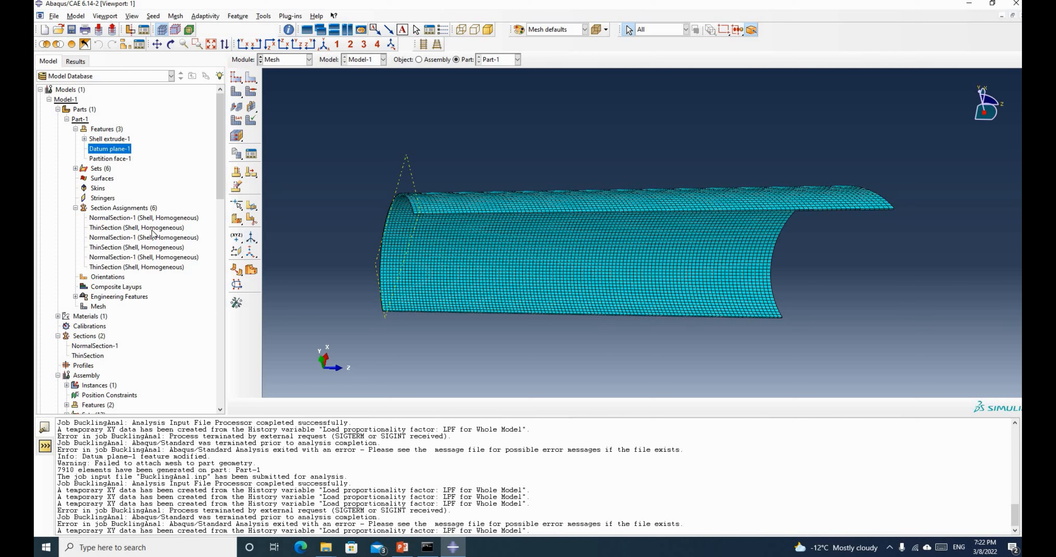
pyautogui.scroll(-2, 152, 232)
pyautogui.scroll(-4, 118, 242)
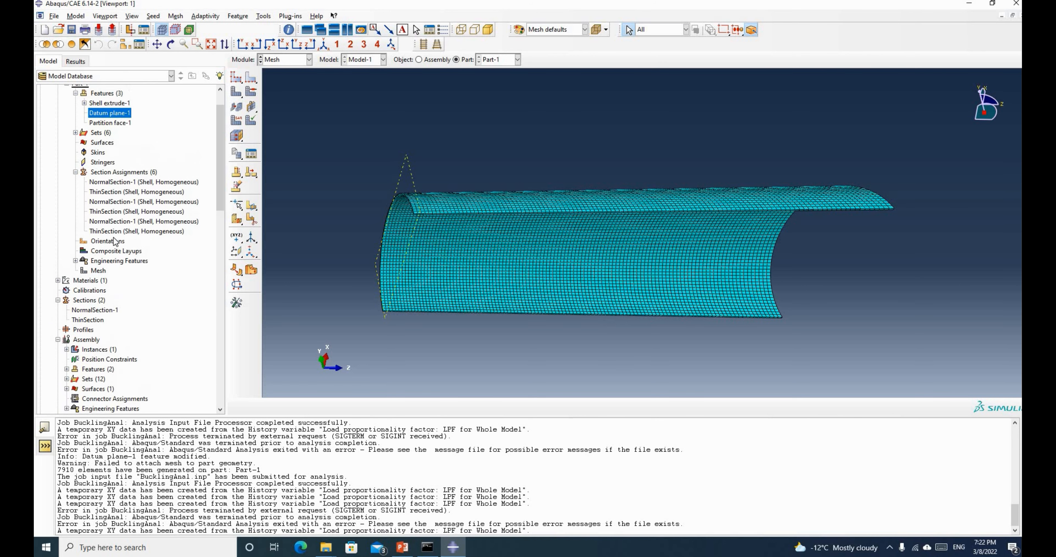
pyautogui.scroll(-5, 96, 325)
pyautogui.scroll(-11, 96, 324)
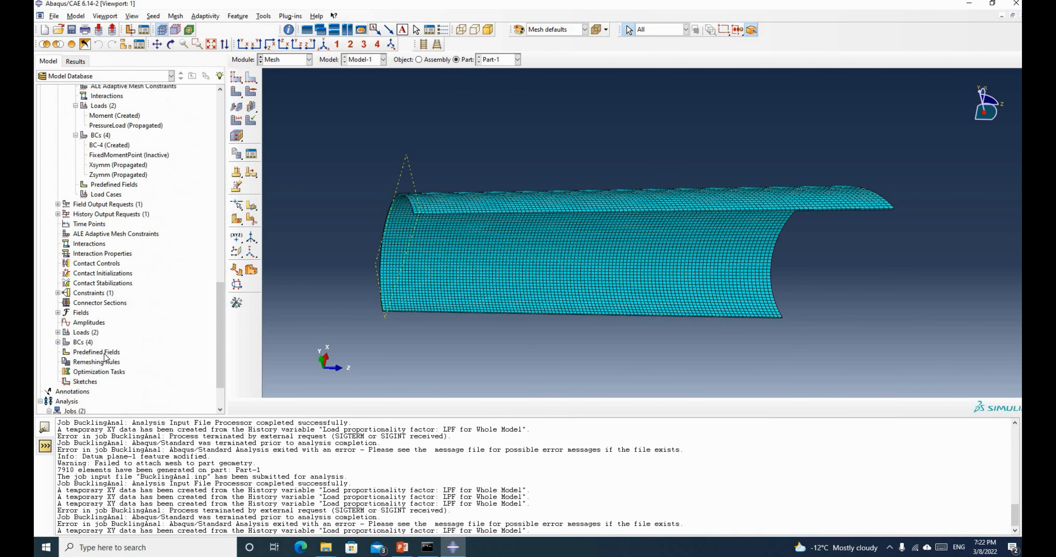
pyautogui.doubleClick(100, 370)
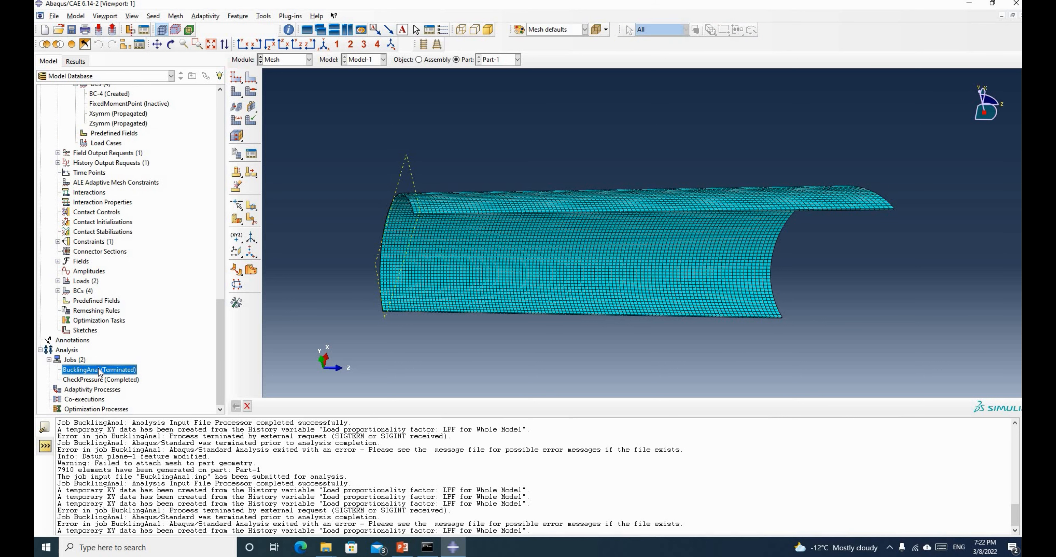
pyautogui.rightClick(100, 371)
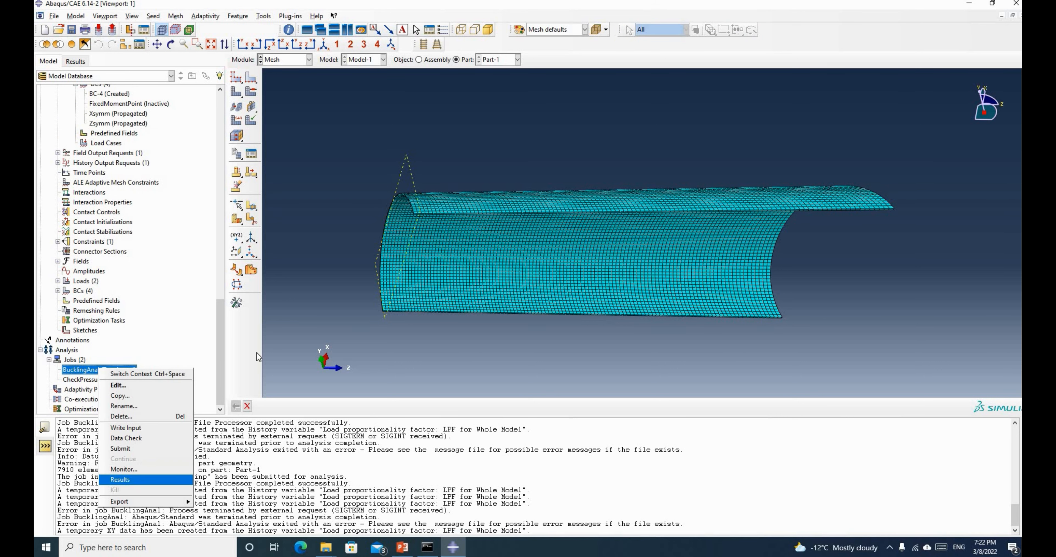
pyautogui.press('Return')
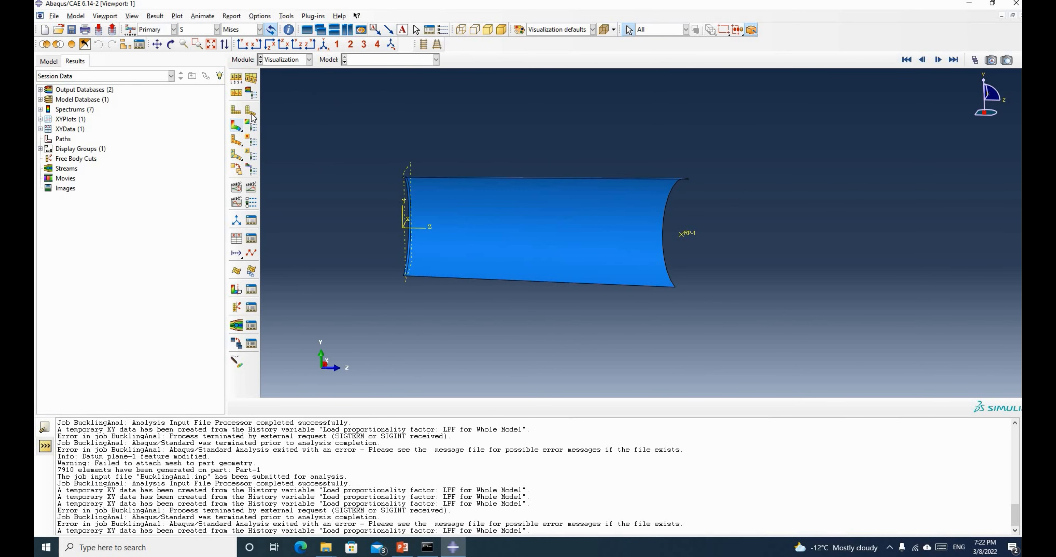
# Load BucklingAnal results, move to increment 37, and plot Mises contours on the deformed shape
pyautogui.click(250, 112)
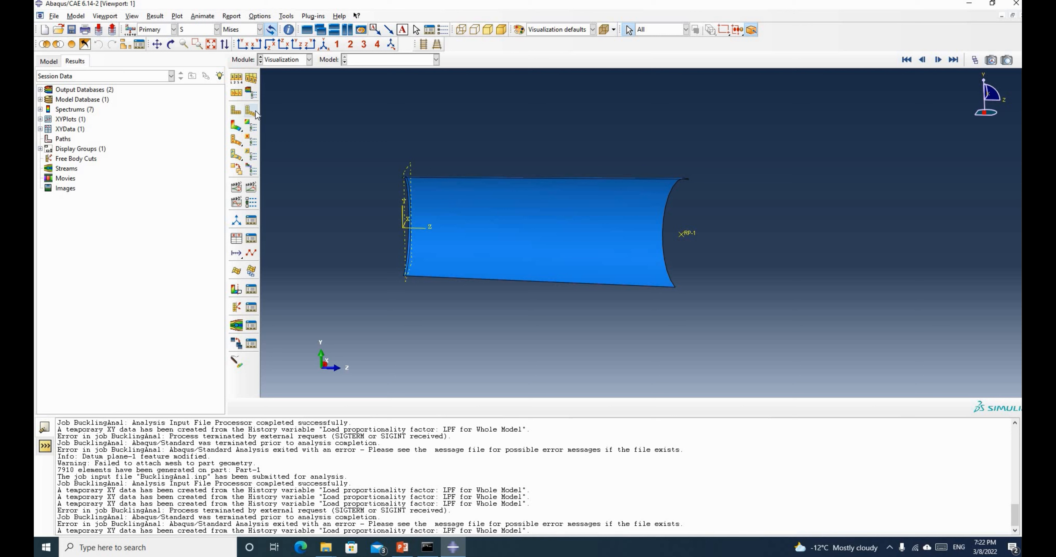
pyautogui.click(49, 61)
pyautogui.rightClick(91, 372)
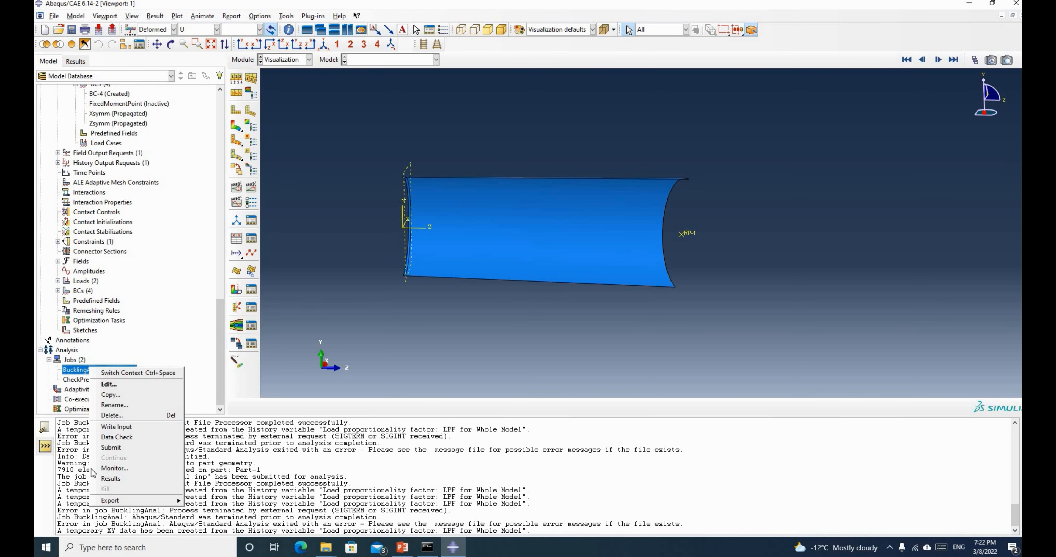
pyautogui.click(111, 478)
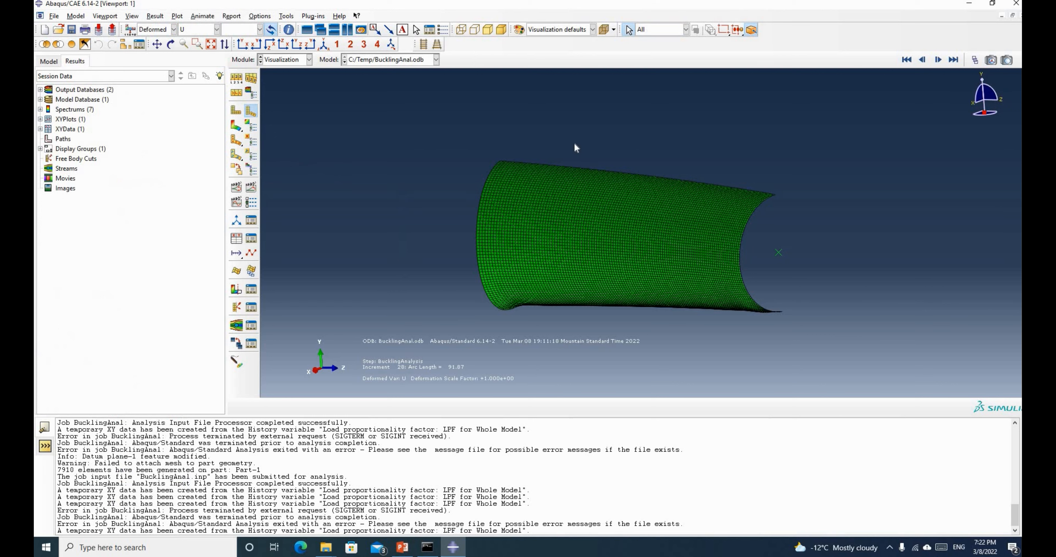
pyautogui.click(977, 61)
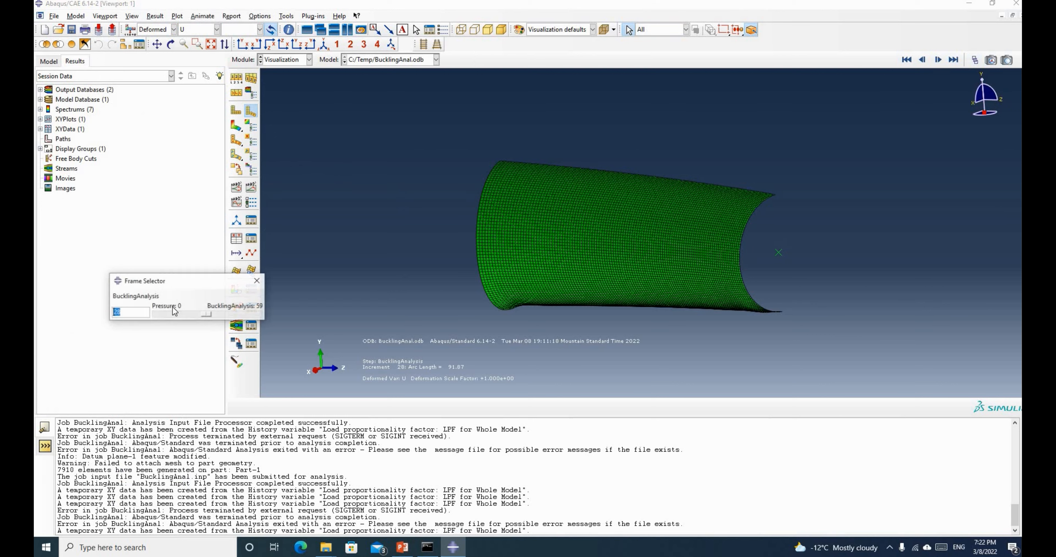
pyautogui.click(173, 316)
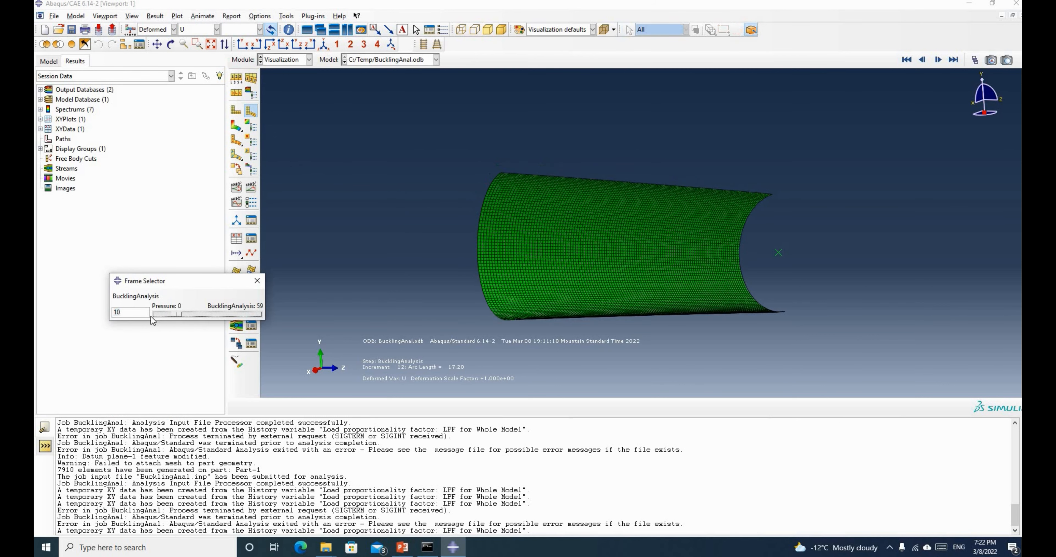
pyautogui.moveTo(194, 319); pyautogui.dragTo(221, 317)
pyautogui.click(237, 125)
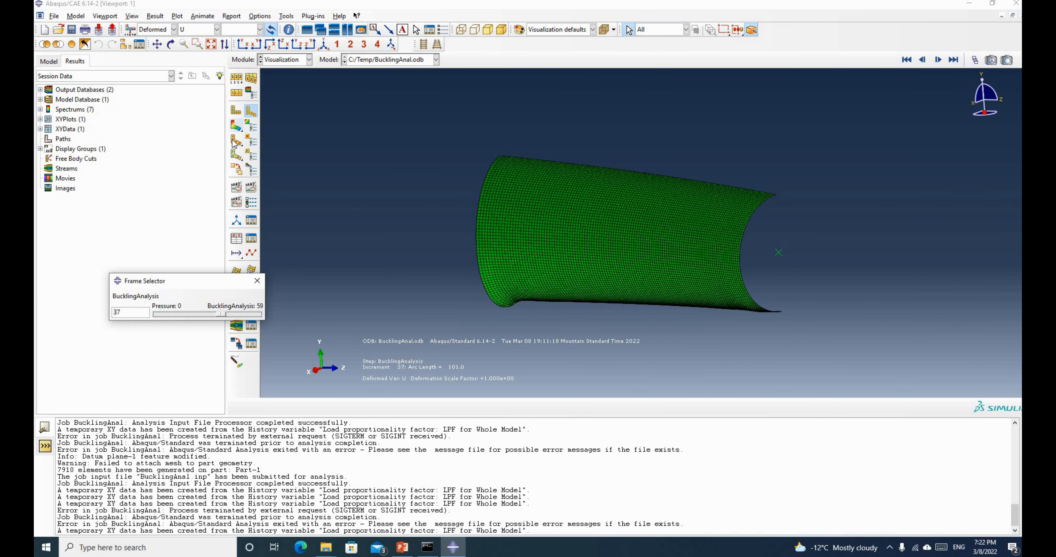
pyautogui.click(171, 44)
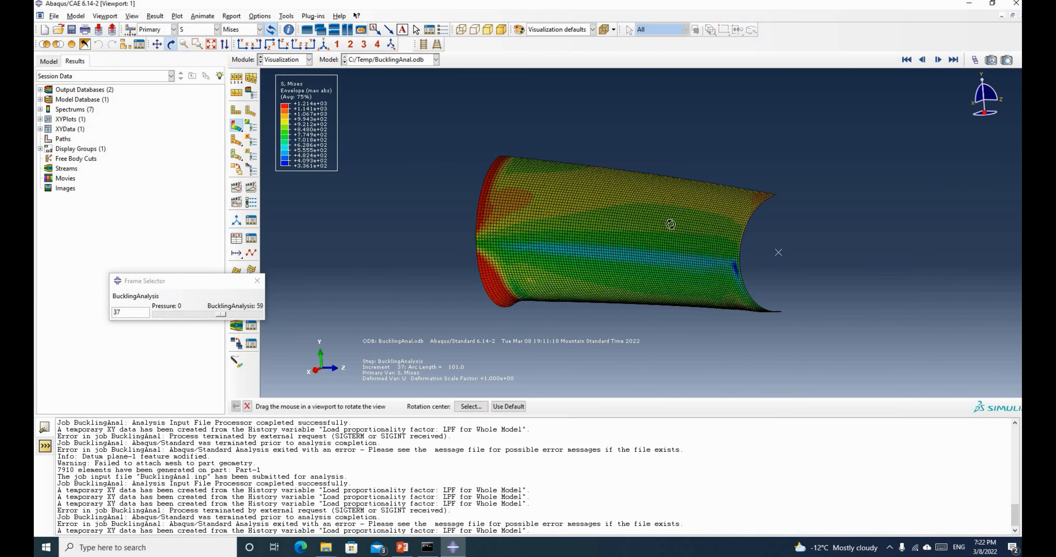
# Step the Mises contours from frame 0 through the pressure step into the buckling increments toward 59
pyautogui.moveTo(671, 225); pyautogui.dragTo(561, 244)
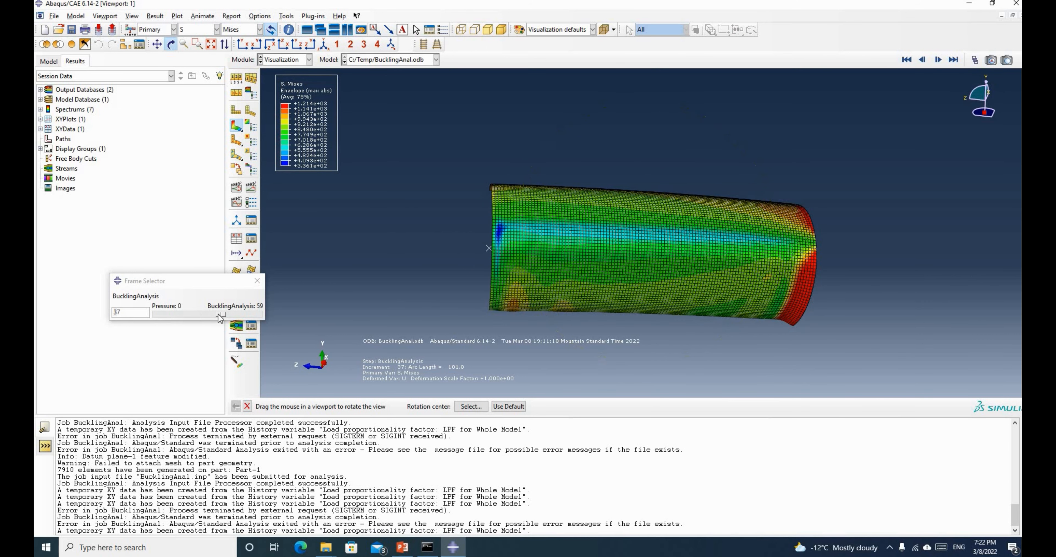
pyautogui.moveTo(220, 315); pyautogui.dragTo(148, 315)
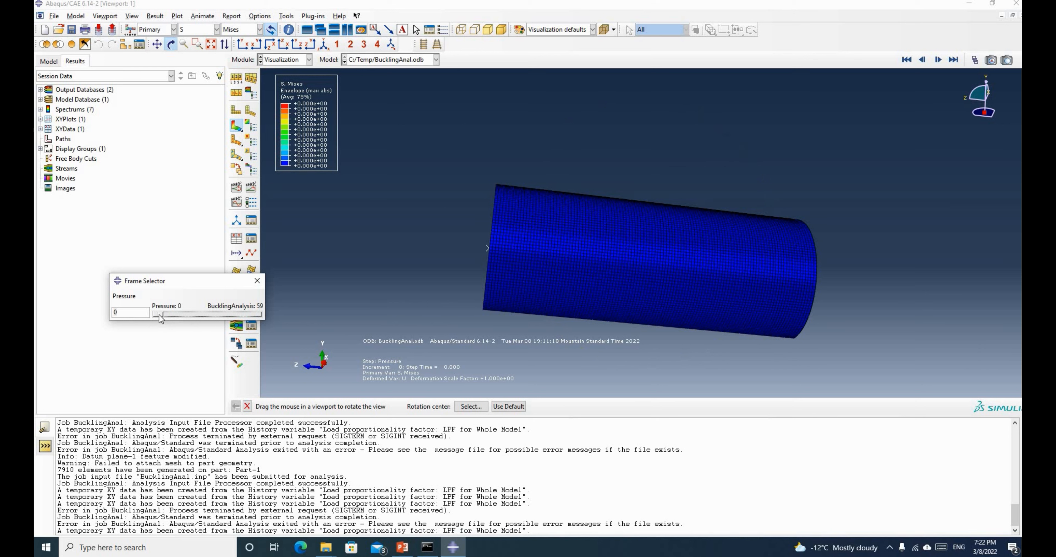
pyautogui.moveTo(160, 315); pyautogui.dragTo(159, 316)
pyautogui.press('Right')
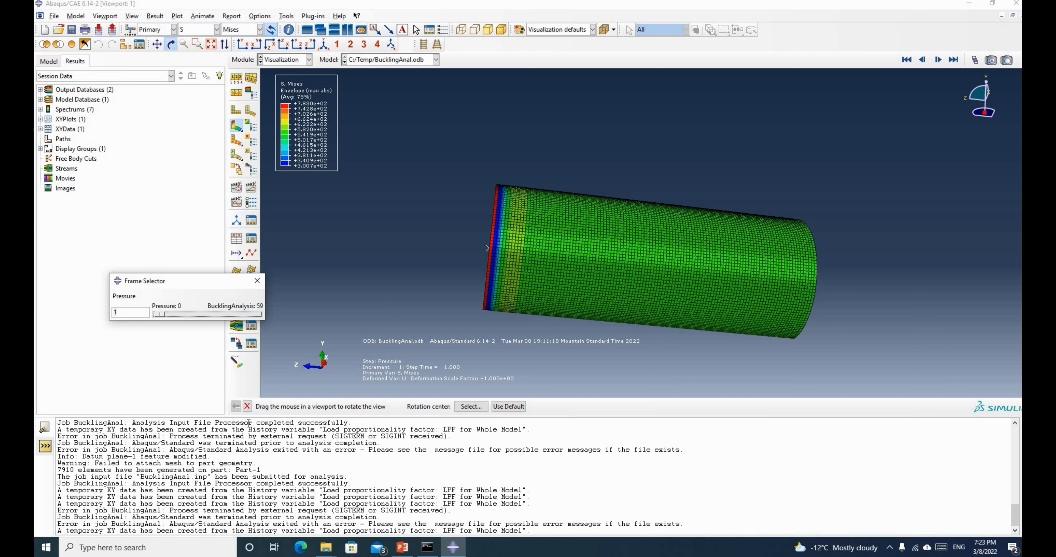
pyautogui.click(459, 361)
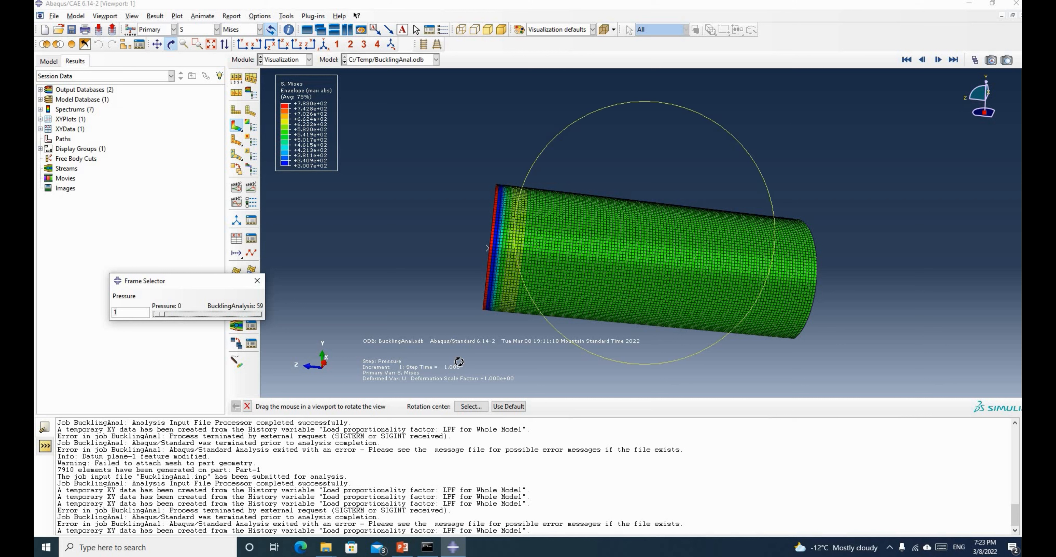
pyautogui.press('Right')
pyautogui.press('Right')
pyautogui.press('Right')
pyautogui.press('Right')
pyautogui.press('Right')
pyautogui.press('Right')
pyautogui.press('Right')
pyautogui.press('Right')
pyautogui.press('Right')
pyautogui.press('Right')
pyautogui.press('Right')
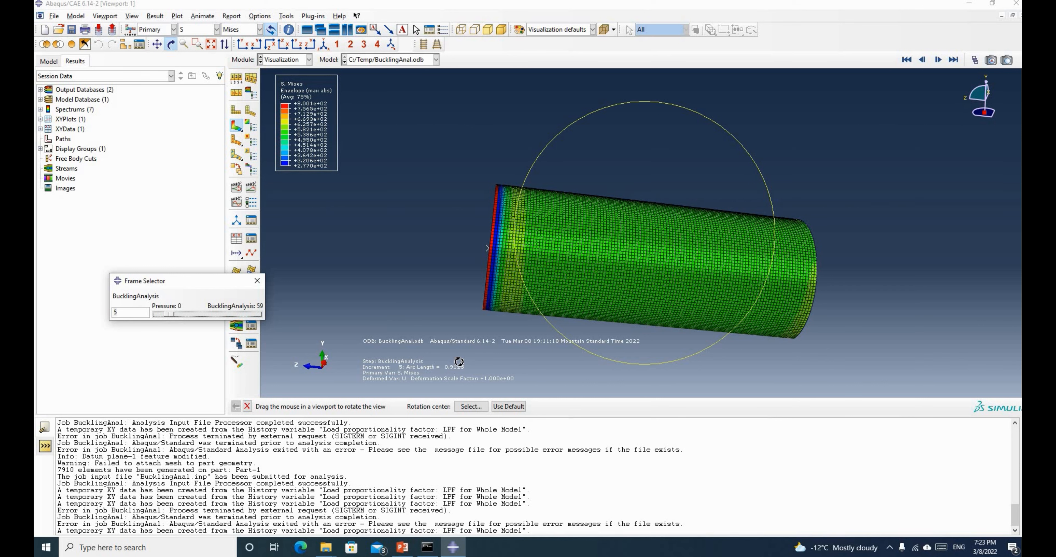
pyautogui.press('Right')
pyautogui.press('Right')
pyautogui.press('Right')
pyautogui.press('Right')
pyautogui.press('Right')
pyautogui.press('Right')
pyautogui.press('Right')
pyautogui.press('Right')
pyautogui.press('Right')
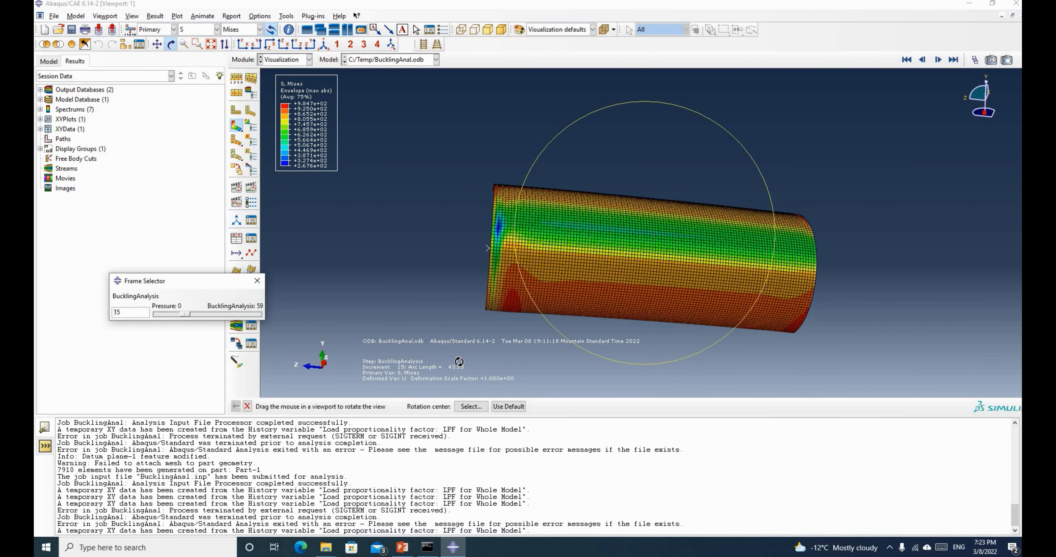
pyautogui.press('Right')
pyautogui.press('Right')
pyautogui.press('Right')
pyautogui.press('Right')
pyautogui.press('Right')
pyautogui.press('Right')
pyautogui.press('Right')
pyautogui.press('Right')
pyautogui.press('Right')
pyautogui.press('Right')
pyautogui.press('Right')
pyautogui.press('Right')
pyautogui.press('Right')
pyautogui.press('Right')
pyautogui.press('Right')
pyautogui.press('Right')
pyautogui.press('Right')
pyautogui.press('Right')
pyautogui.press('Right')
pyautogui.press('Right')
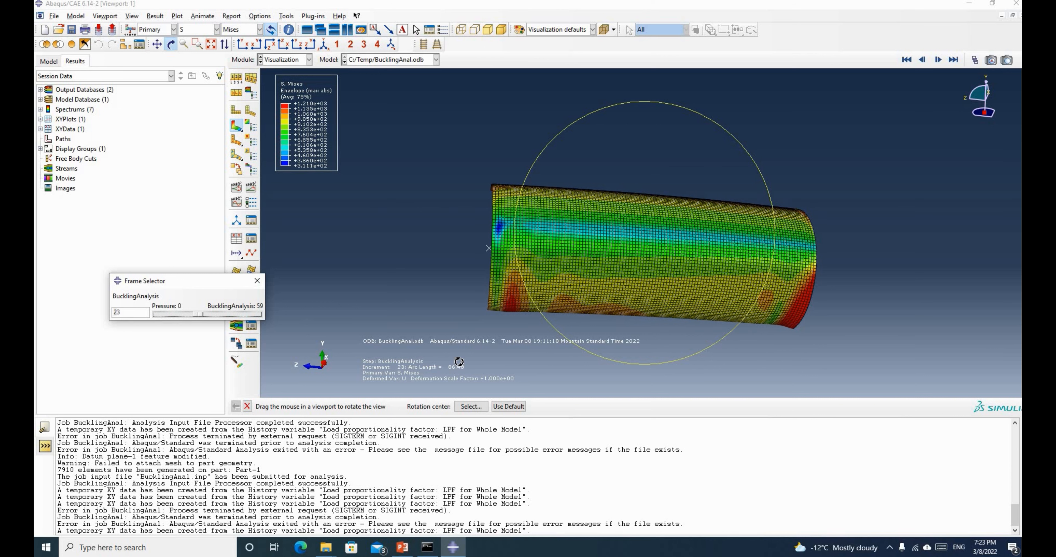
pyautogui.press('Right')
pyautogui.press('Right')
pyautogui.press('Right')
pyautogui.press('Right')
pyautogui.press('Right')
pyautogui.press('Right')
pyautogui.press('Right')
pyautogui.press('Right')
pyautogui.press('Right')
pyautogui.press('Right')
pyautogui.press('Right')
pyautogui.press('Right')
pyautogui.press('Right')
pyautogui.press('Right')
pyautogui.press('Right')
pyautogui.press('Right')
pyautogui.press('Right')
pyautogui.press('Right')
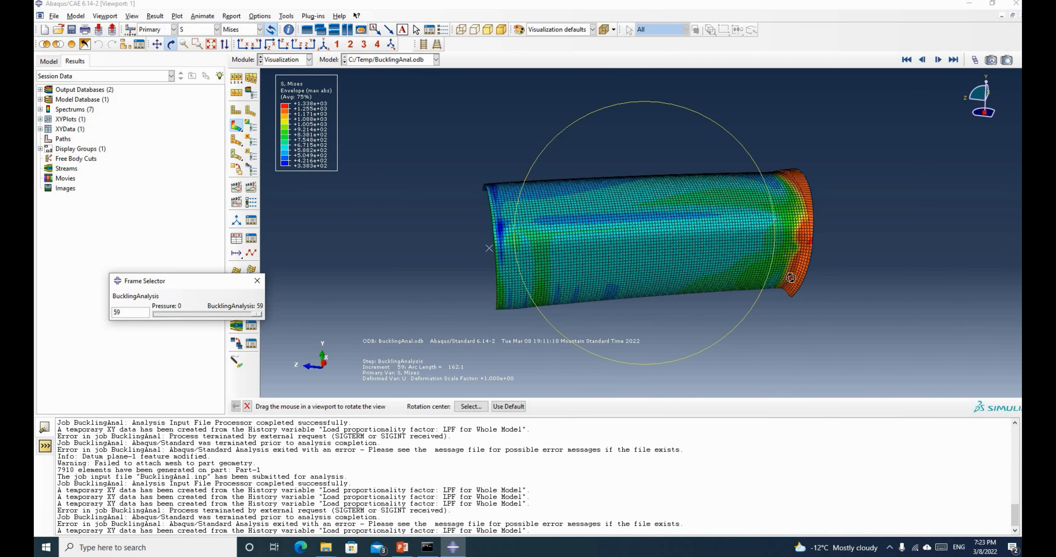
# Rotate the buckled pipe to inspect it, close the Frame Selector, and return to the PowerPoint slide
pyautogui.moveTo(794, 278); pyautogui.dragTo(641, 254)
pyautogui.moveTo(710, 216); pyautogui.dragTo(498, 170)
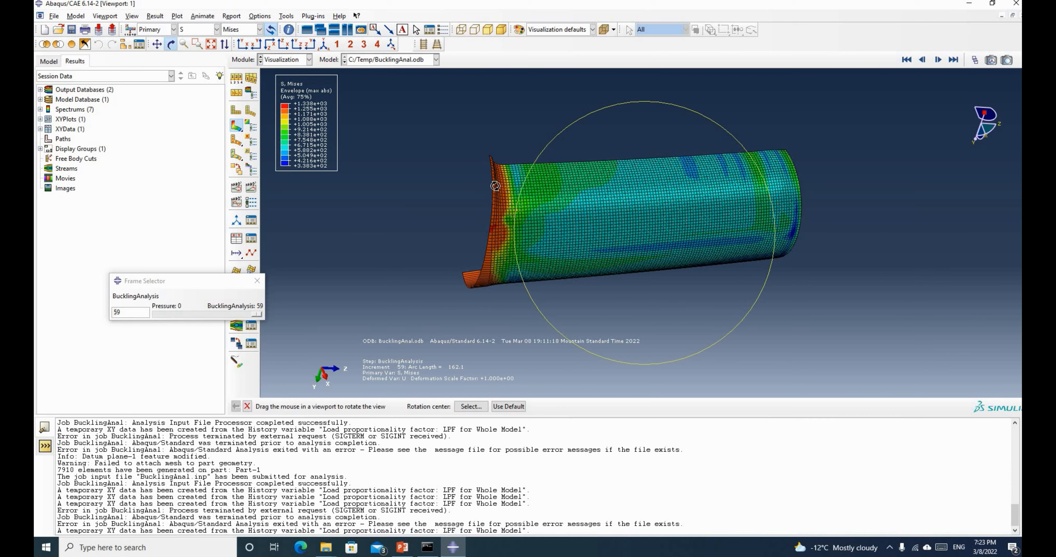
pyautogui.moveTo(496, 185); pyautogui.dragTo(537, 273)
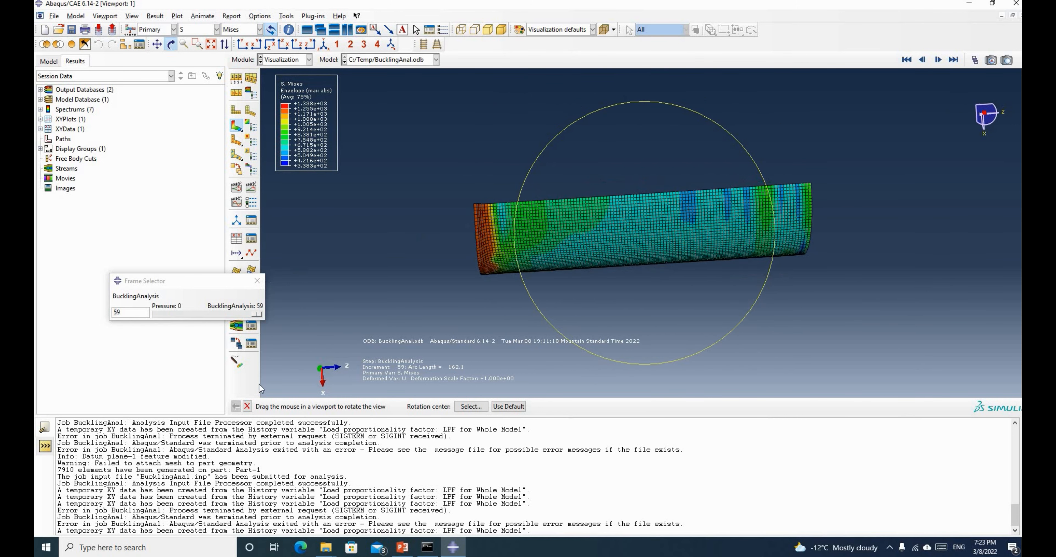
pyautogui.click(257, 280)
pyautogui.click(402, 549)
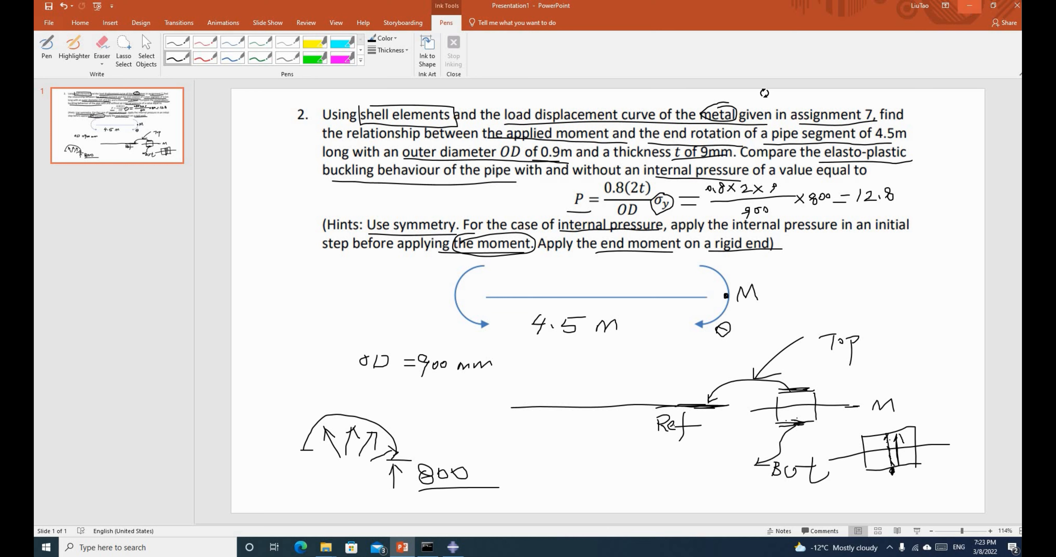
# Minimize the PowerPoint slide and turn the buckled pipe slightly in Abaqus
pyautogui.click(970, 5)
pyautogui.moveTo(619, 227); pyautogui.dragTo(484, 193)
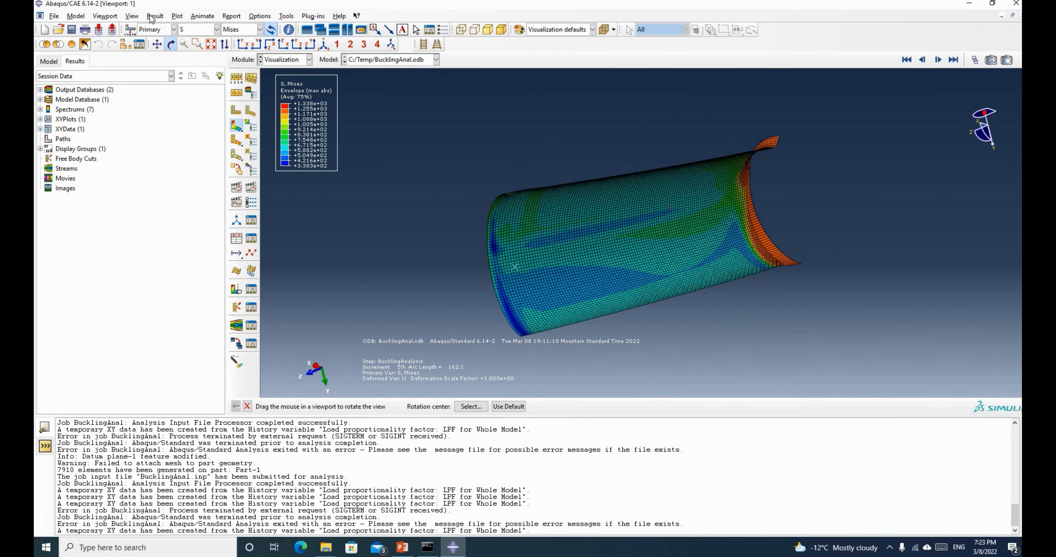
# Plot the load proportionality factor (LPF) history against arc length
pyautogui.click(154, 16)
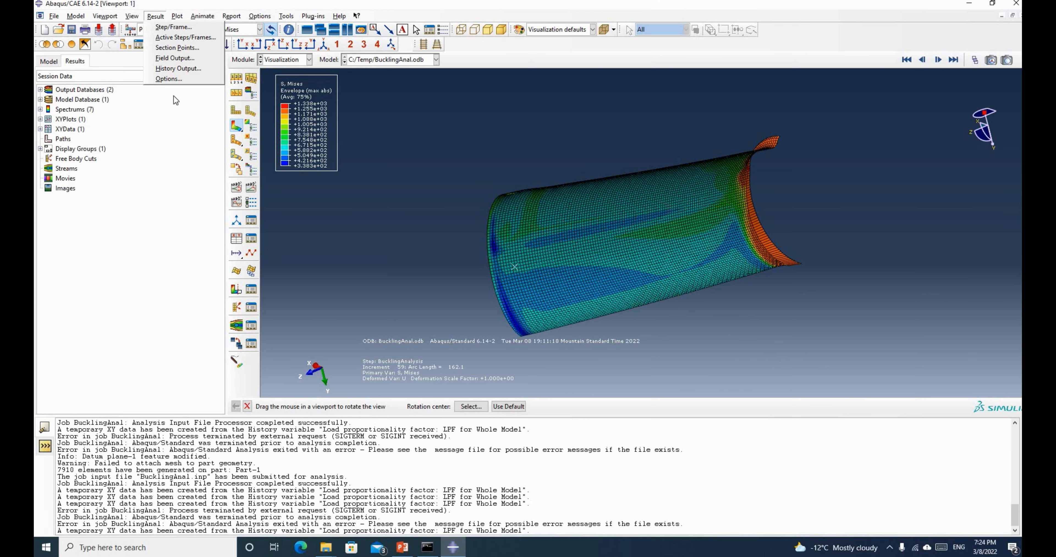
pyautogui.click(176, 68)
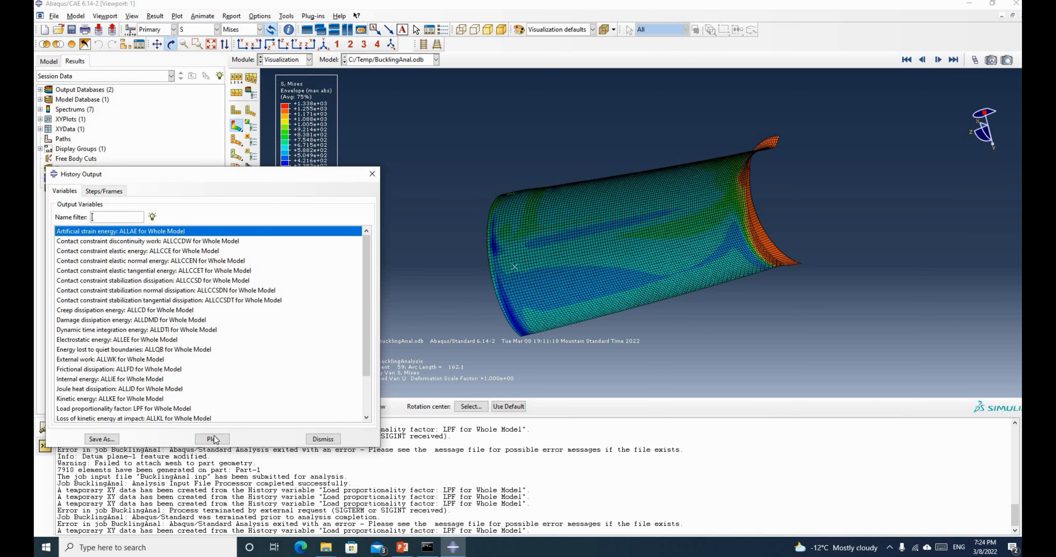
pyautogui.click(84, 409)
pyautogui.click(212, 439)
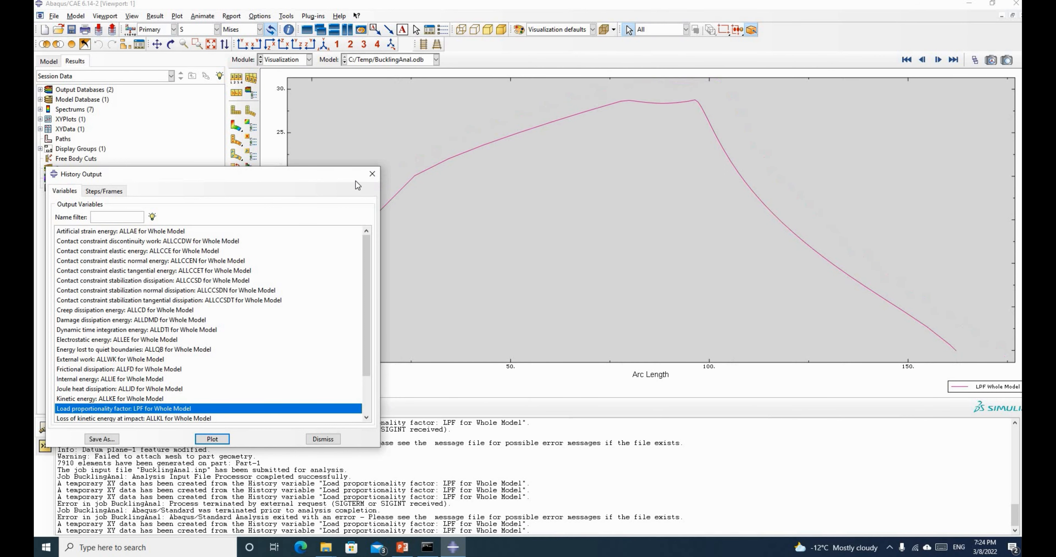
pyautogui.moveTo(345, 177); pyautogui.dragTo(162, 306)
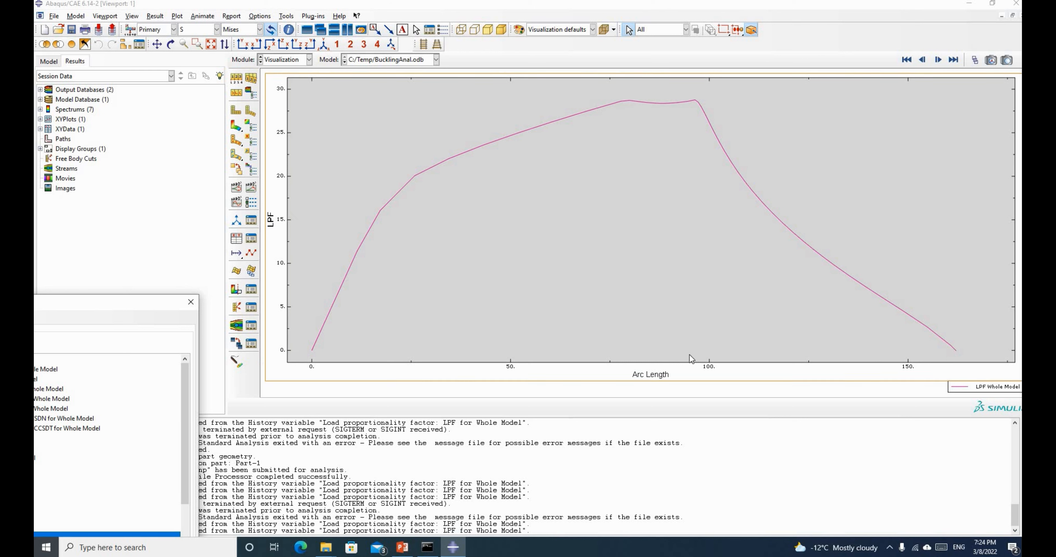
pyautogui.moveTo(169, 303); pyautogui.dragTo(428, 284)
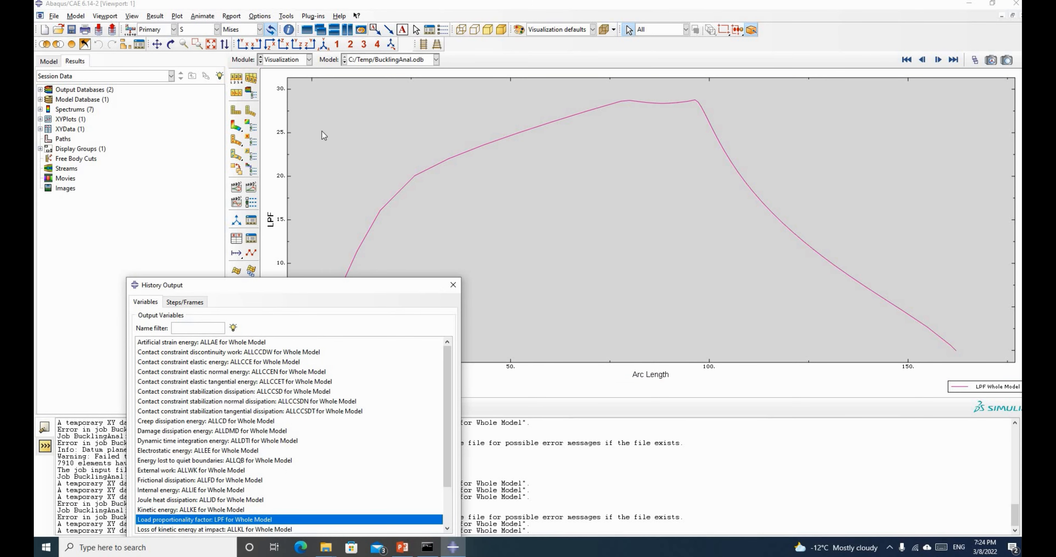
pyautogui.moveTo(322, 131); pyautogui.dragTo(322, 131)
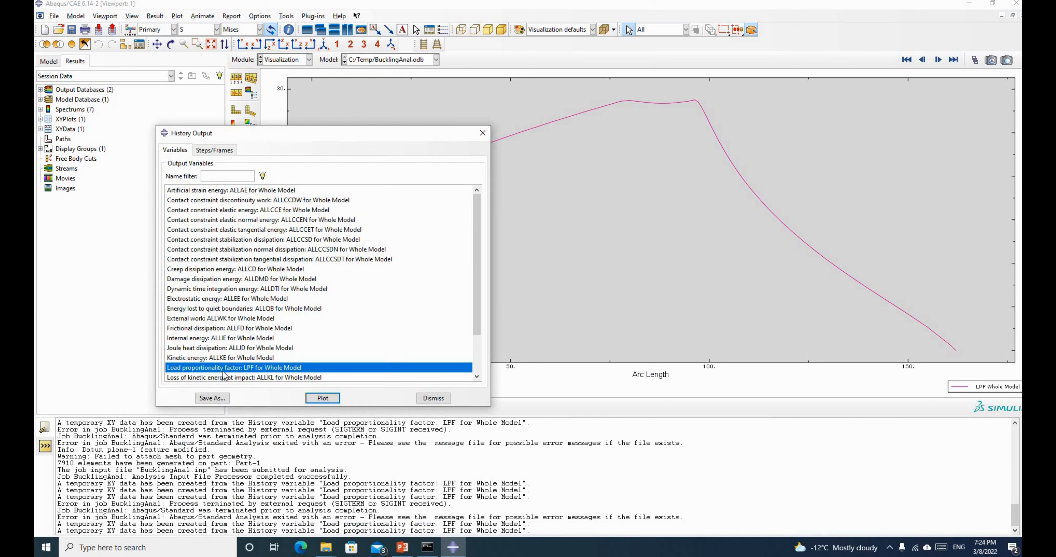
# Save the LPF curve as XY data named 'LPF' and return to the Mises contour plot
pyautogui.click(212, 398)
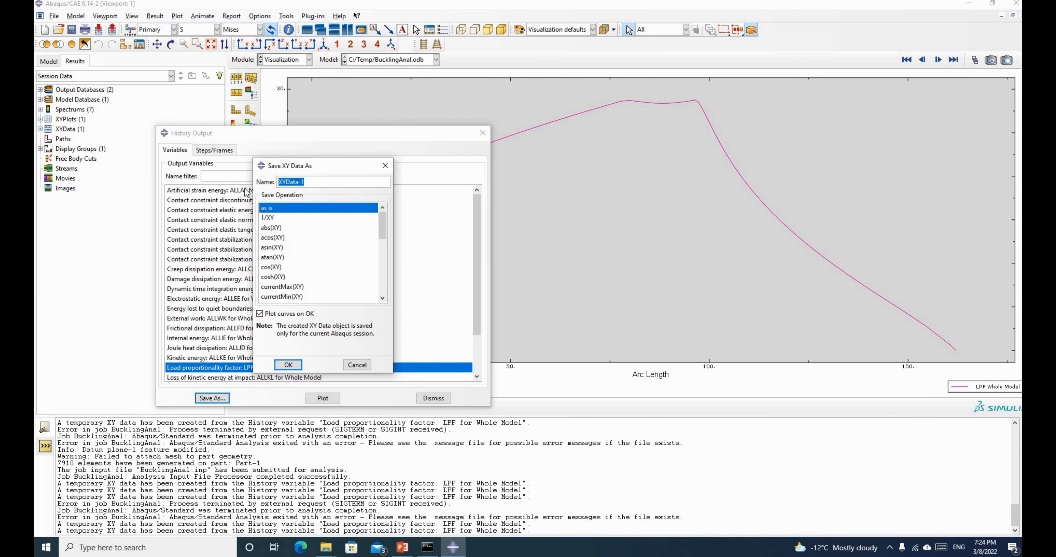
pyautogui.write('LPF')
pyautogui.click(287, 365)
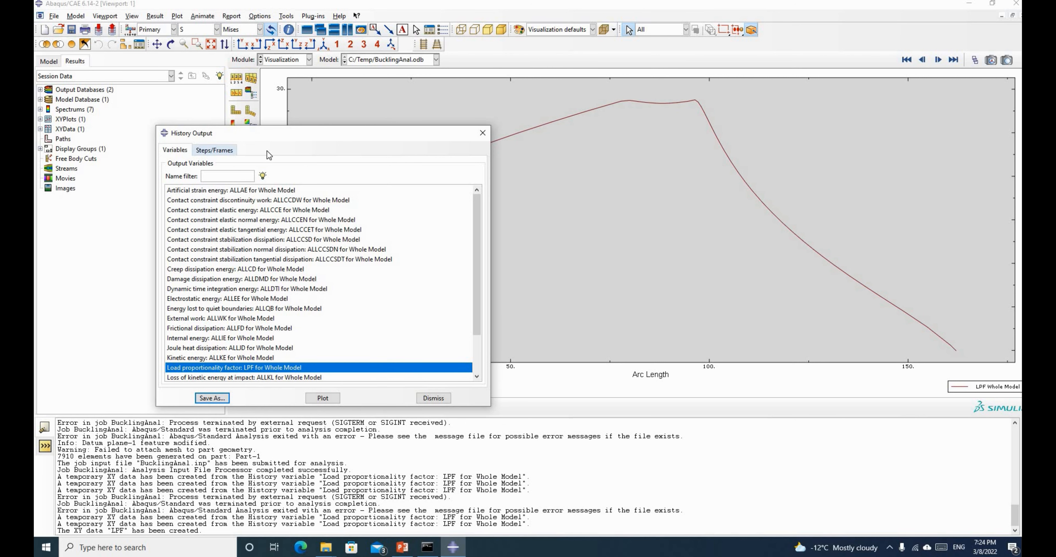
pyautogui.click(483, 133)
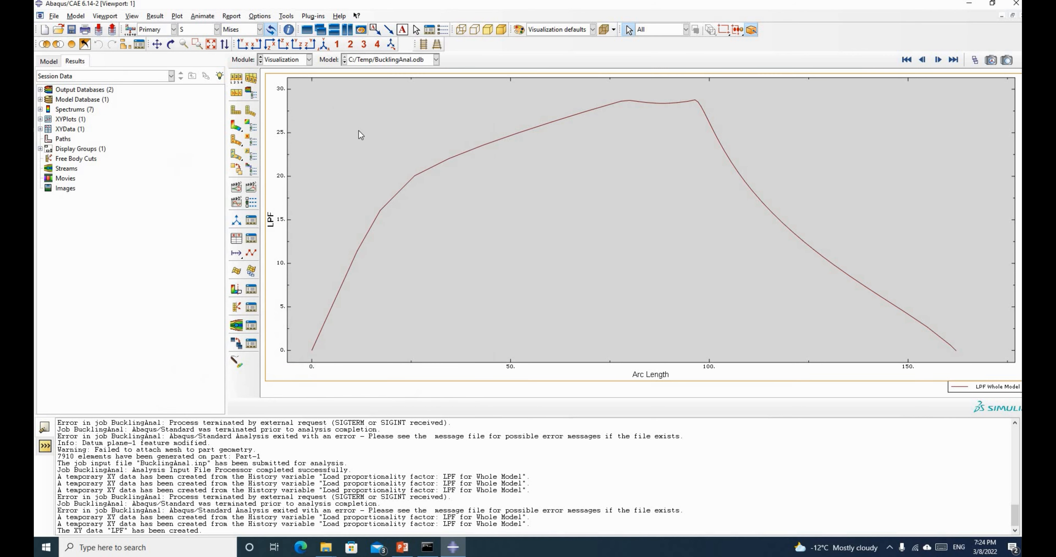
pyautogui.click(245, 128)
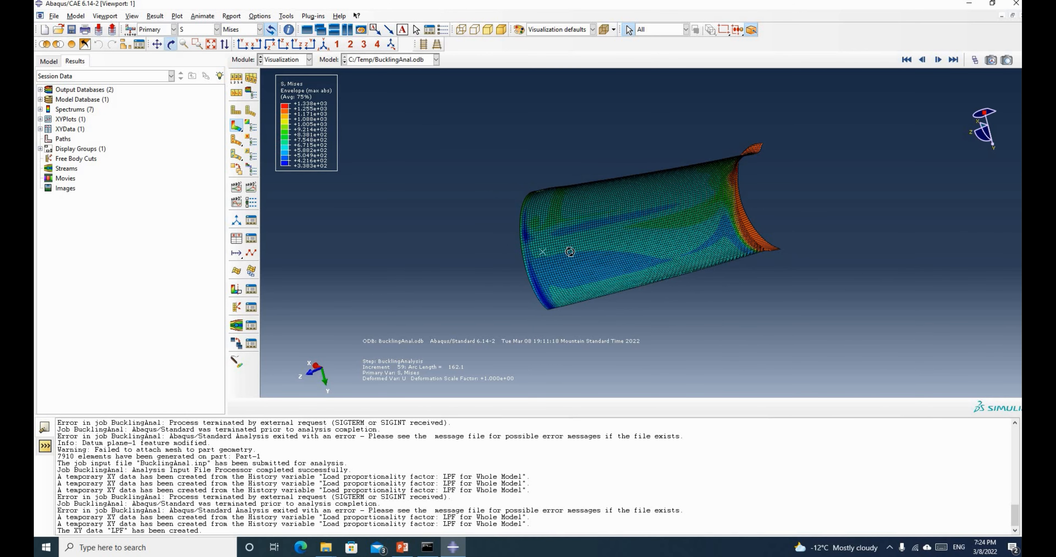
# Rotate the pipe to a side view and start ODB field-output XY data at Unique Nodal position
pyautogui.click(171, 44)
pyautogui.moveTo(639, 241); pyautogui.dragTo(773, 209)
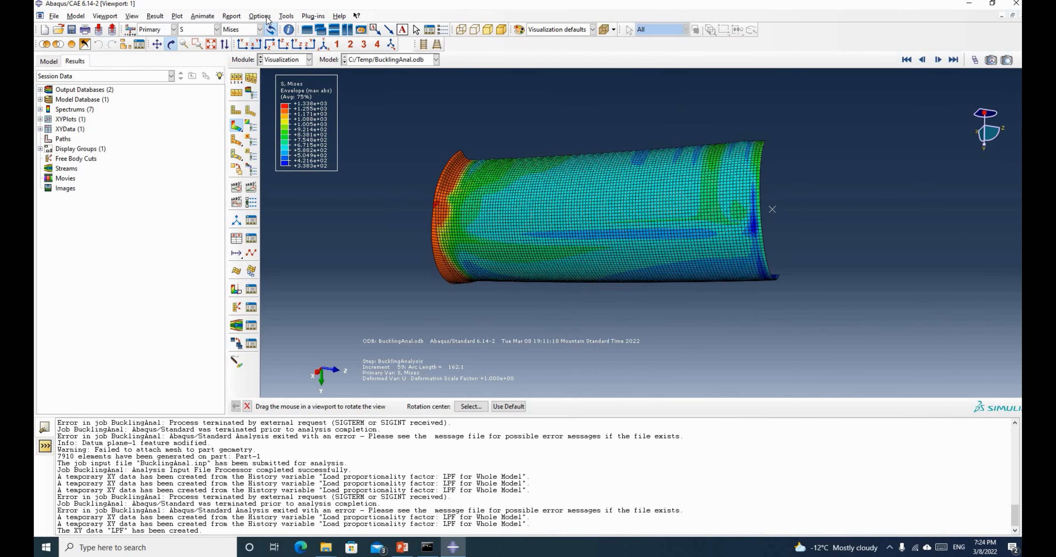
pyautogui.click(286, 16)
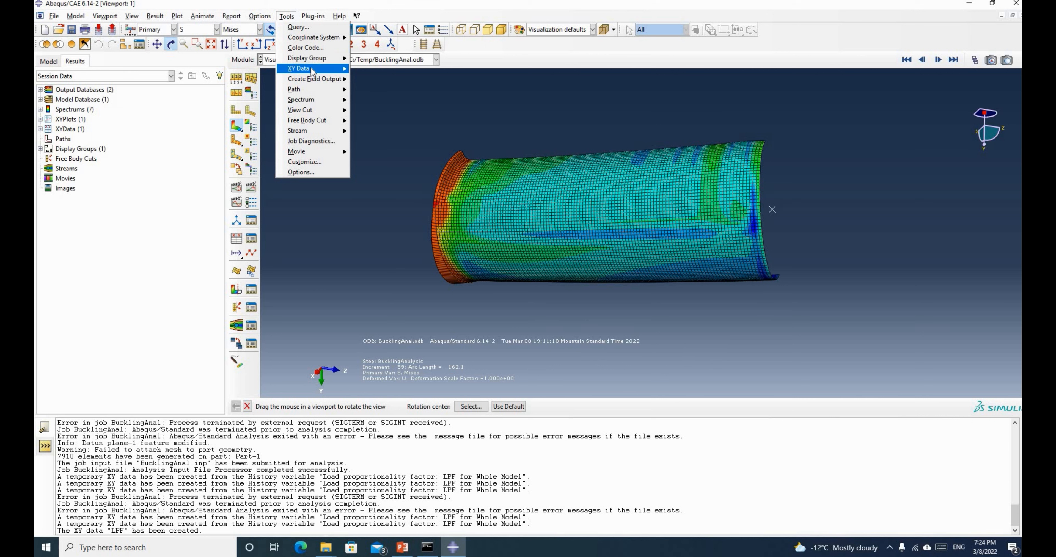
pyautogui.moveTo(313, 70)
pyautogui.press('Return')
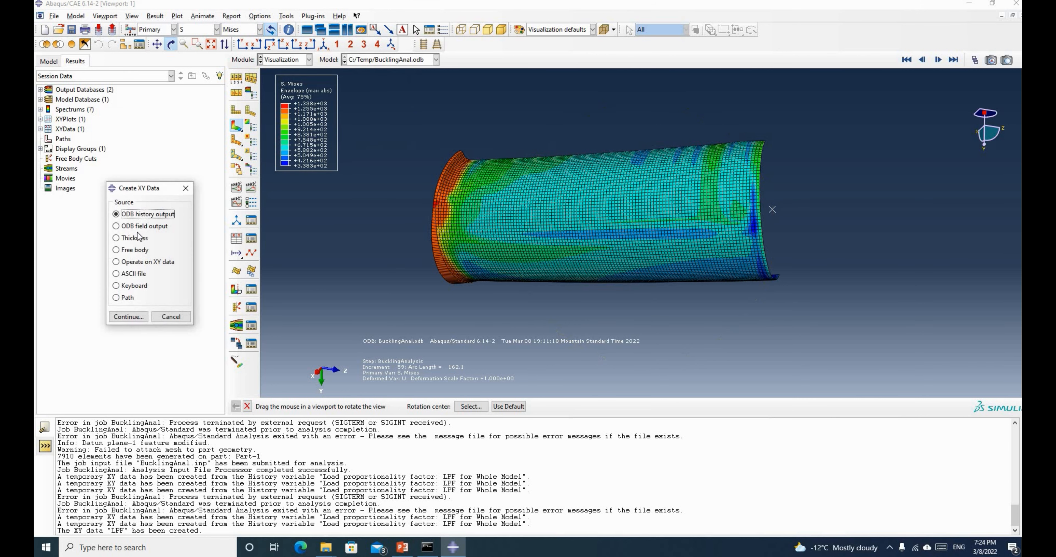
pyautogui.click(142, 227)
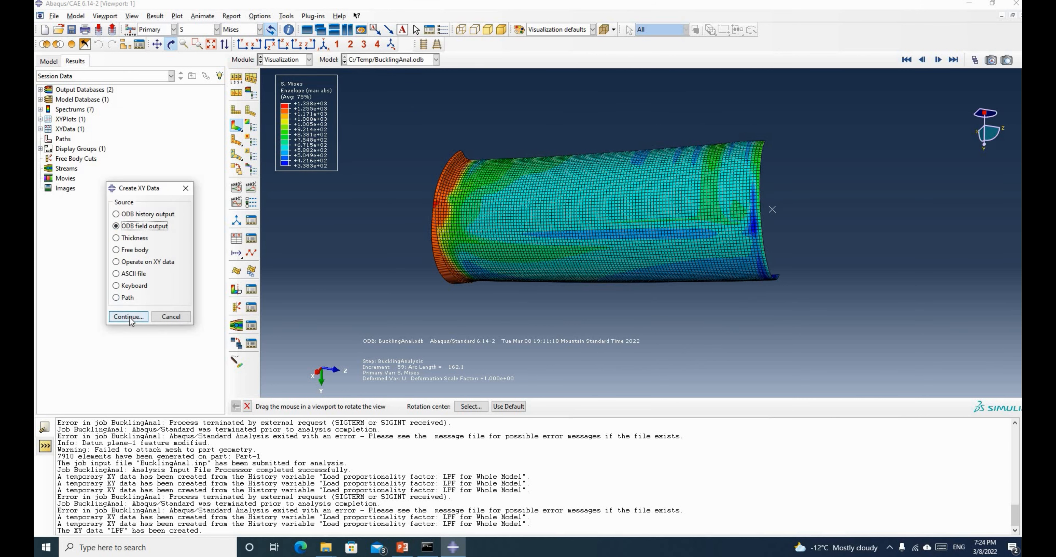
pyautogui.click(130, 318)
pyautogui.click(163, 207)
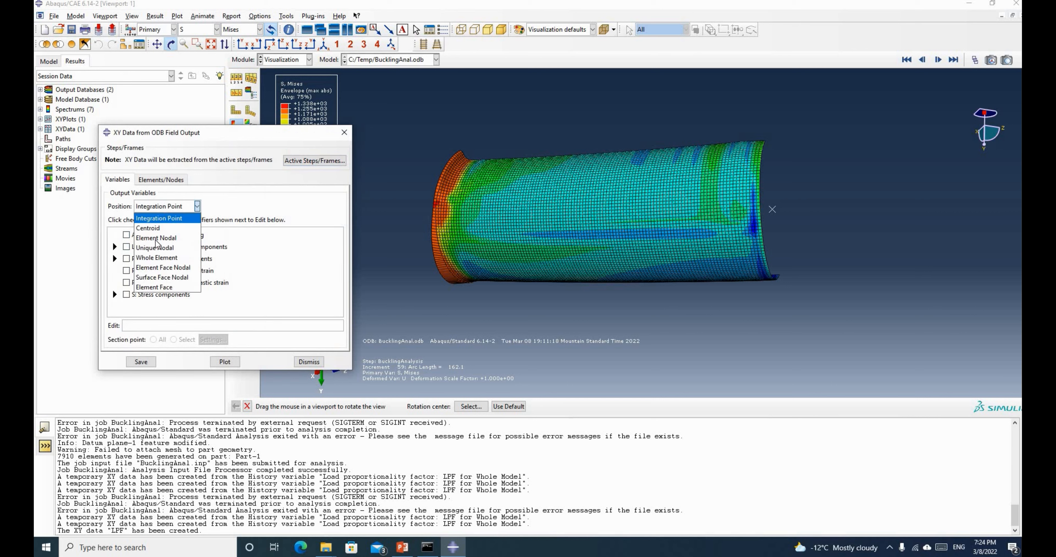
pyautogui.click(154, 248)
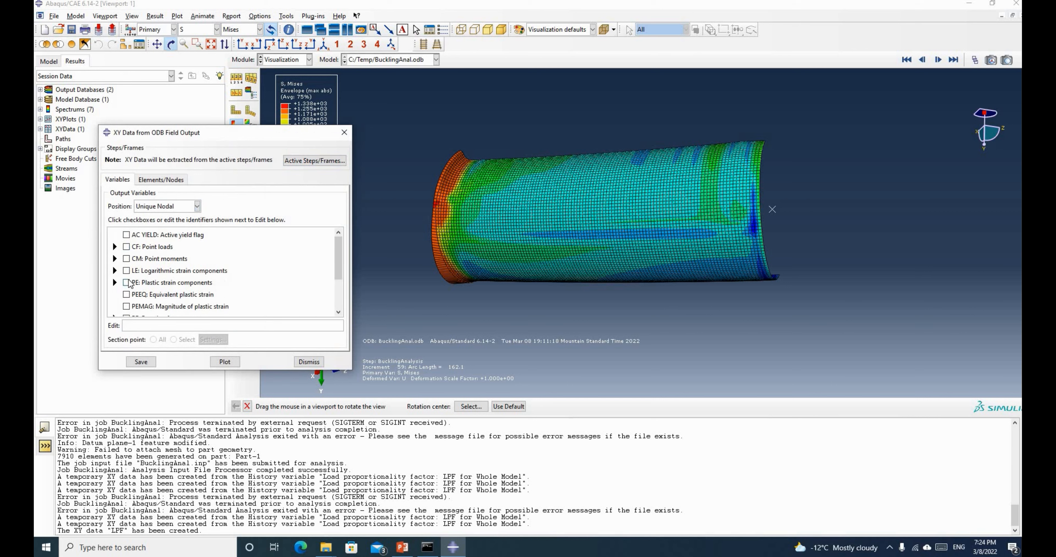
# Select the UR1 rotation component, pick one node, and try plotting it
pyautogui.scroll(-2, 129, 283)
pyautogui.moveTo(679, 233); pyautogui.dragTo(399, 318)
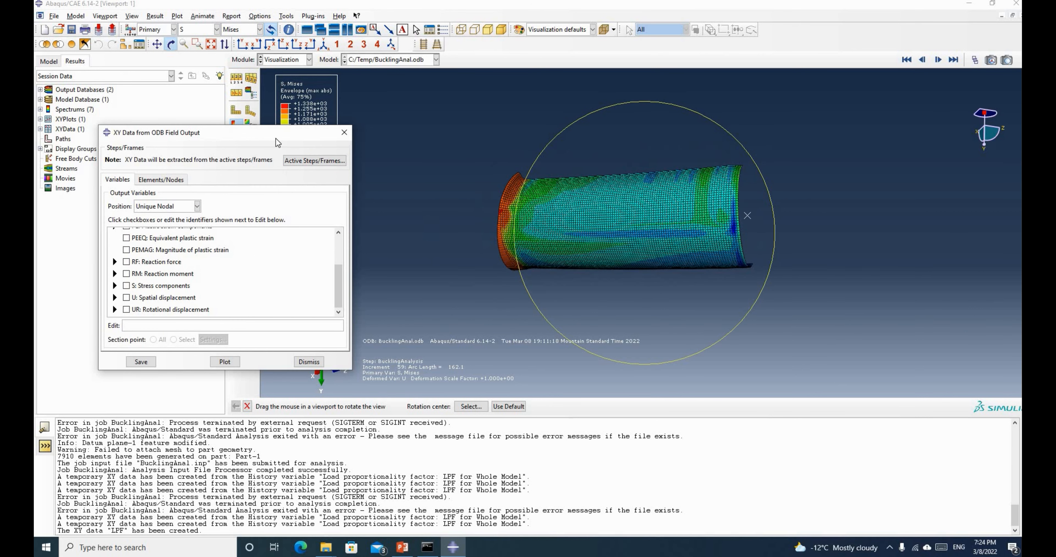
pyautogui.moveTo(247, 125); pyautogui.dragTo(180, 84)
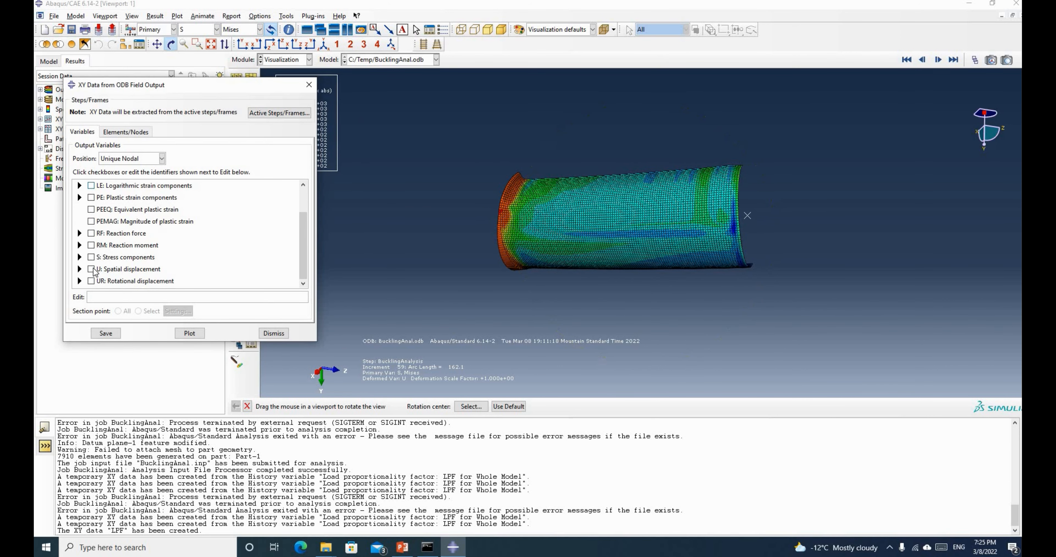
pyautogui.click(79, 281)
pyautogui.scroll(-2, 94, 254)
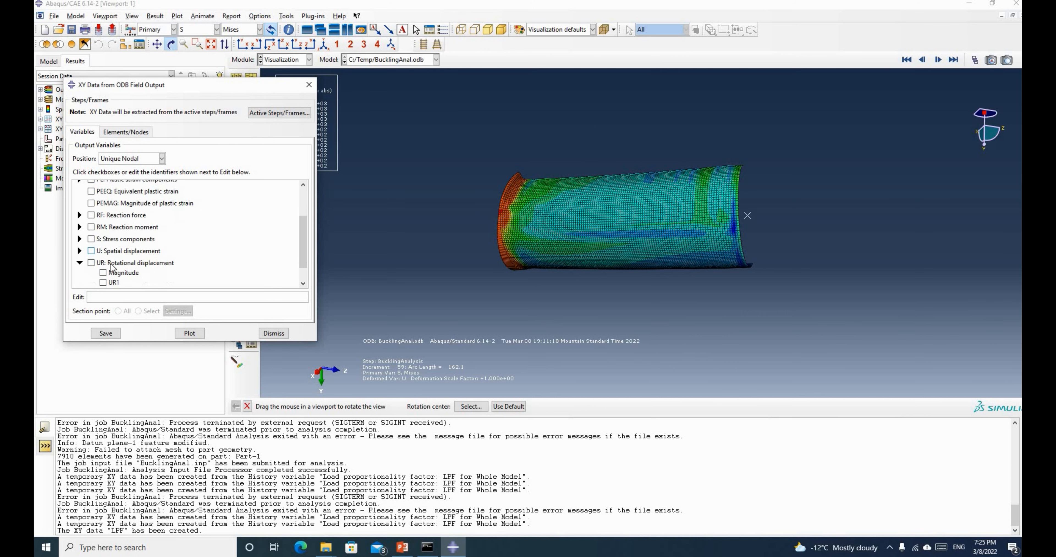
pyautogui.click(103, 261)
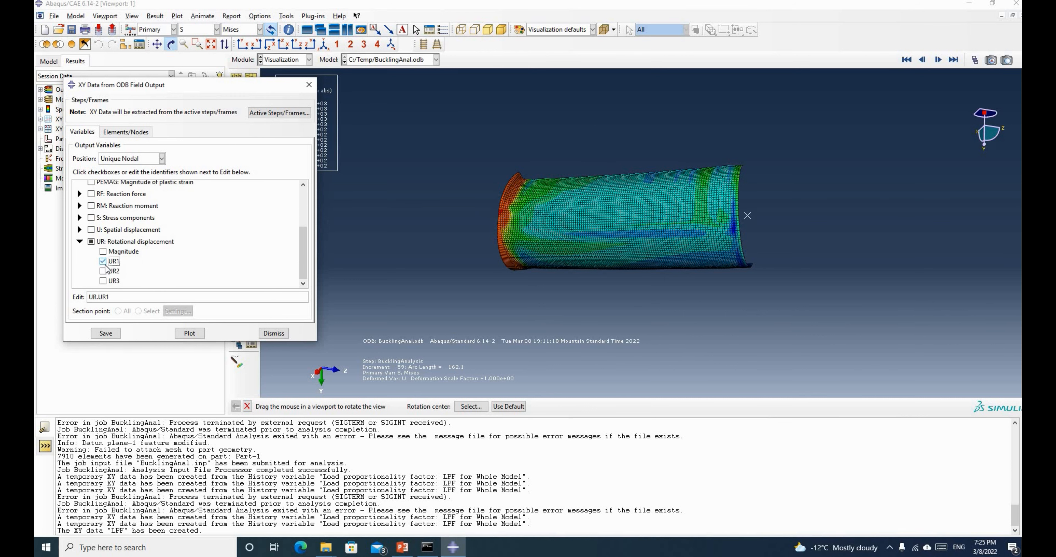
pyautogui.click(128, 134)
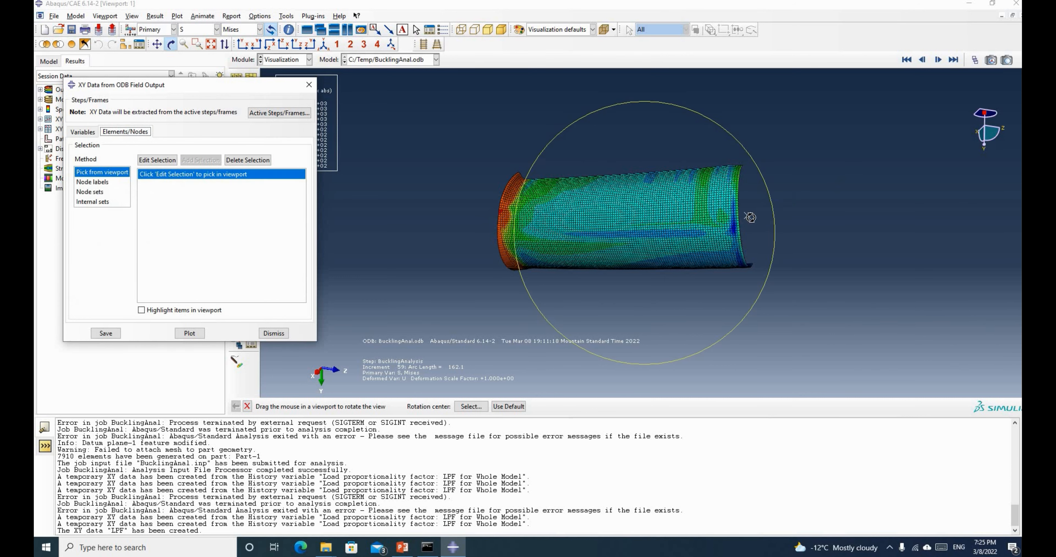
pyautogui.middleClick(748, 215)
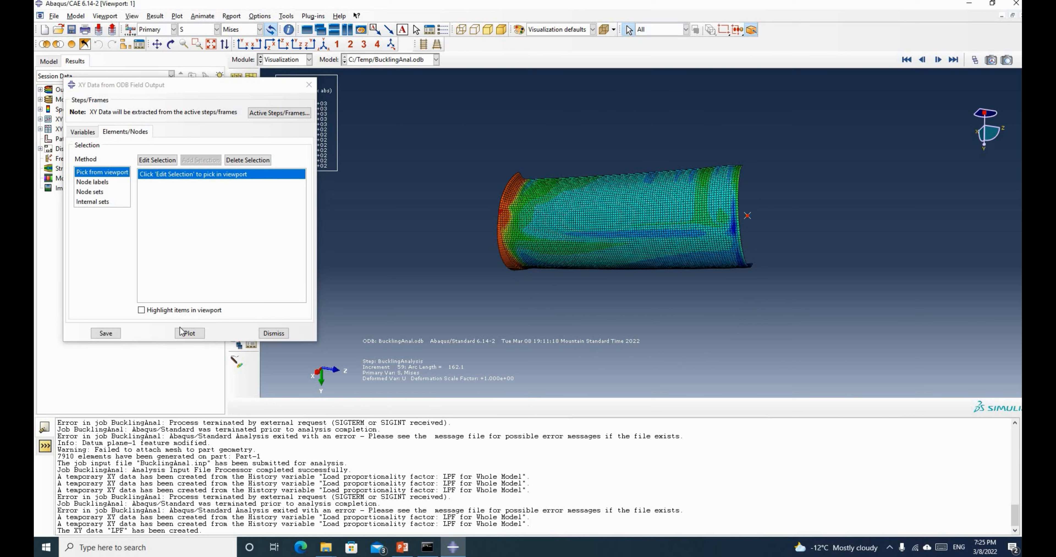
pyautogui.click(152, 160)
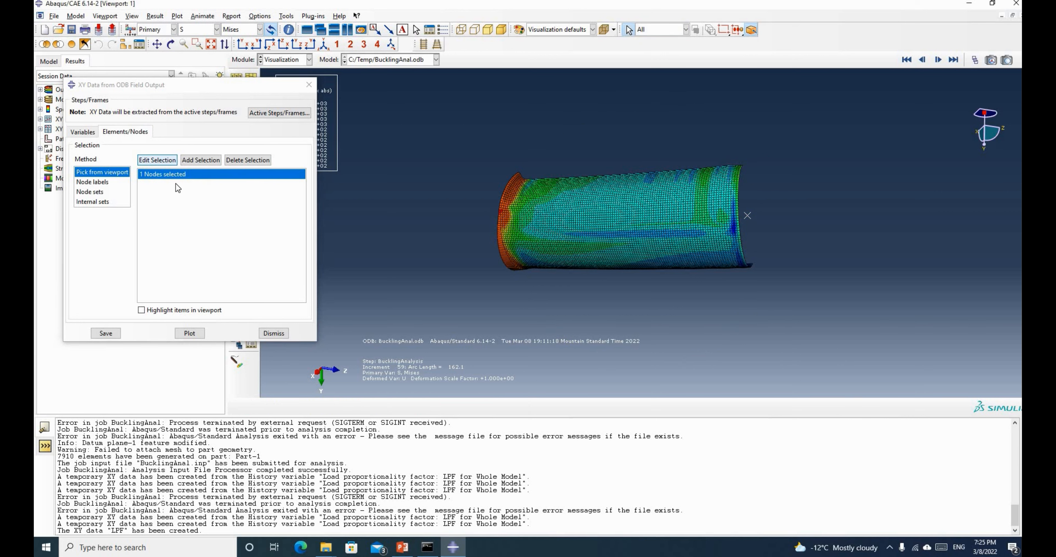
pyautogui.click(188, 333)
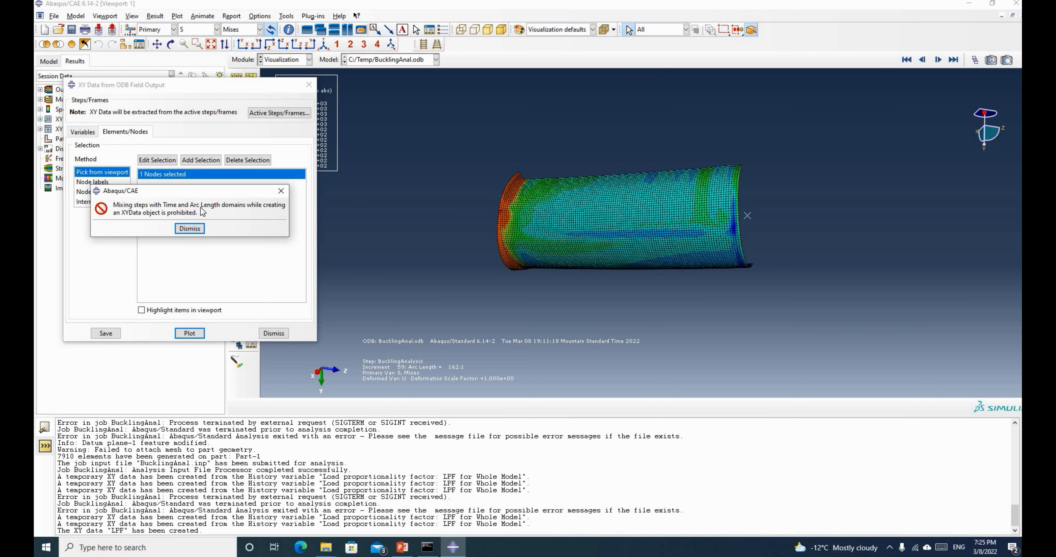
# Dismiss the domain-mixing error and exclude the Pressure step from the active frames
pyautogui.press('Return')
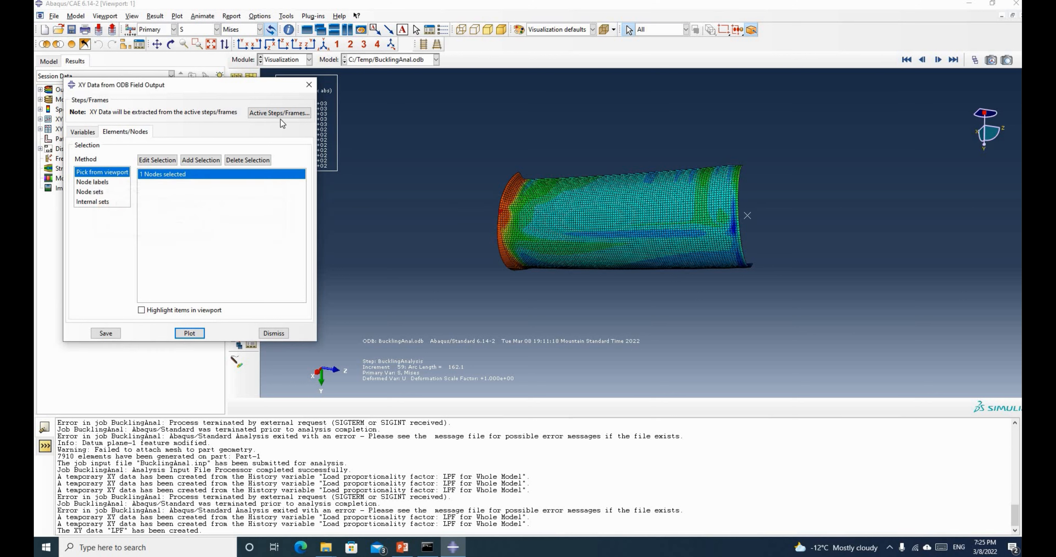
pyautogui.click(280, 113)
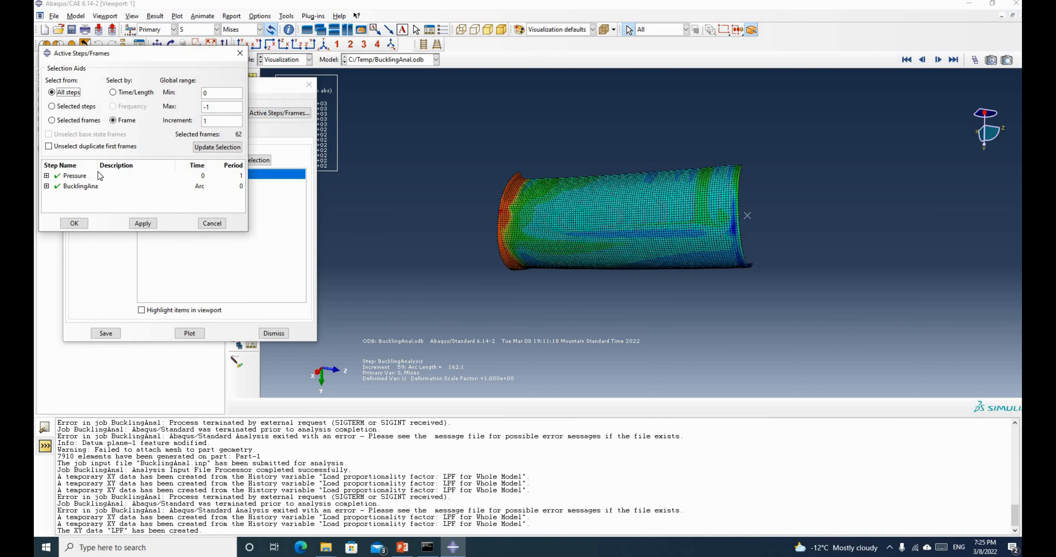
pyautogui.click(58, 176)
pyautogui.click(74, 224)
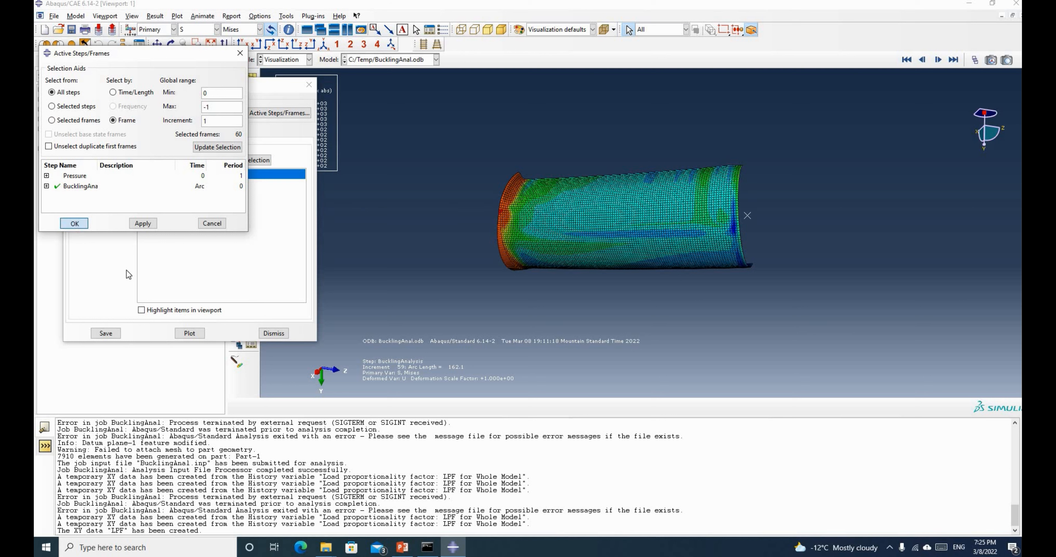
# Plot the picked node's UR1 rotation curve, save it as XY data, and dismiss the dialog
pyautogui.click(189, 334)
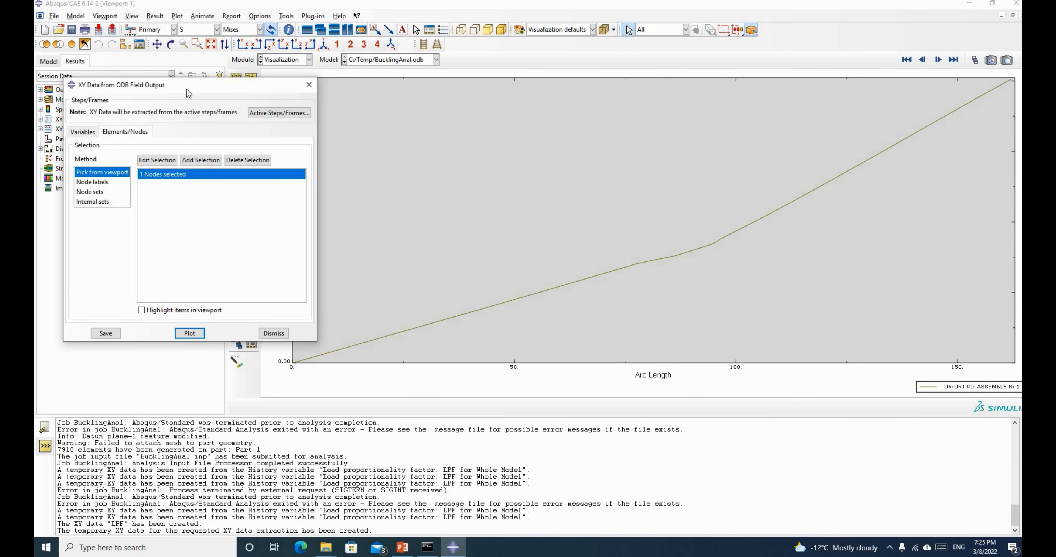
pyautogui.moveTo(187, 89); pyautogui.dragTo(116, 91)
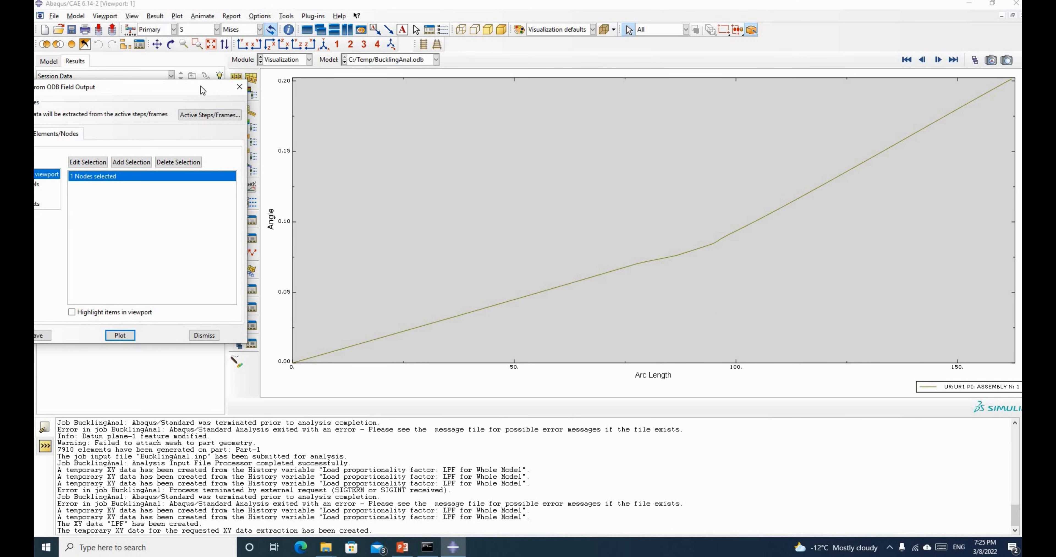
pyautogui.moveTo(200, 86); pyautogui.dragTo(420, 94)
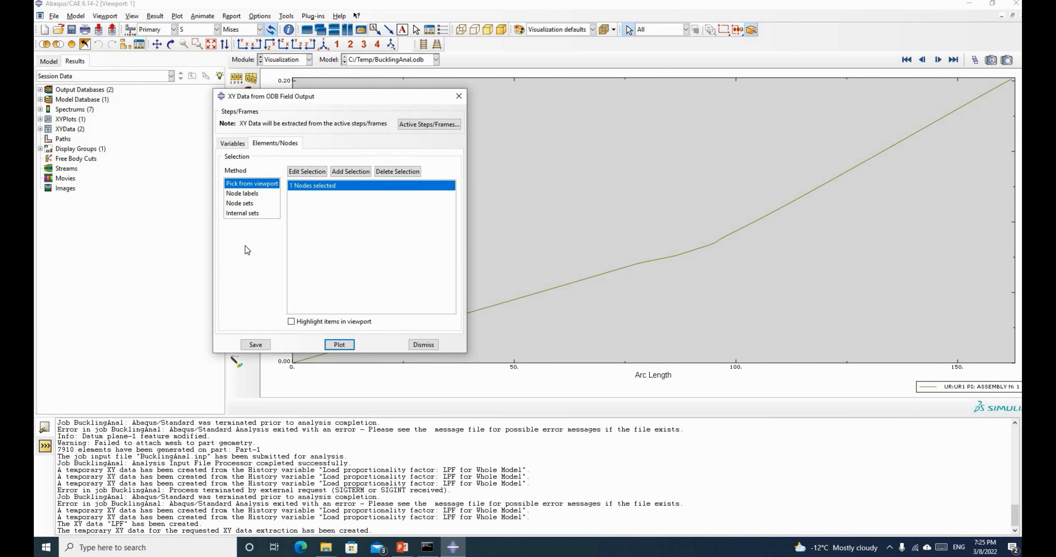
pyautogui.click(255, 344)
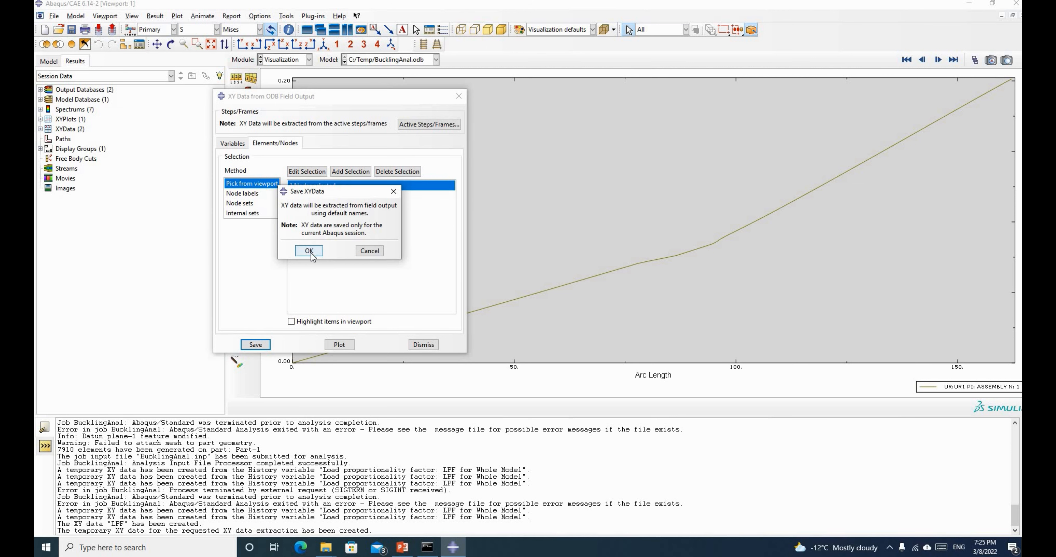
pyautogui.click(310, 253)
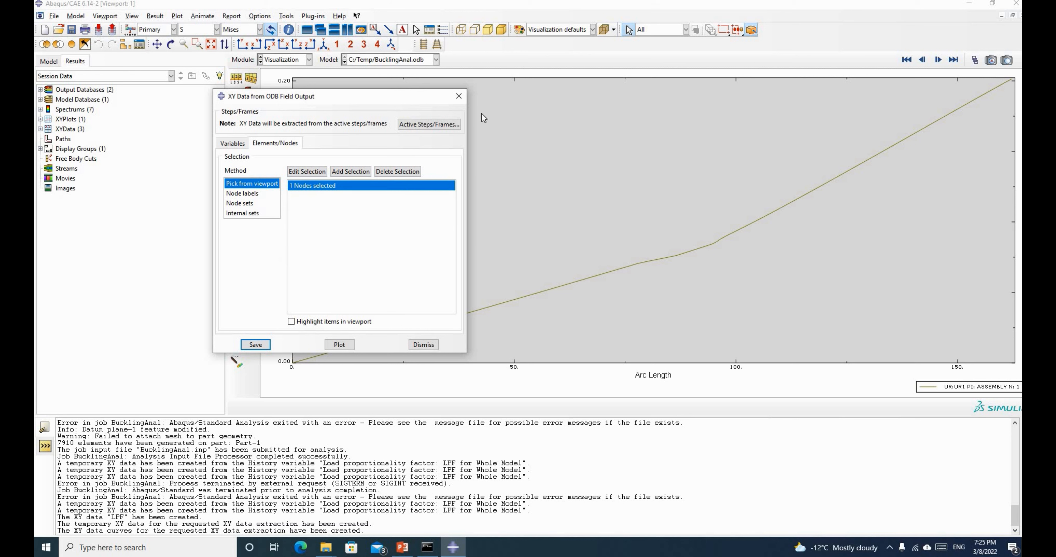
pyautogui.click(458, 97)
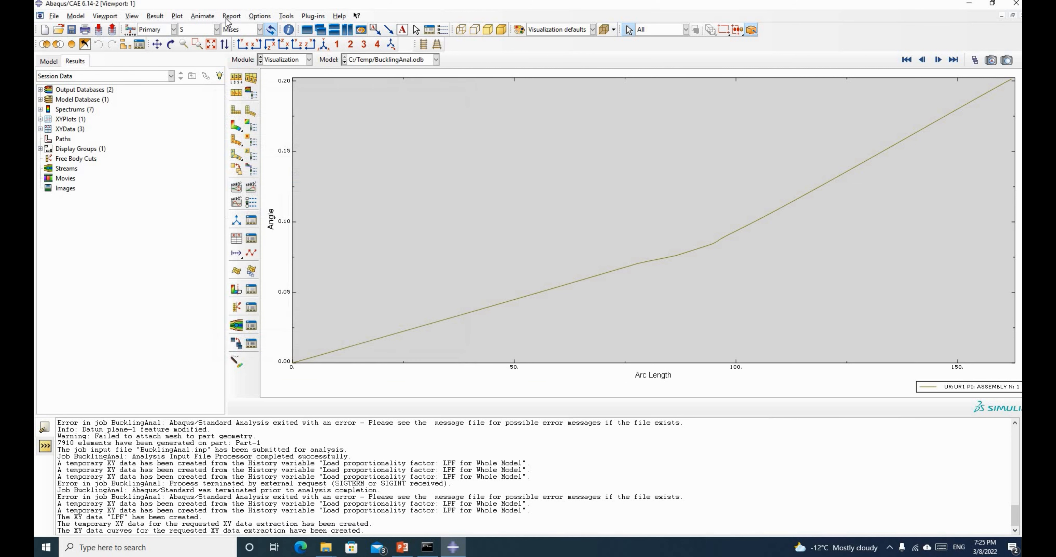
# Write an XY report of LPF and UR:UR1 to LPFandAngle.txt
pyautogui.click(228, 17)
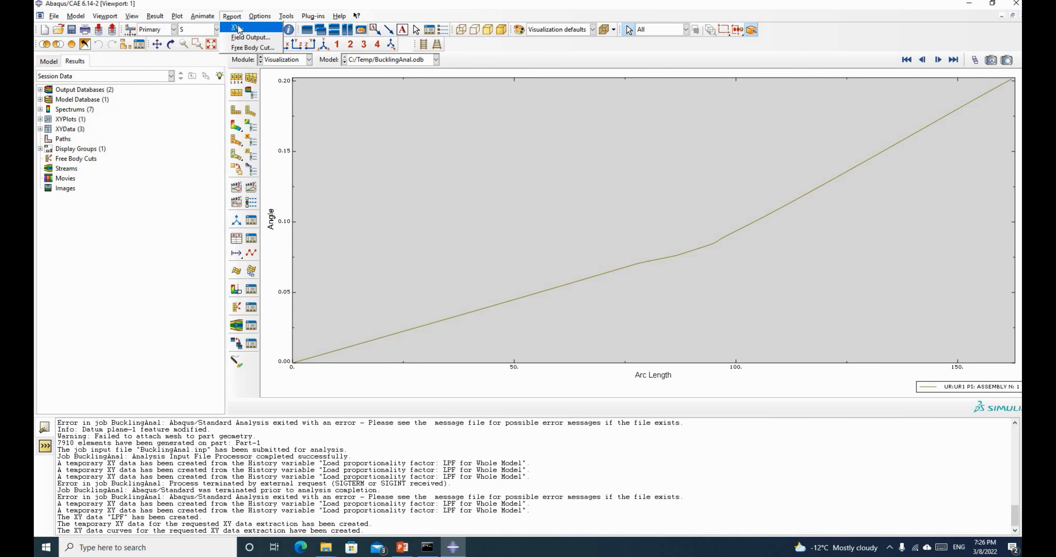
pyautogui.click(238, 27)
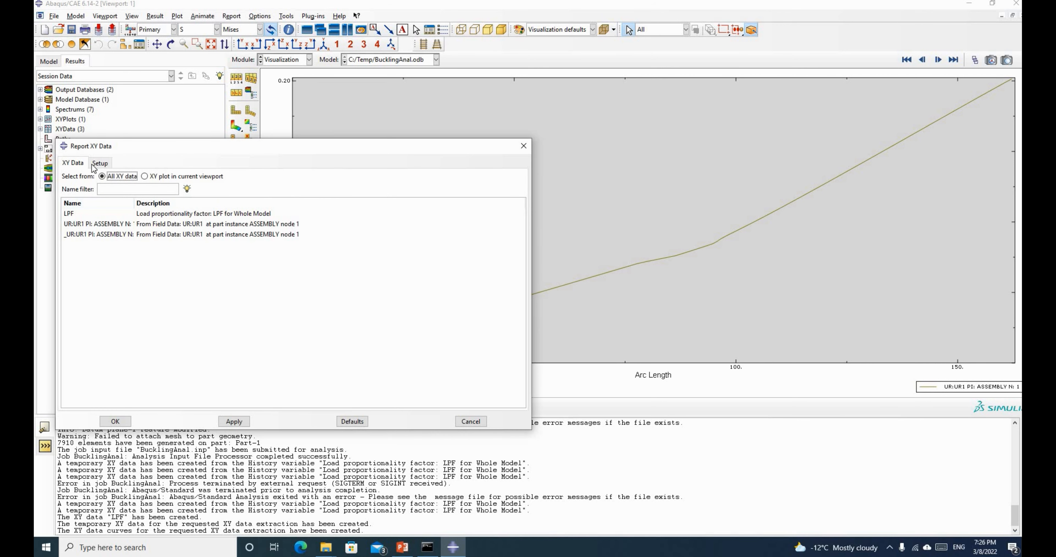
pyautogui.click(73, 218)
pyautogui.keyDown('ctrl'); pyautogui.click(83, 225); pyautogui.keyUp('ctrl')
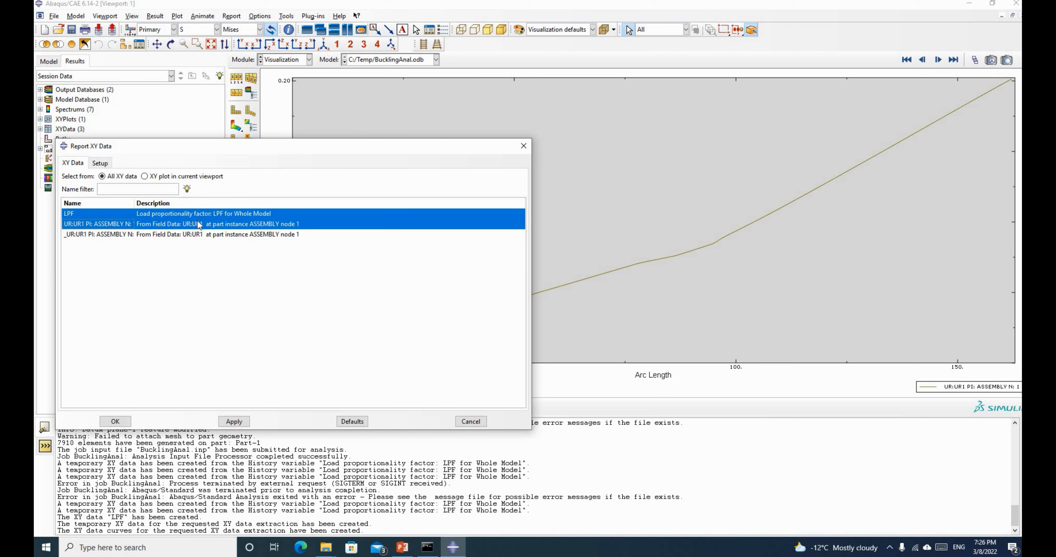
pyautogui.click(101, 164)
pyautogui.press('Tab')
pyautogui.write('L')
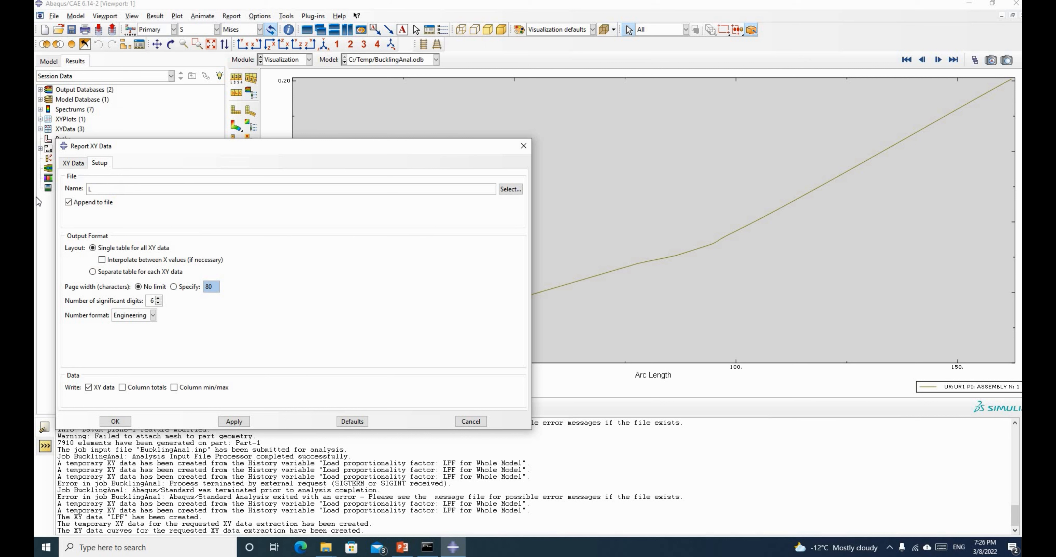
pyautogui.write('PFandAngle.txt')
pyautogui.click(114, 421)
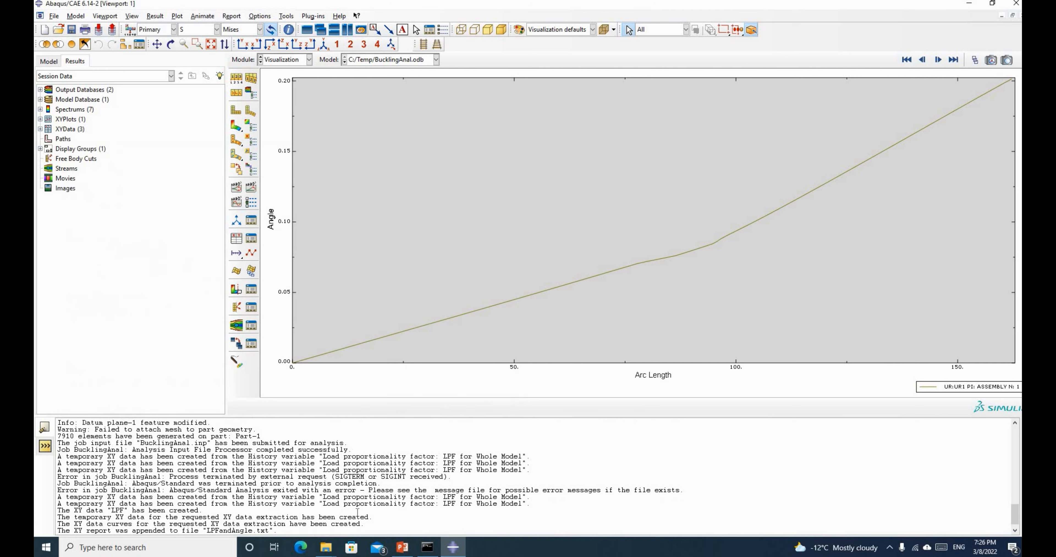
# Open LPFandAngle.txt from the Temp folder in Notepad and check its X, LPF and UR1 columns
pyautogui.moveTo(326, 548)
pyautogui.click(270, 502)
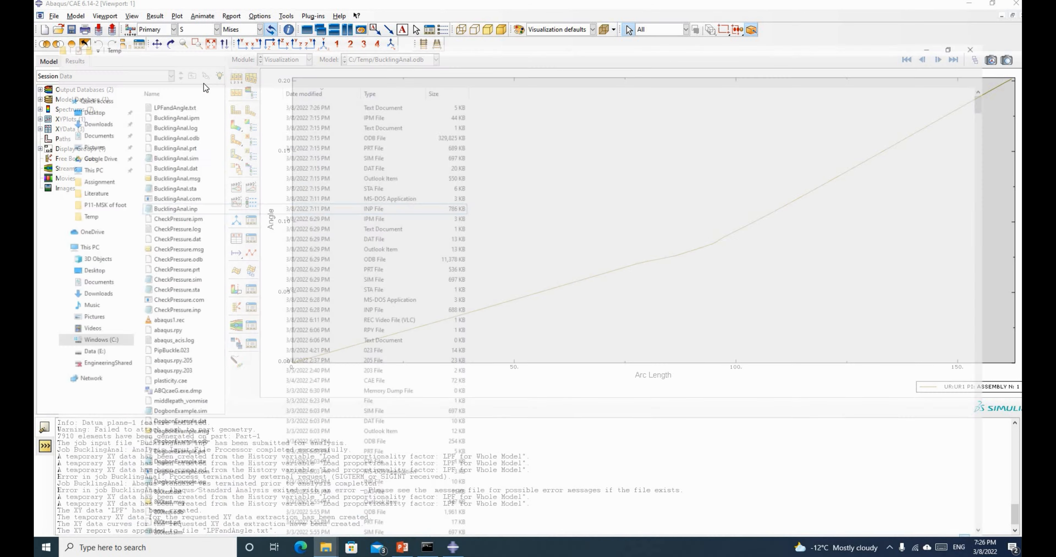
pyautogui.doubleClick(164, 65)
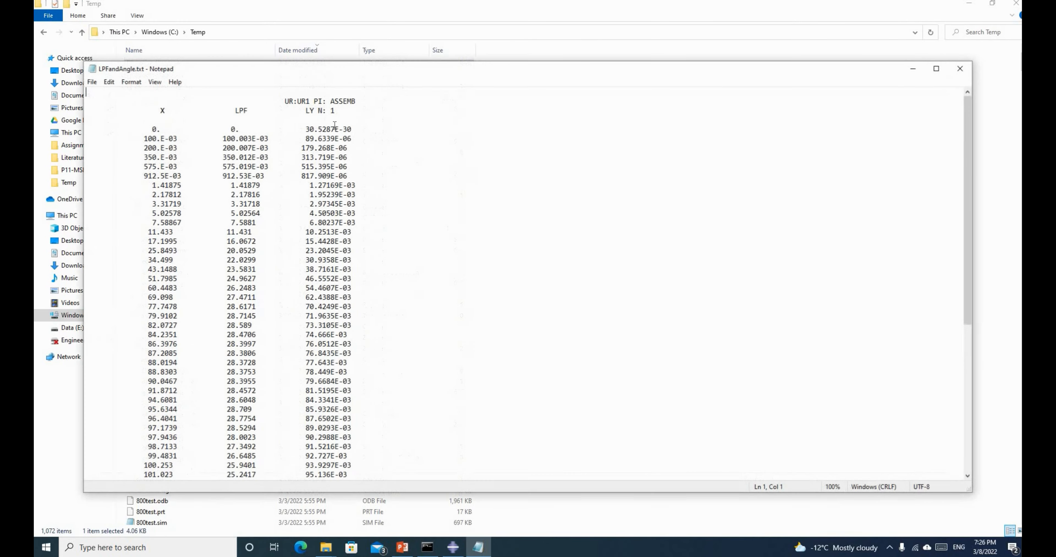
pyautogui.scroll(-5, 377, 176)
pyautogui.scroll(5, 376, 180)
pyautogui.scroll(-9, 375, 189)
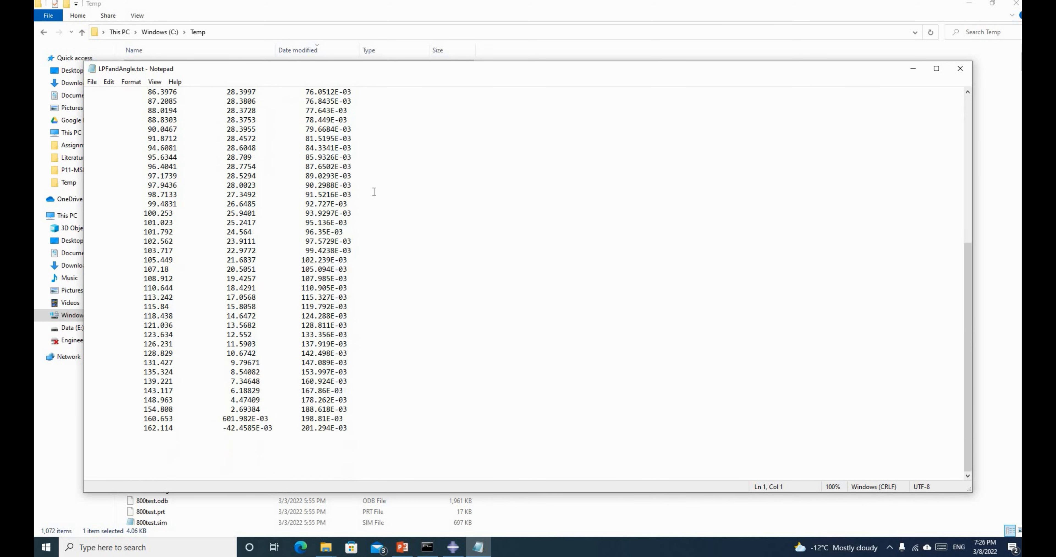
# Launch Excel, create a blank workbook, and go to the Open page
pyautogui.click(210, 548)
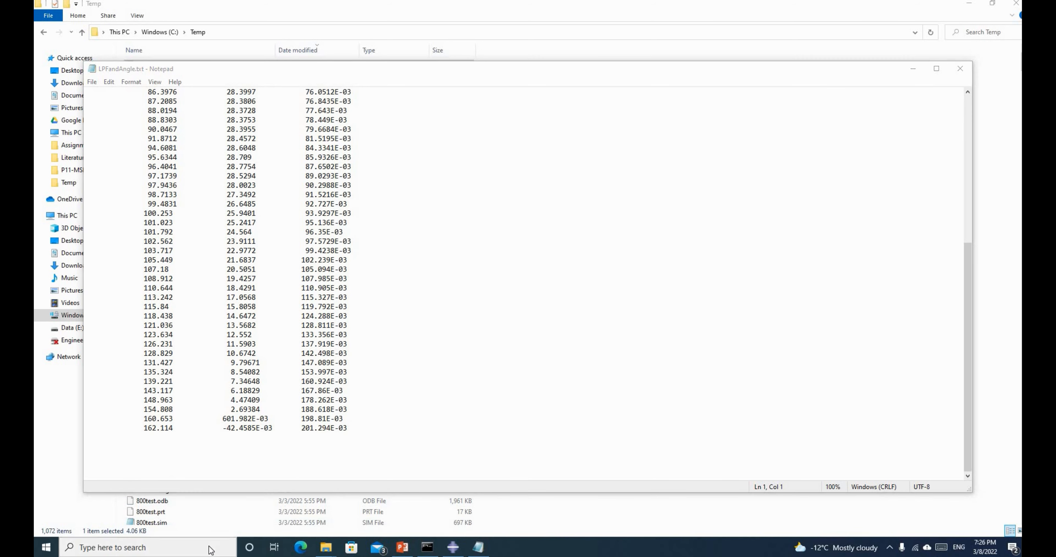
pyautogui.write('excel')
pyautogui.press('Return')
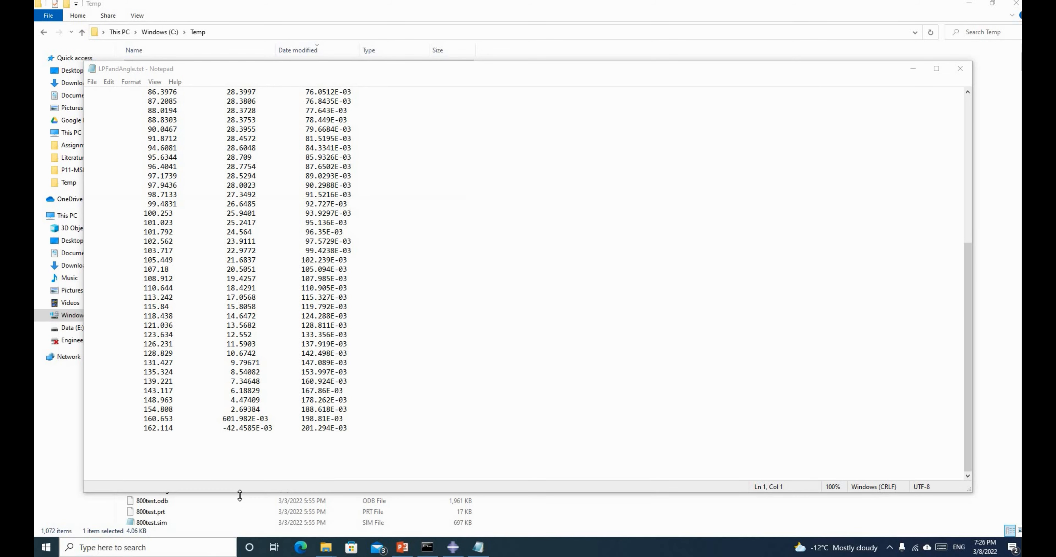
pyautogui.click(414, 210)
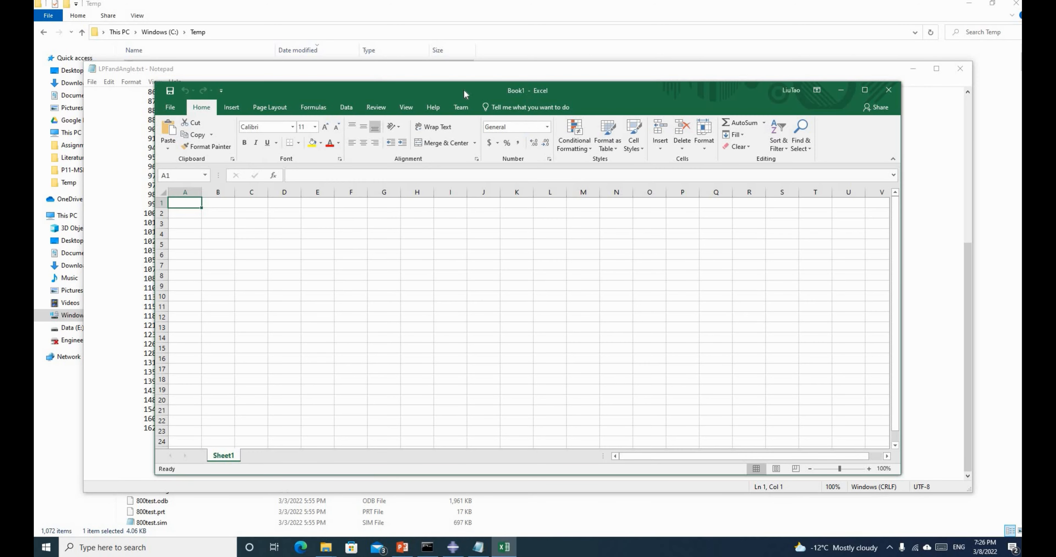
pyautogui.click(170, 108)
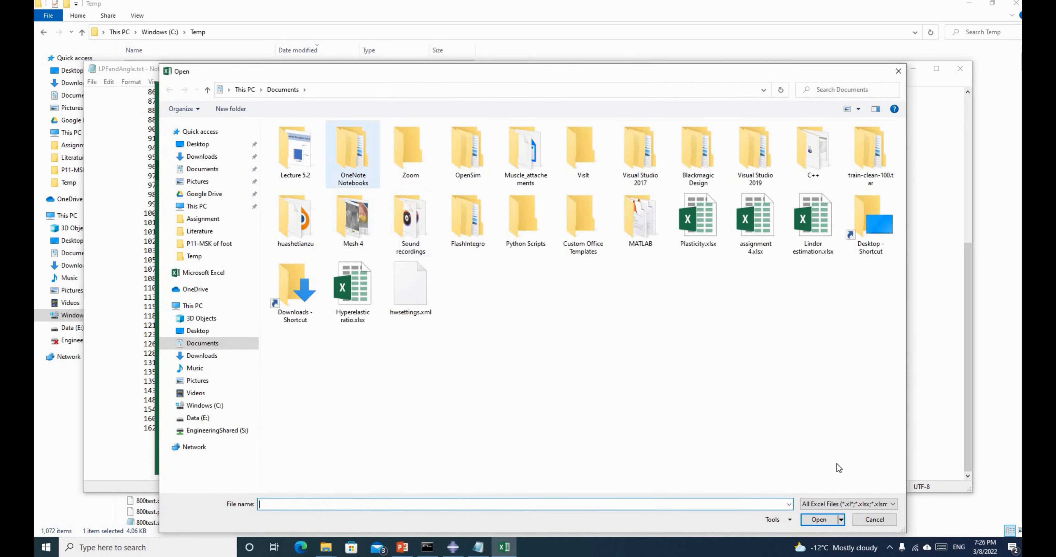
# Open C:\Temp\LPFandAngle.txt with All Files shown and import it as fixed-width columns
pyautogui.click(851, 504)
pyautogui.click(816, 341)
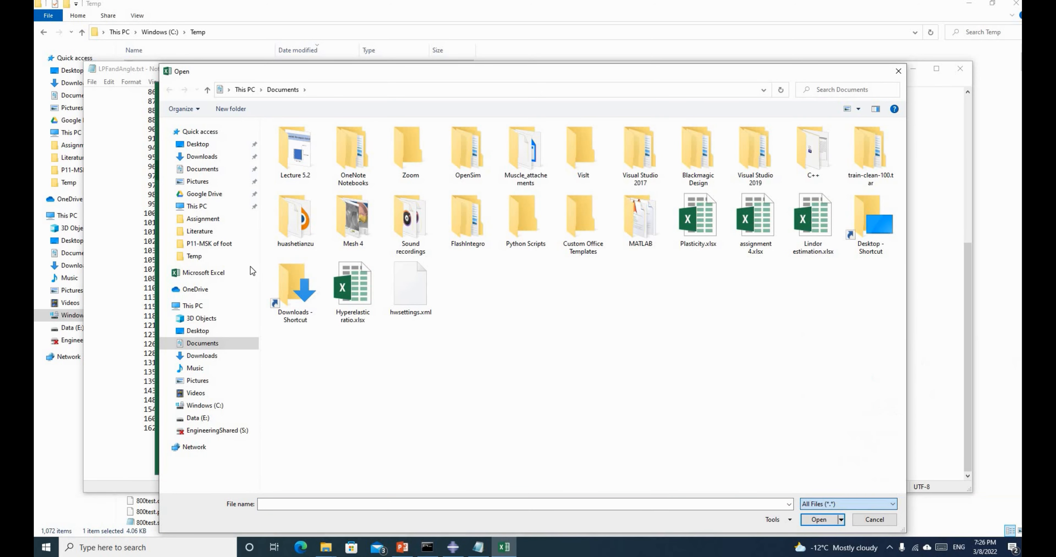
pyautogui.click(203, 405)
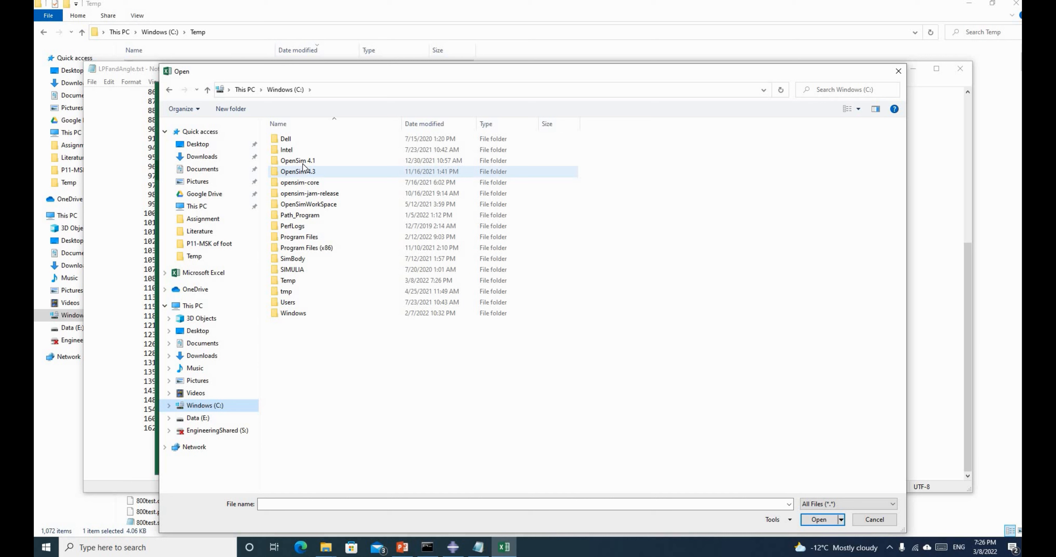
pyautogui.doubleClick(291, 281)
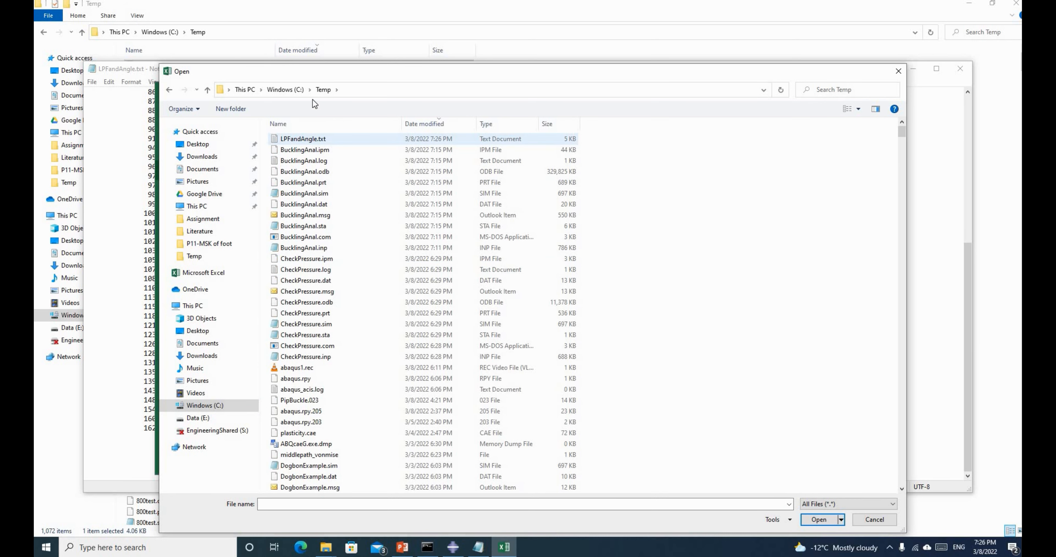
pyautogui.click(303, 137)
pyautogui.click(819, 517)
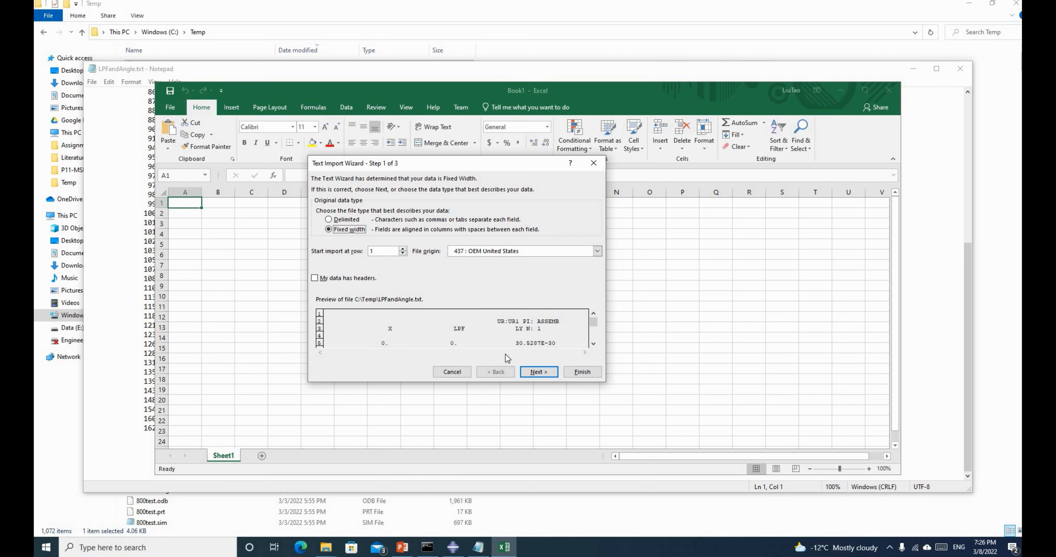
pyautogui.click(539, 373)
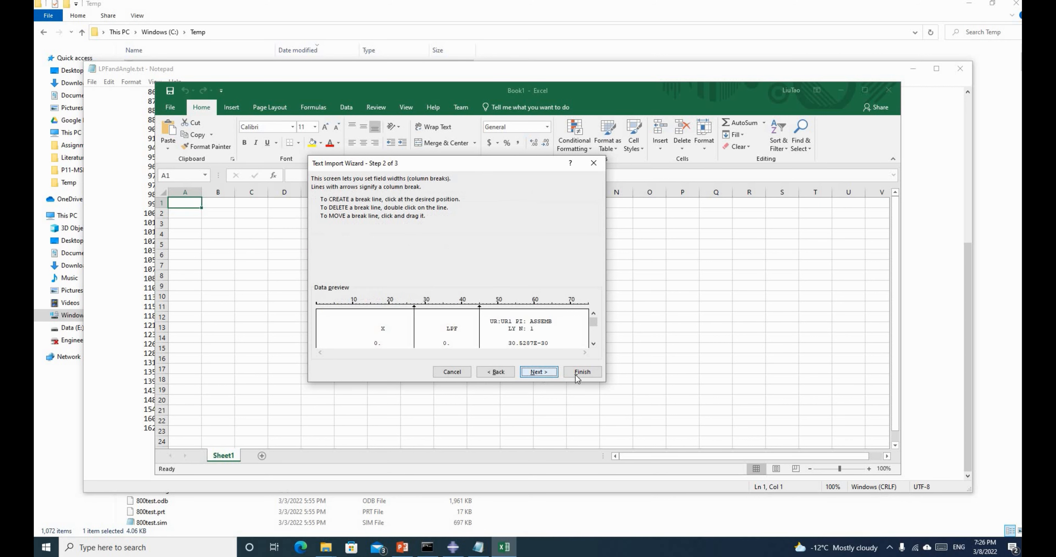
pyautogui.click(579, 373)
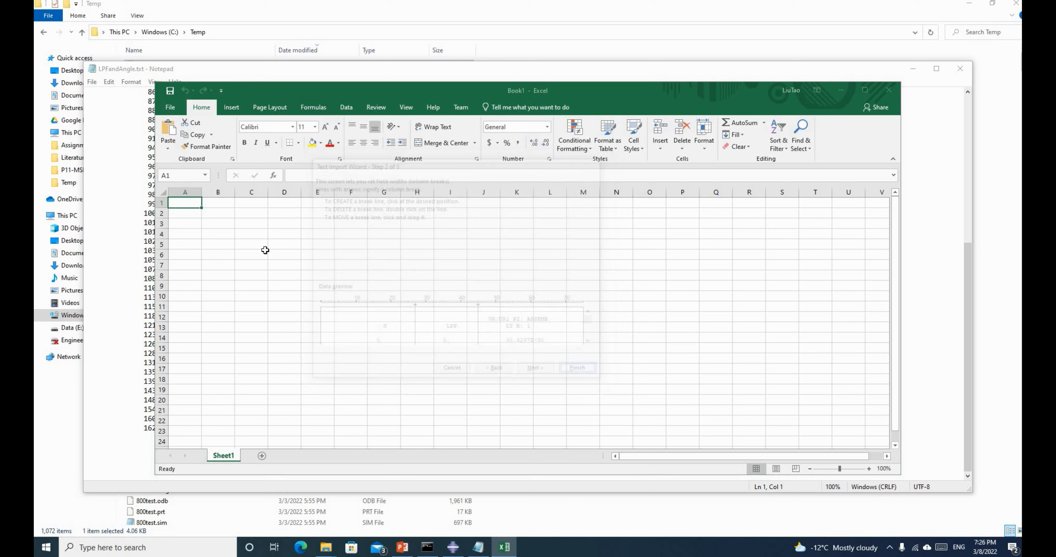
# Maximize Excel and rename the A3 and C3 headers to Arc-Length and Angle
pyautogui.click(865, 90)
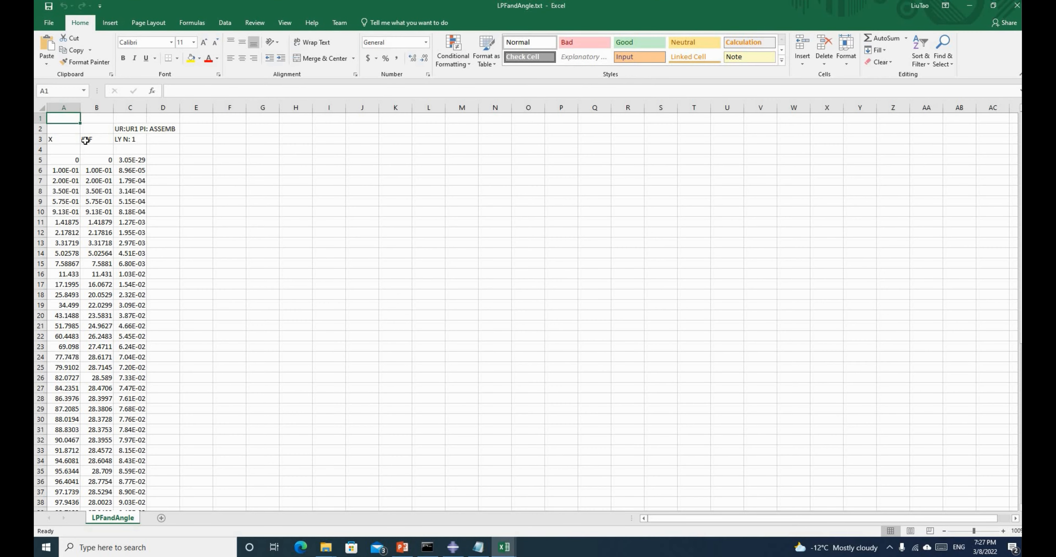
pyautogui.click(64, 139)
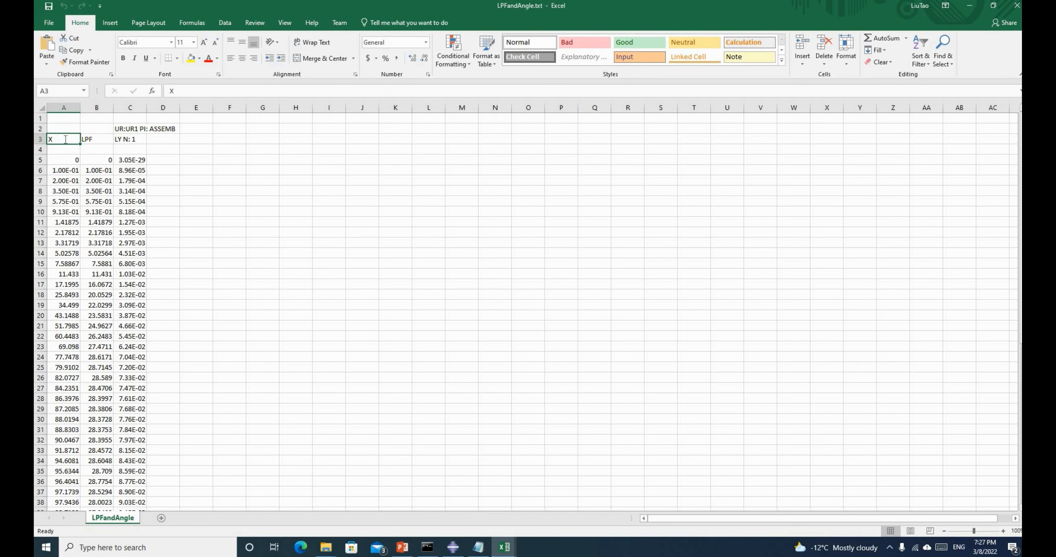
pyautogui.write('Arch')
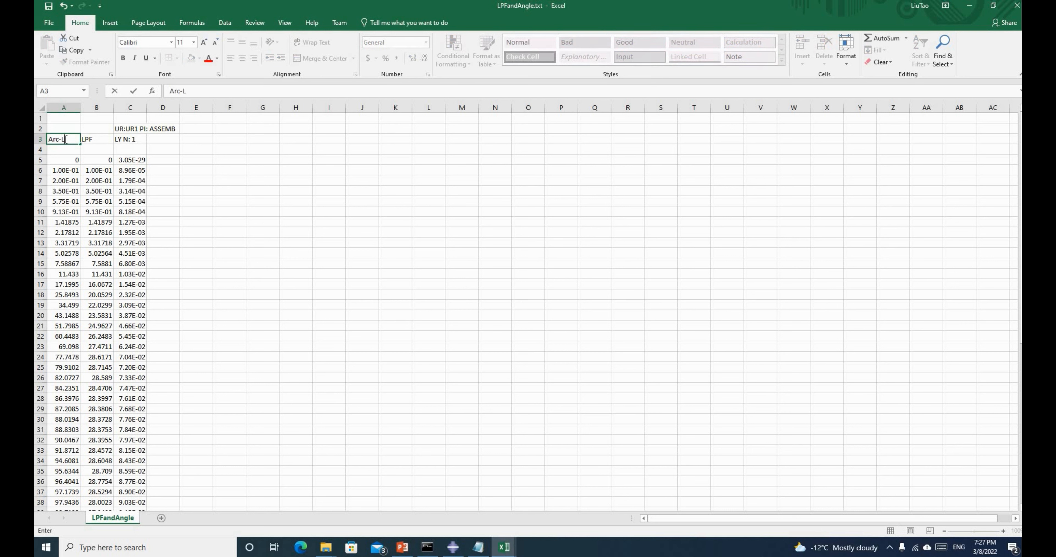
pyautogui.write('ength')
pyautogui.press('Tab')
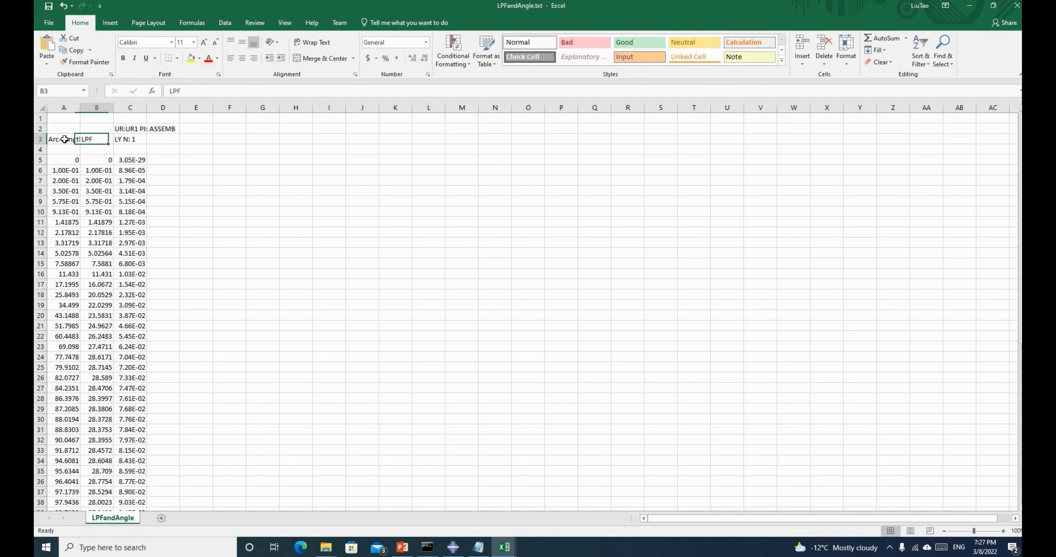
pyautogui.press('Tab')
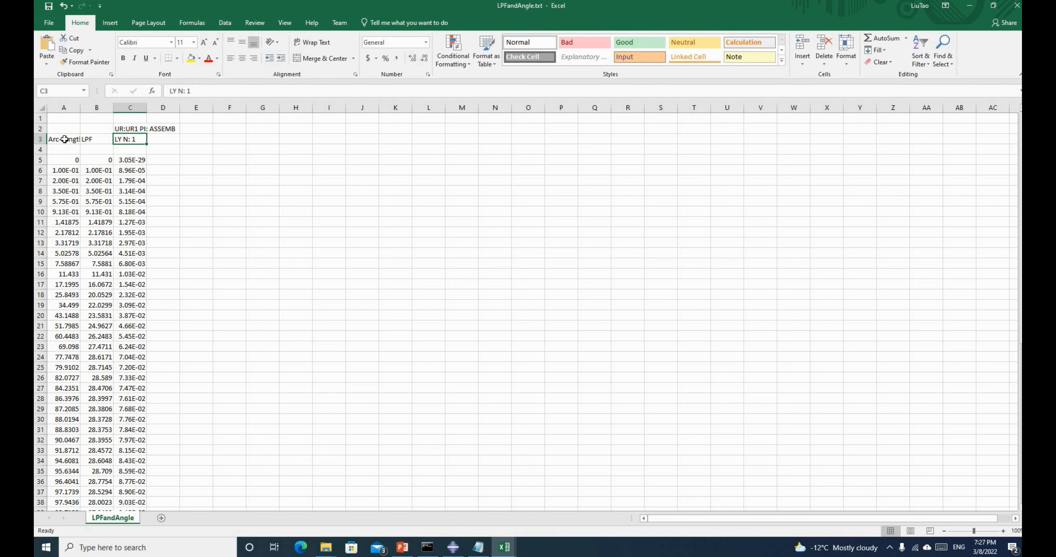
pyautogui.write('Angle')
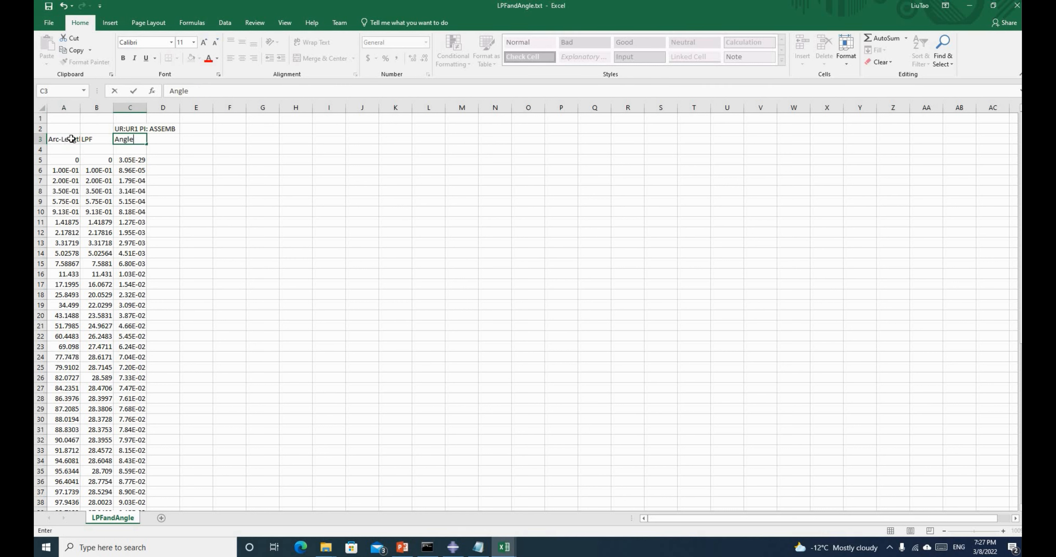
pyautogui.click(187, 153)
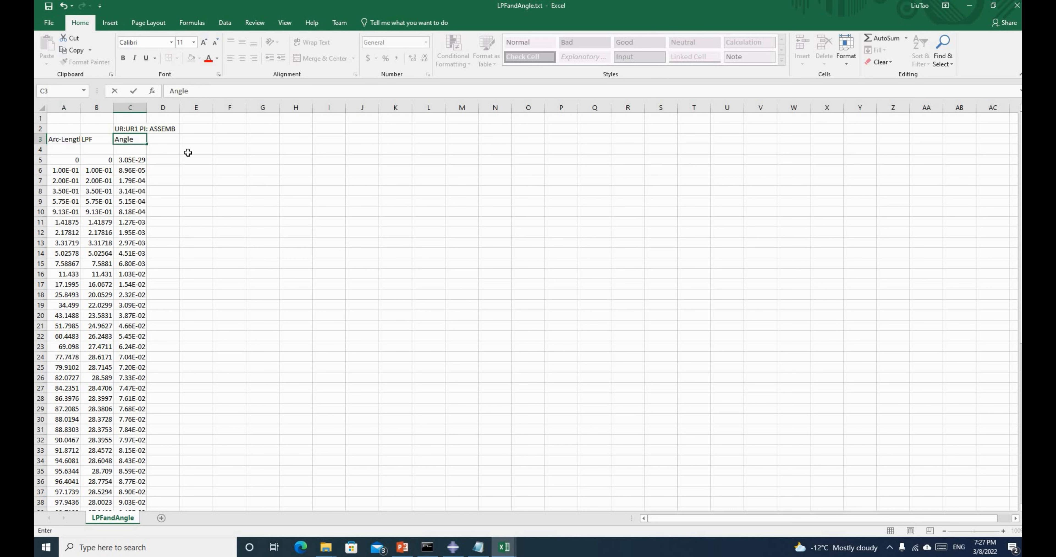
# Add Angle and Applied Moment headers in E3 and F3 and widen columns E and F
pyautogui.click(198, 142)
pyautogui.write('Angle')
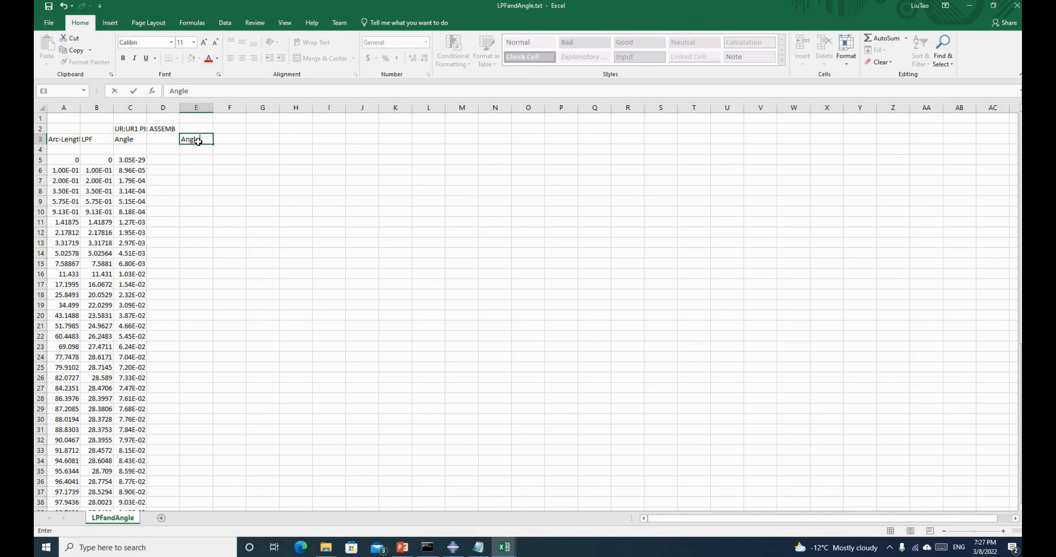
pyautogui.press('Tab')
pyautogui.write('Ap')
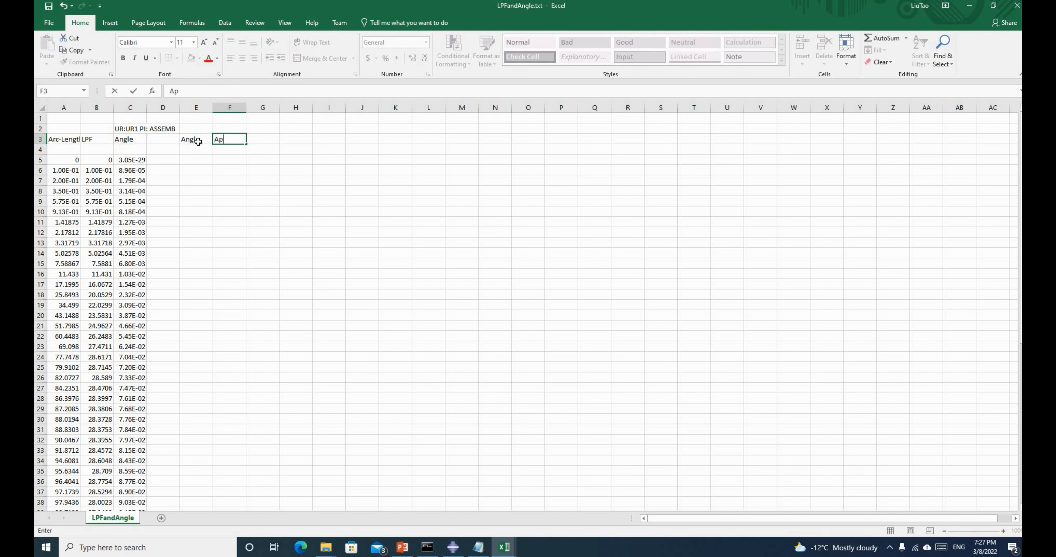
pyautogui.write('plied Moment')
pyautogui.press('Return')
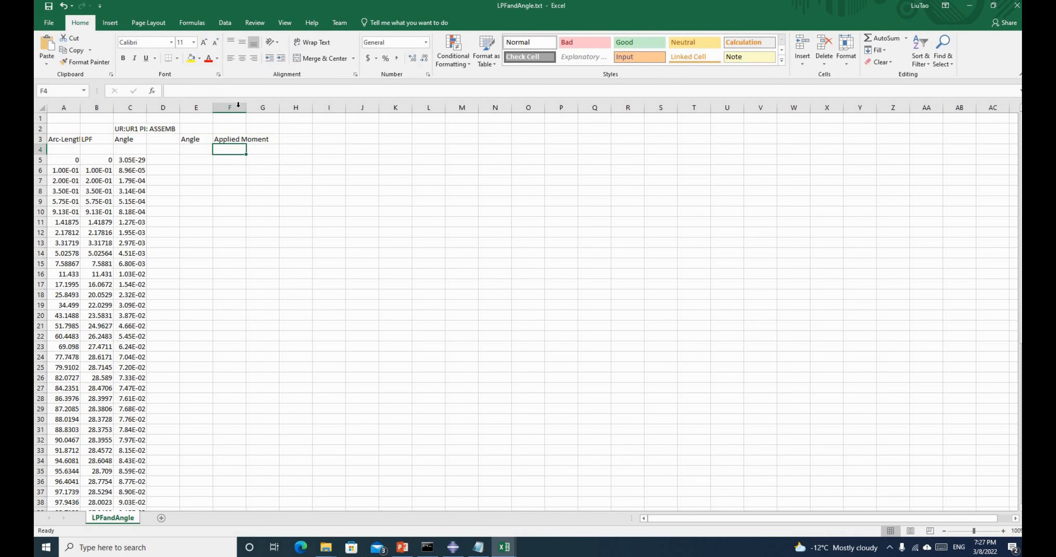
pyautogui.moveTo(246, 107); pyautogui.dragTo(306, 108)
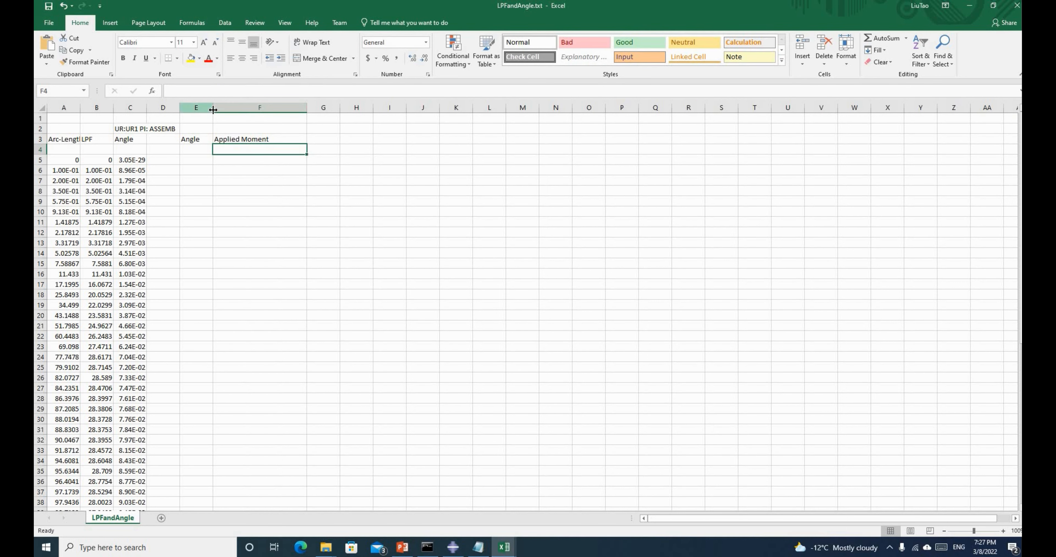
pyautogui.moveTo(213, 107); pyautogui.dragTo(228, 108)
# Enter =C5 in E5 and relabel C3 as 'Angle (rad)'
pyautogui.click(194, 158)
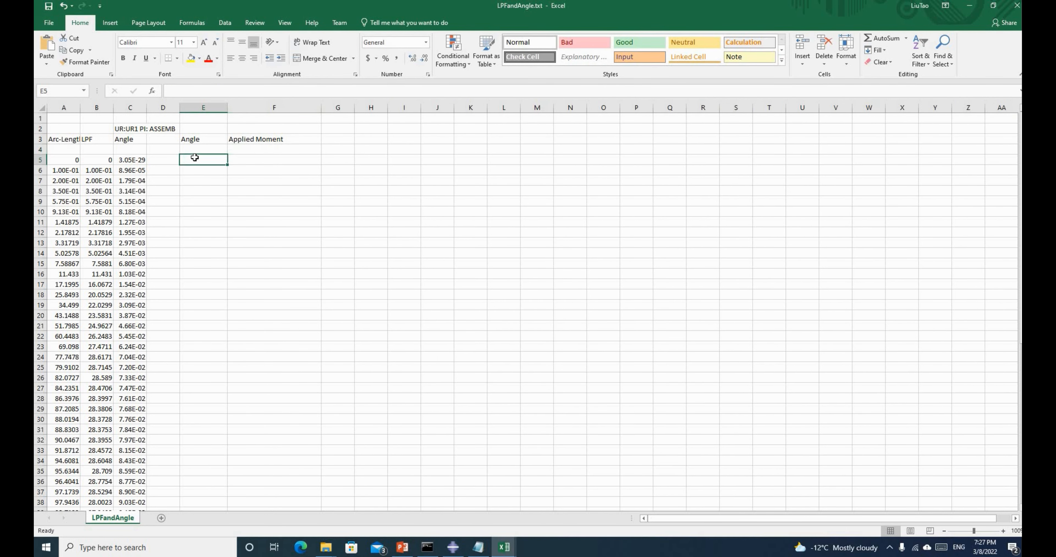
pyautogui.write('=')
pyautogui.click(132, 159)
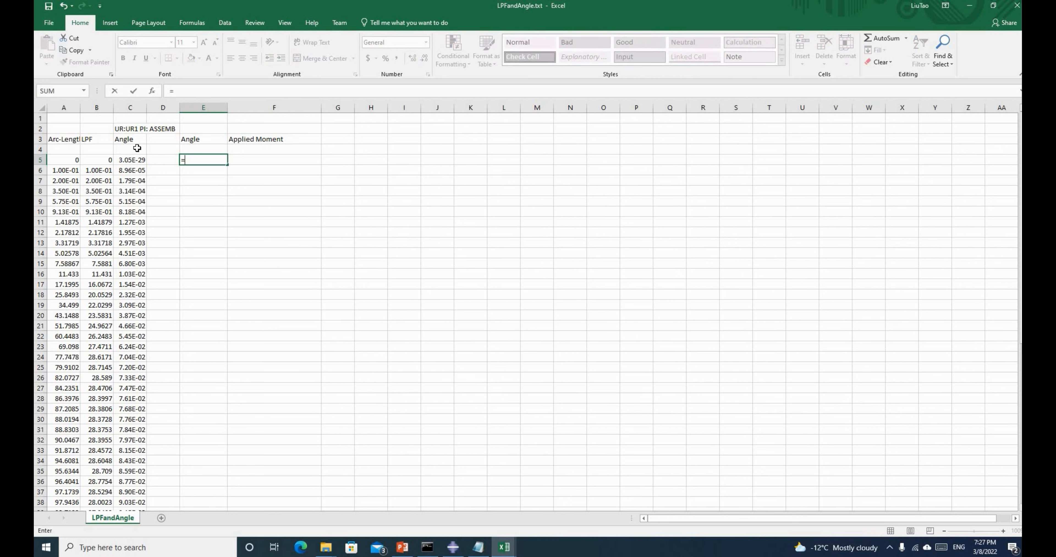
pyautogui.press('Return')
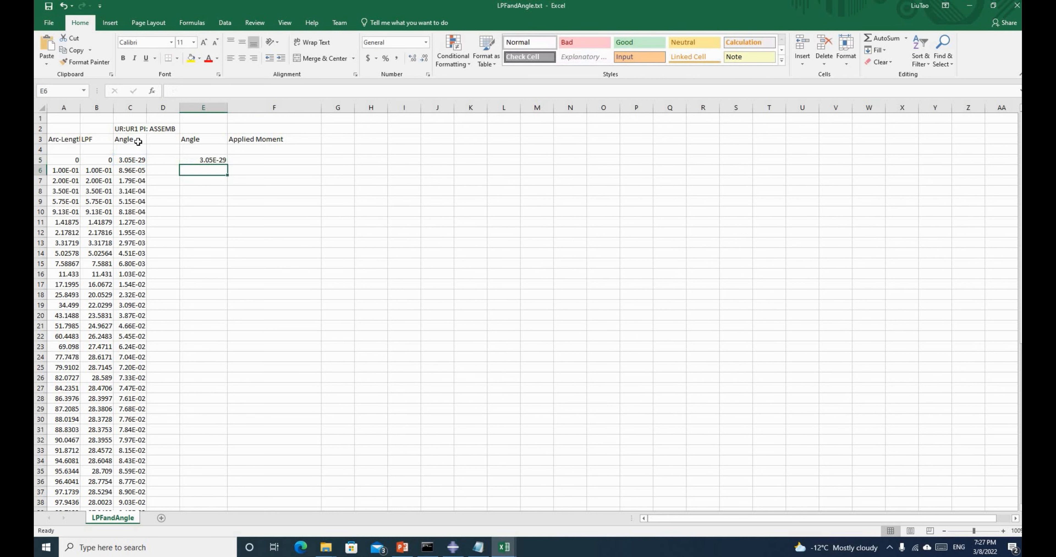
pyautogui.doubleClick(139, 141)
pyautogui.write('()')
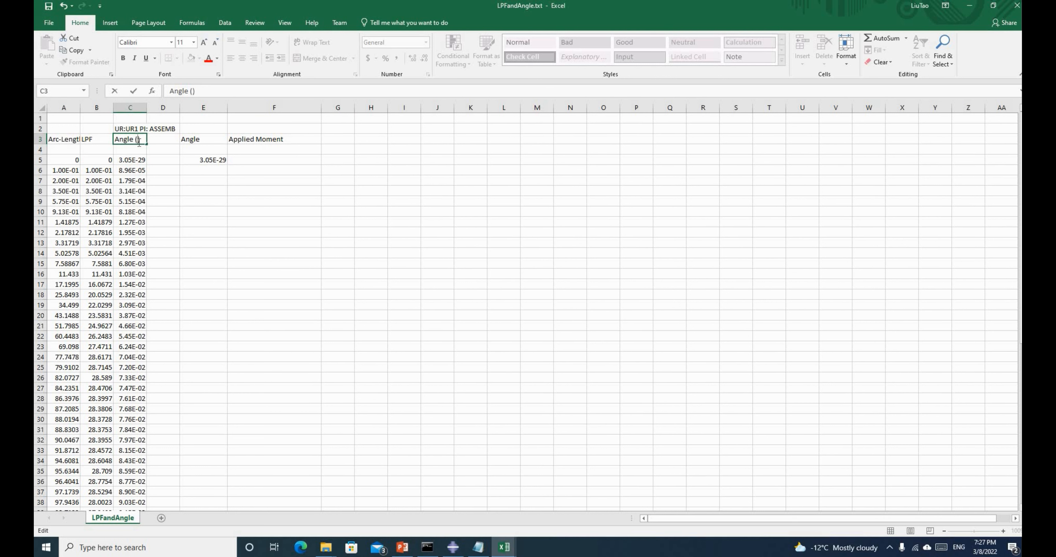
pyautogui.write('rad')
pyautogui.click(251, 159)
# Enter =B5*10000 in F5 and fill both formulas down through row 64
pyautogui.write('=')
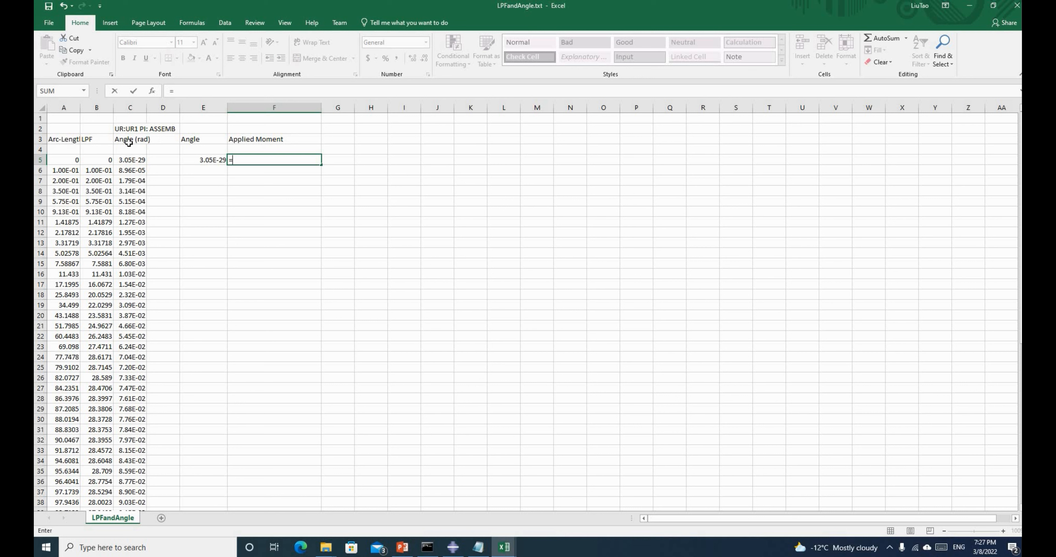
pyautogui.click(94, 160)
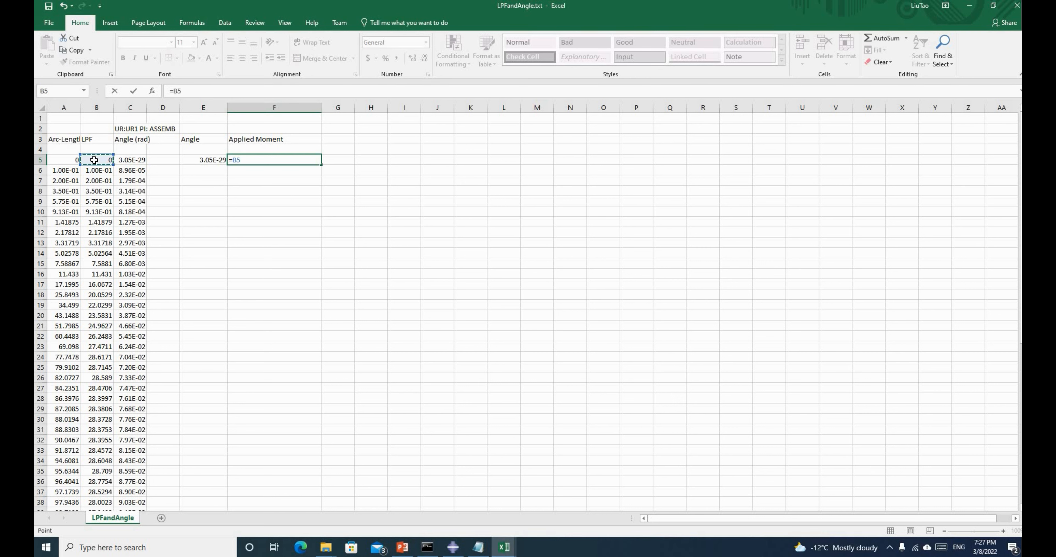
pyautogui.write('*')
pyautogui.write('100000000')
pyautogui.press('Return')
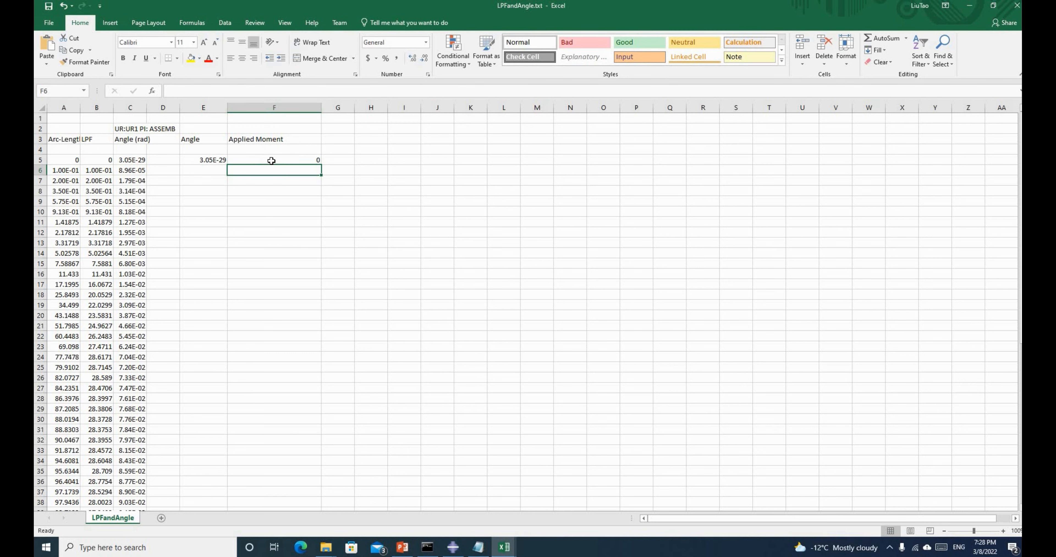
pyautogui.moveTo(203, 159); pyautogui.dragTo(358, 291)
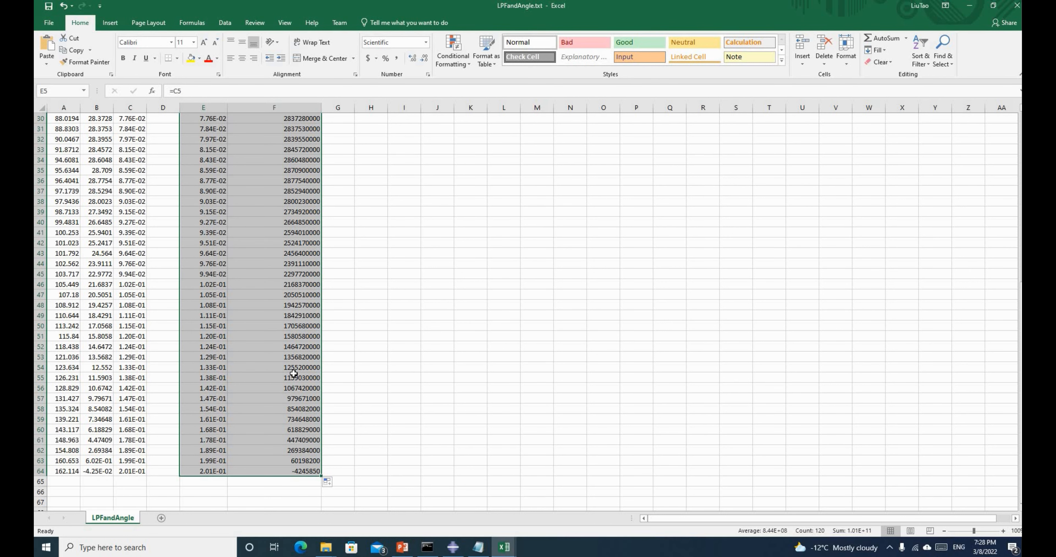
# Select the Angle and Applied Moment data in E5:F64
pyautogui.scroll(7, 294, 374)
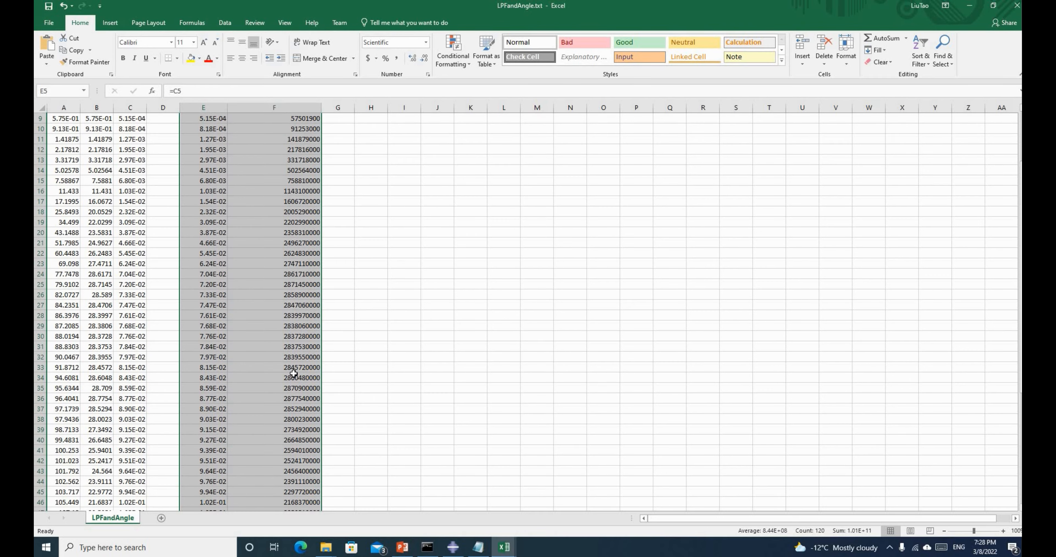
pyautogui.scroll(-7, 294, 373)
pyautogui.scroll(10, 328, 325)
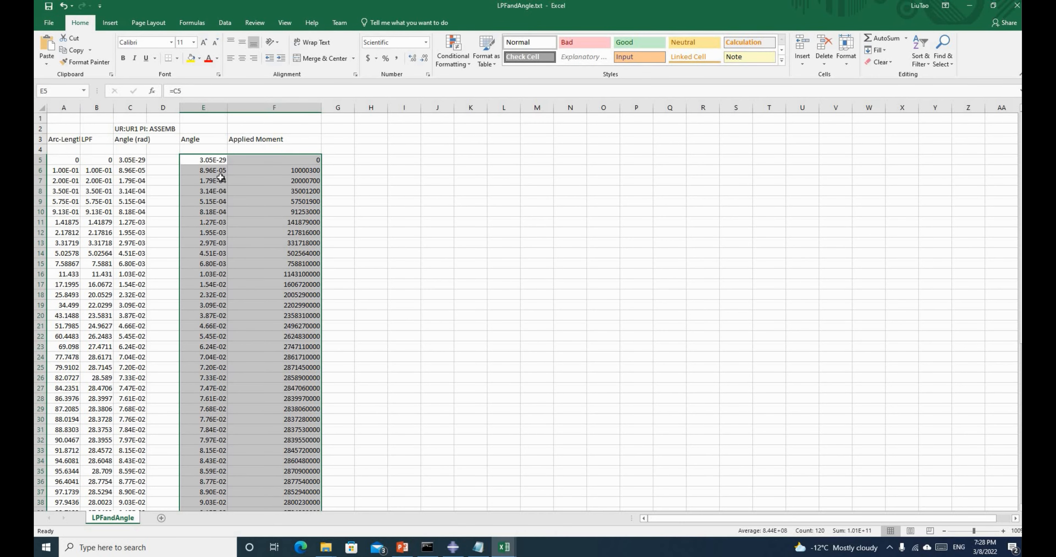
pyautogui.click(209, 180)
pyautogui.moveTo(203, 160); pyautogui.dragTo(297, 501)
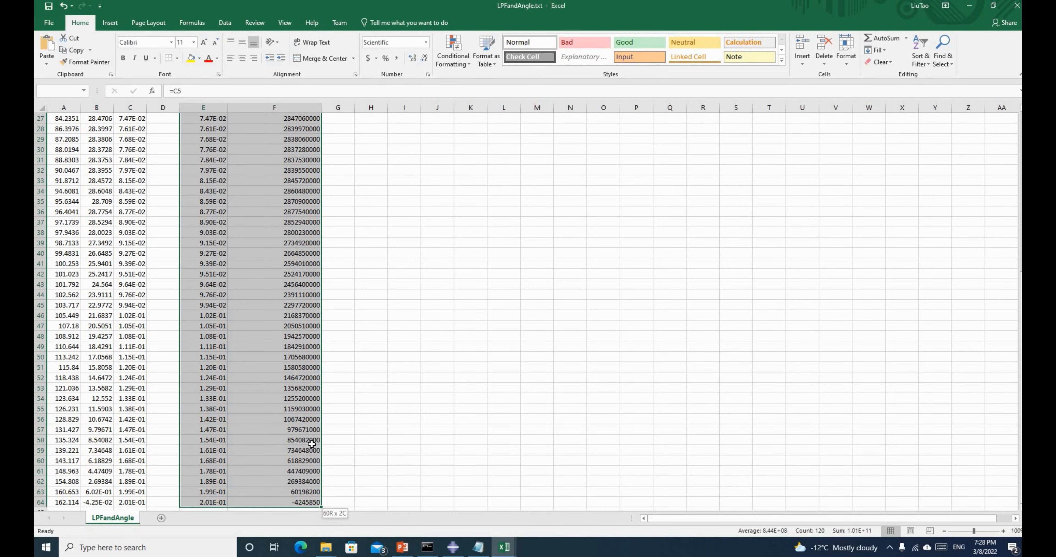
# Insert a Scatter with Smooth Lines and Markers chart from the selected data
pyautogui.click(111, 24)
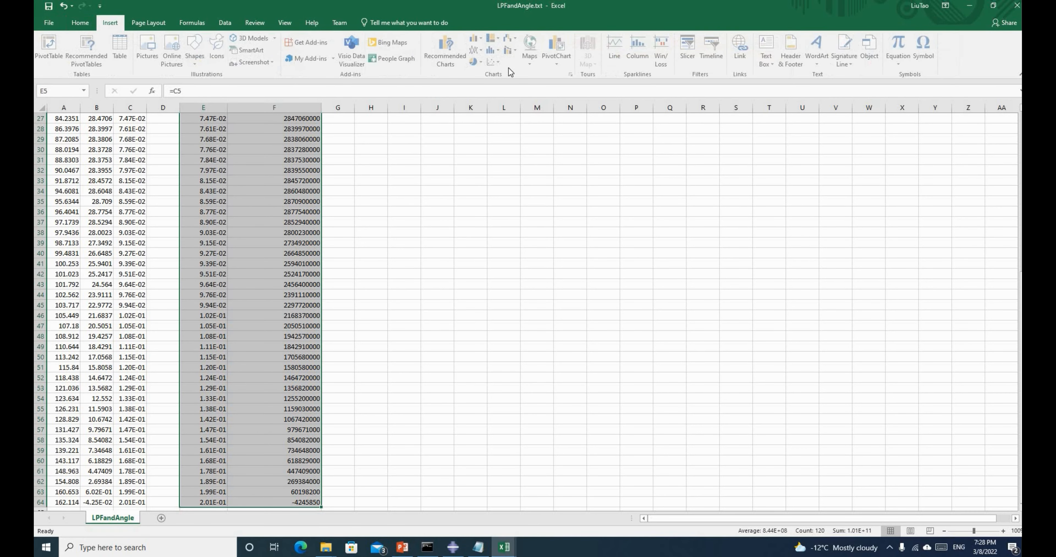
pyautogui.click(494, 62)
pyautogui.click(530, 94)
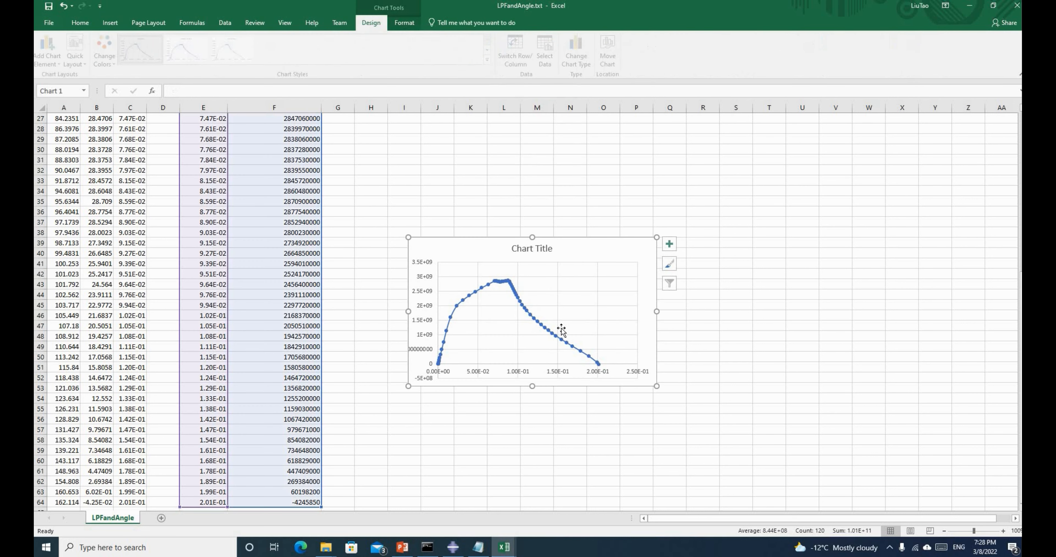
# Select the chart's vertical axis, then reselect the chart to inspect it
pyautogui.click(416, 428)
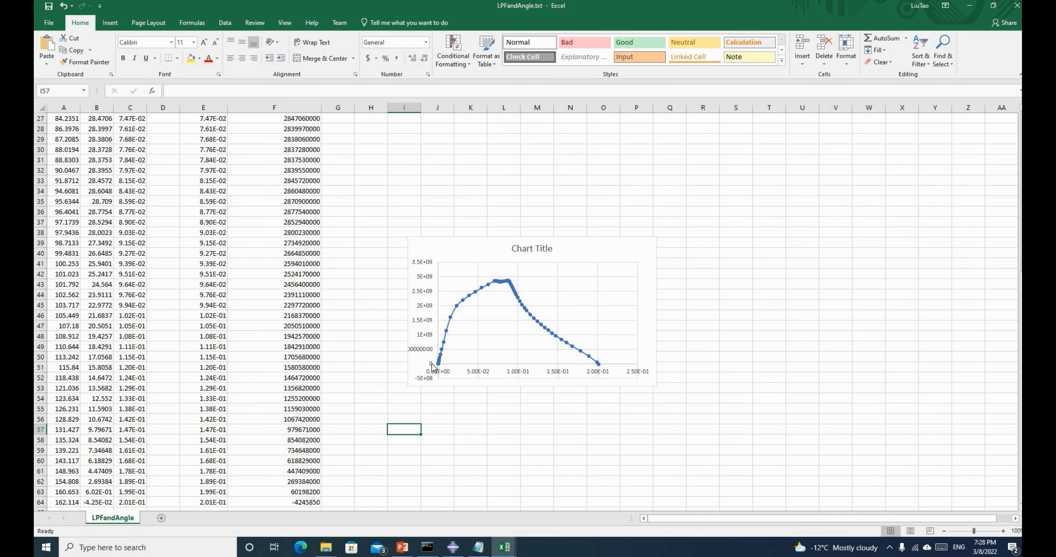
pyautogui.click(434, 298)
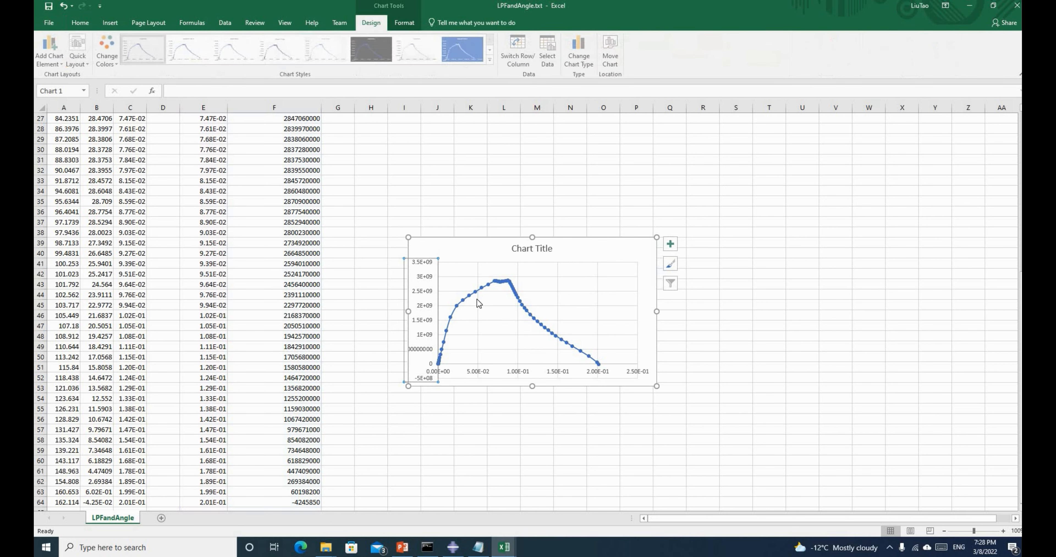
pyautogui.scroll(-1, 426, 287)
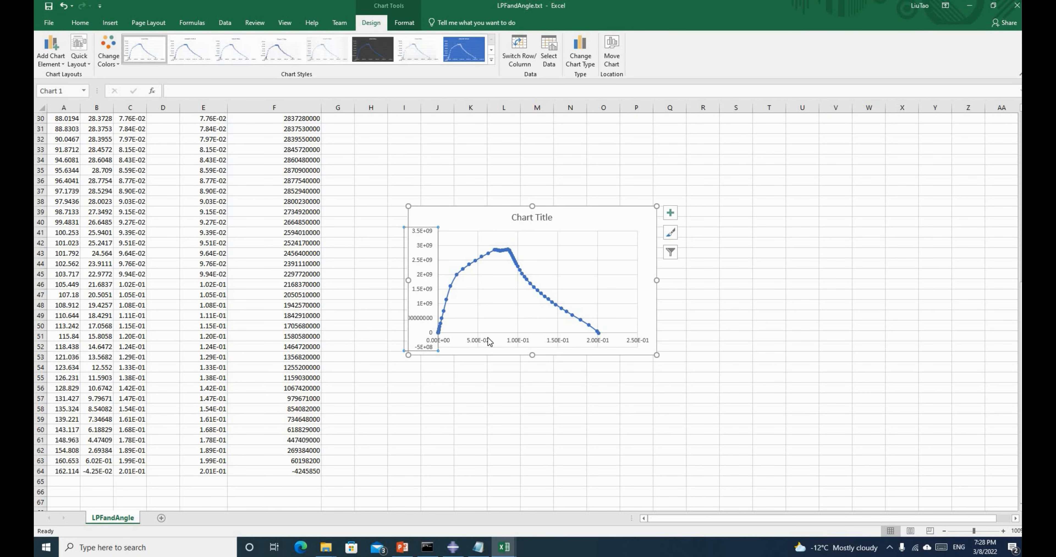
pyautogui.click(767, 294)
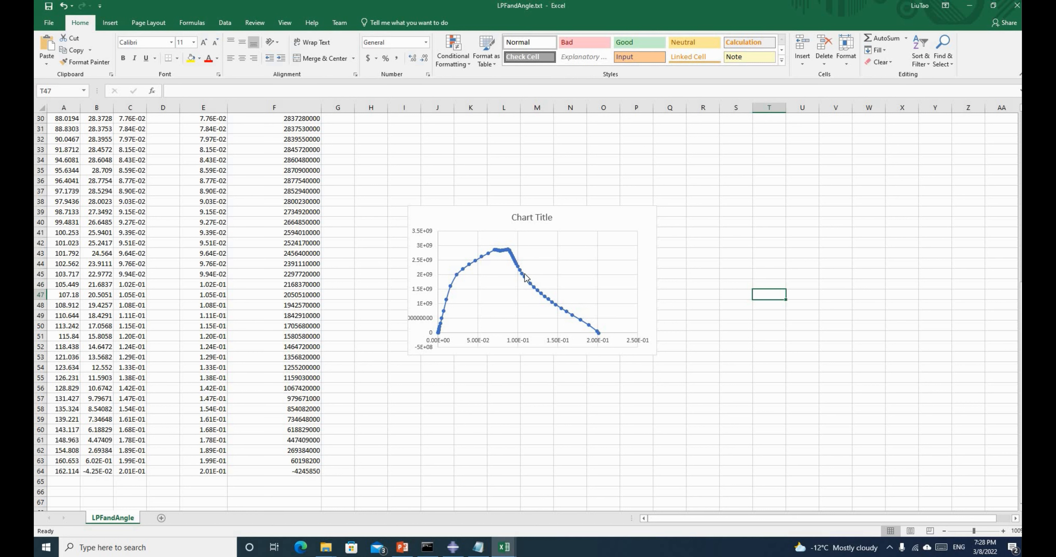
pyautogui.click(427, 236)
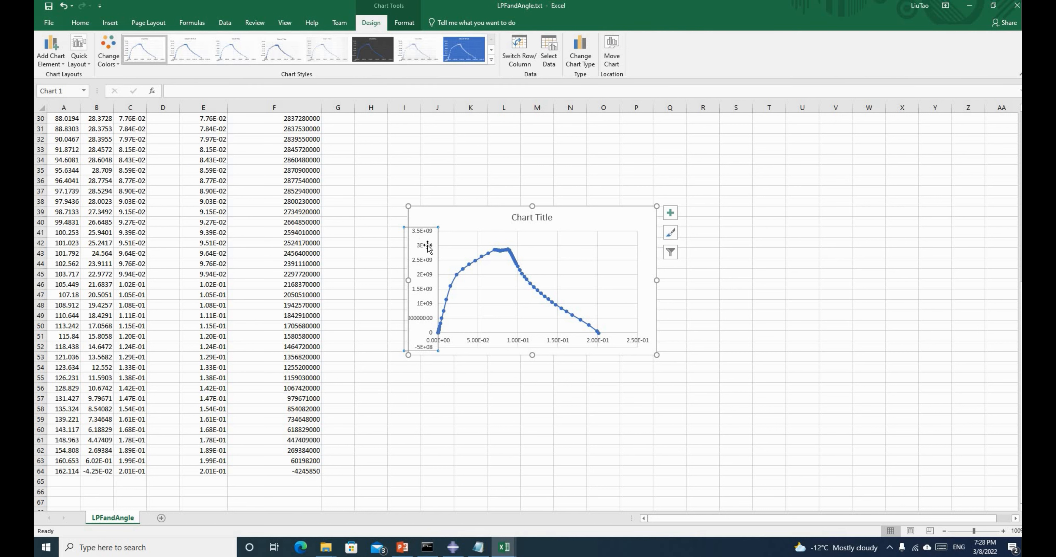
# Add axis titles to the scatter chart and label the vertical axis 'Moment'
pyautogui.click(671, 213)
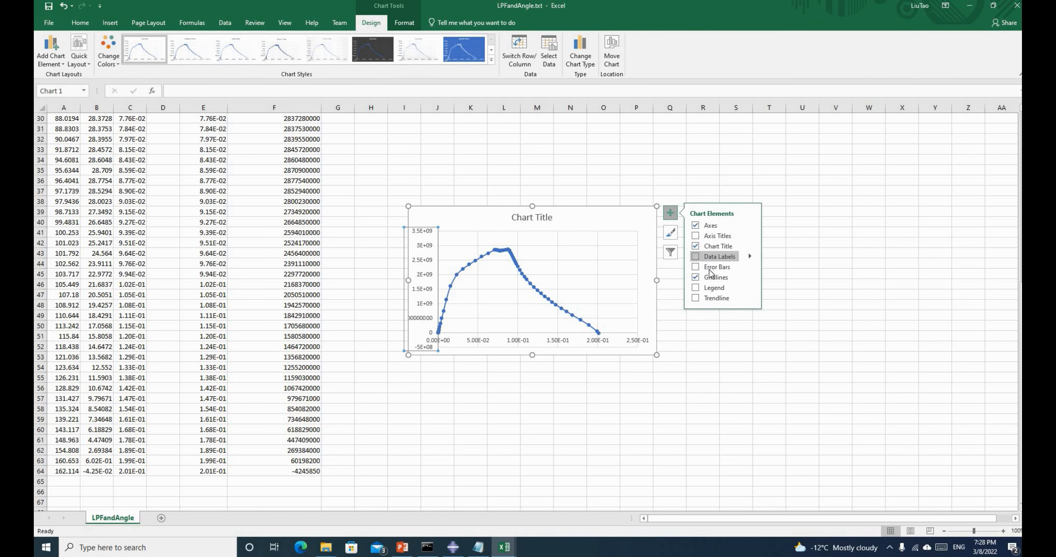
pyautogui.click(695, 237)
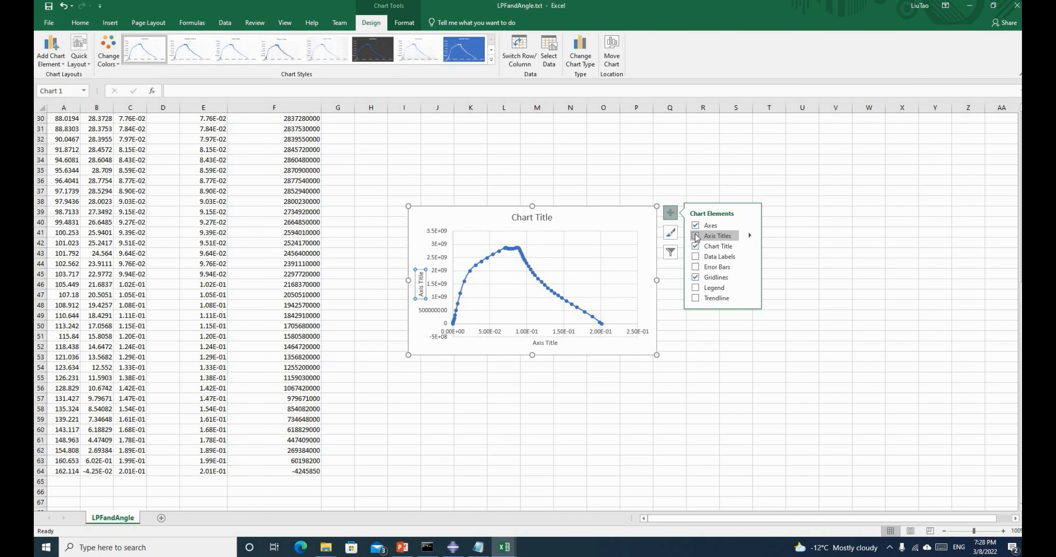
pyautogui.tripleClick(423, 294)
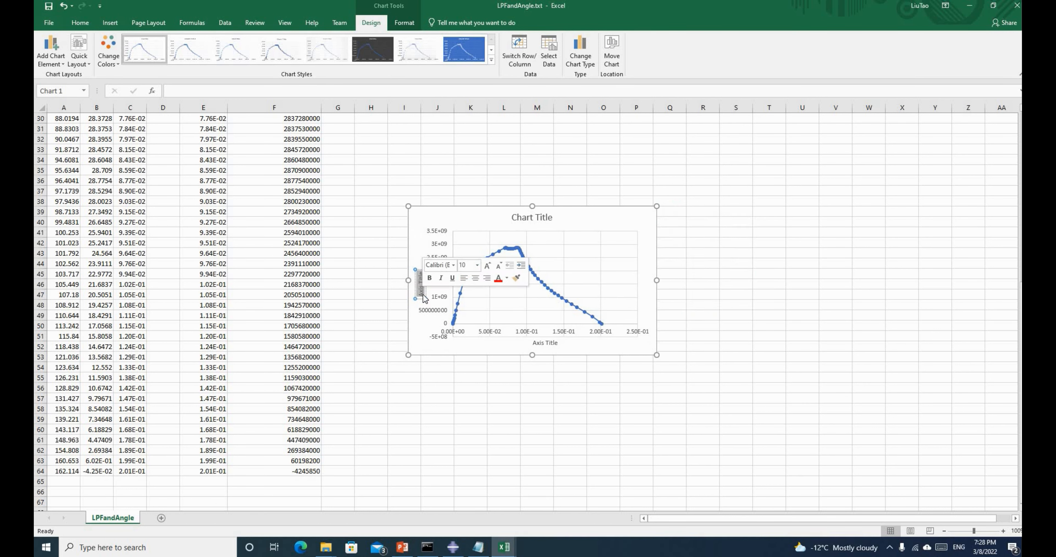
pyautogui.write('Momm')
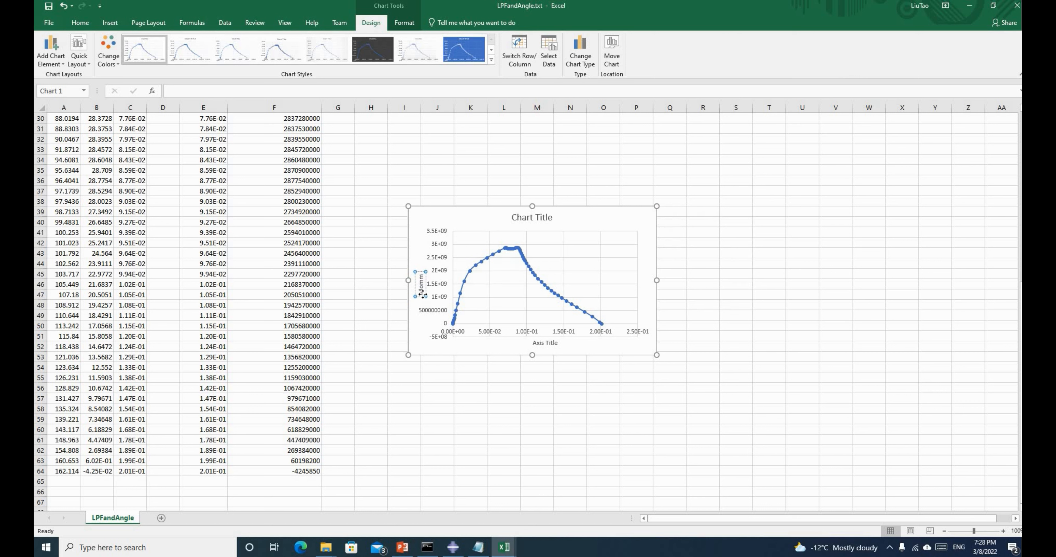
pyautogui.press('BackSpace')
pyautogui.write('ent')
# Label the horizontal axis 'Angle' and review the finished chart
pyautogui.tripleClick(536, 344)
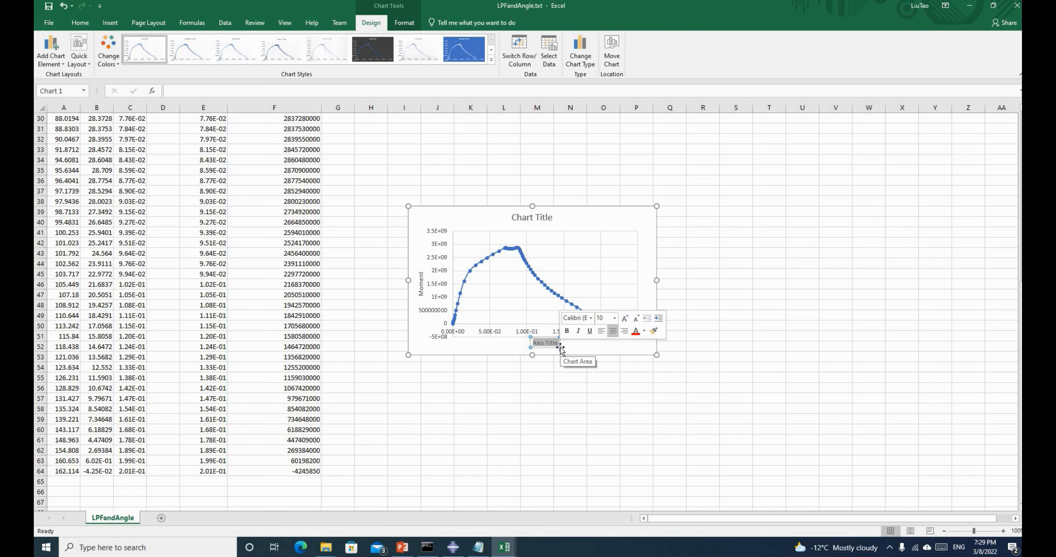
pyautogui.write('Angle')
pyautogui.click(553, 396)
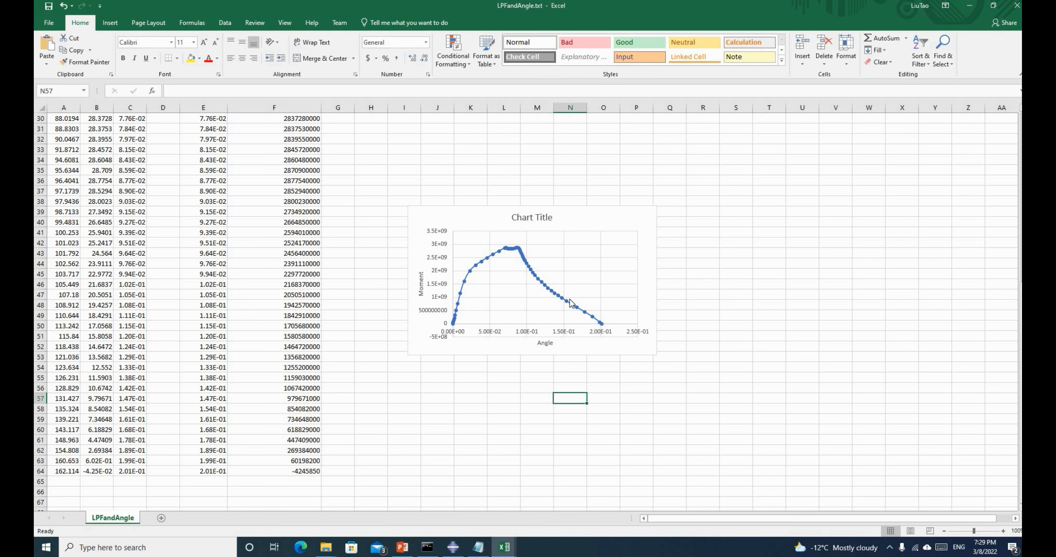
pyautogui.click(735, 355)
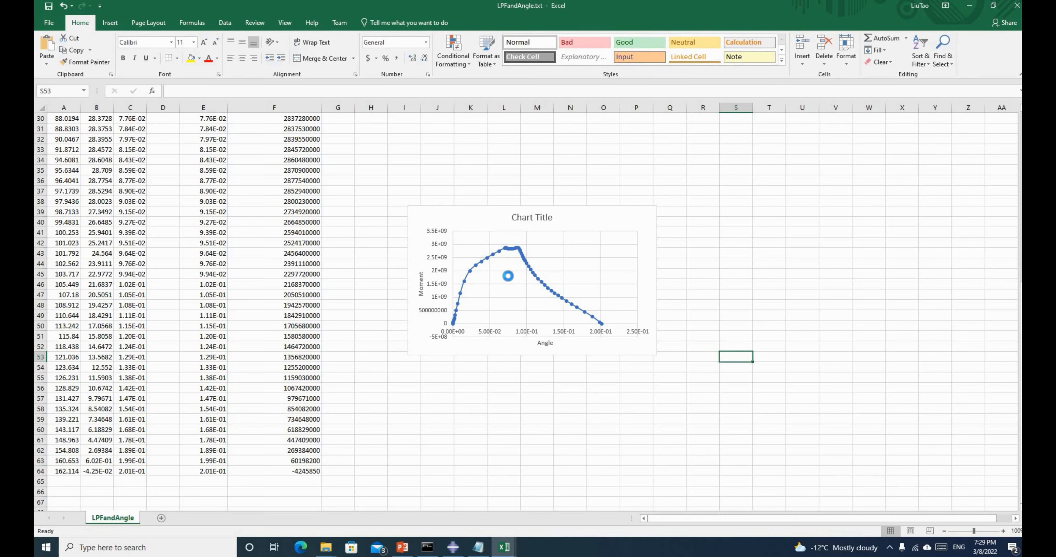
pyautogui.keyDown('ctrl'); pyautogui.scroll(3, 508, 276); pyautogui.keyUp('ctrl')
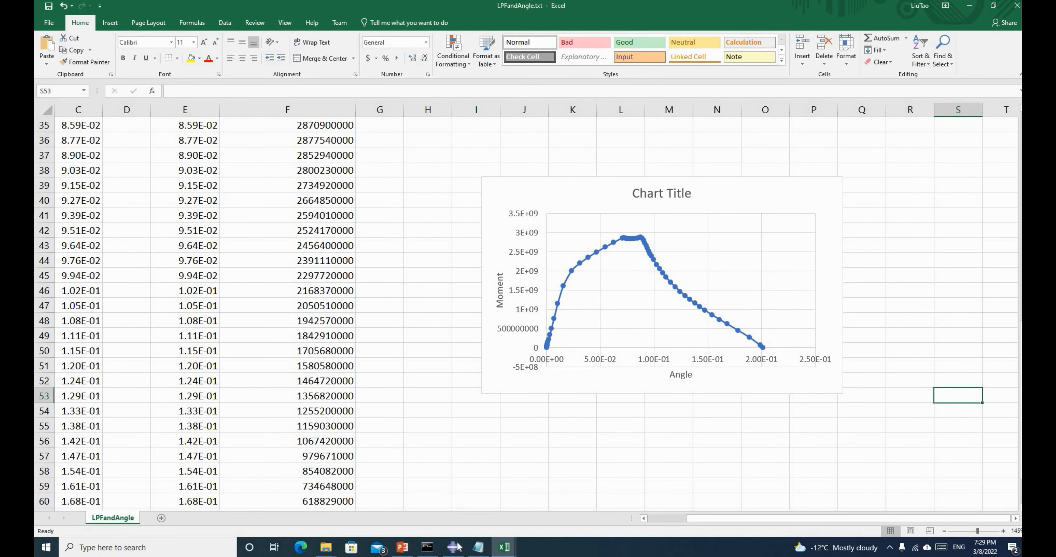
pyautogui.keyDown('ctrl'); pyautogui.scroll(-2, 564, 319); pyautogui.keyUp('ctrl')
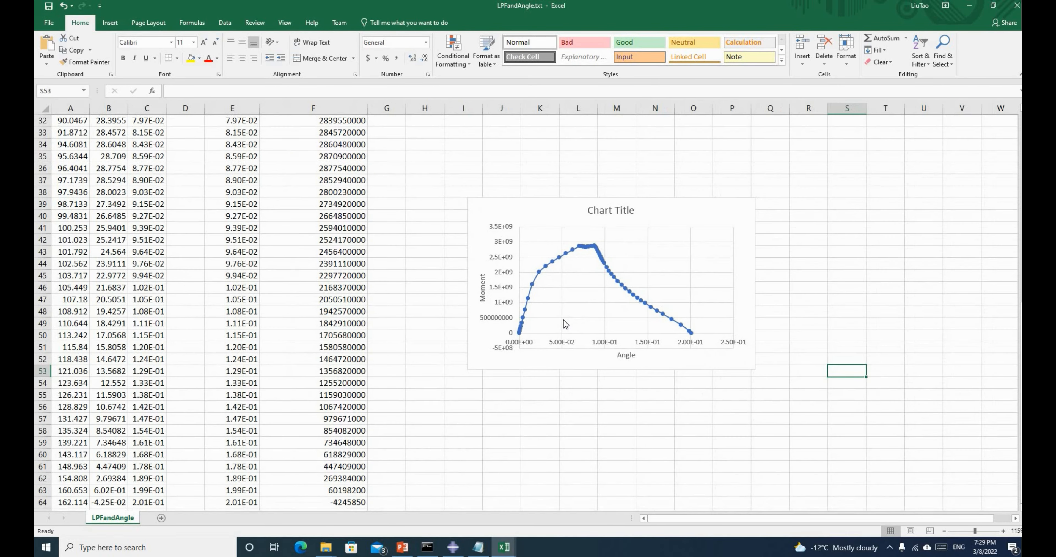